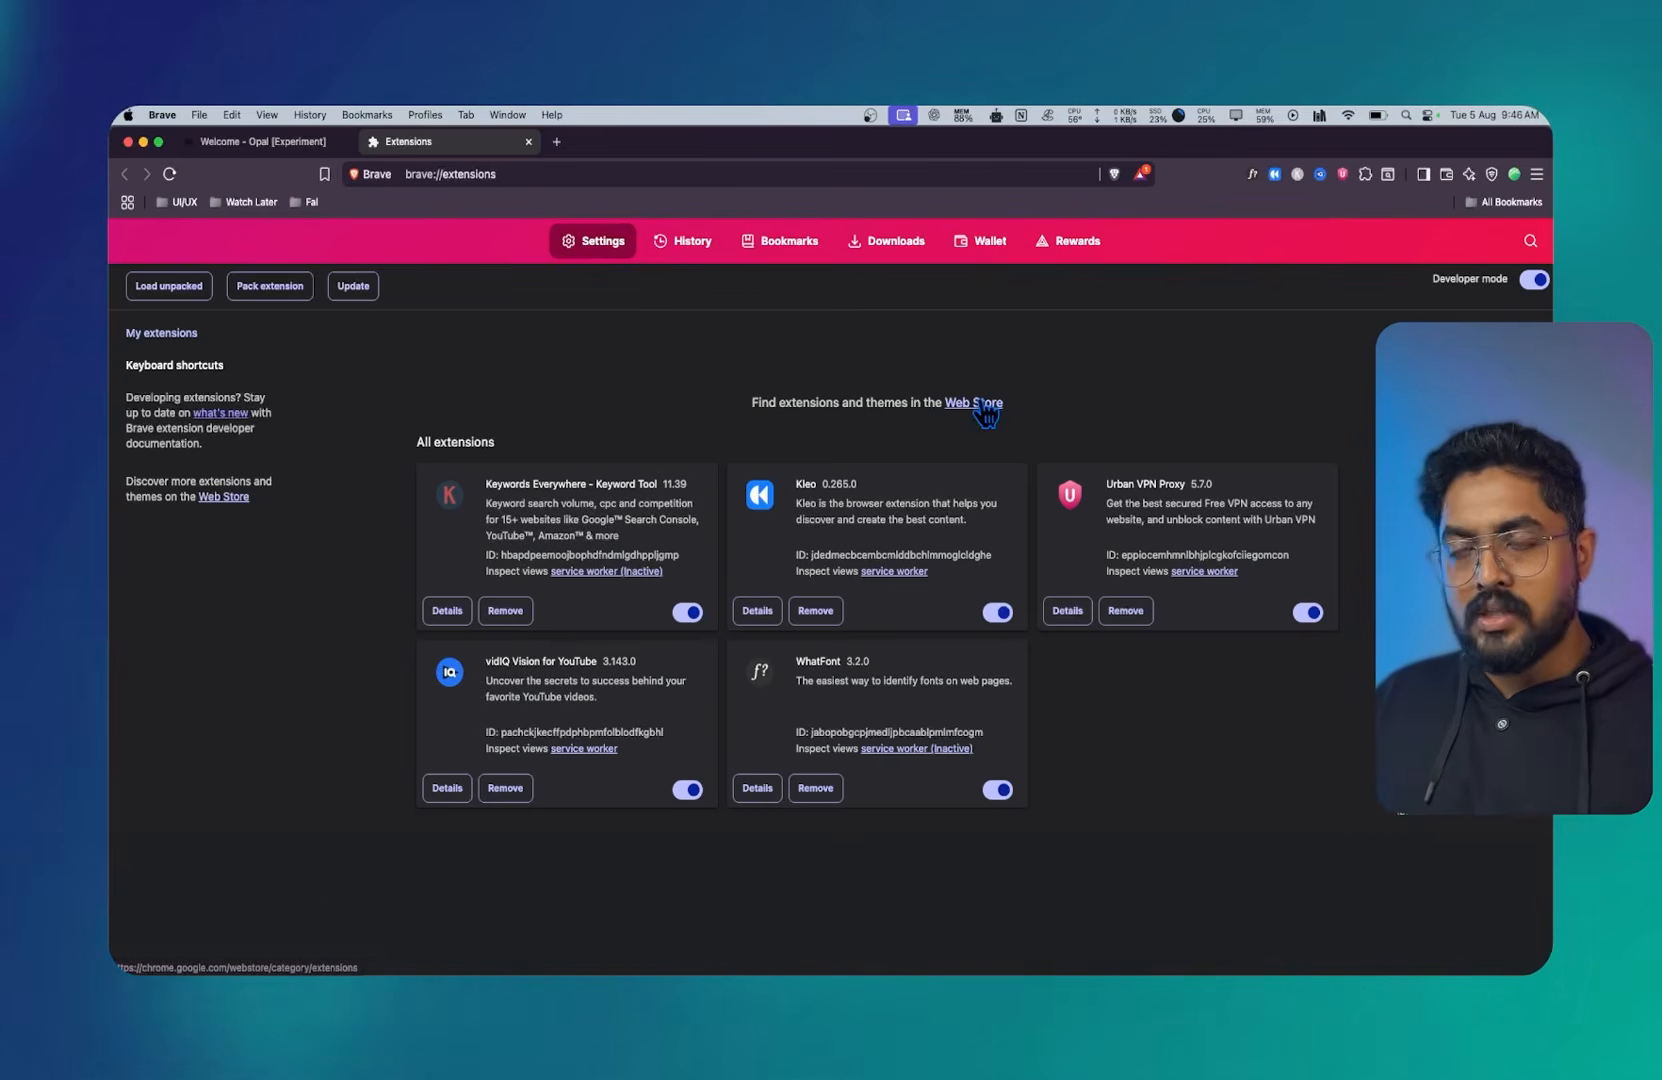
Step: Look up the Urban VPN Proxy extension in the Chrome Web Store, and close the store and extensions pages
{"action": "left_click", "coordinate": [983, 403]}
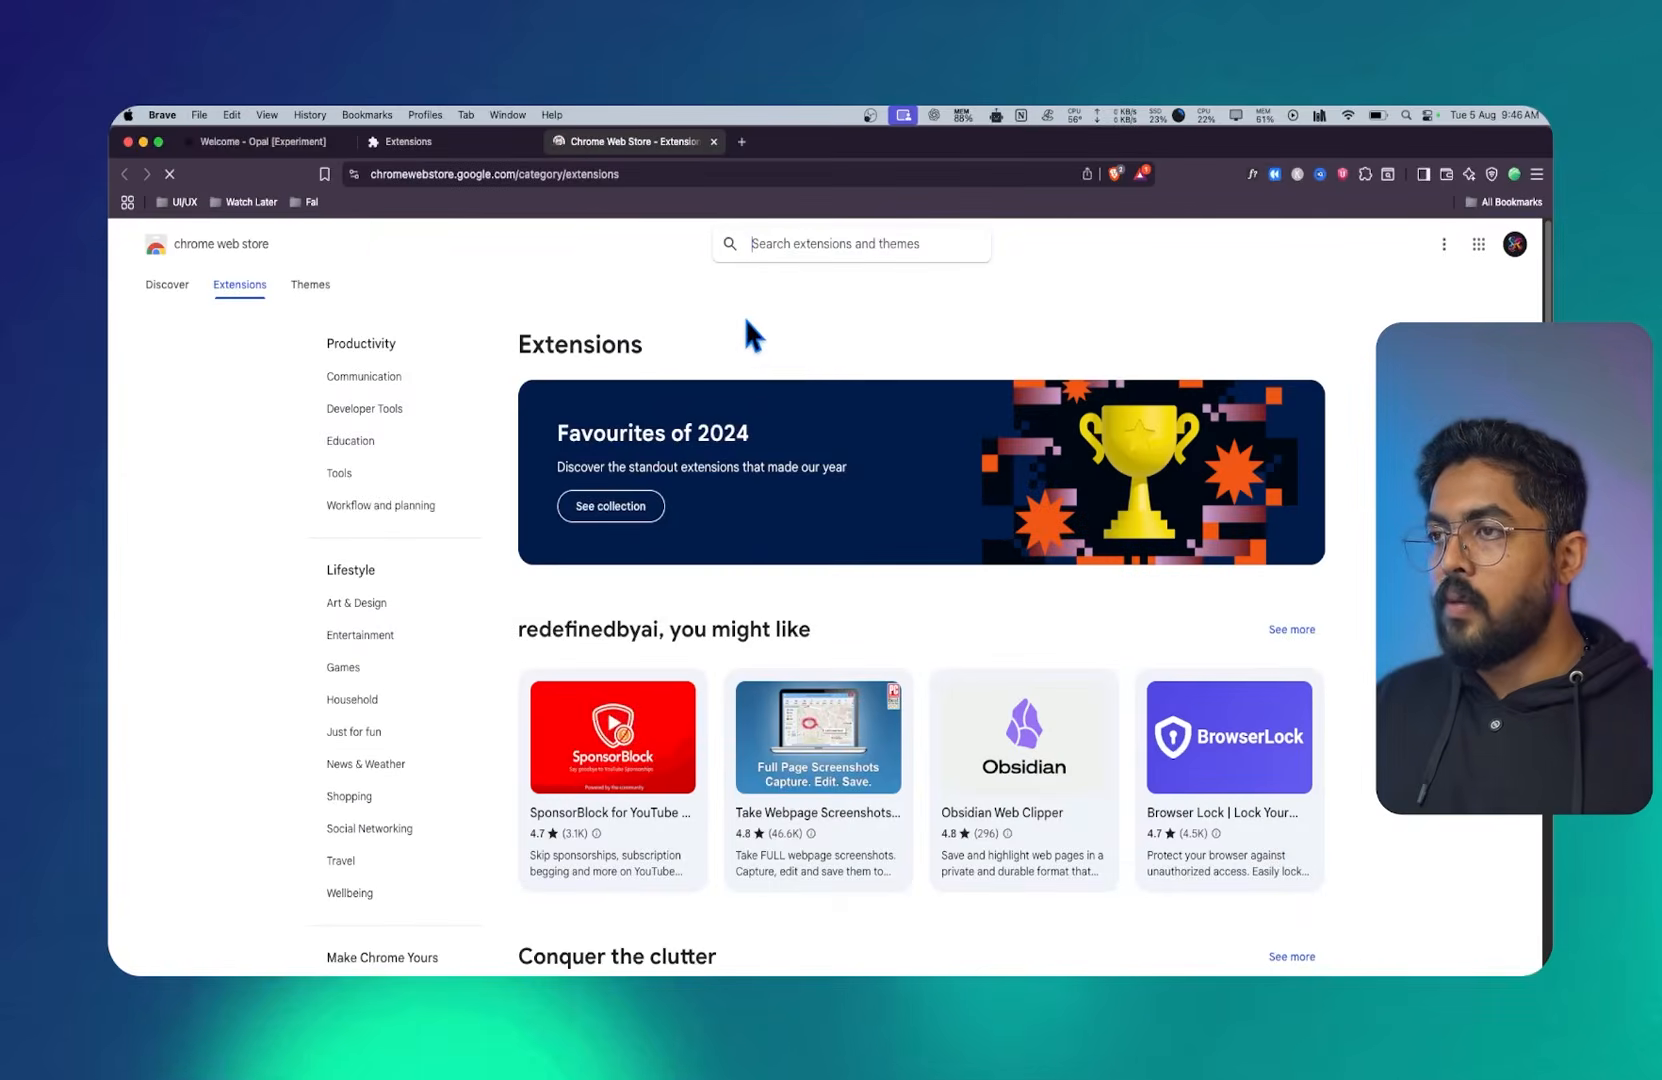
{"action": "left_click", "coordinate": [782, 252]}
{"action": "type", "text": "urbaN"}
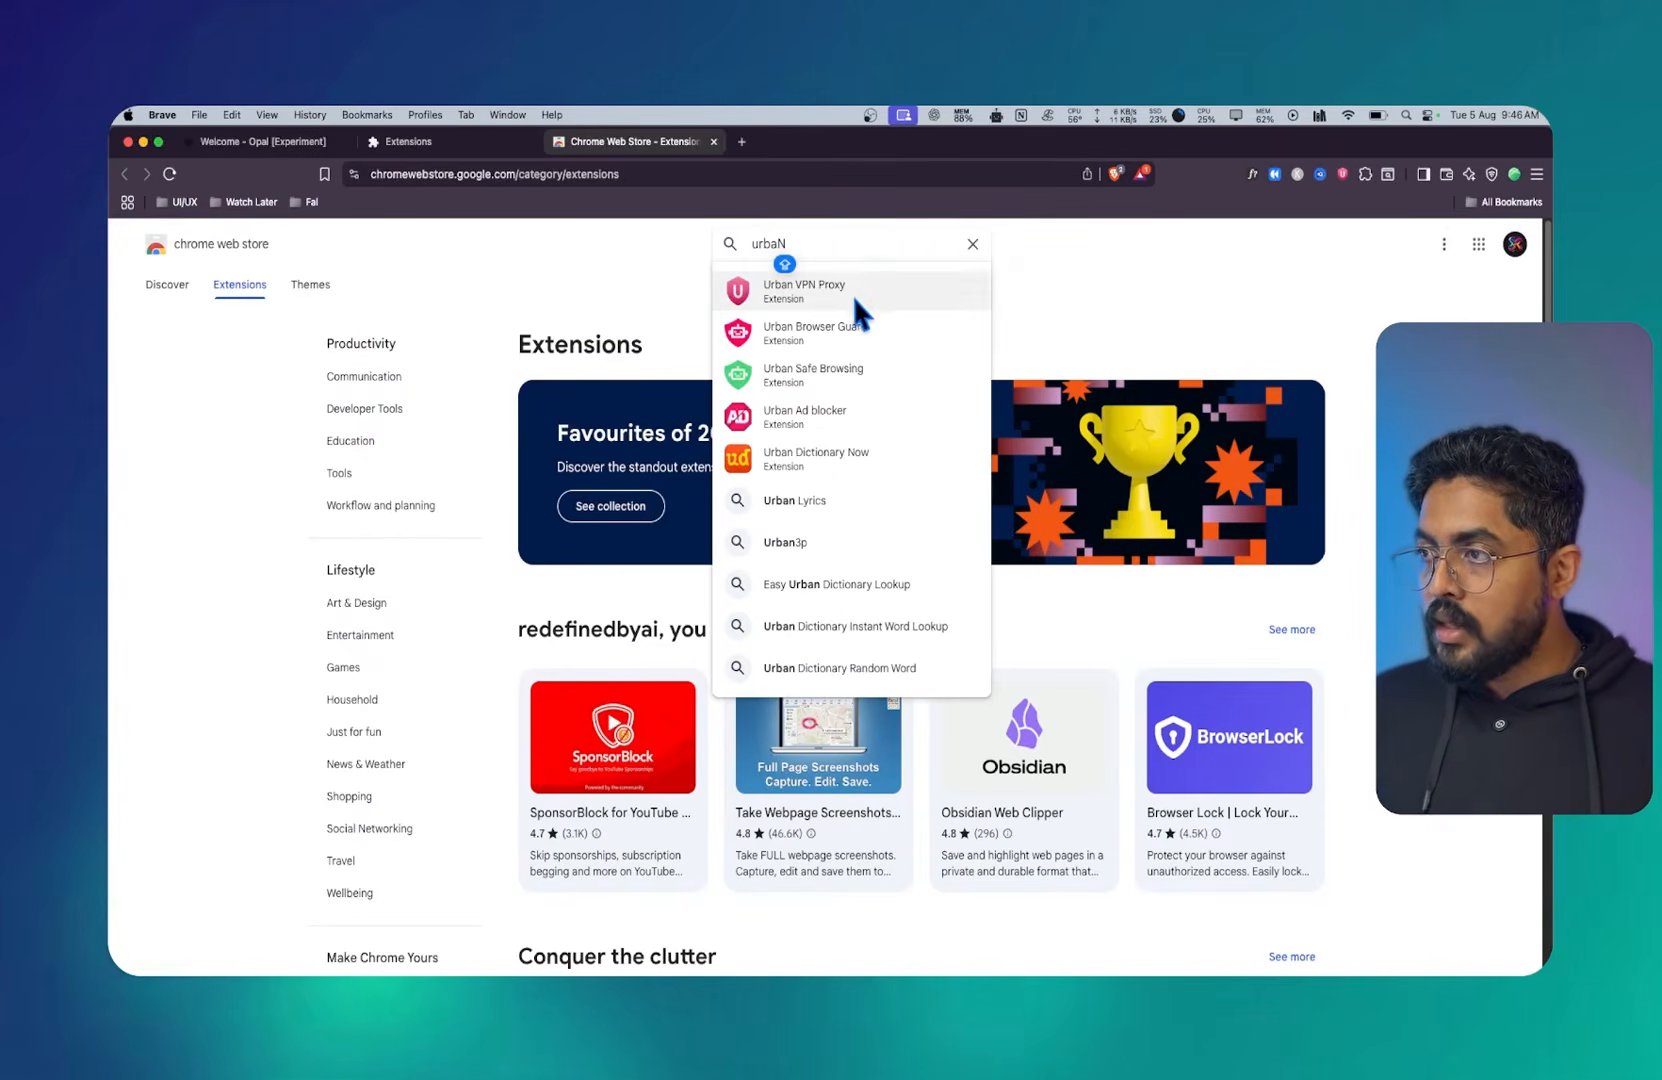
{"action": "left_click", "coordinate": [850, 296]}
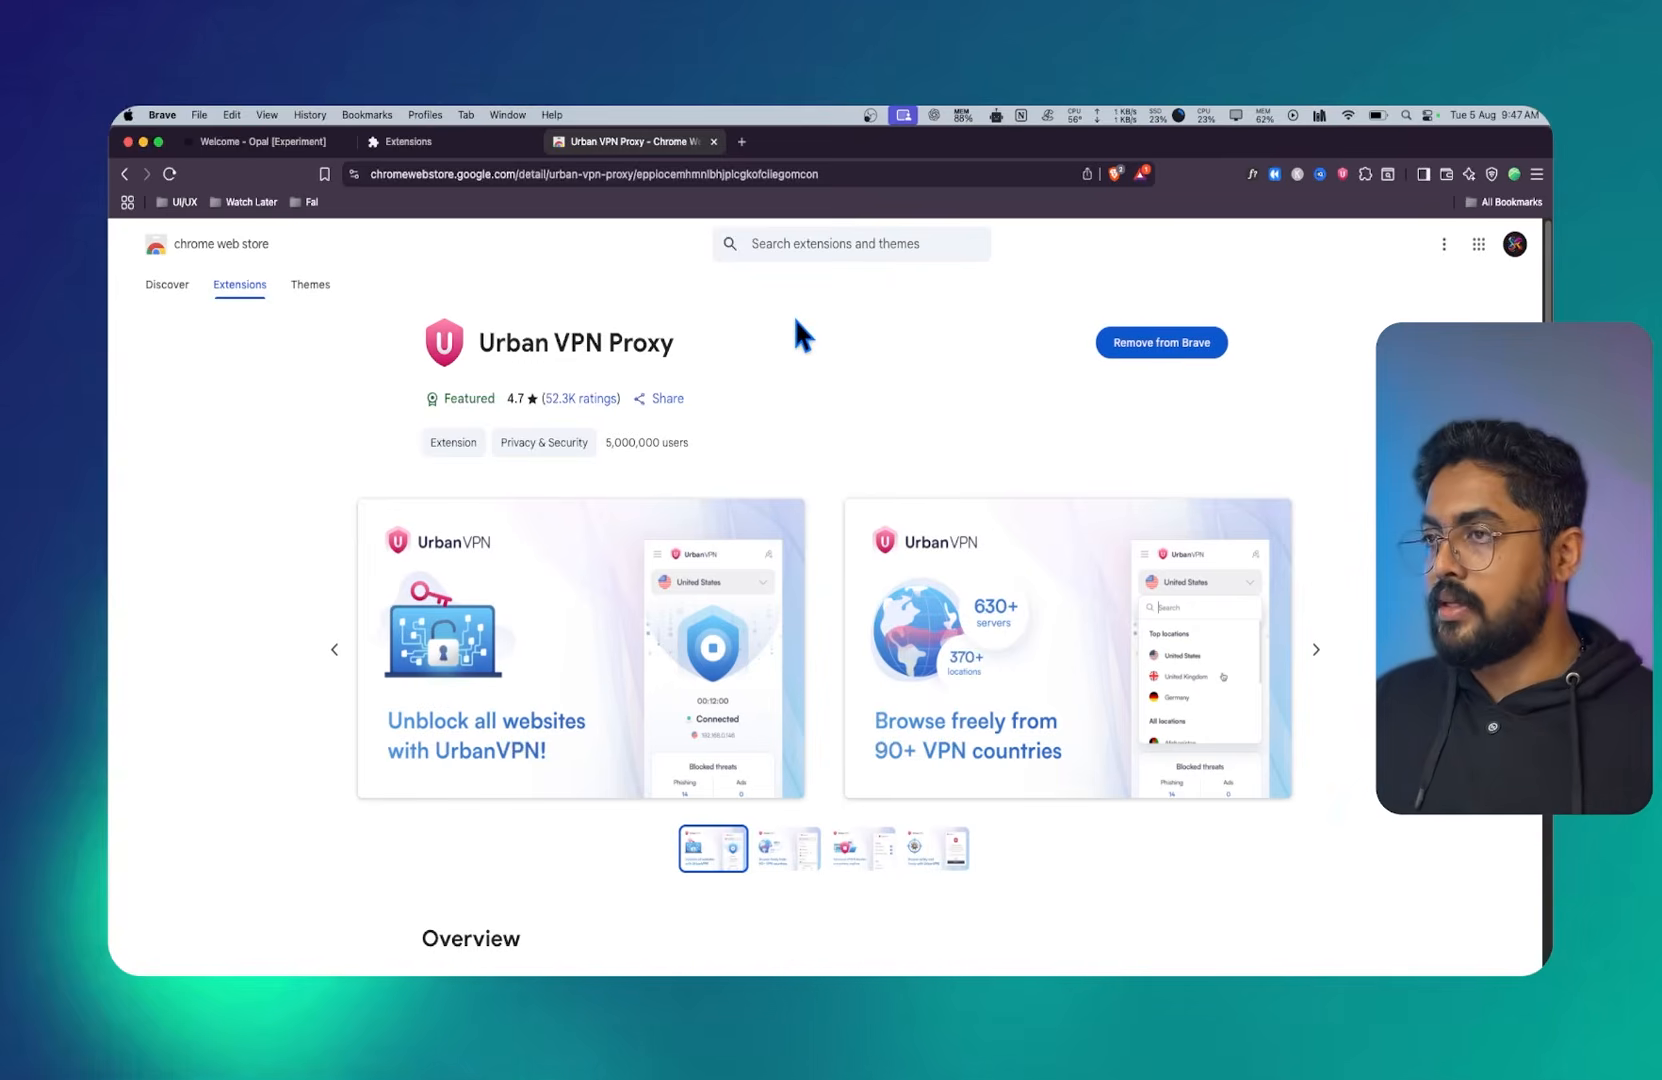
{"action": "middle_click", "coordinate": [678, 145]}
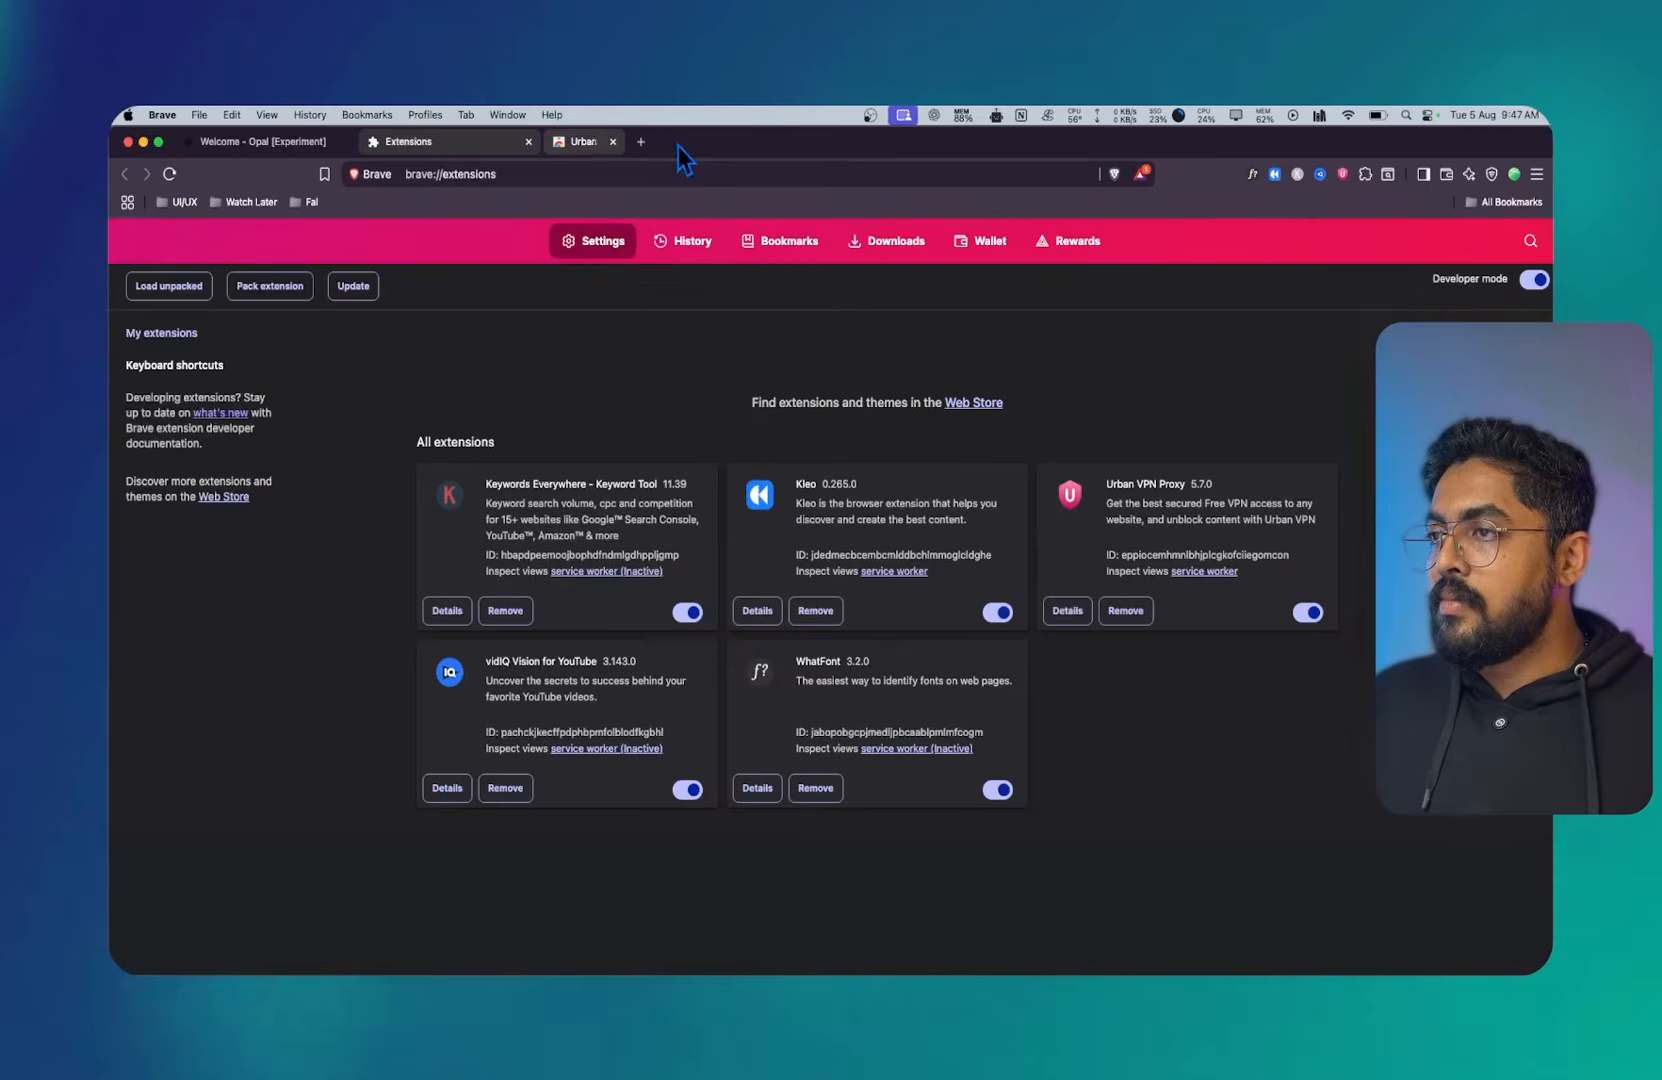
{"action": "key", "text": "super+w"}
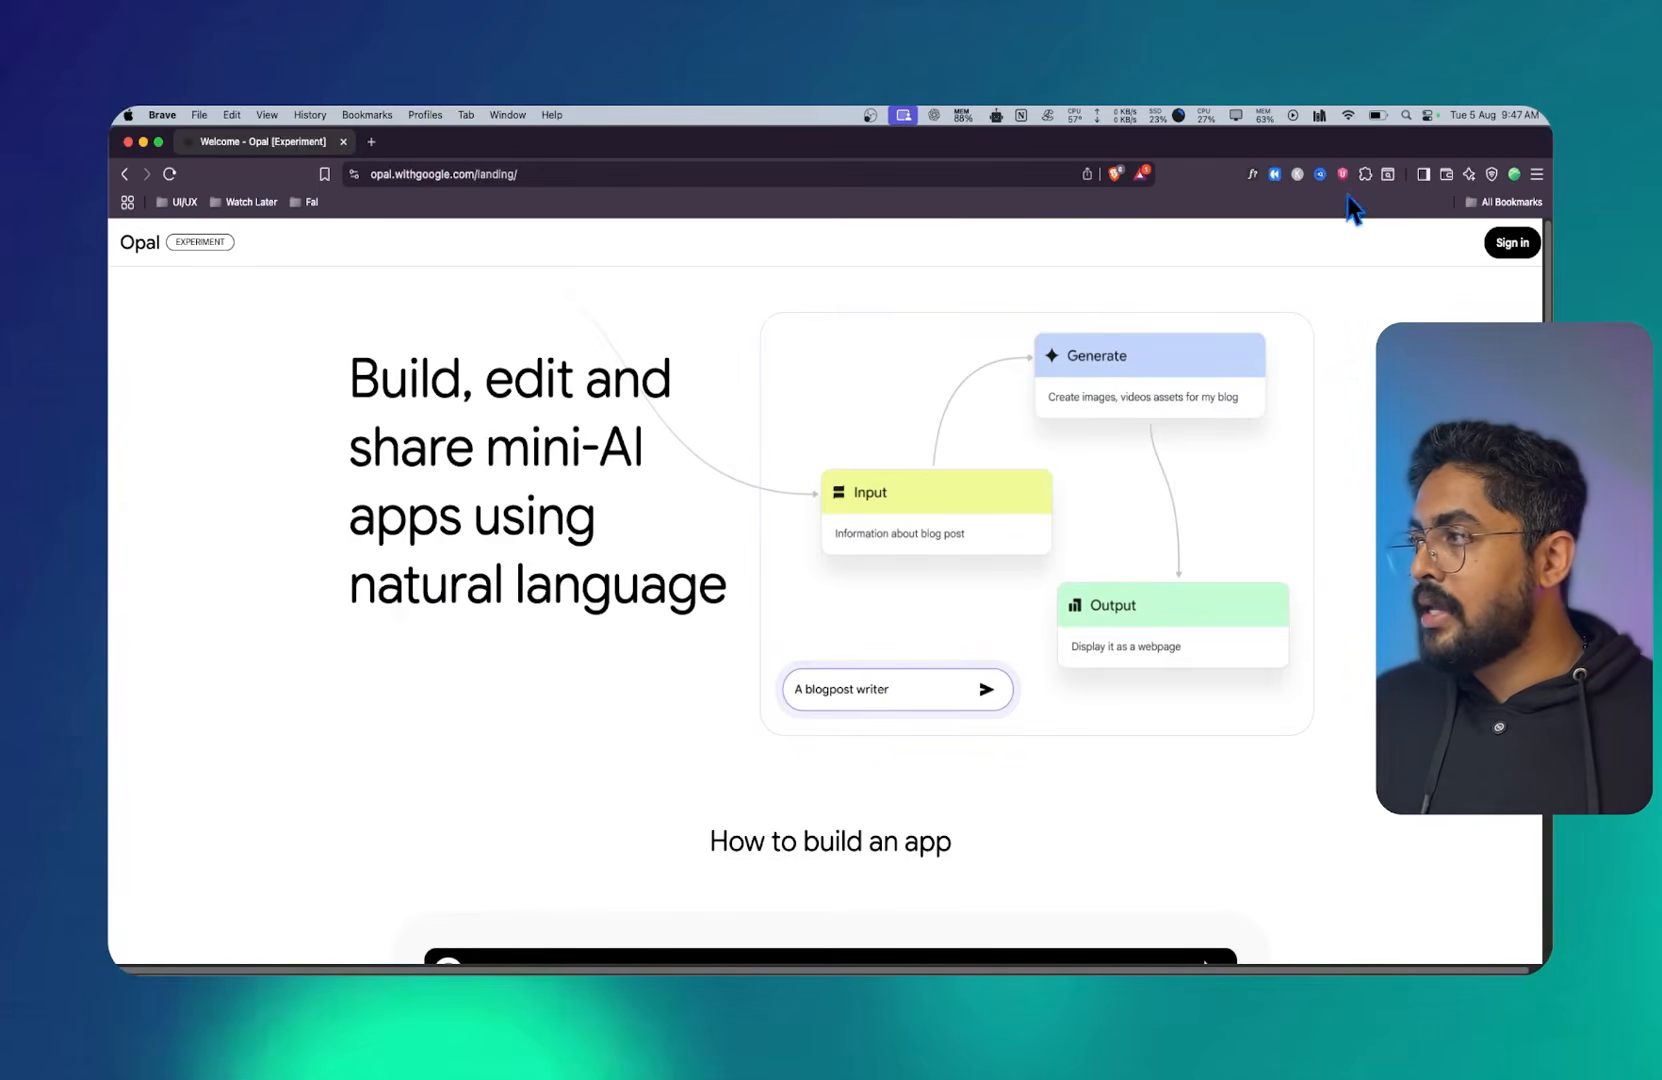
Step: Connect the Urban VPN extension to the United States (USA) location
{"action": "left_click", "coordinate": [1365, 176]}
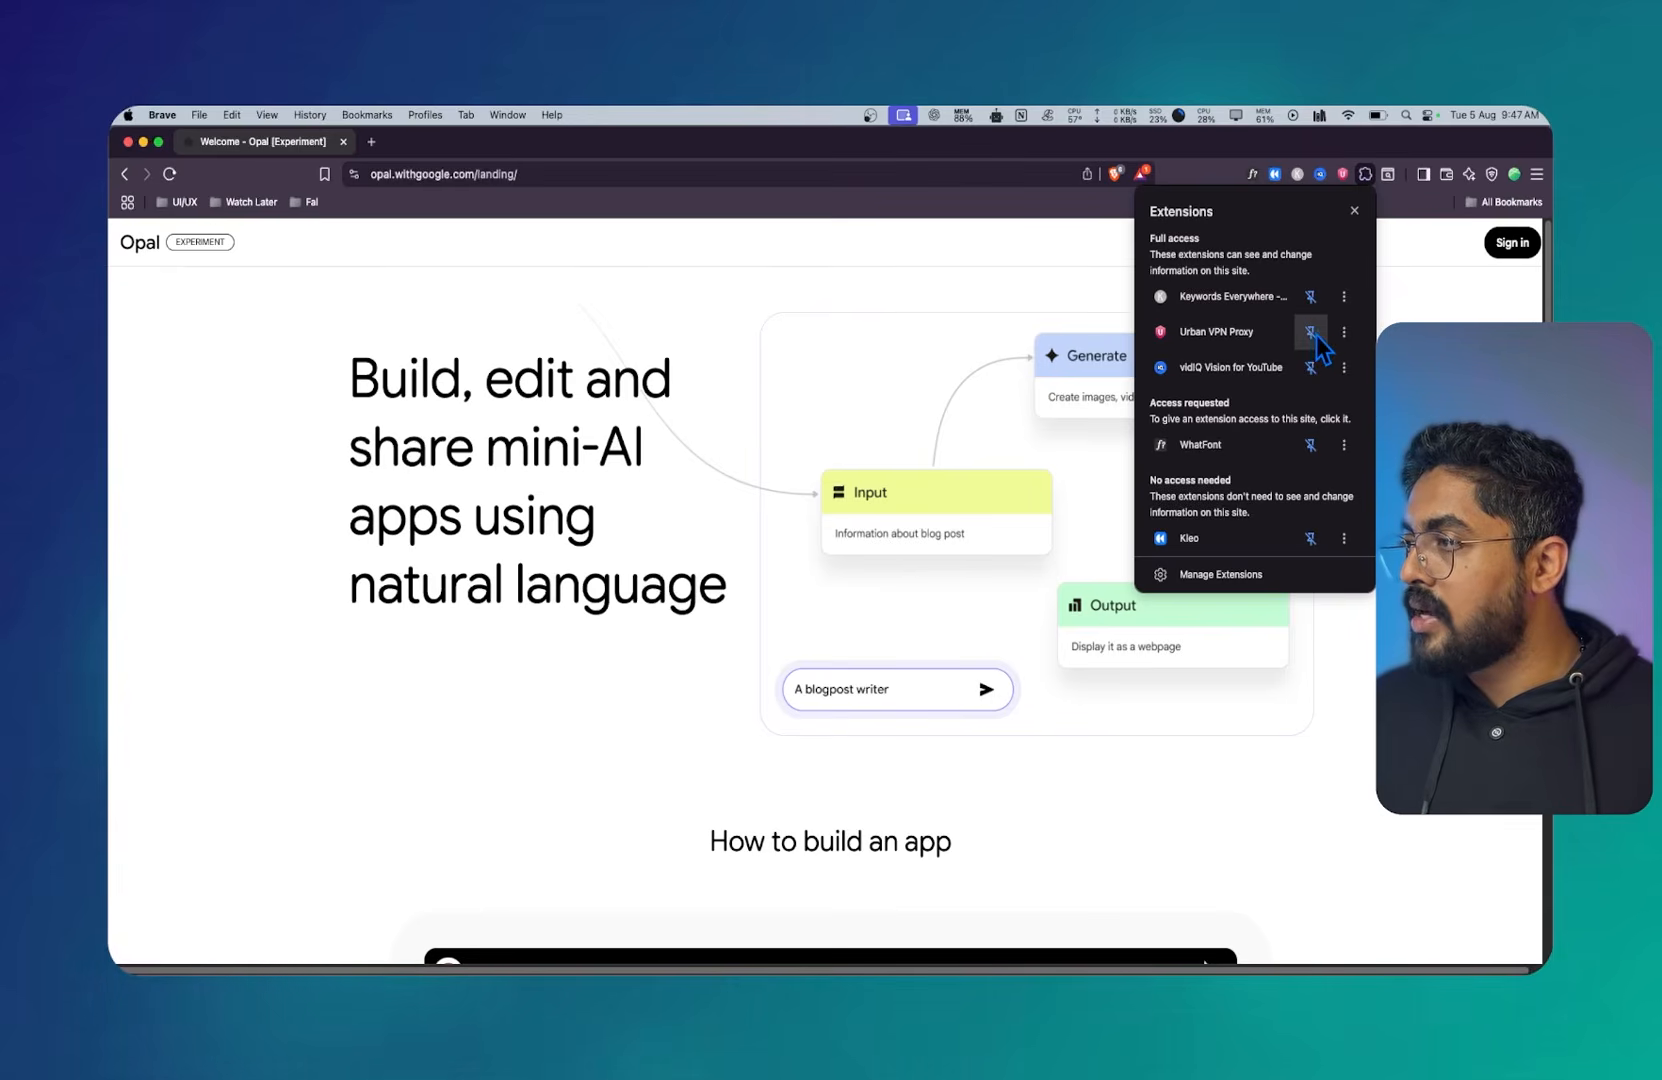
{"action": "left_click", "coordinate": [1333, 142]}
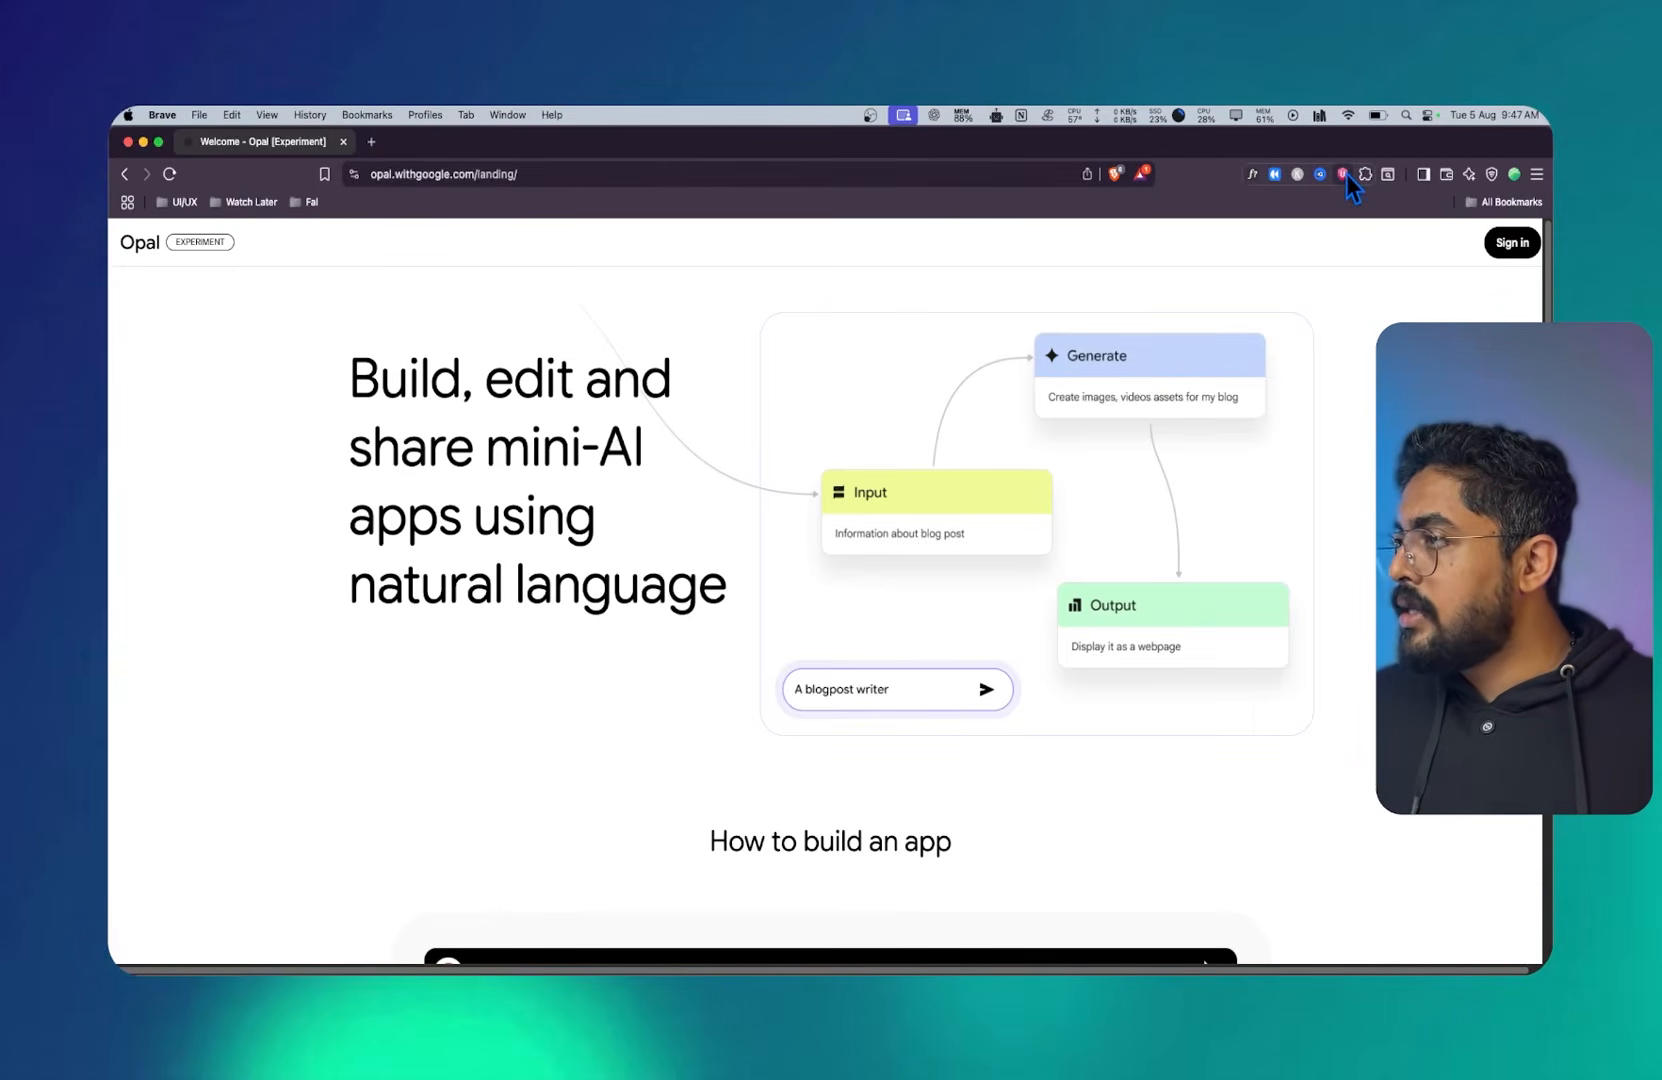
{"action": "left_click", "coordinate": [1344, 174]}
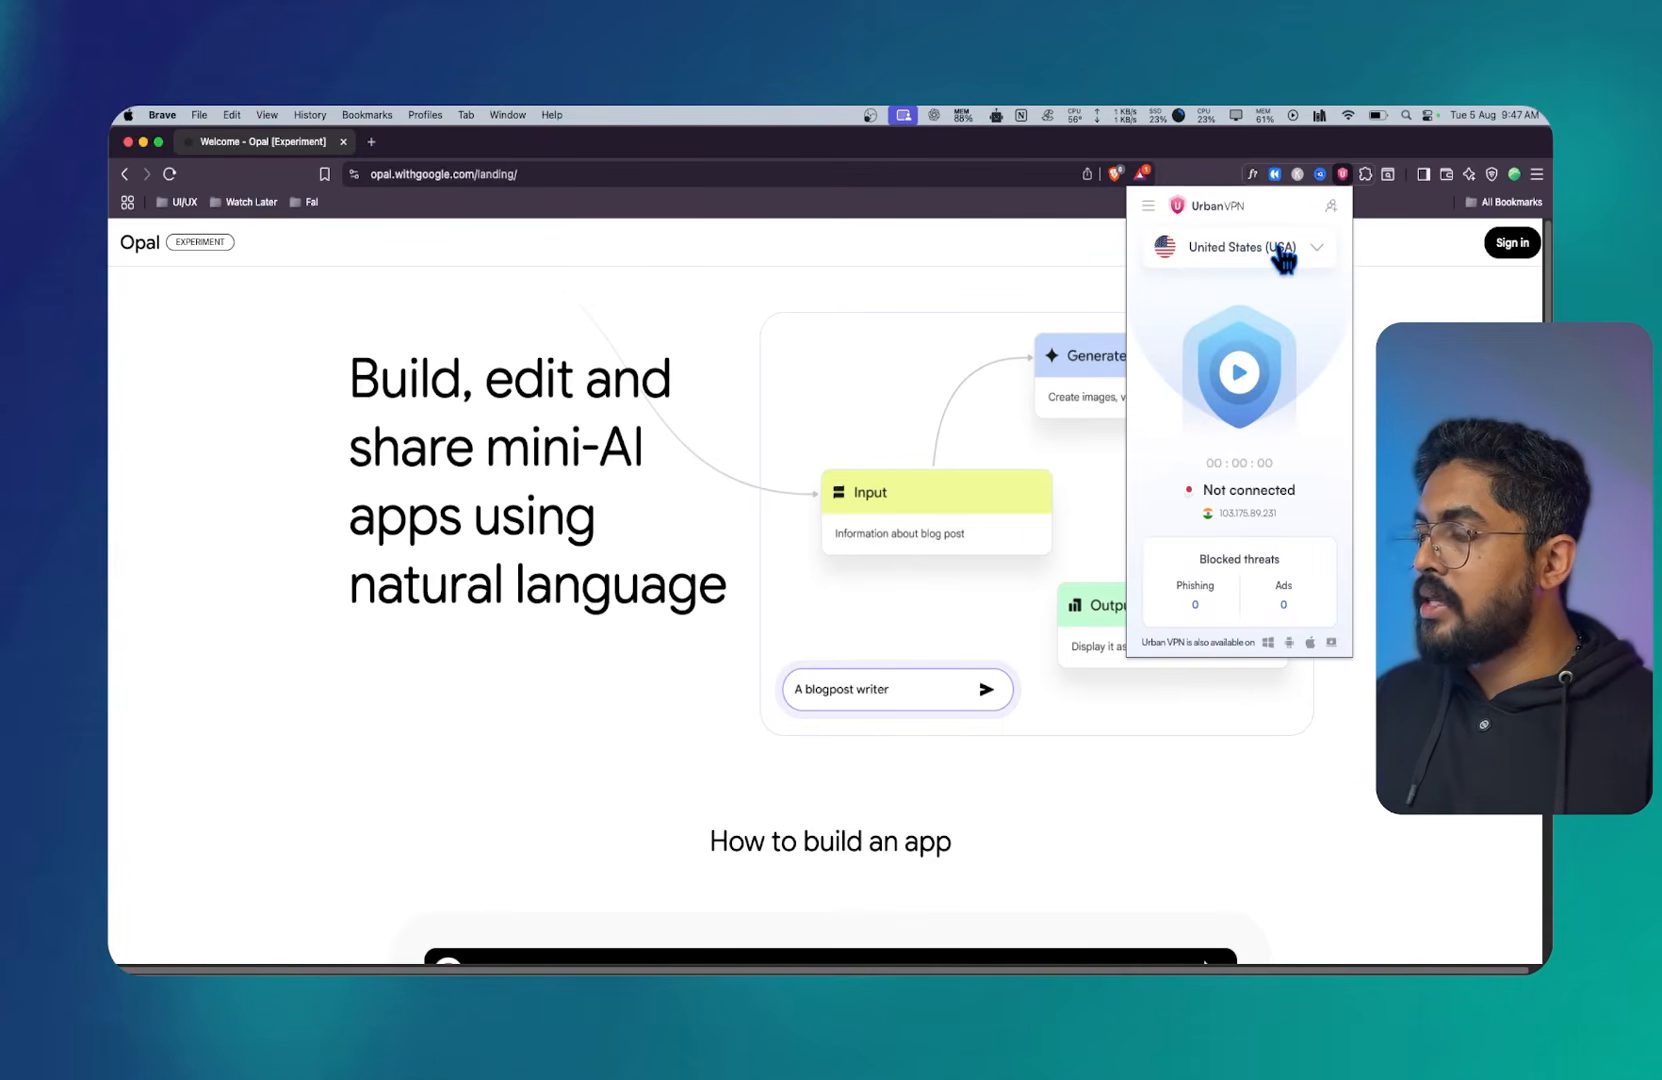
{"action": "left_click", "coordinate": [1243, 378]}
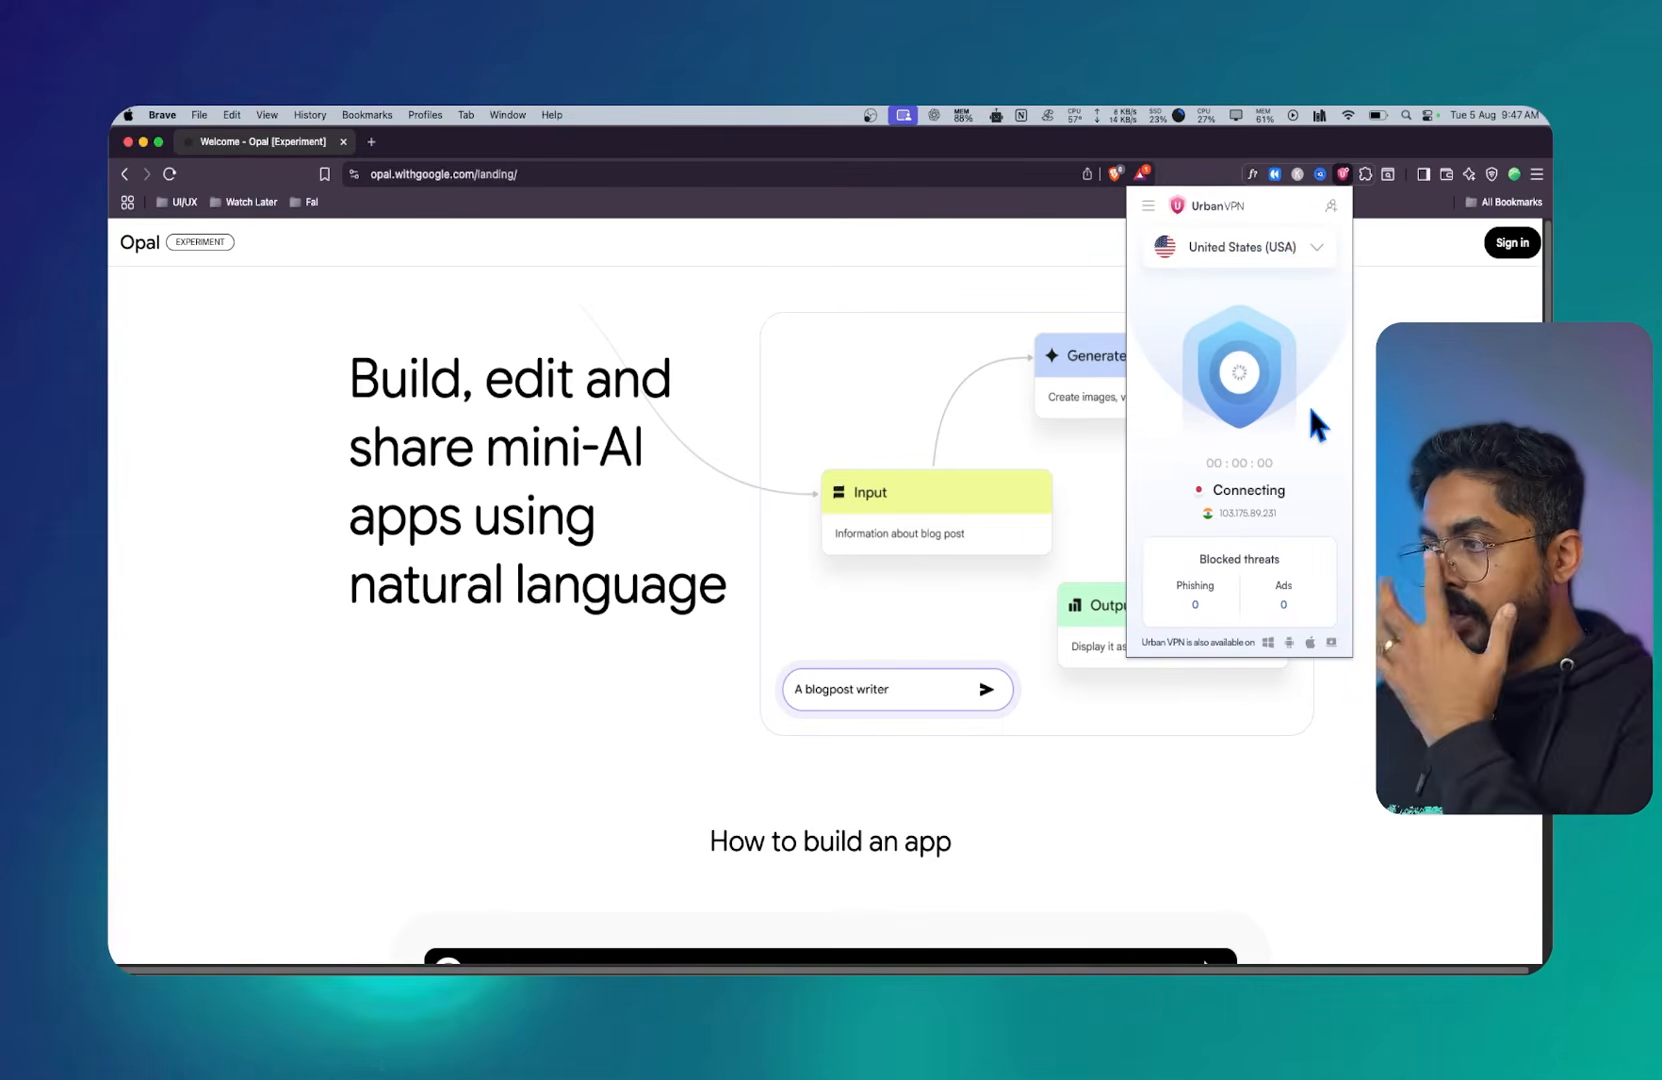
{"action": "left_click", "coordinate": [1360, 506]}
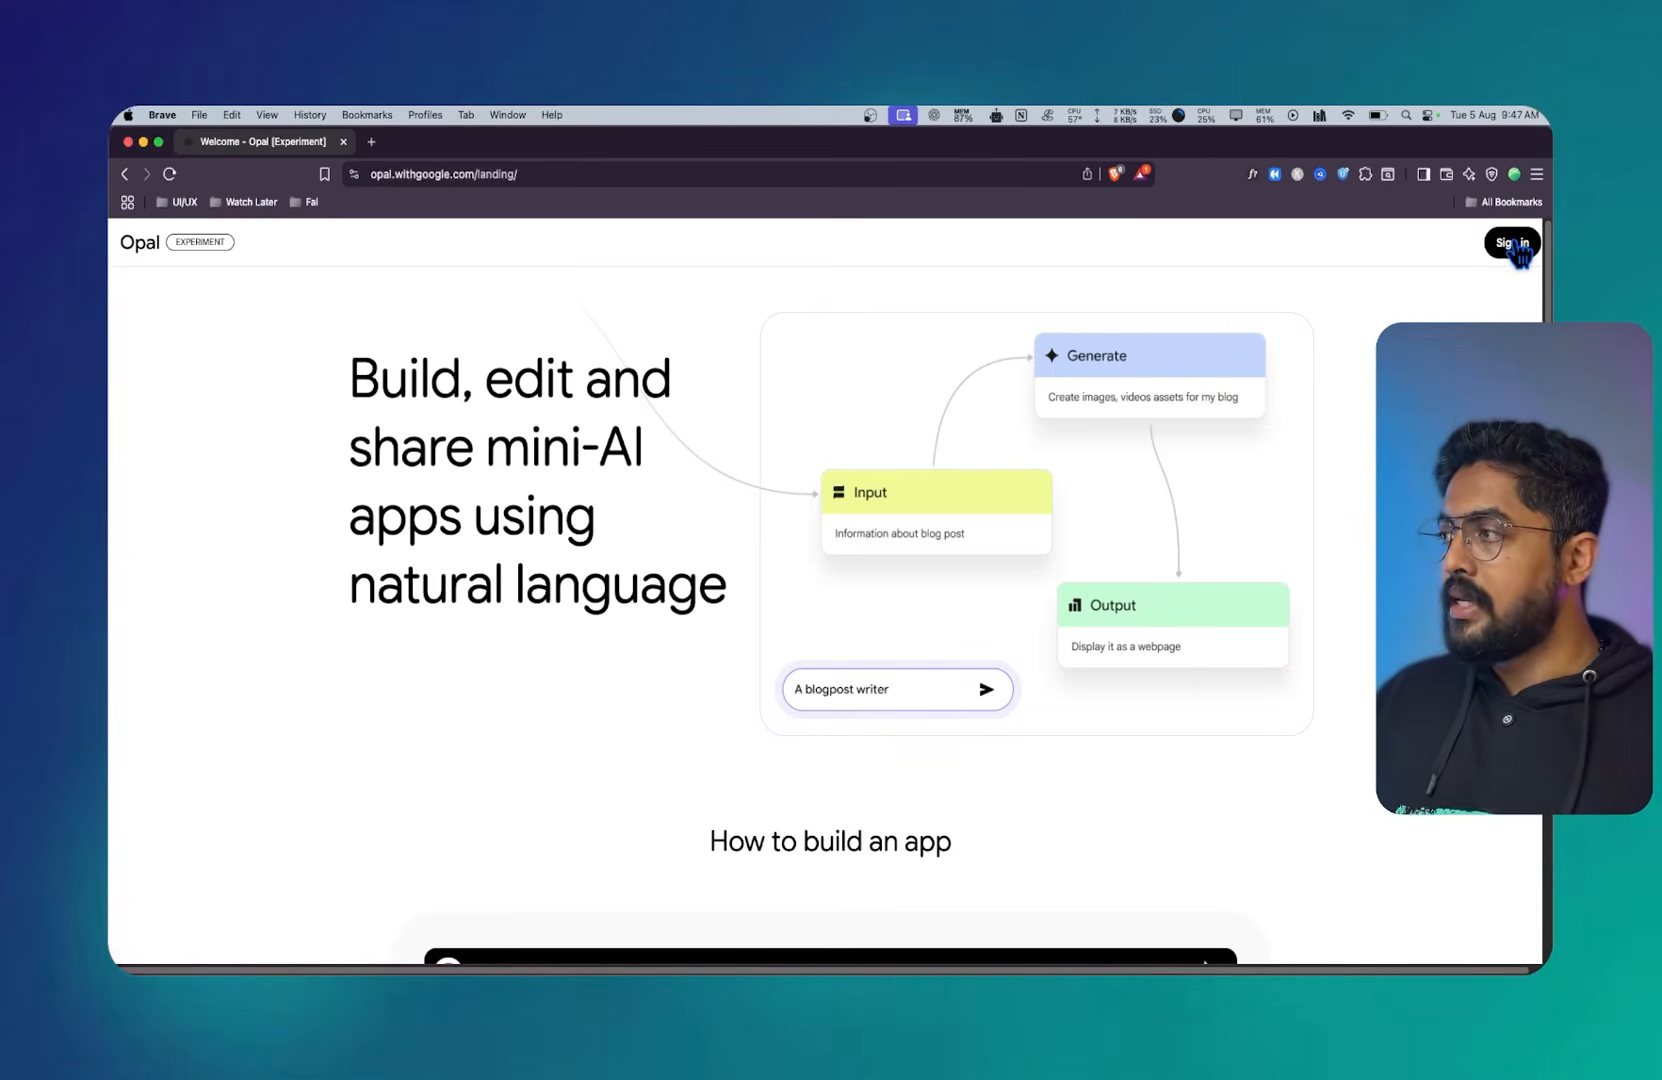
Step: Sign in to Opal with the Google account and grant it all requested access permissions
{"action": "left_click", "coordinate": [1512, 243]}
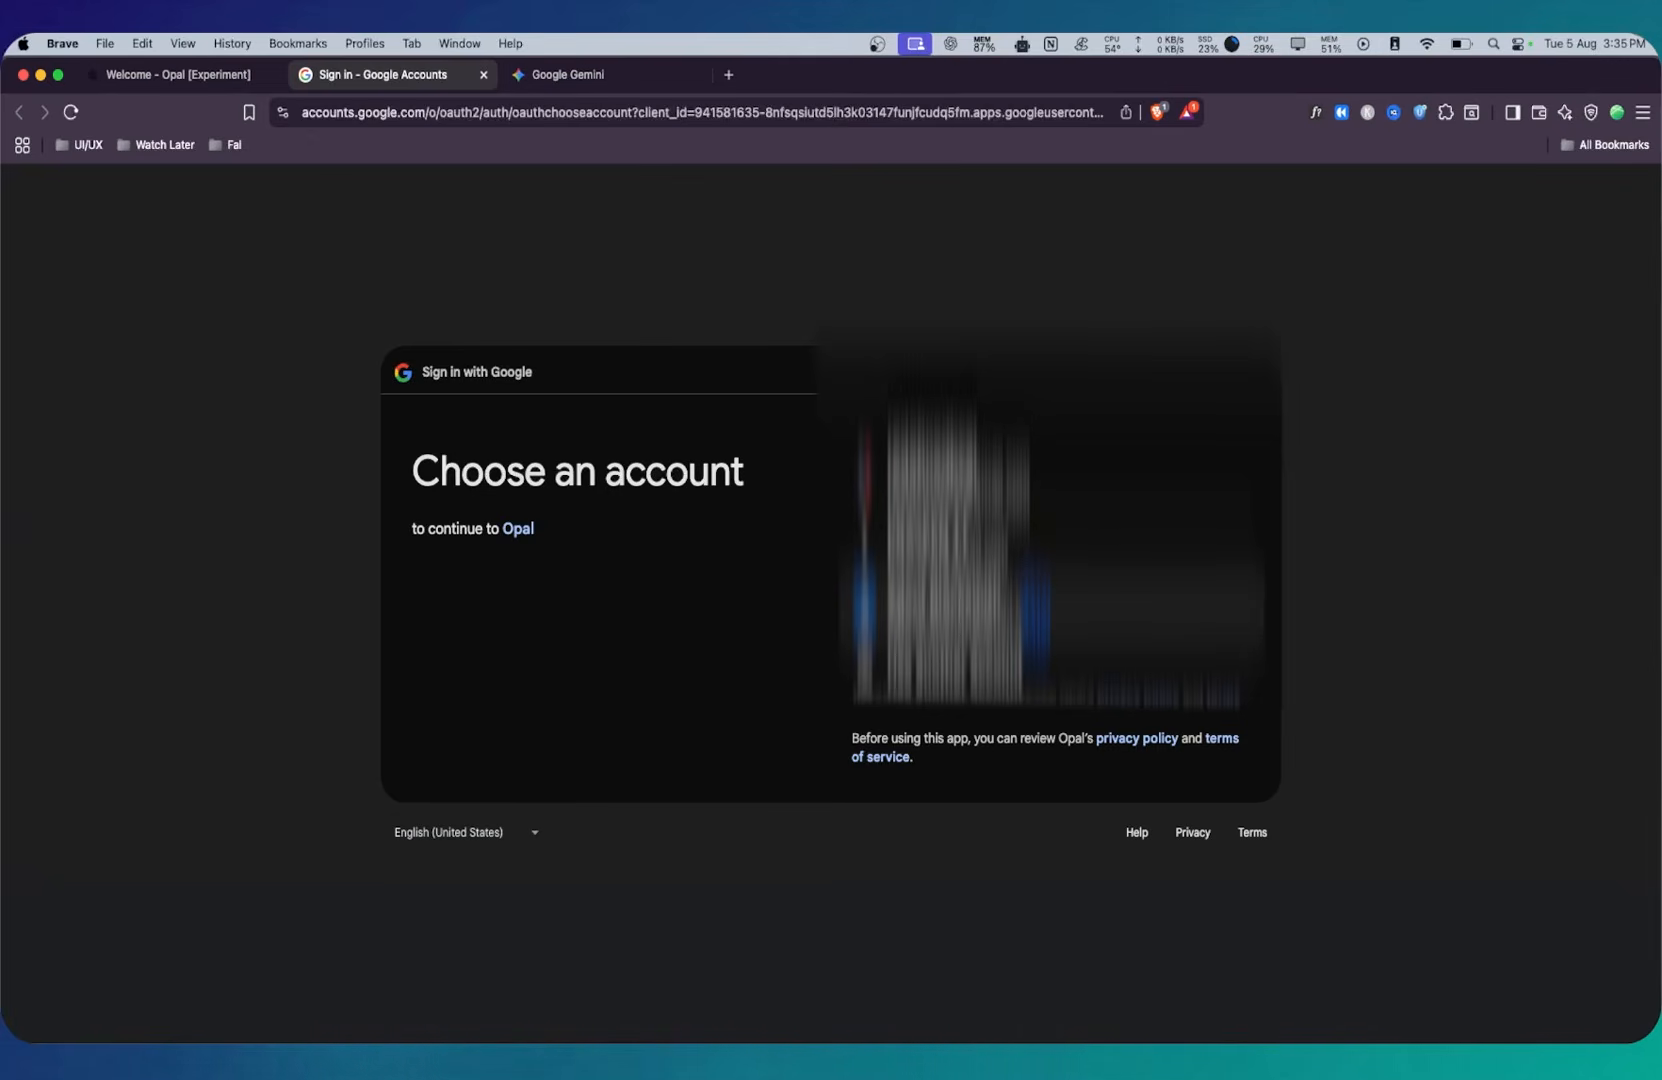
{"action": "left_click", "coordinate": [1033, 606]}
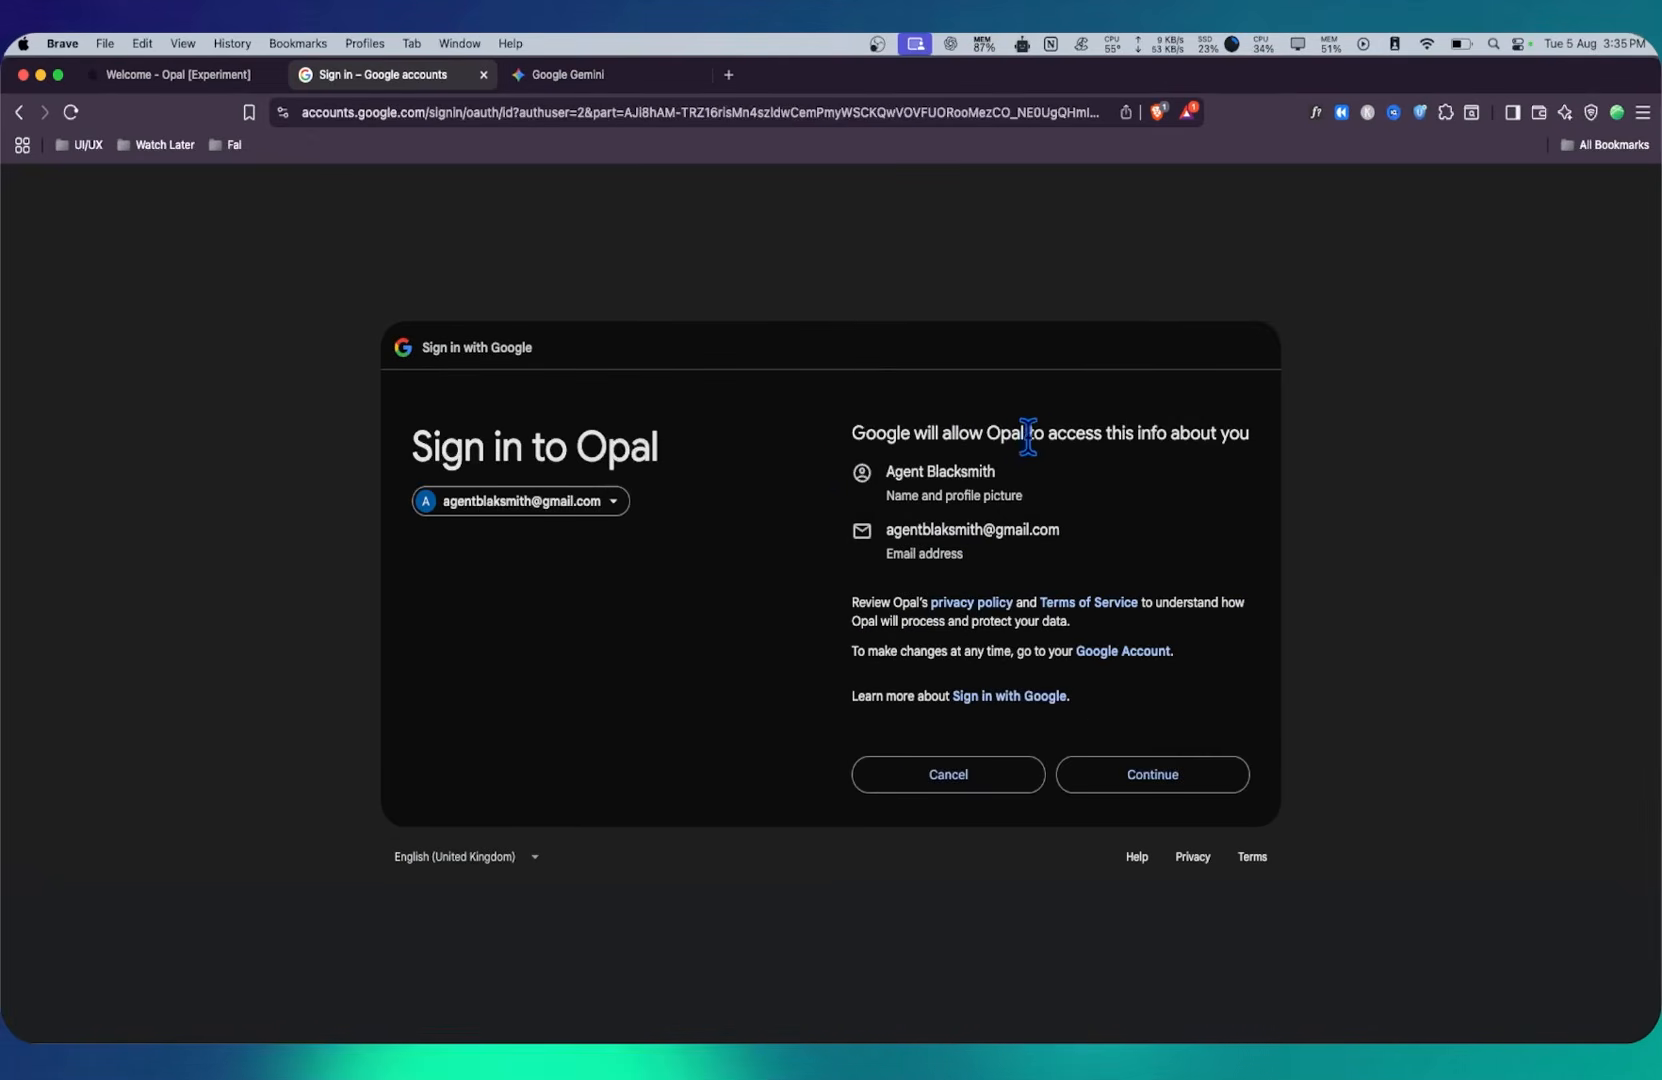
{"action": "left_click", "coordinate": [1140, 782]}
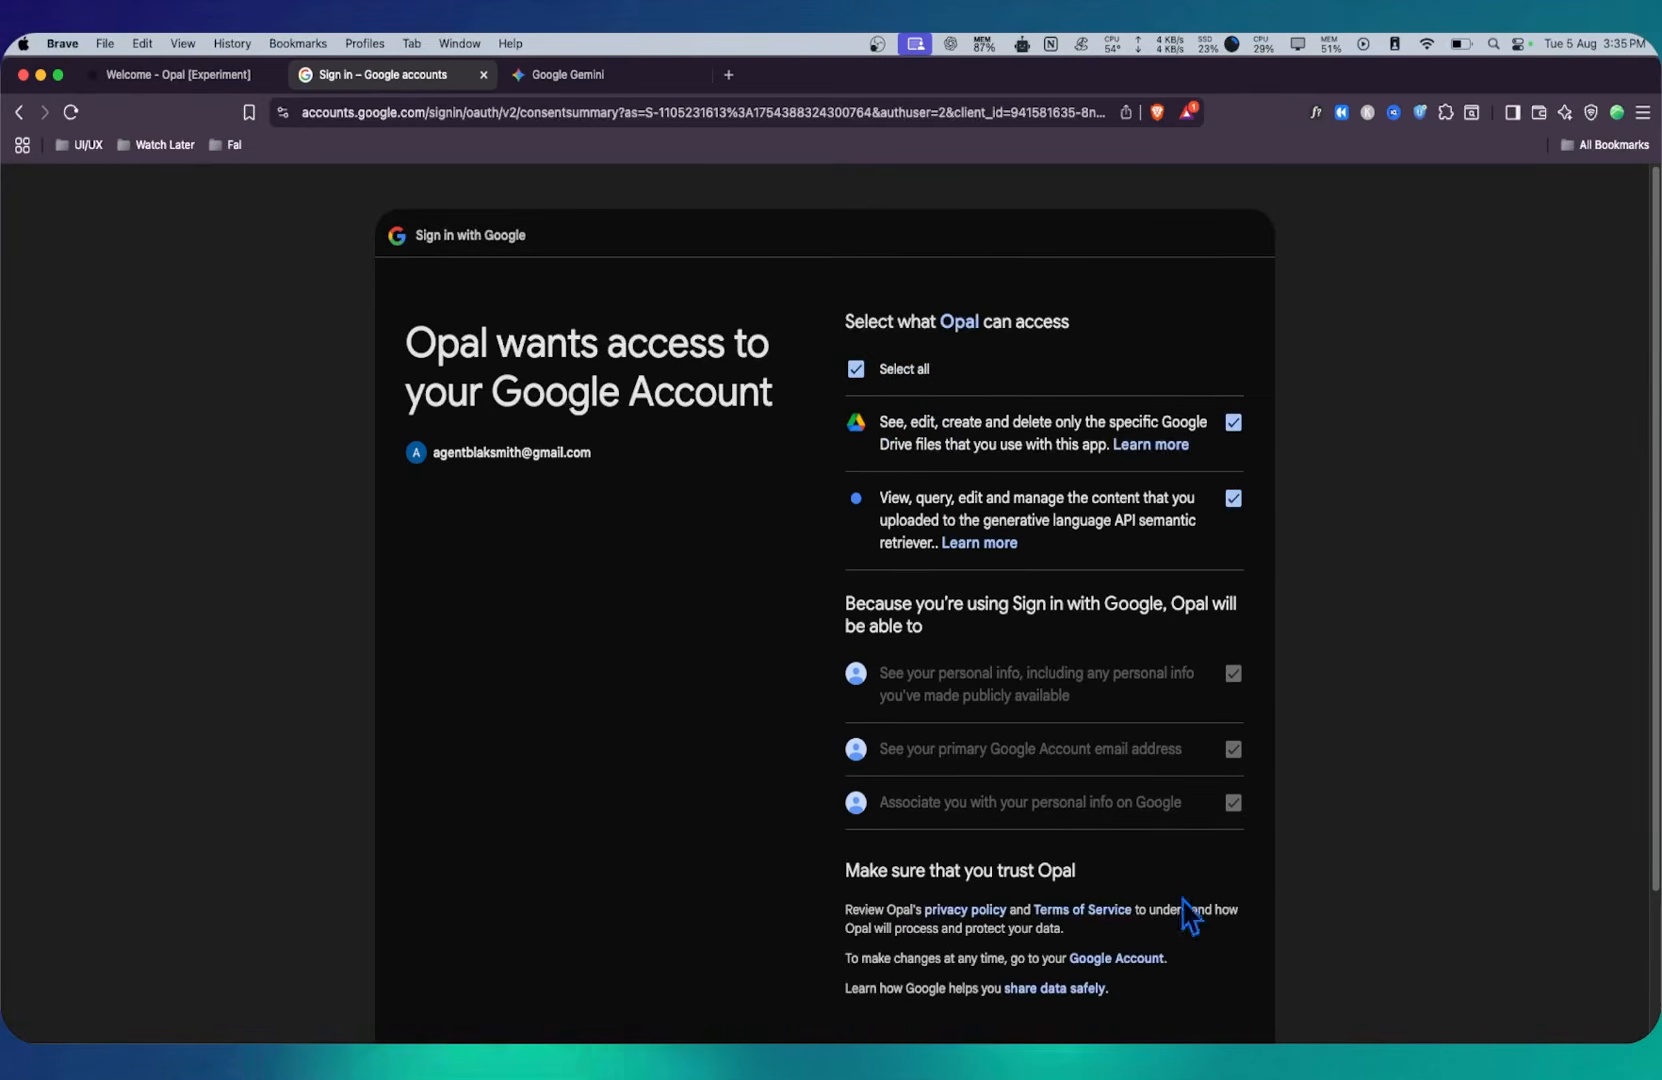
{"action": "scroll", "coordinate": [1185, 950], "scroll_direction": "down", "scroll_amount": 2}
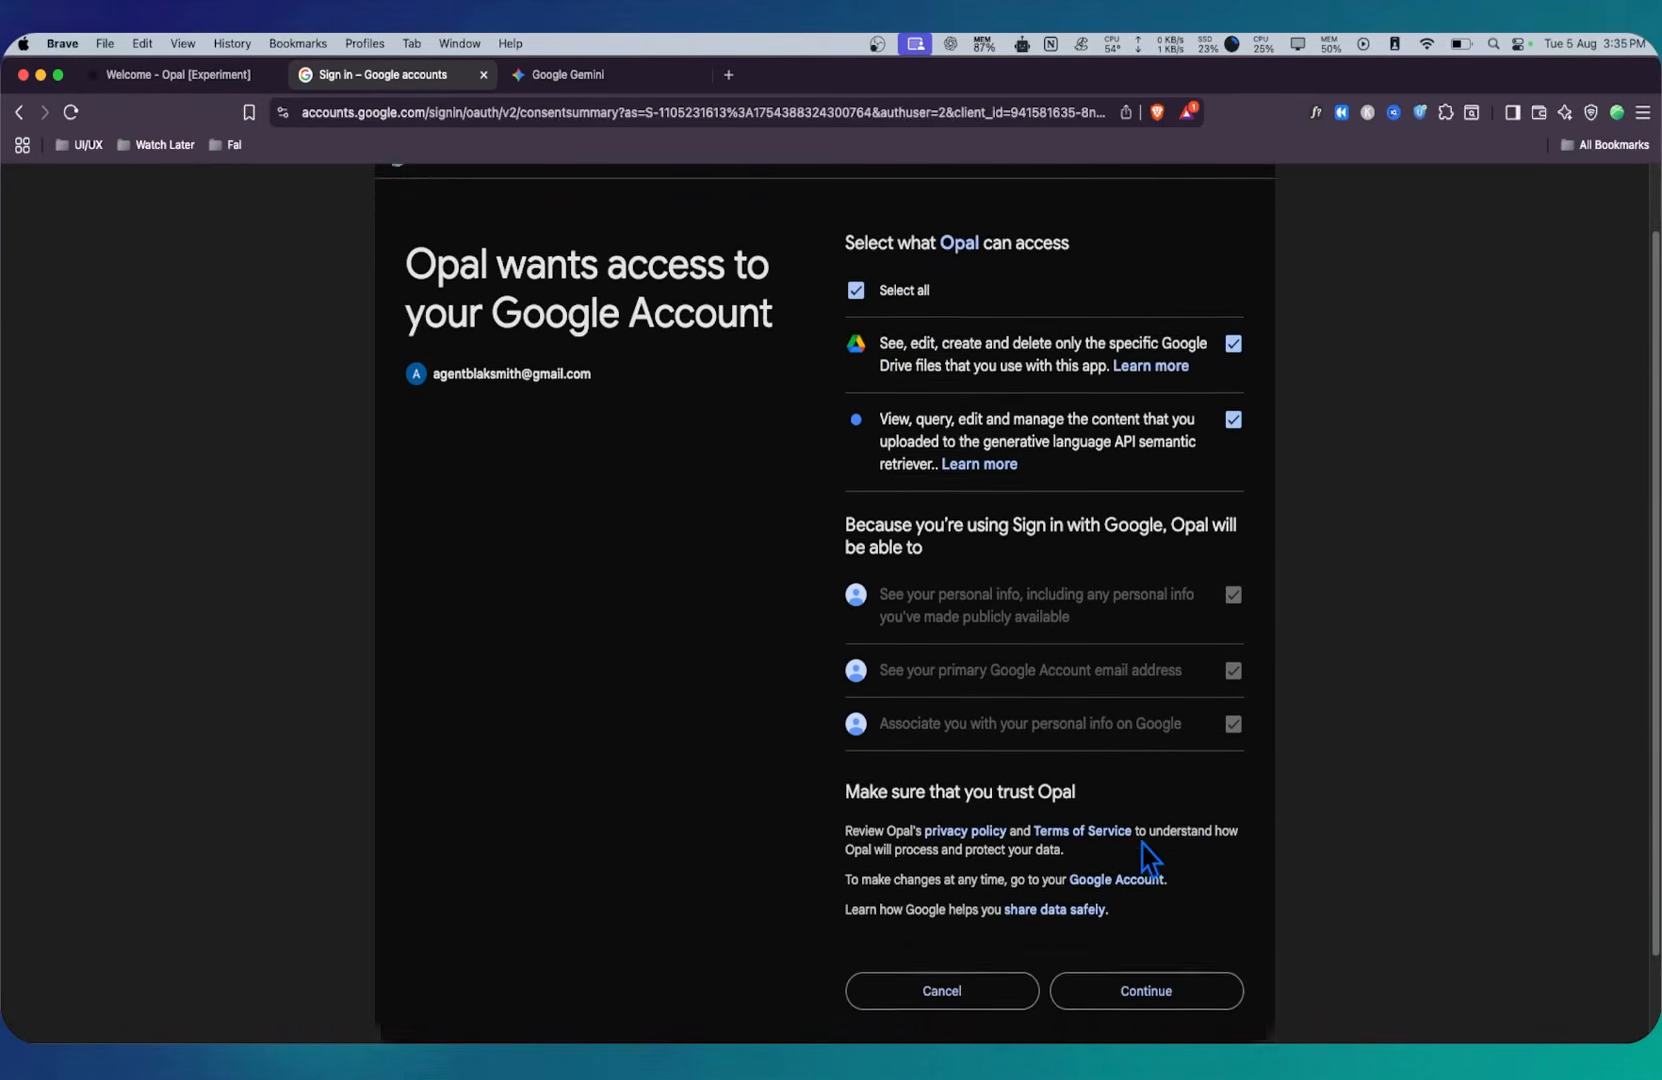
{"action": "left_click", "coordinate": [1163, 968]}
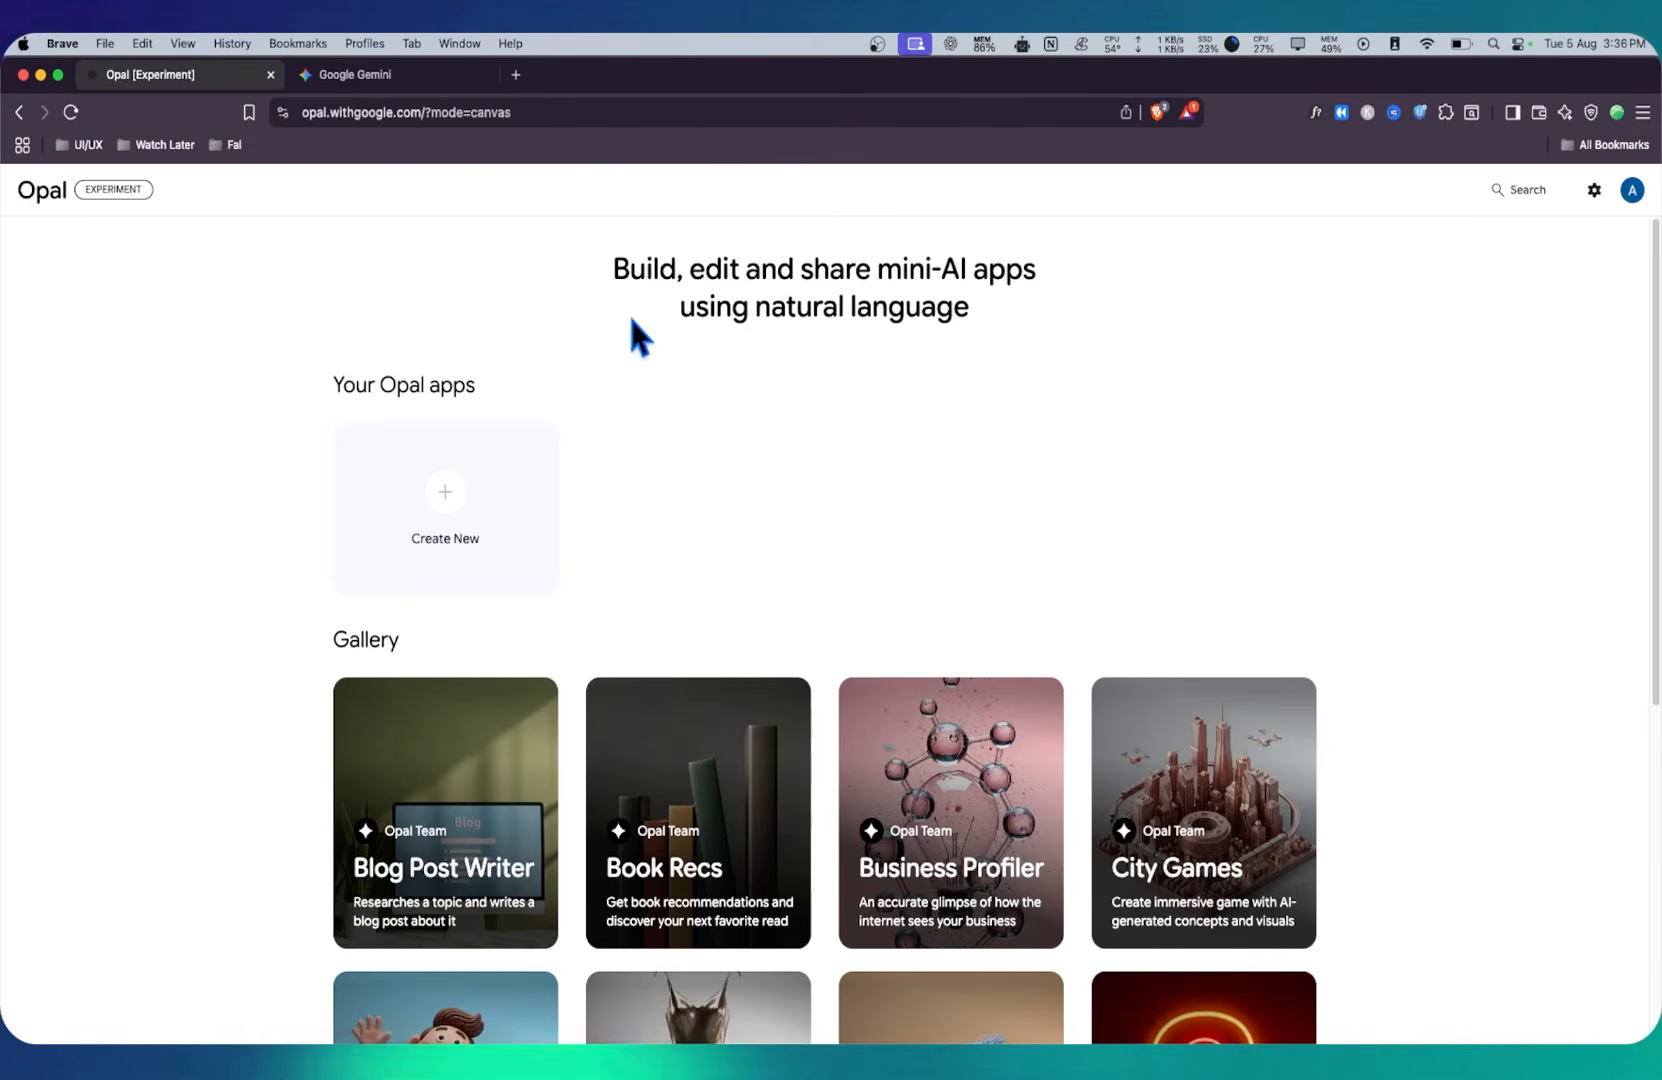
Step: Check the options in Opal's settings menu and close it
{"action": "left_click", "coordinate": [1594, 192]}
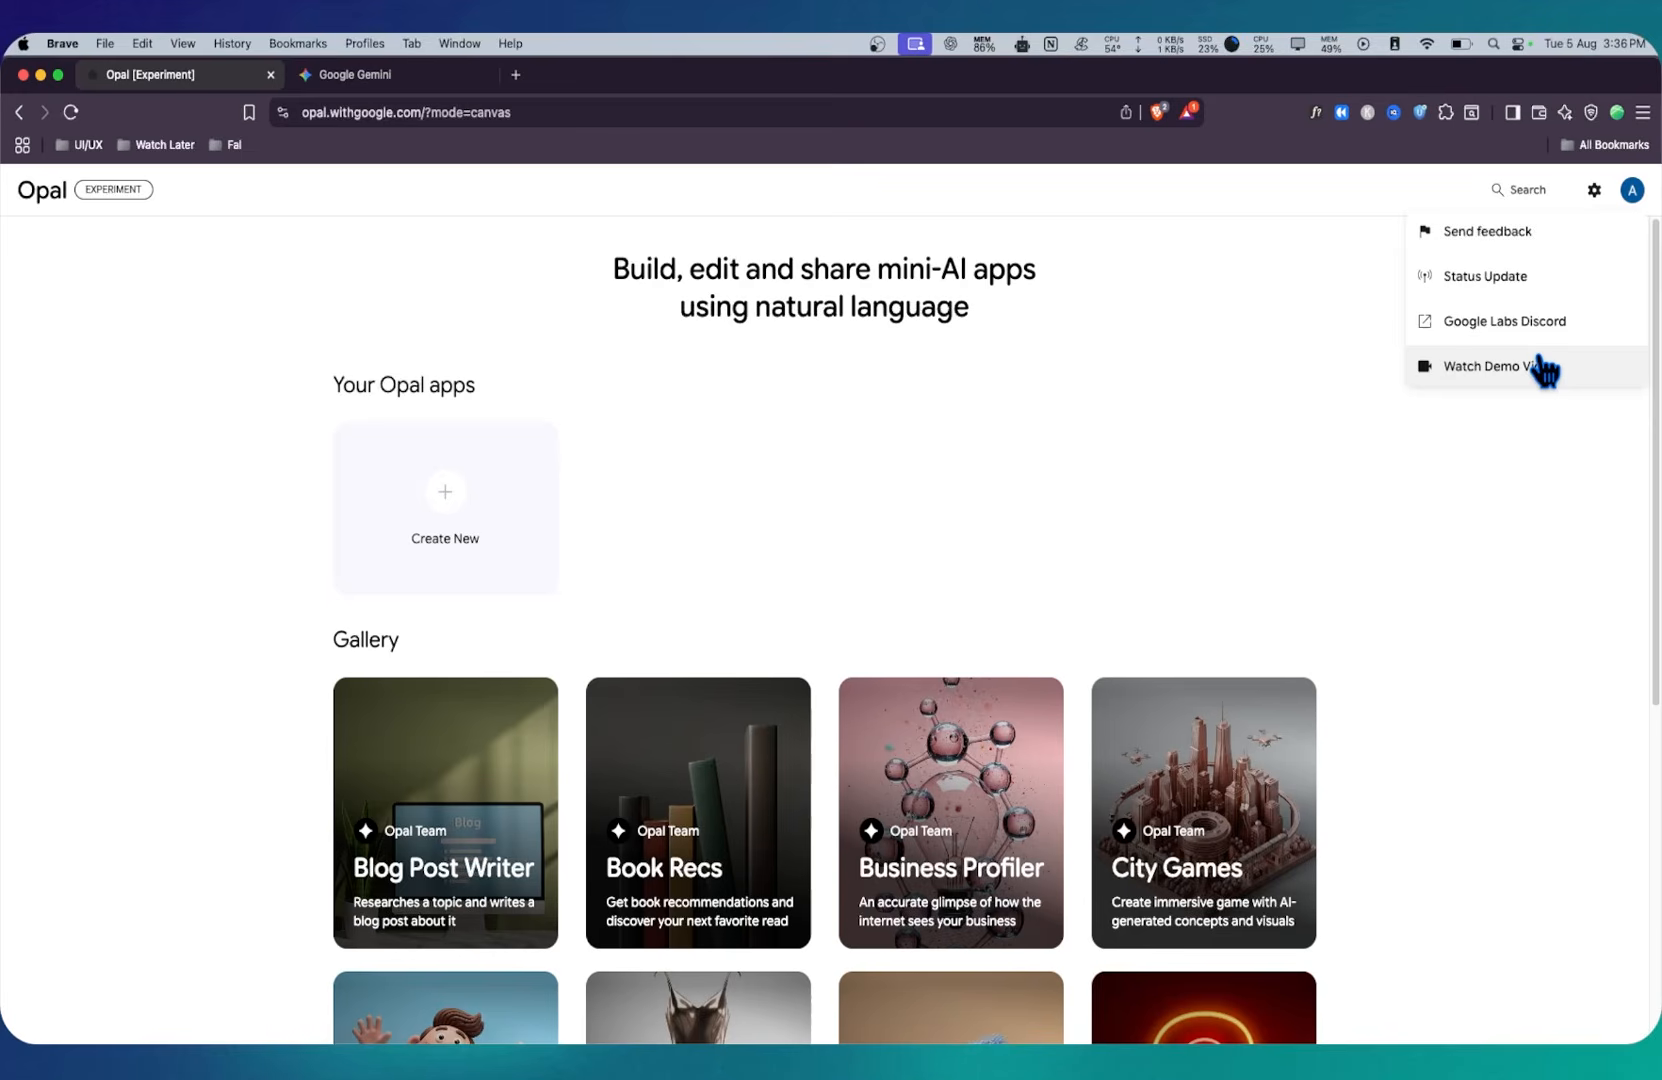
{"action": "left_click", "coordinate": [720, 445]}
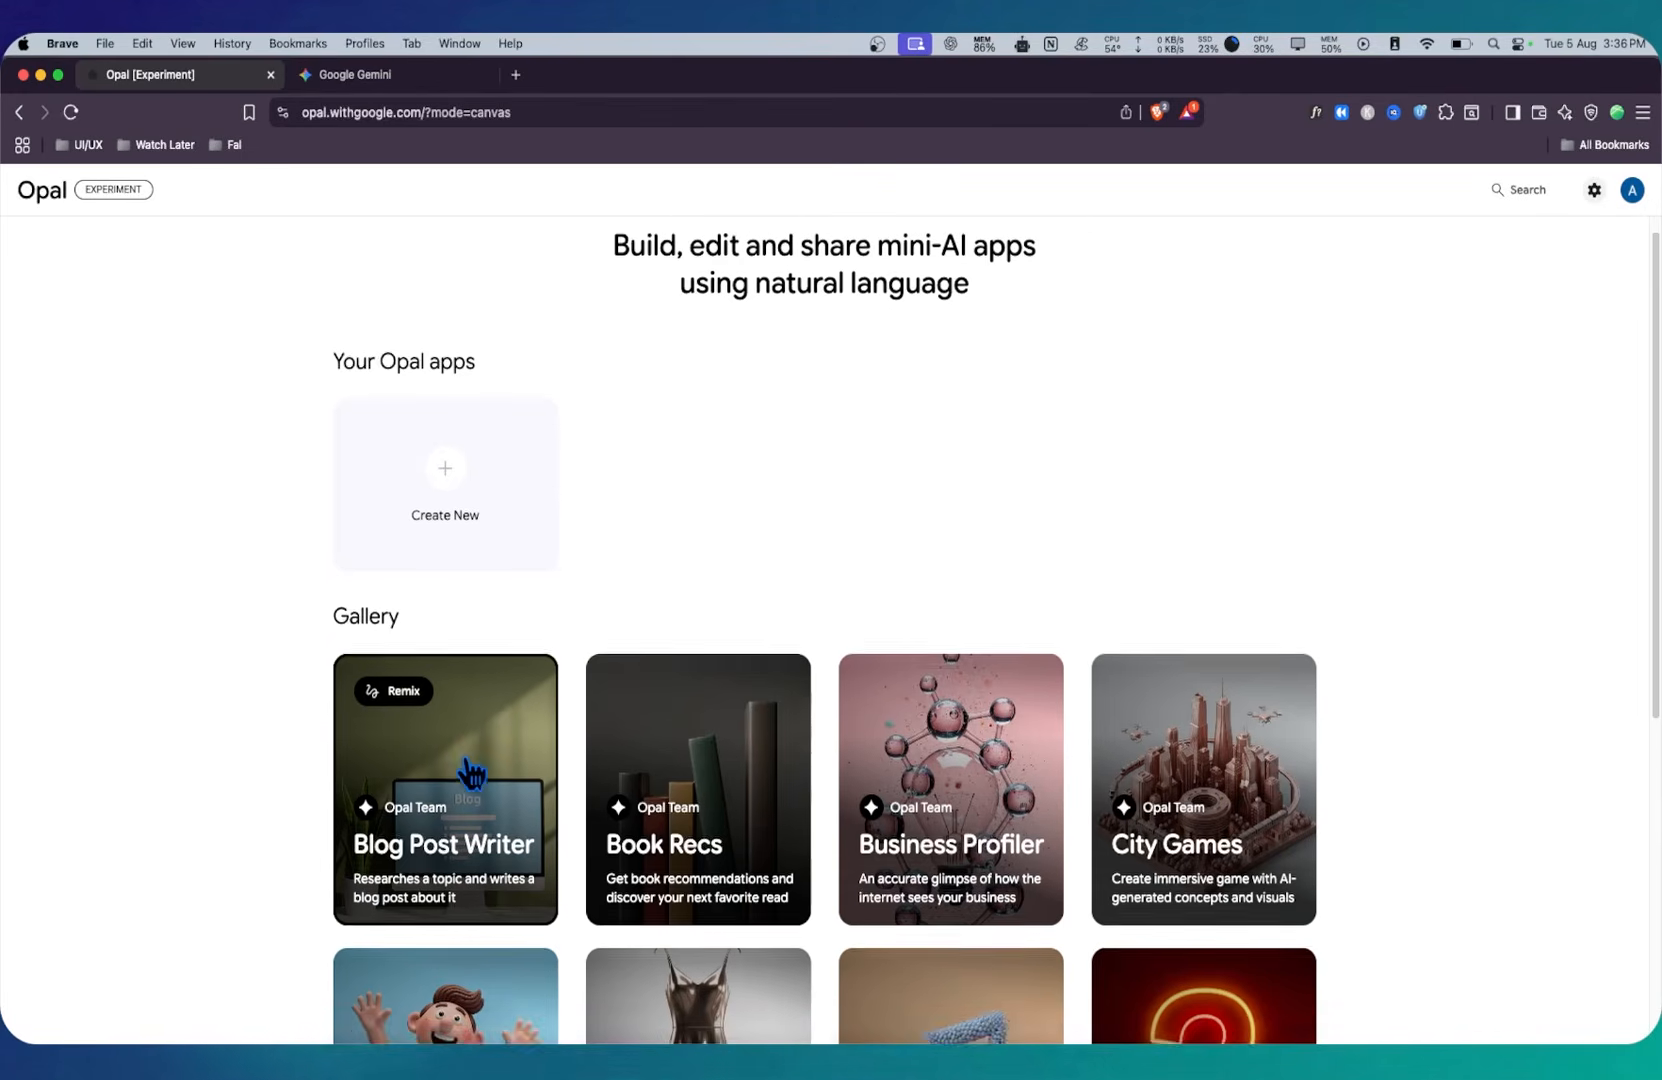
Step: Browse the Opal gallery, open the Blog Post Writer app and dismiss its content notice
{"action": "scroll", "coordinate": [474, 765], "scroll_direction": "down", "scroll_amount": 3}
{"action": "scroll", "coordinate": [474, 770], "scroll_direction": "down", "scroll_amount": 3}
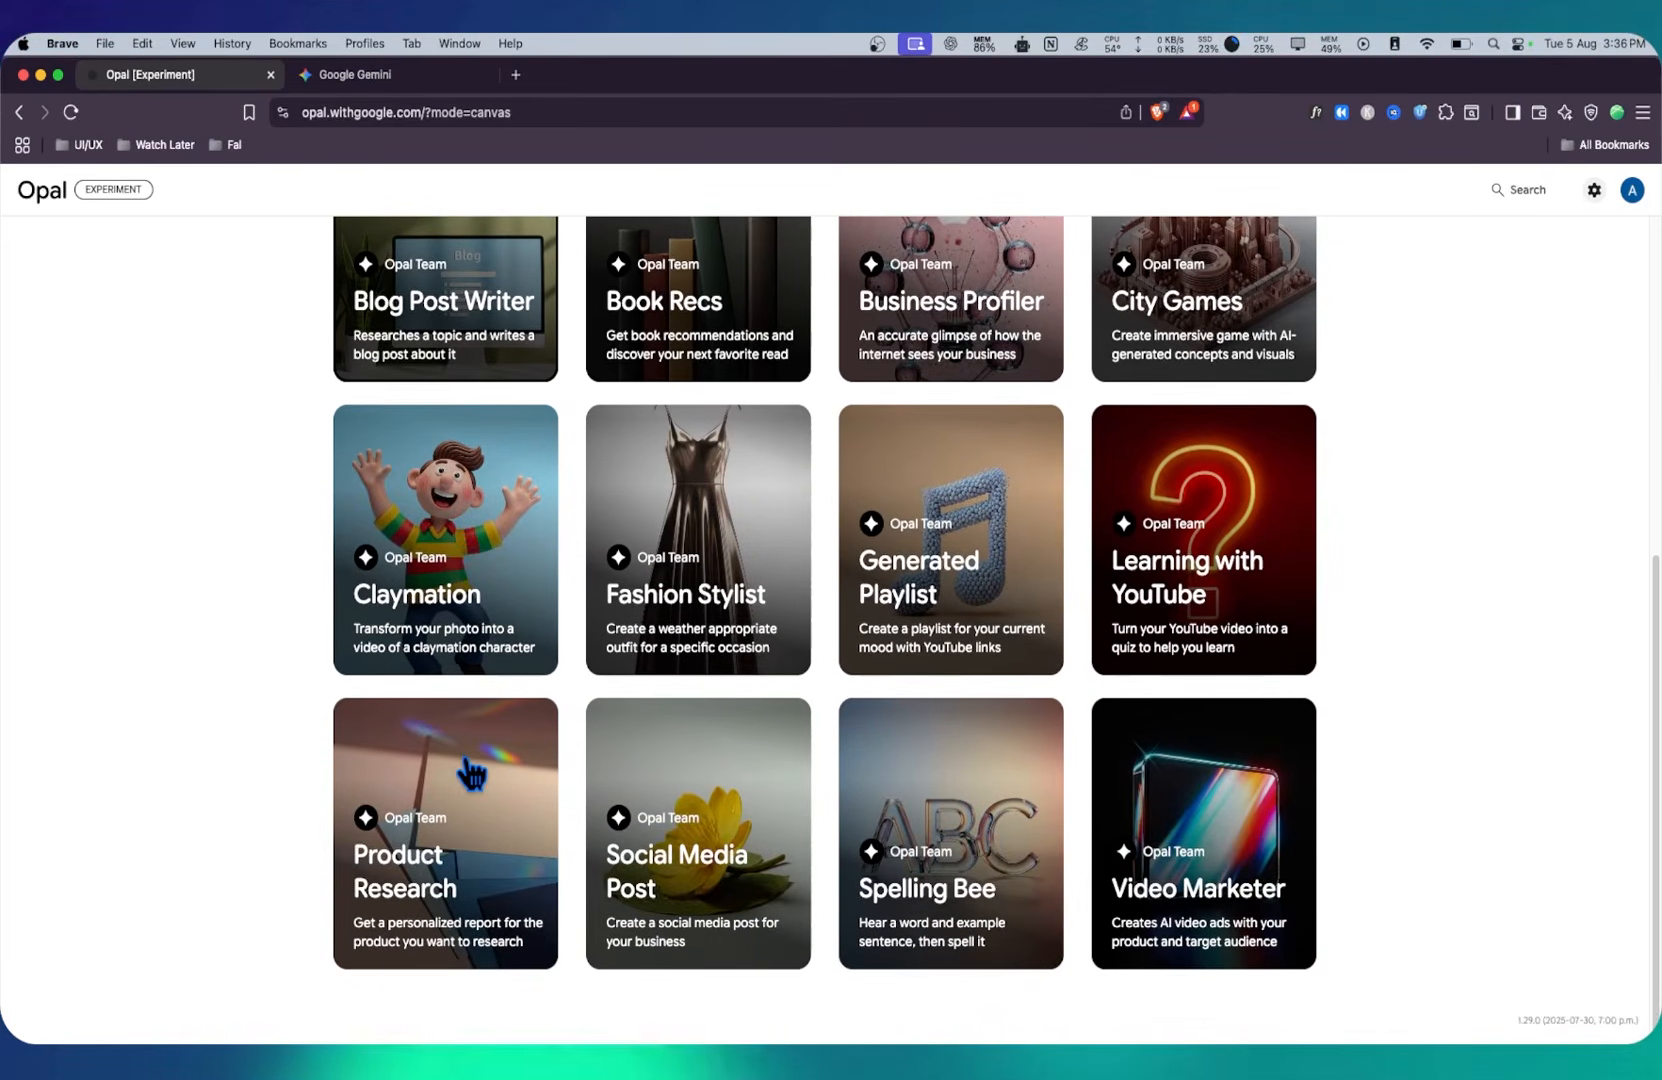
{"action": "mouse_move", "coordinate": [472, 772]}
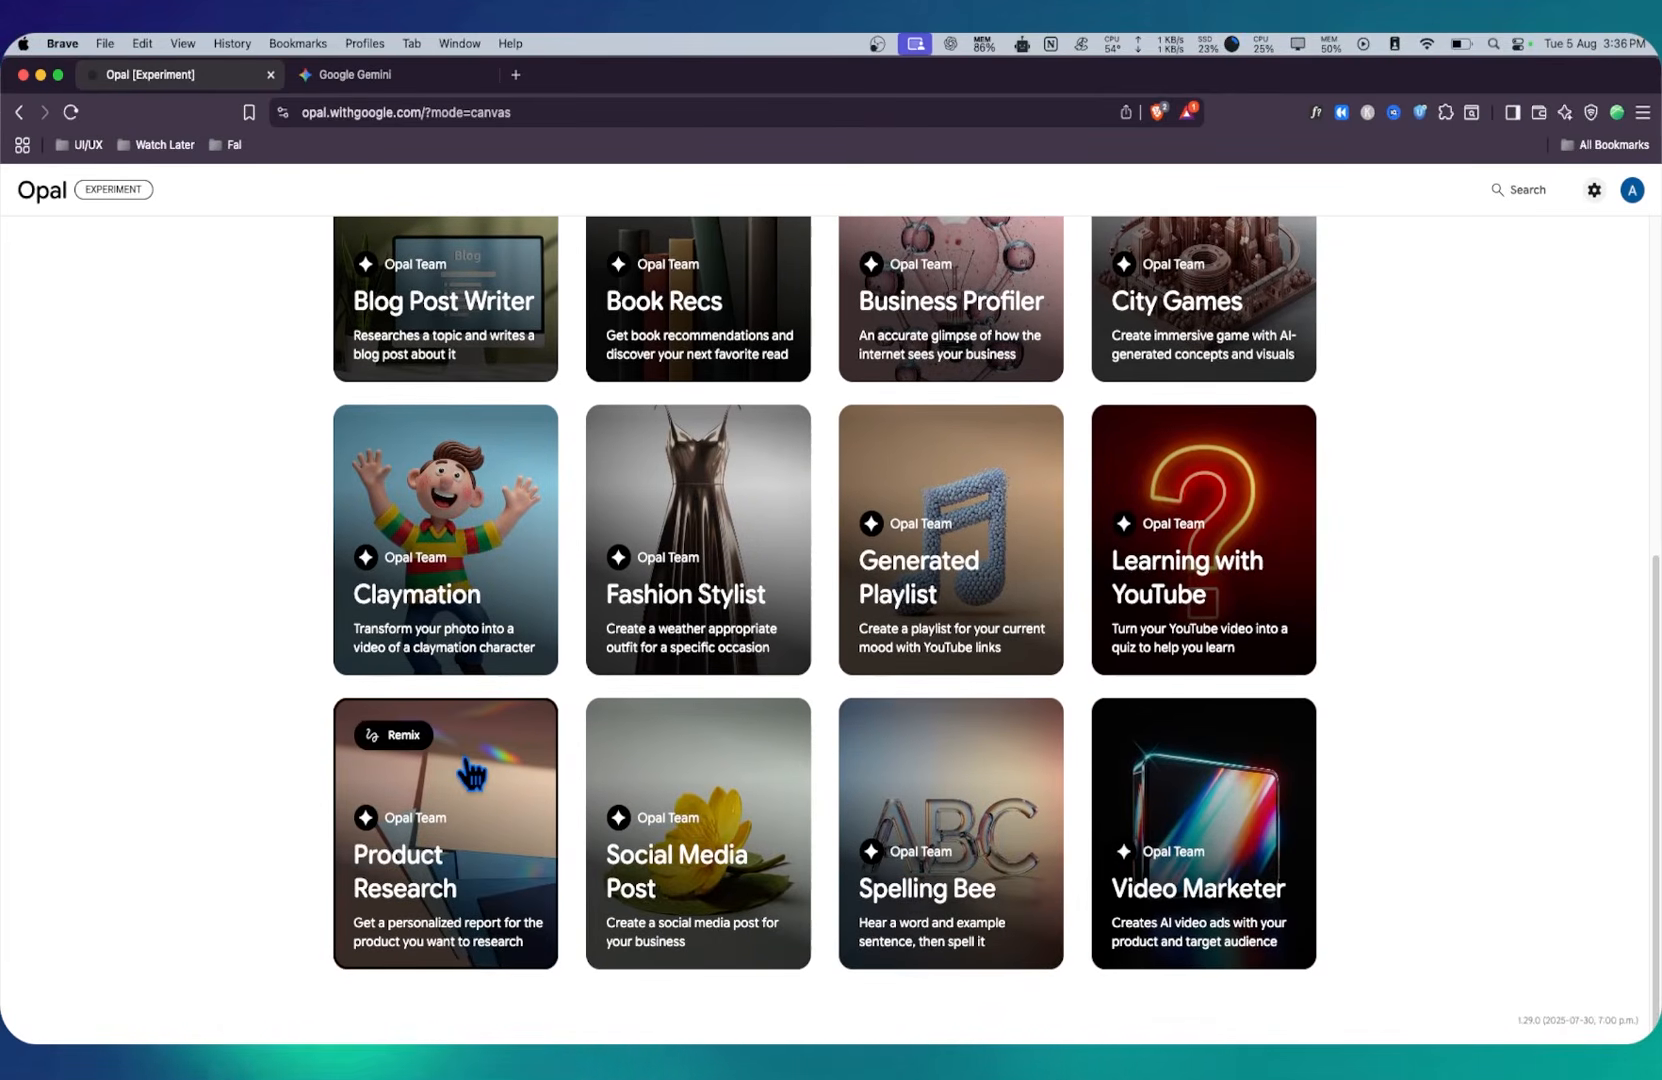
{"action": "scroll", "coordinate": [472, 772], "scroll_direction": "up", "scroll_amount": 1}
{"action": "scroll", "coordinate": [472, 772], "scroll_direction": "up", "scroll_amount": 5}
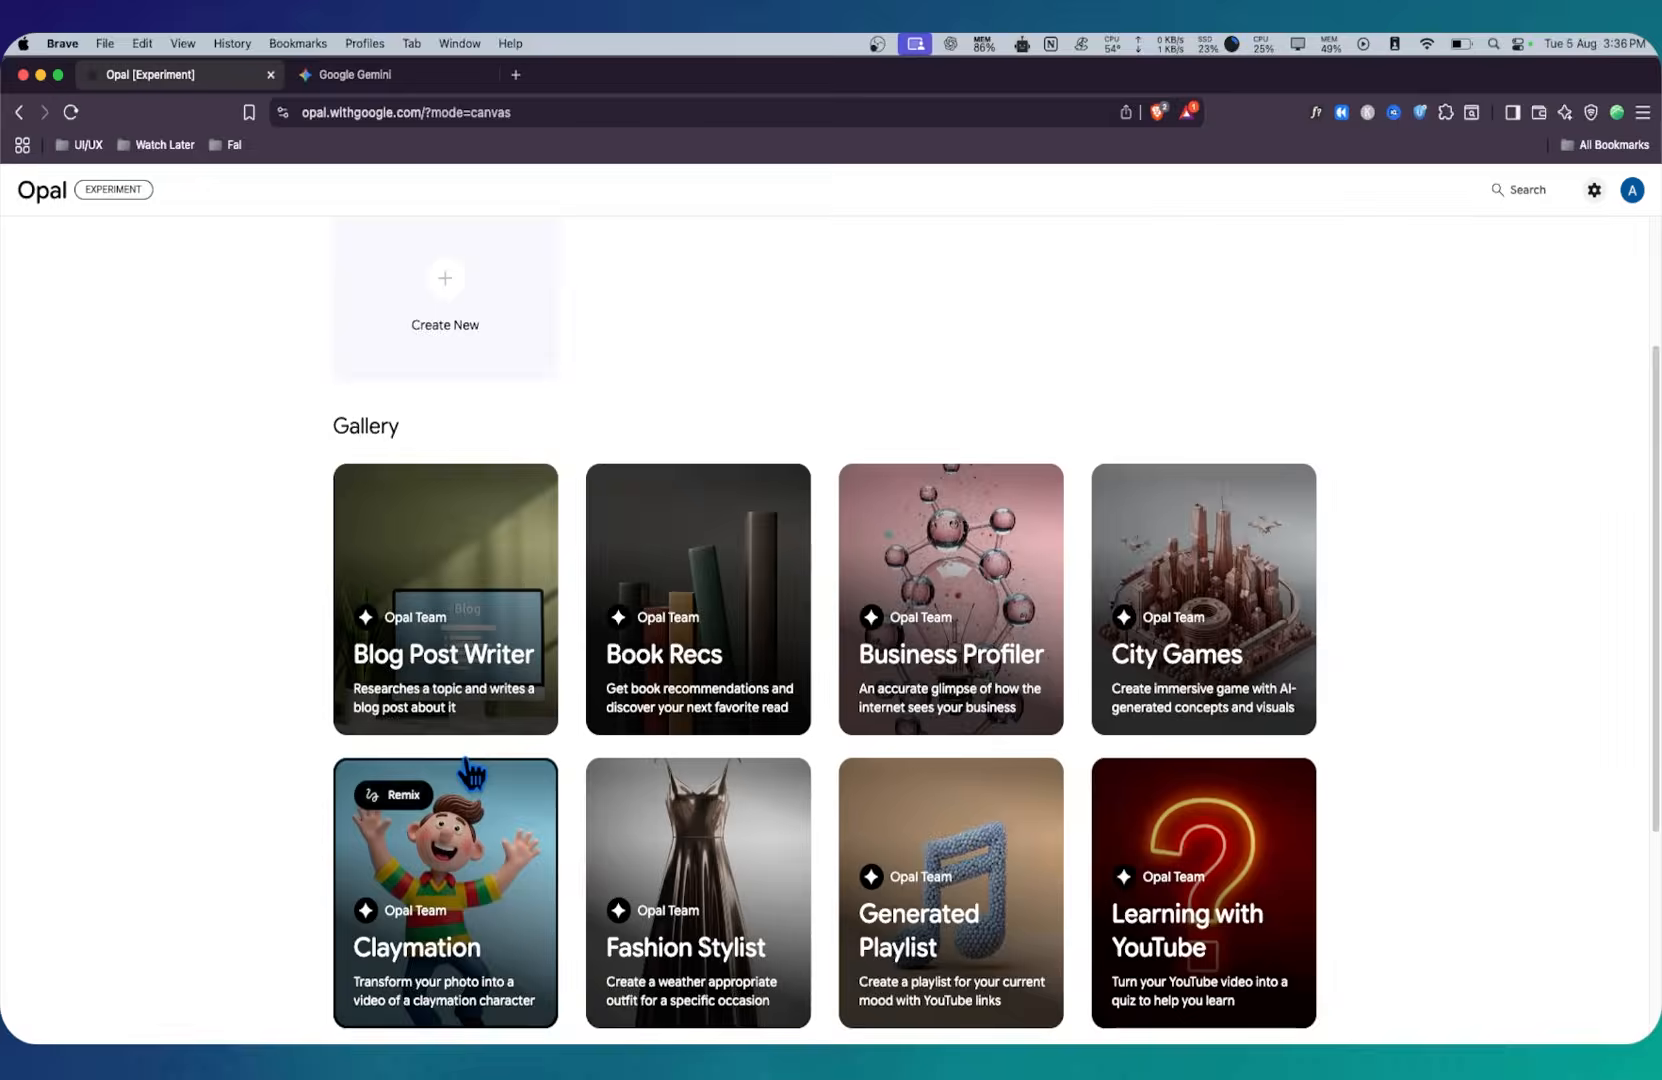
{"action": "left_click", "coordinate": [473, 736]}
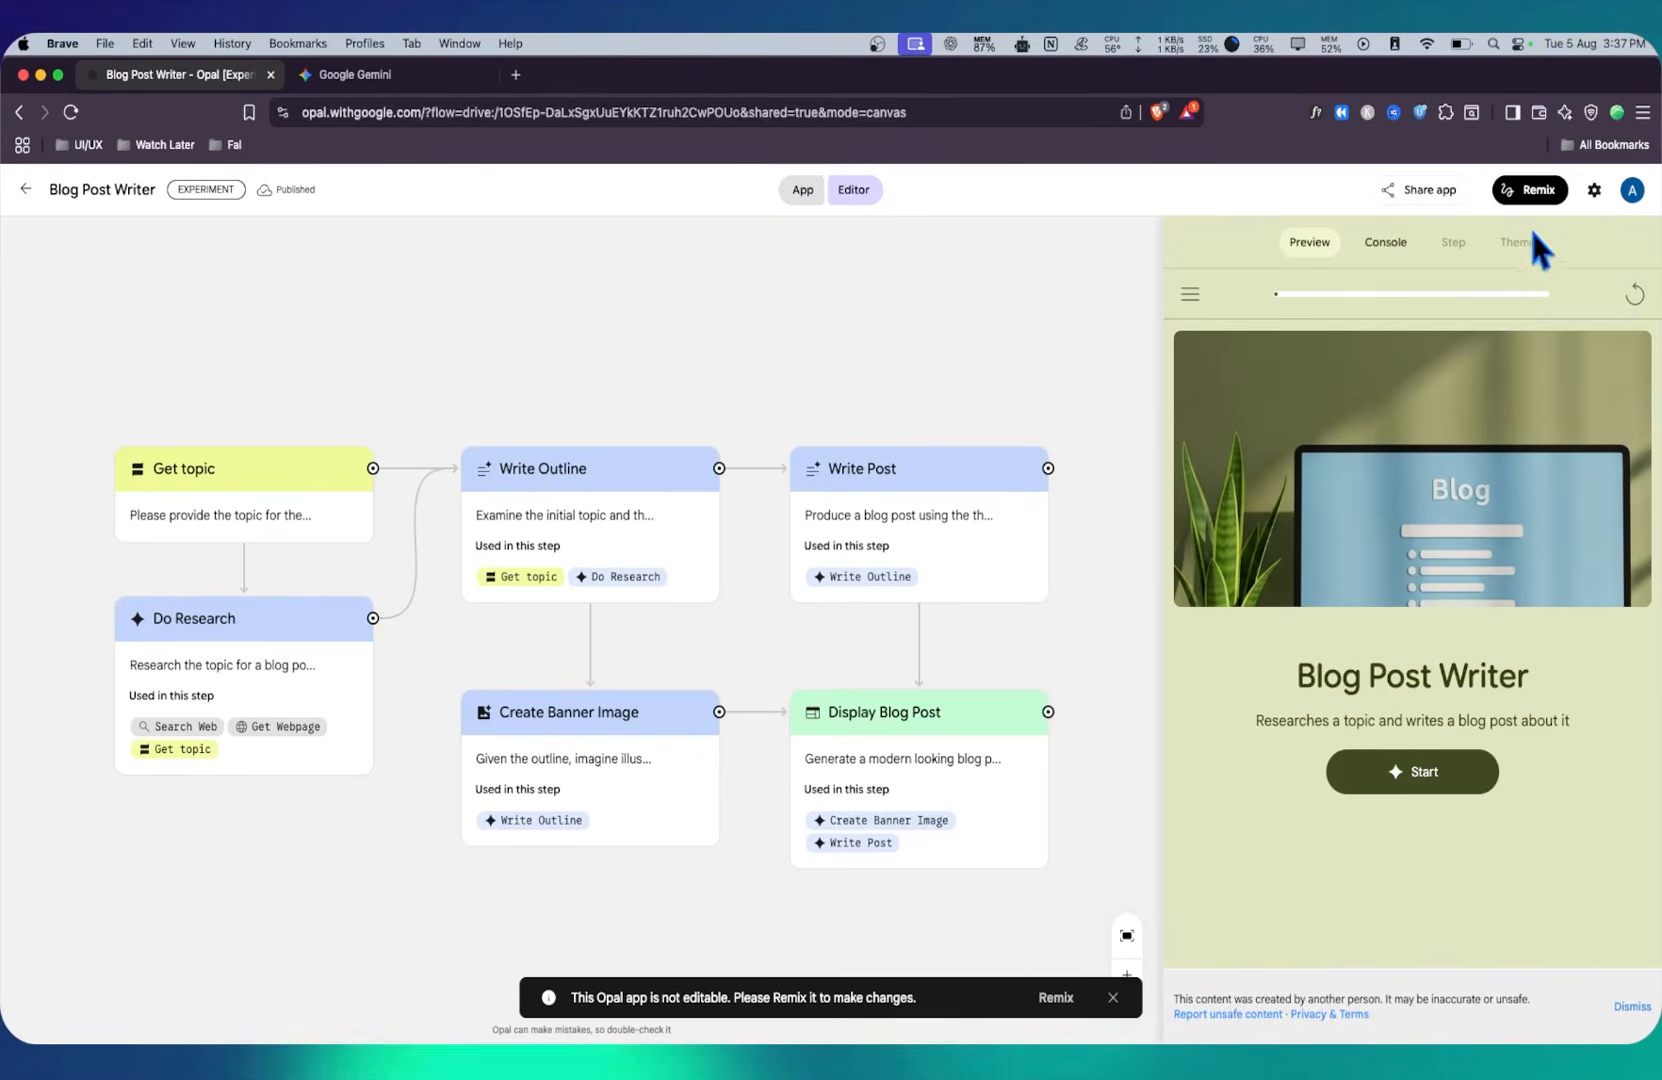
{"action": "left_click", "coordinate": [1632, 1007]}
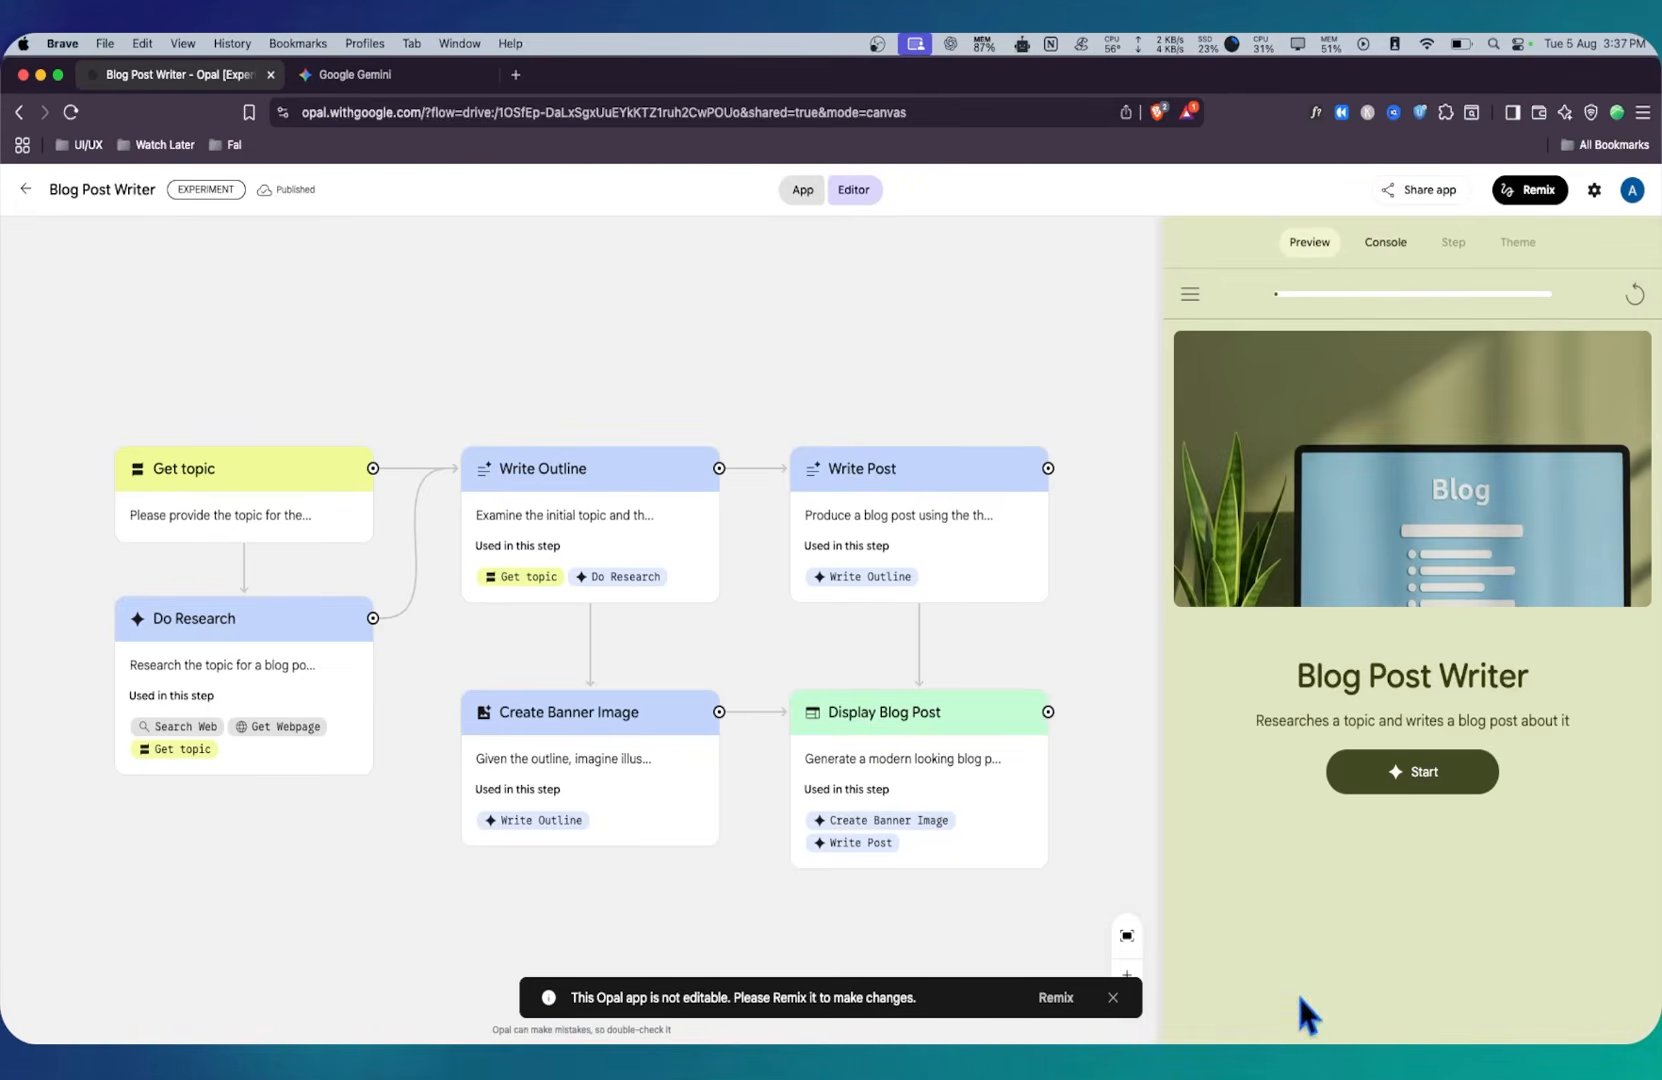
Step: Examine Blog Post Writer's app view, its workflow in the editor and its console
{"action": "left_click", "coordinate": [799, 194]}
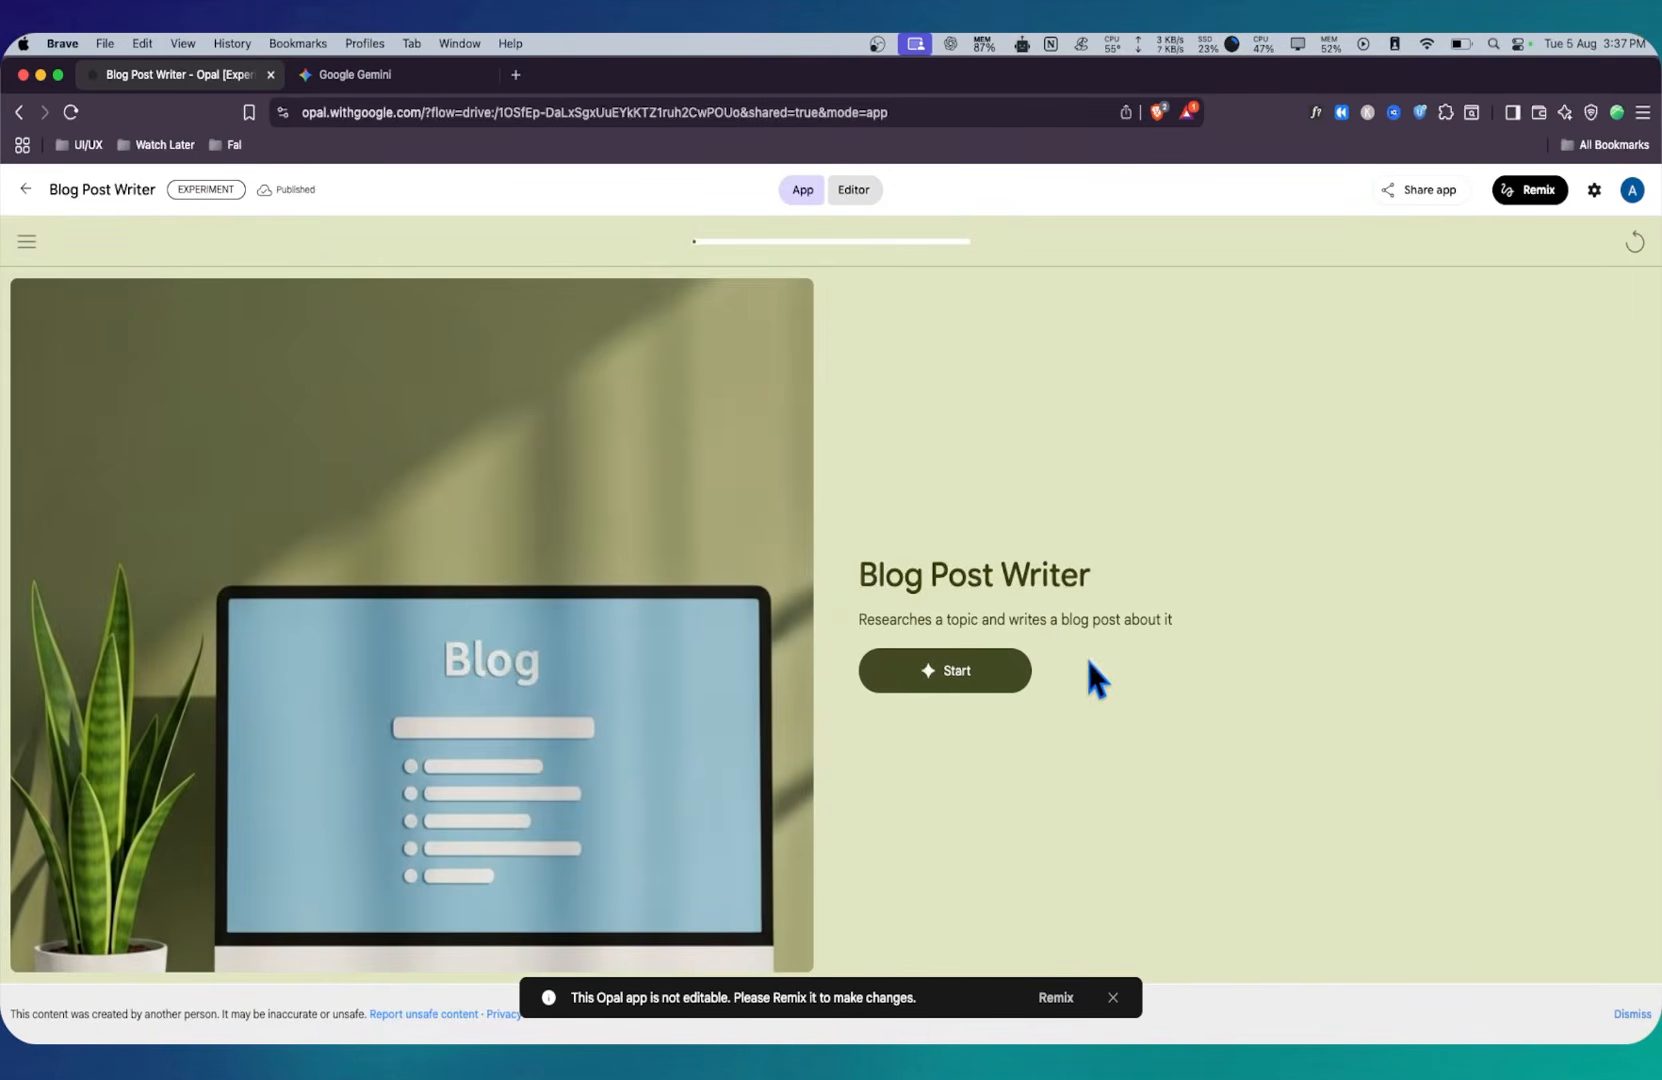
{"action": "left_click", "coordinate": [848, 190]}
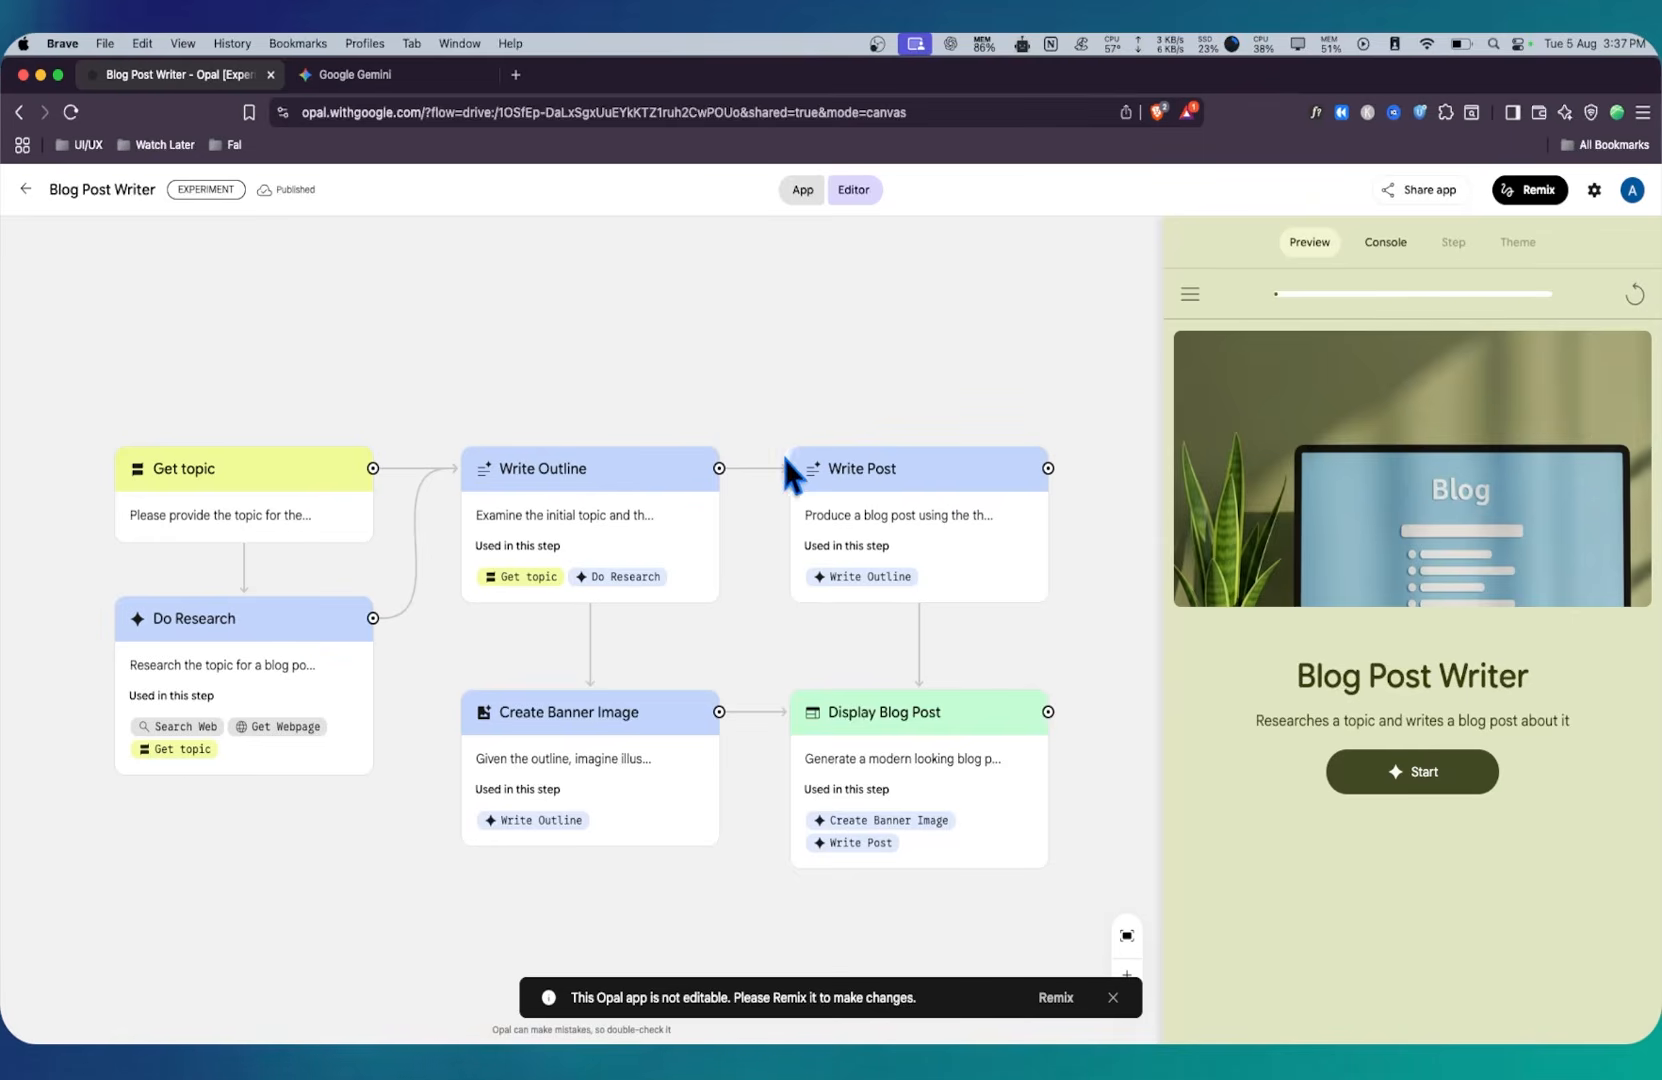
{"action": "left_click", "coordinate": [1386, 242]}
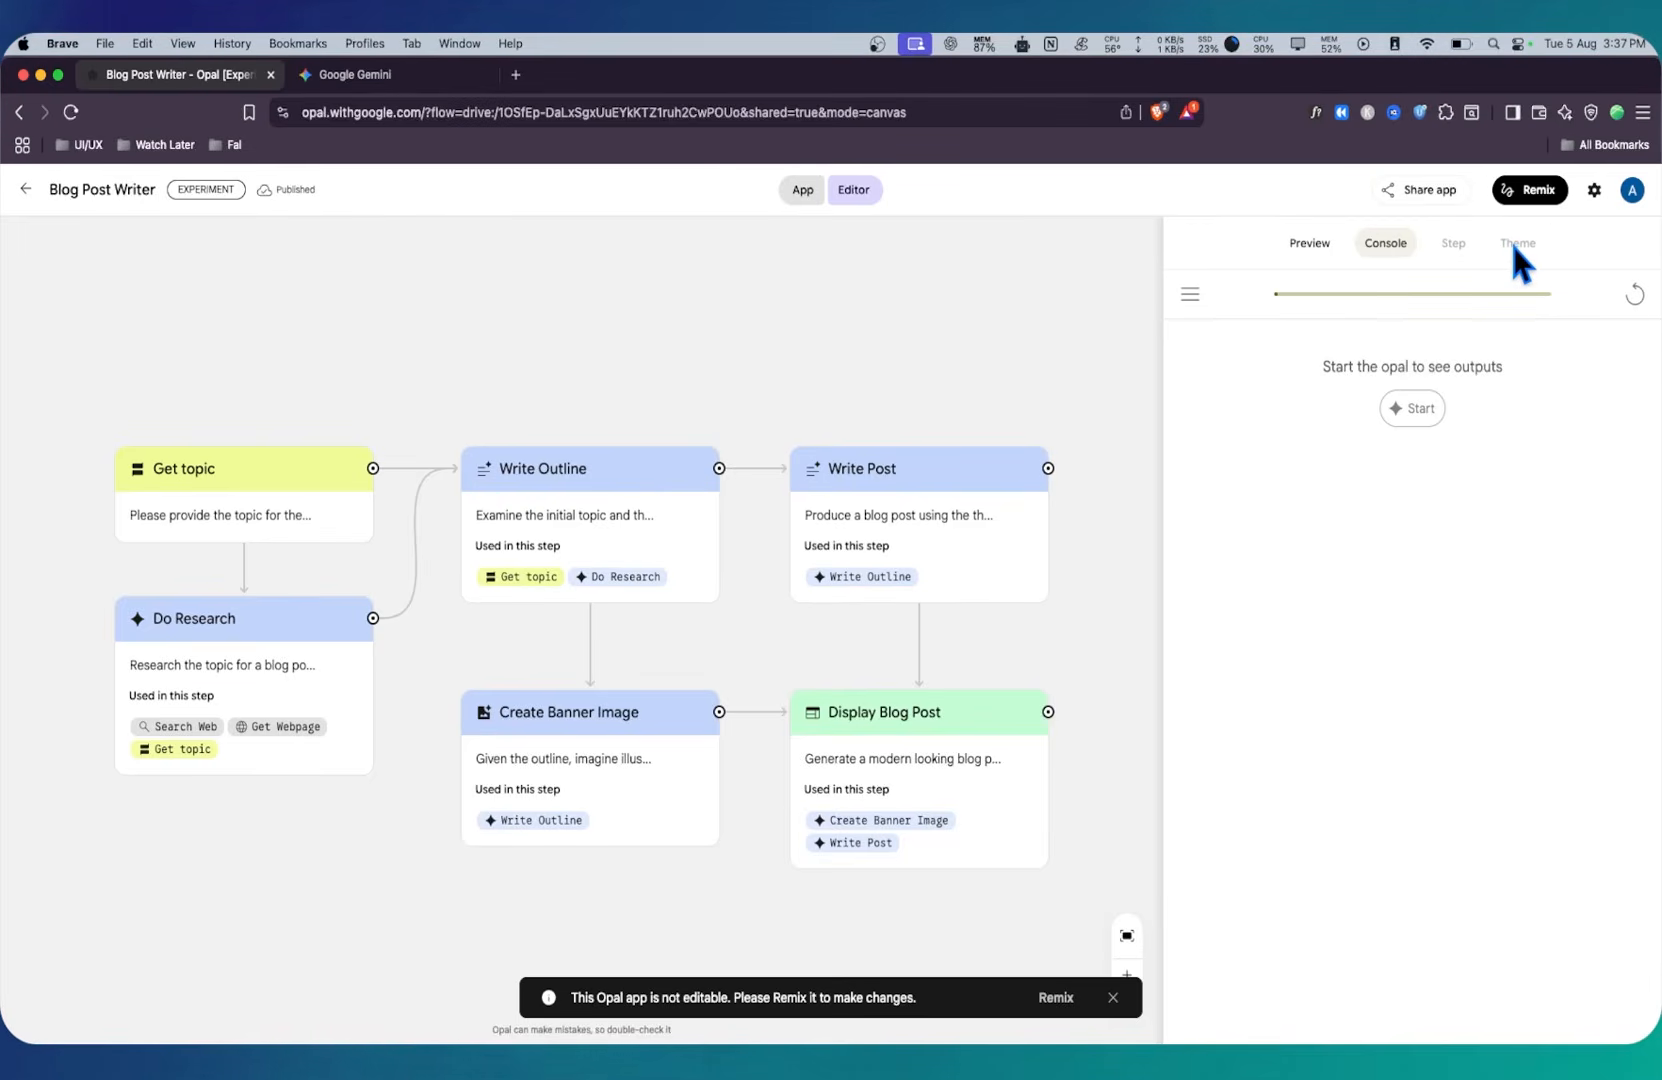
{"action": "left_click", "coordinate": [795, 195]}
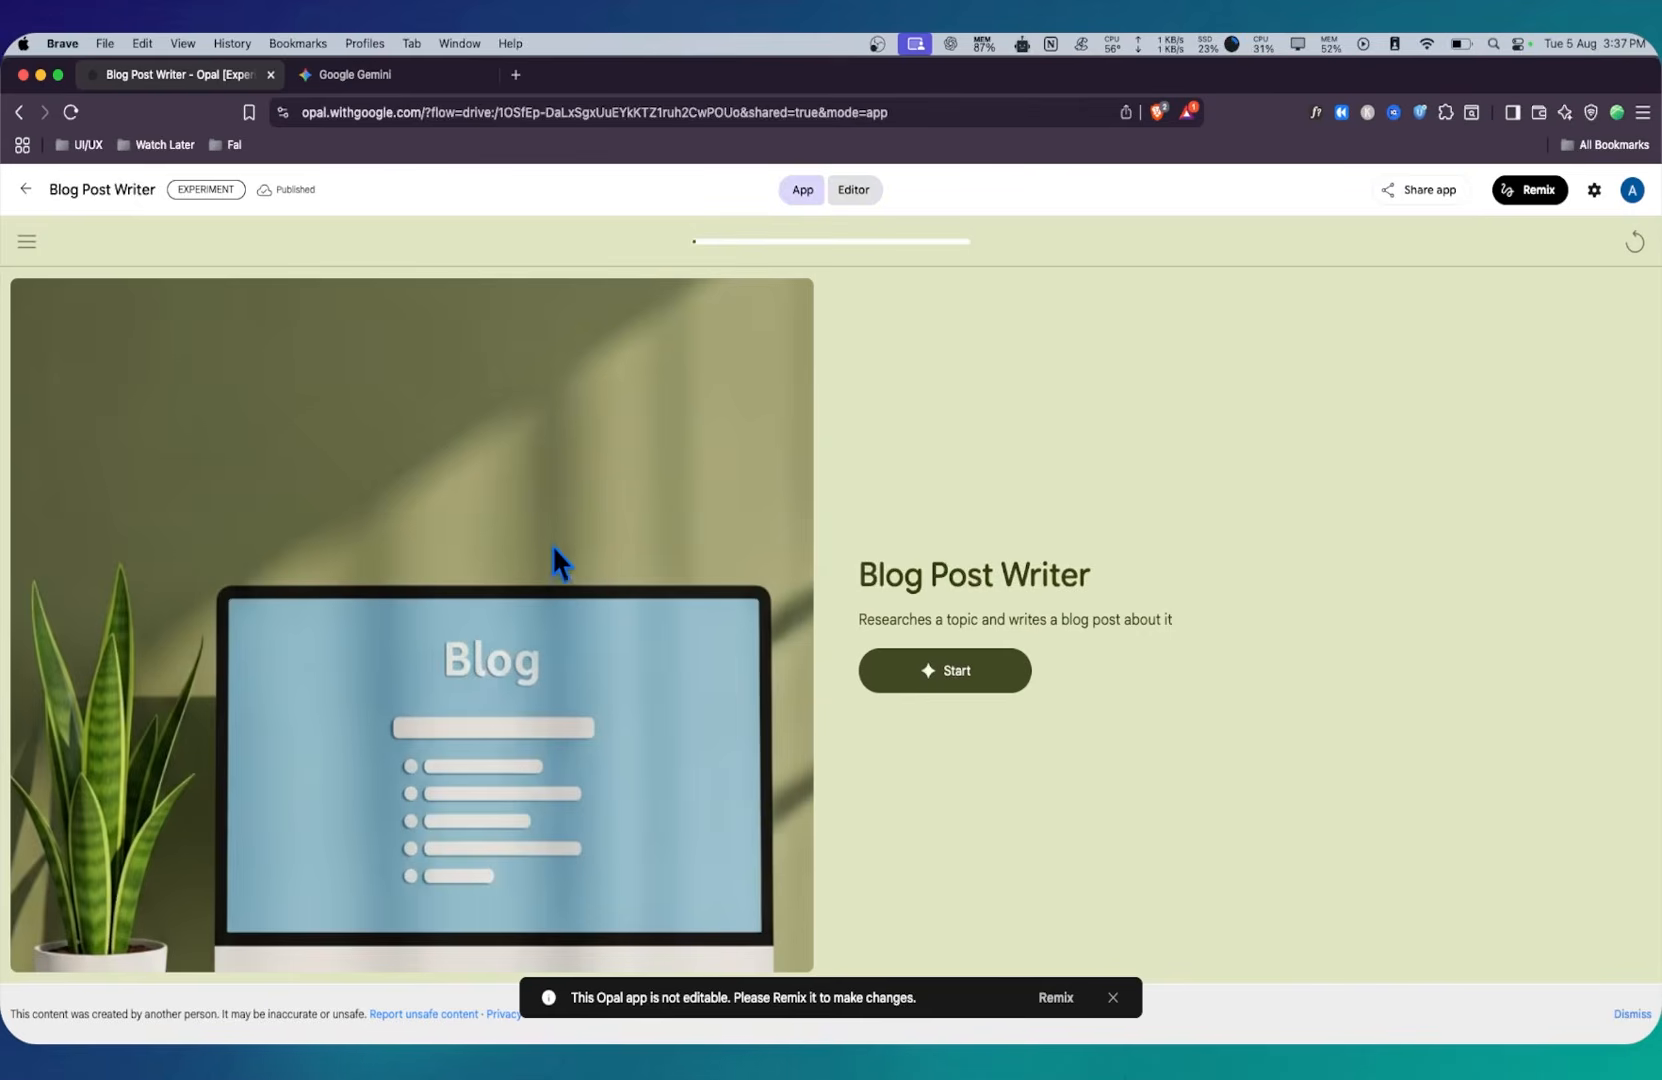
{"action": "left_click", "coordinate": [870, 194]}
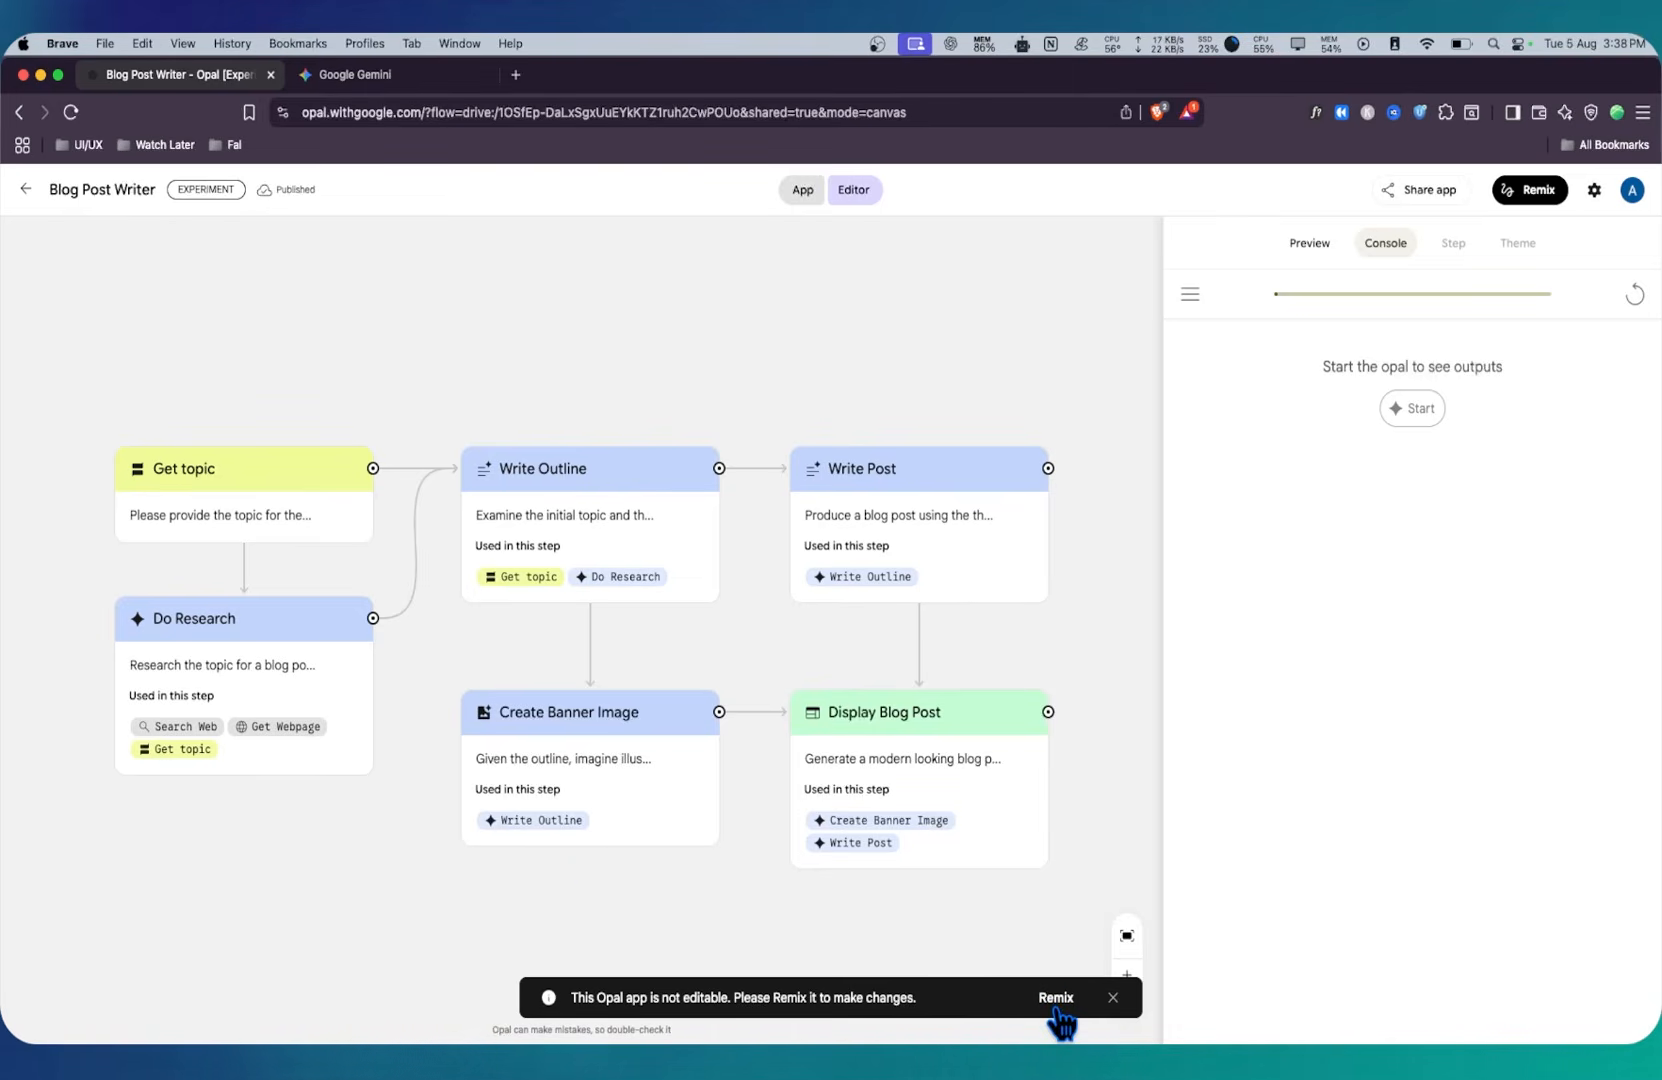
Step: Remix Blog Post Writer into an editable copy and return to the Opal home page
{"action": "left_click", "coordinate": [1058, 1000]}
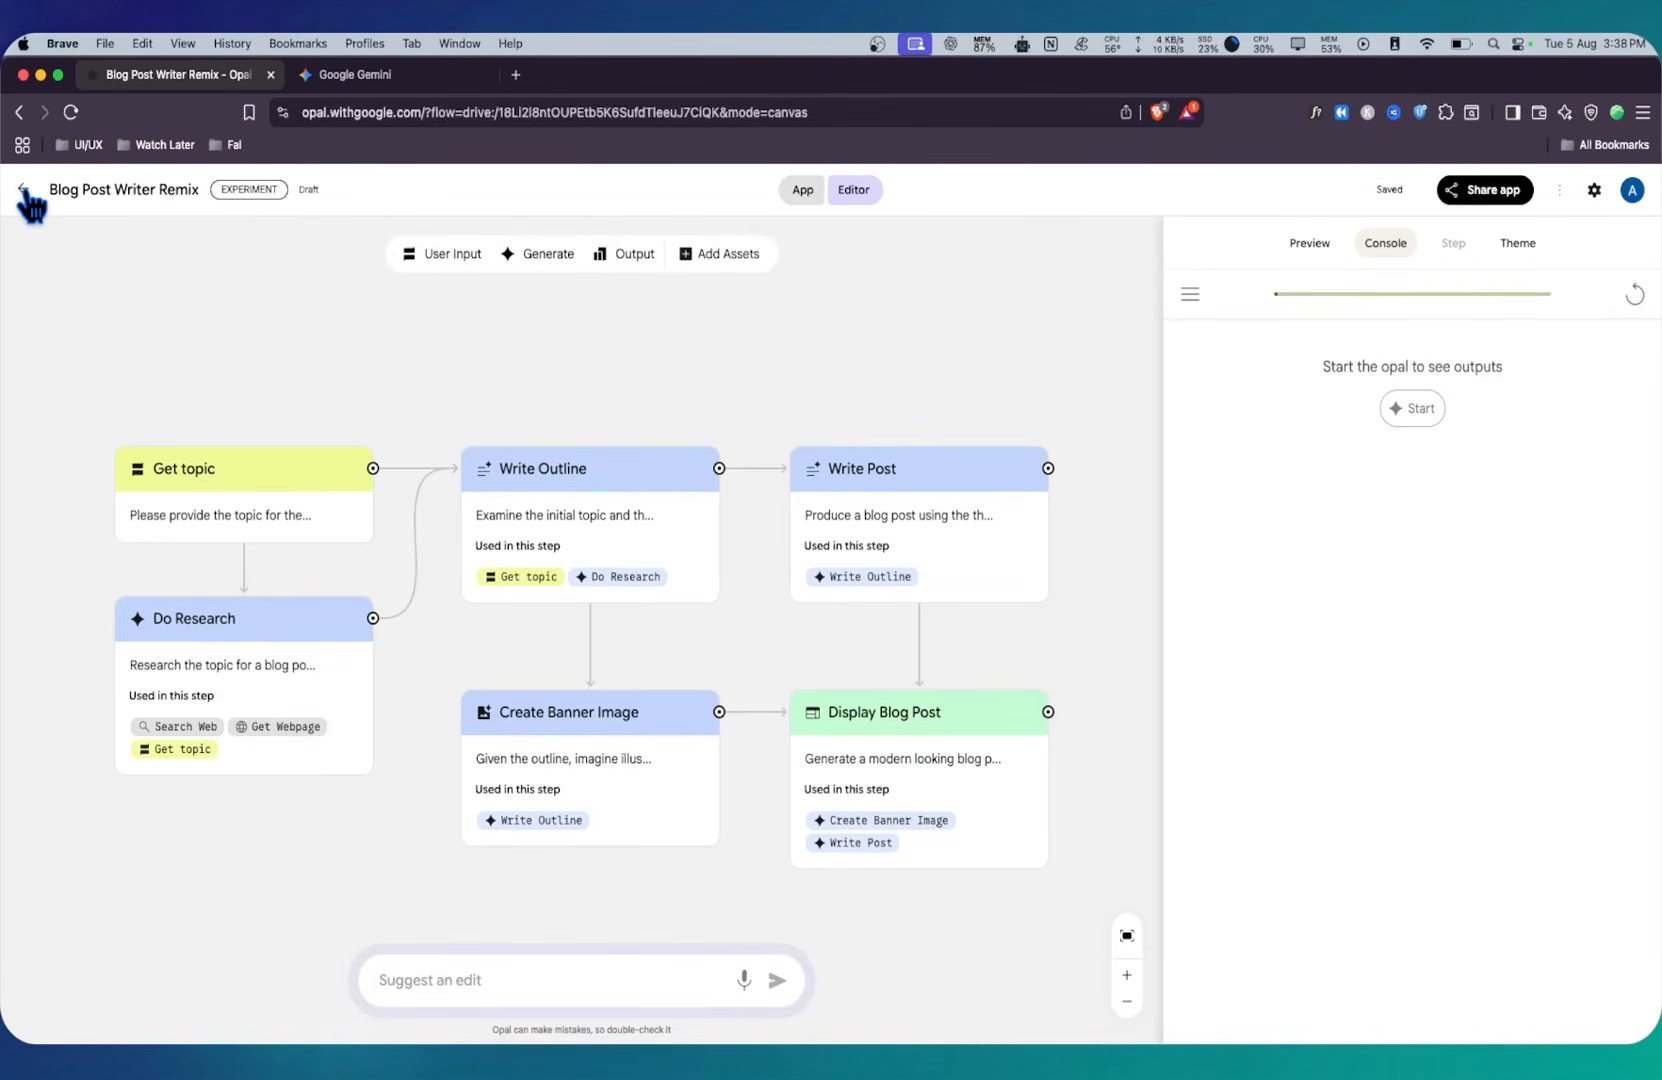
{"action": "left_click", "coordinate": [23, 190]}
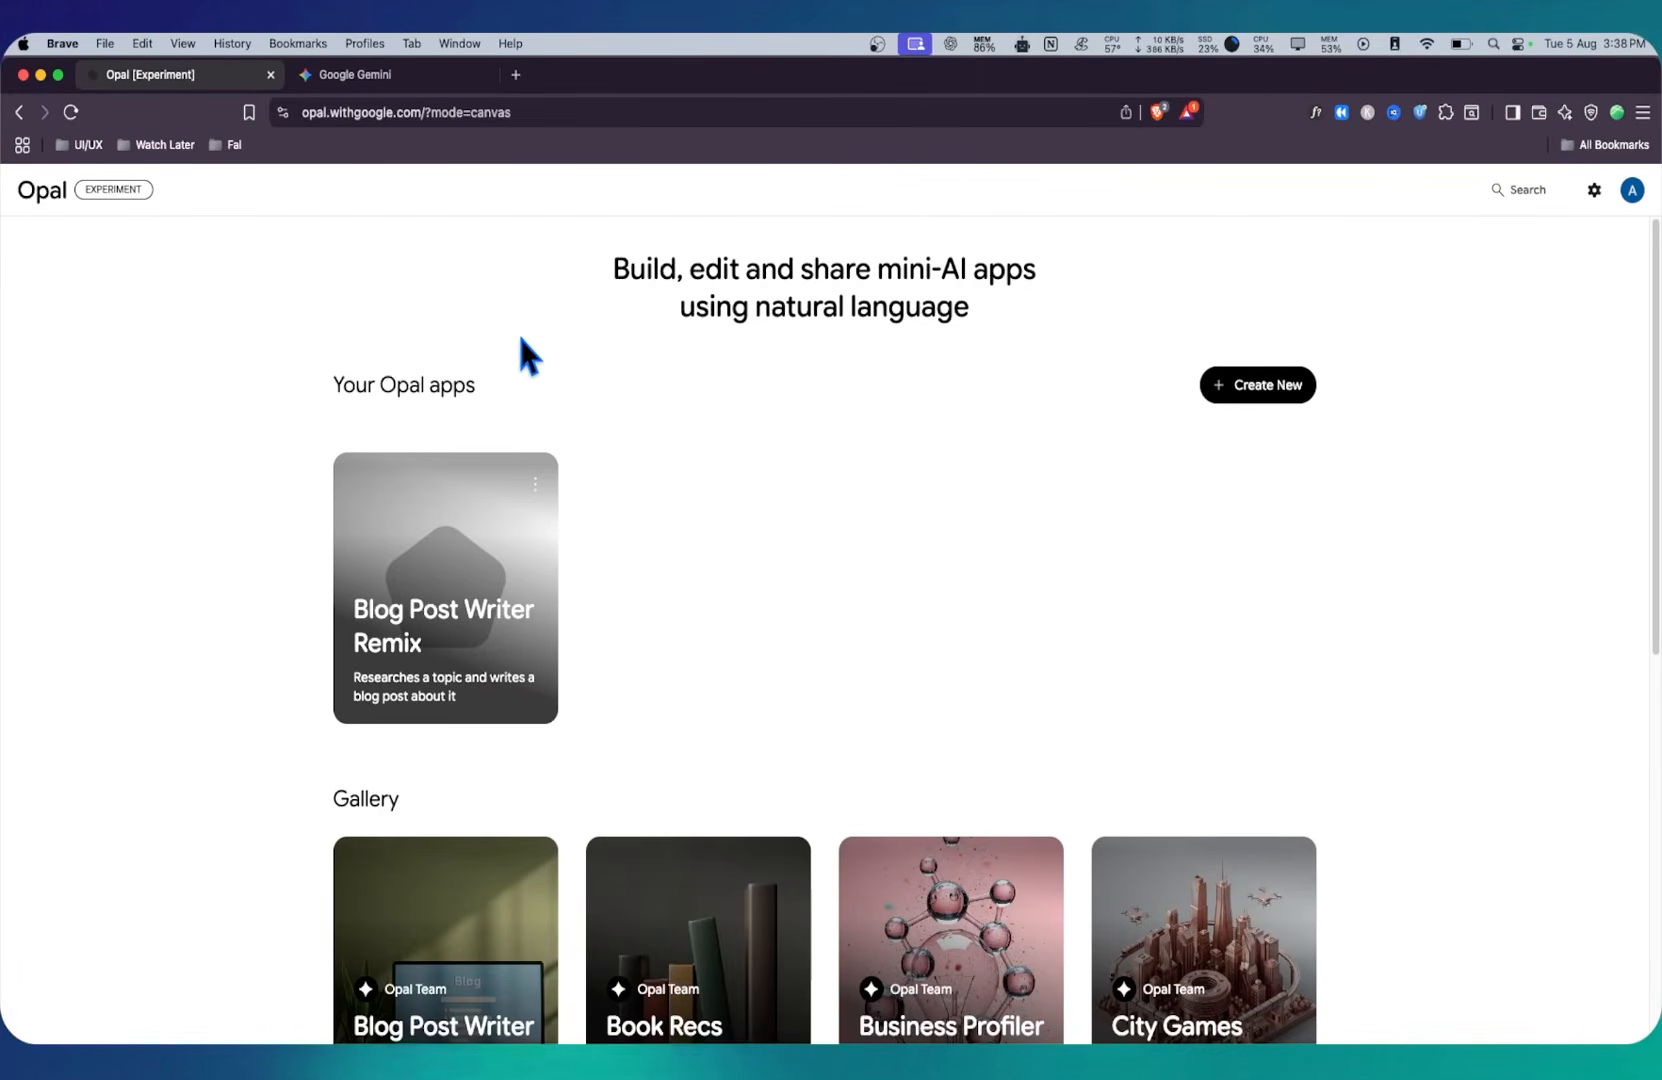
{"action": "scroll", "coordinate": [500, 750], "scroll_direction": "down", "scroll_amount": 1}
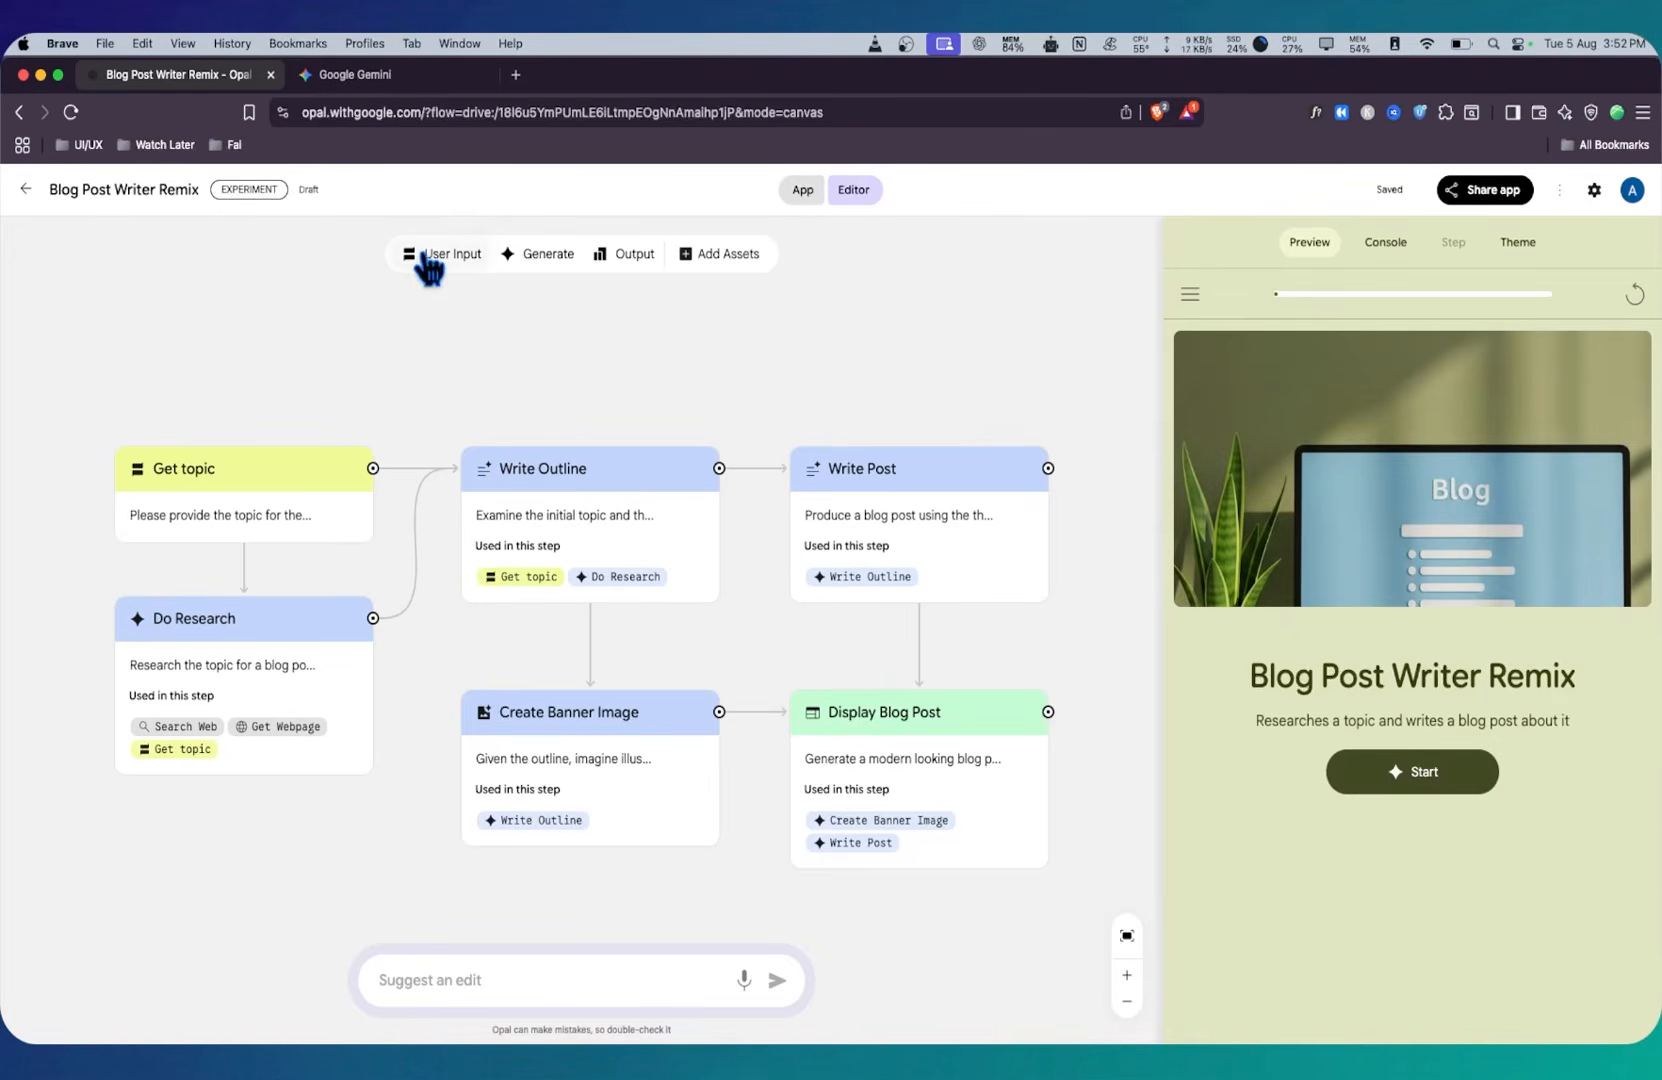
Step: Try out a Drawing asset in the Blog Post Writer Remix workflow with freehand scribbles, and delete the asset
{"action": "left_click", "coordinate": [728, 258]}
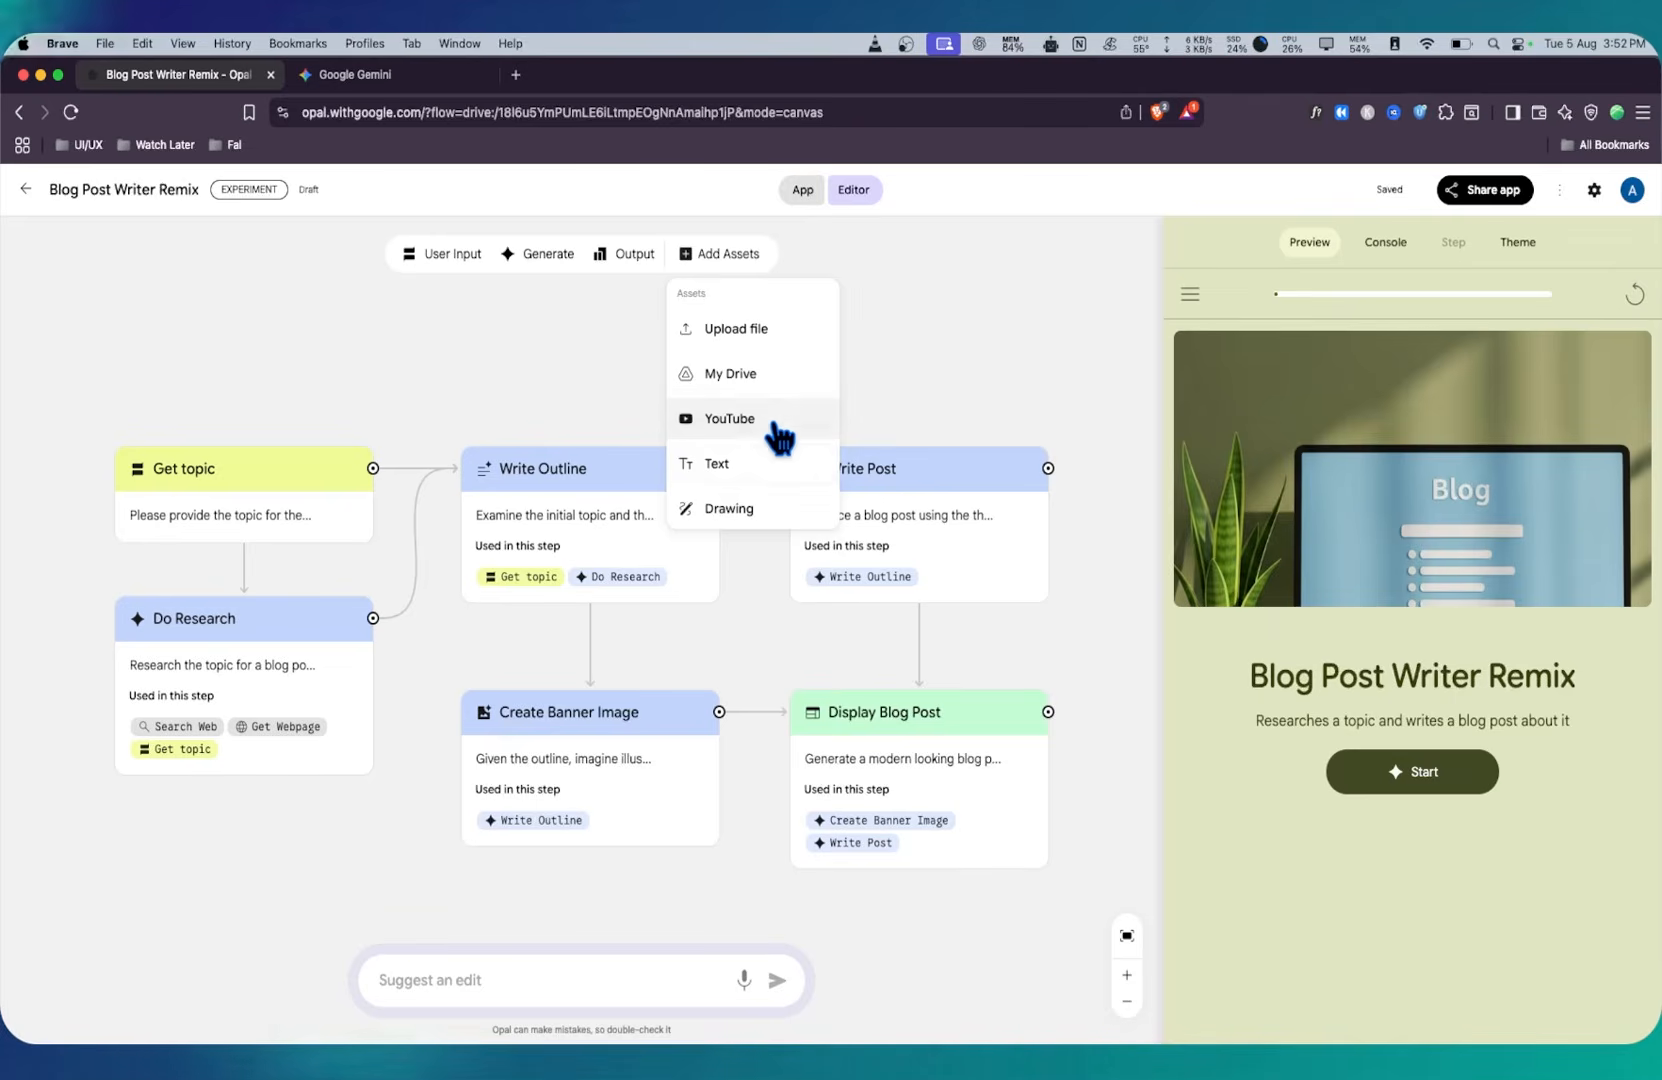
{"action": "left_click", "coordinate": [740, 522]}
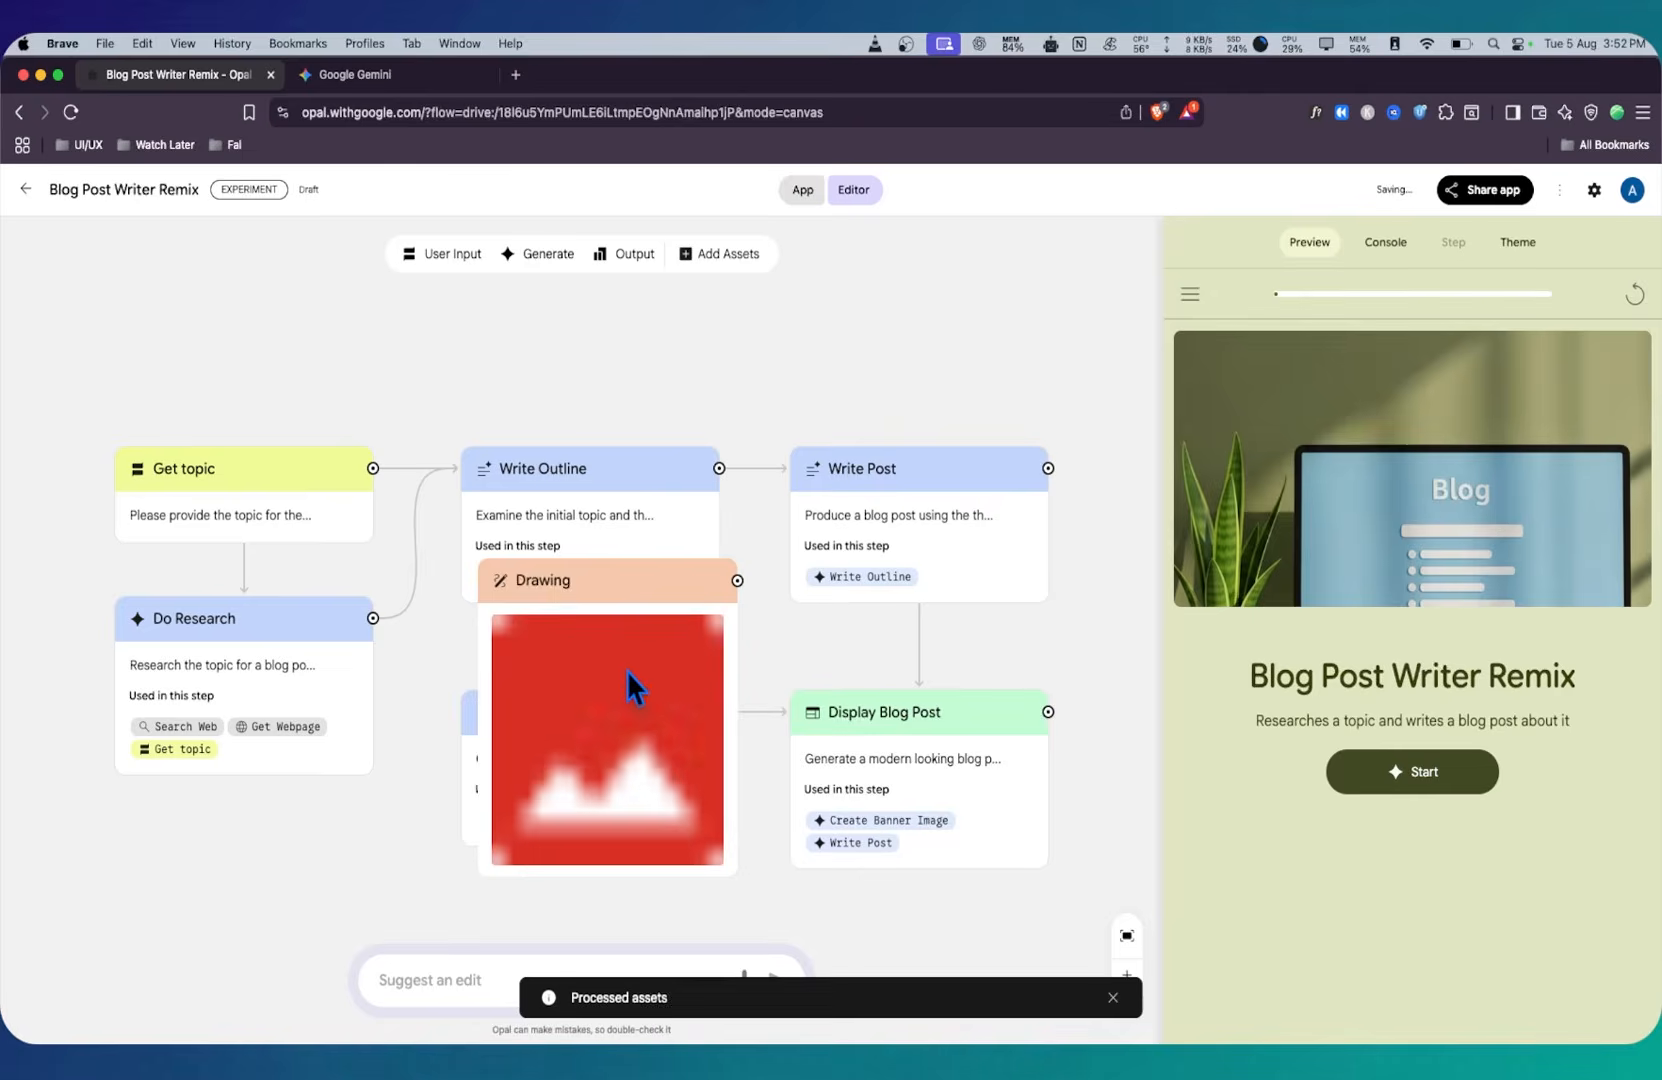
{"action": "left_click", "coordinate": [655, 677]}
{"action": "mouse_move", "coordinate": [1283, 563]}
{"action": "left_mouse_down"}
{"action": "mouse_move", "coordinate": [1391, 505]}
{"action": "mouse_move", "coordinate": [1432, 592]}
{"action": "left_mouse_up"}
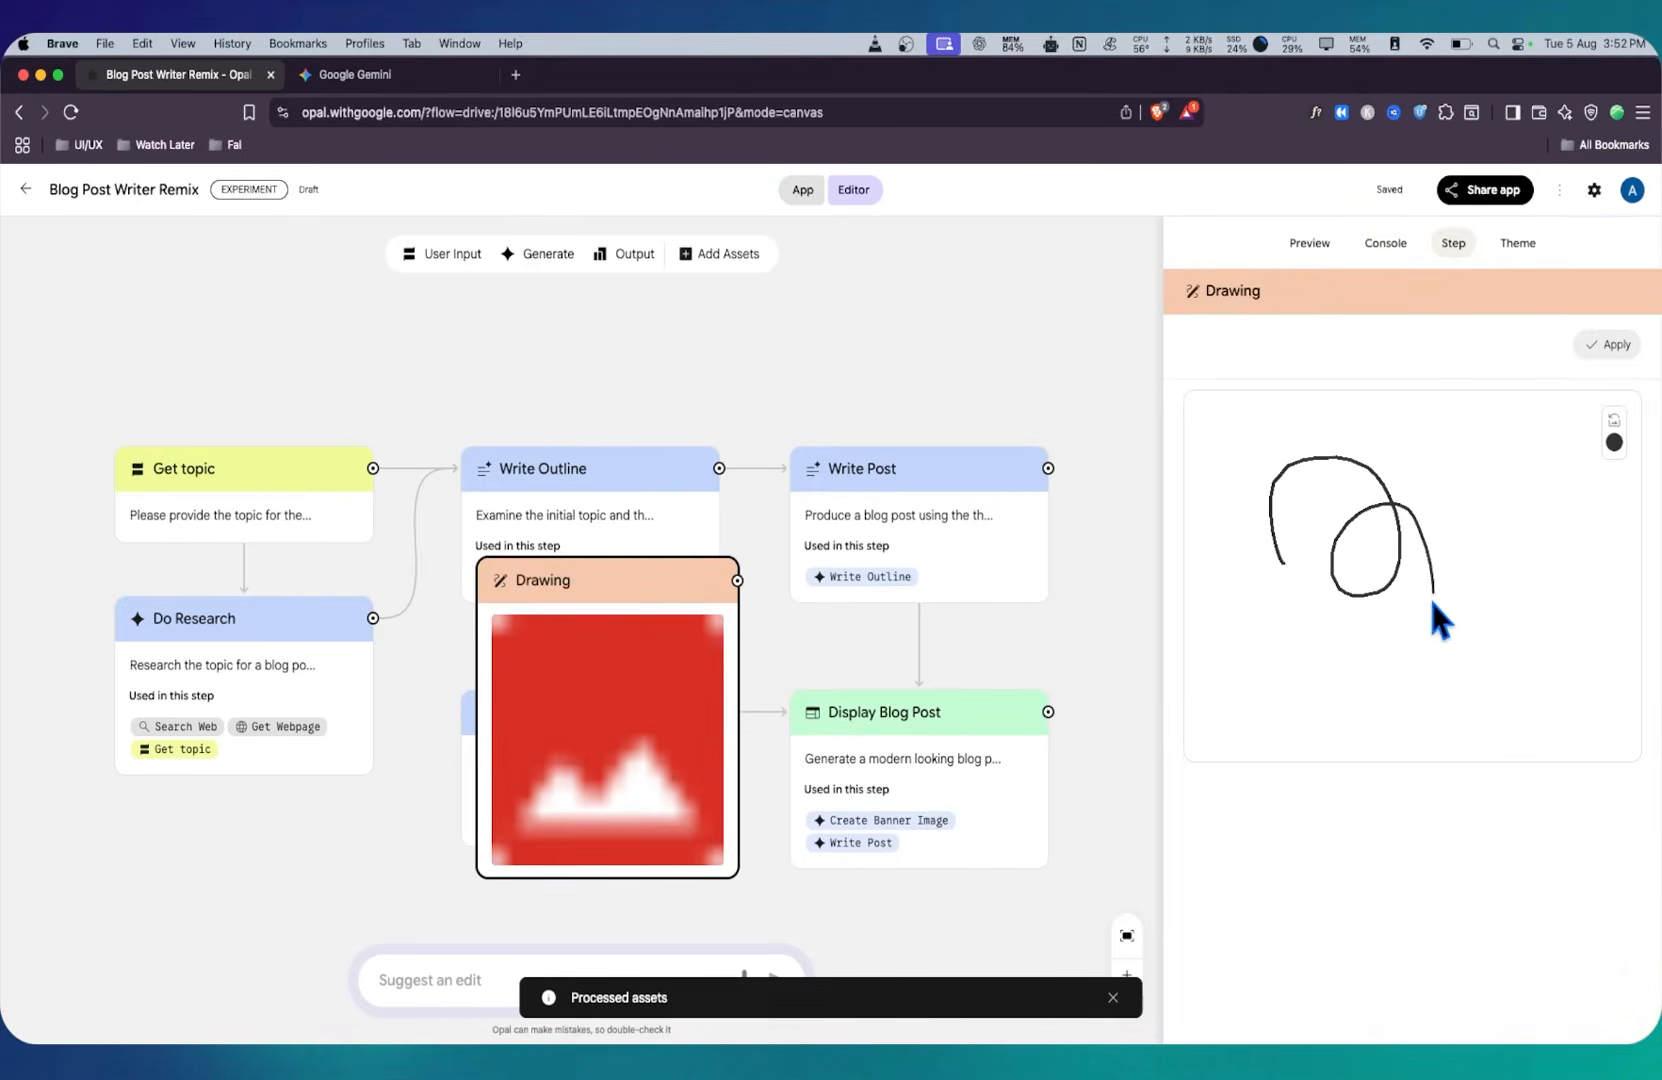
{"action": "mouse_move", "coordinate": [1403, 710]}
{"action": "left_mouse_down"}
{"action": "mouse_move", "coordinate": [1272, 547]}
{"action": "mouse_move", "coordinate": [1560, 480]}
{"action": "mouse_move", "coordinate": [1474, 673]}
{"action": "mouse_move", "coordinate": [1325, 697]}
{"action": "left_mouse_up"}
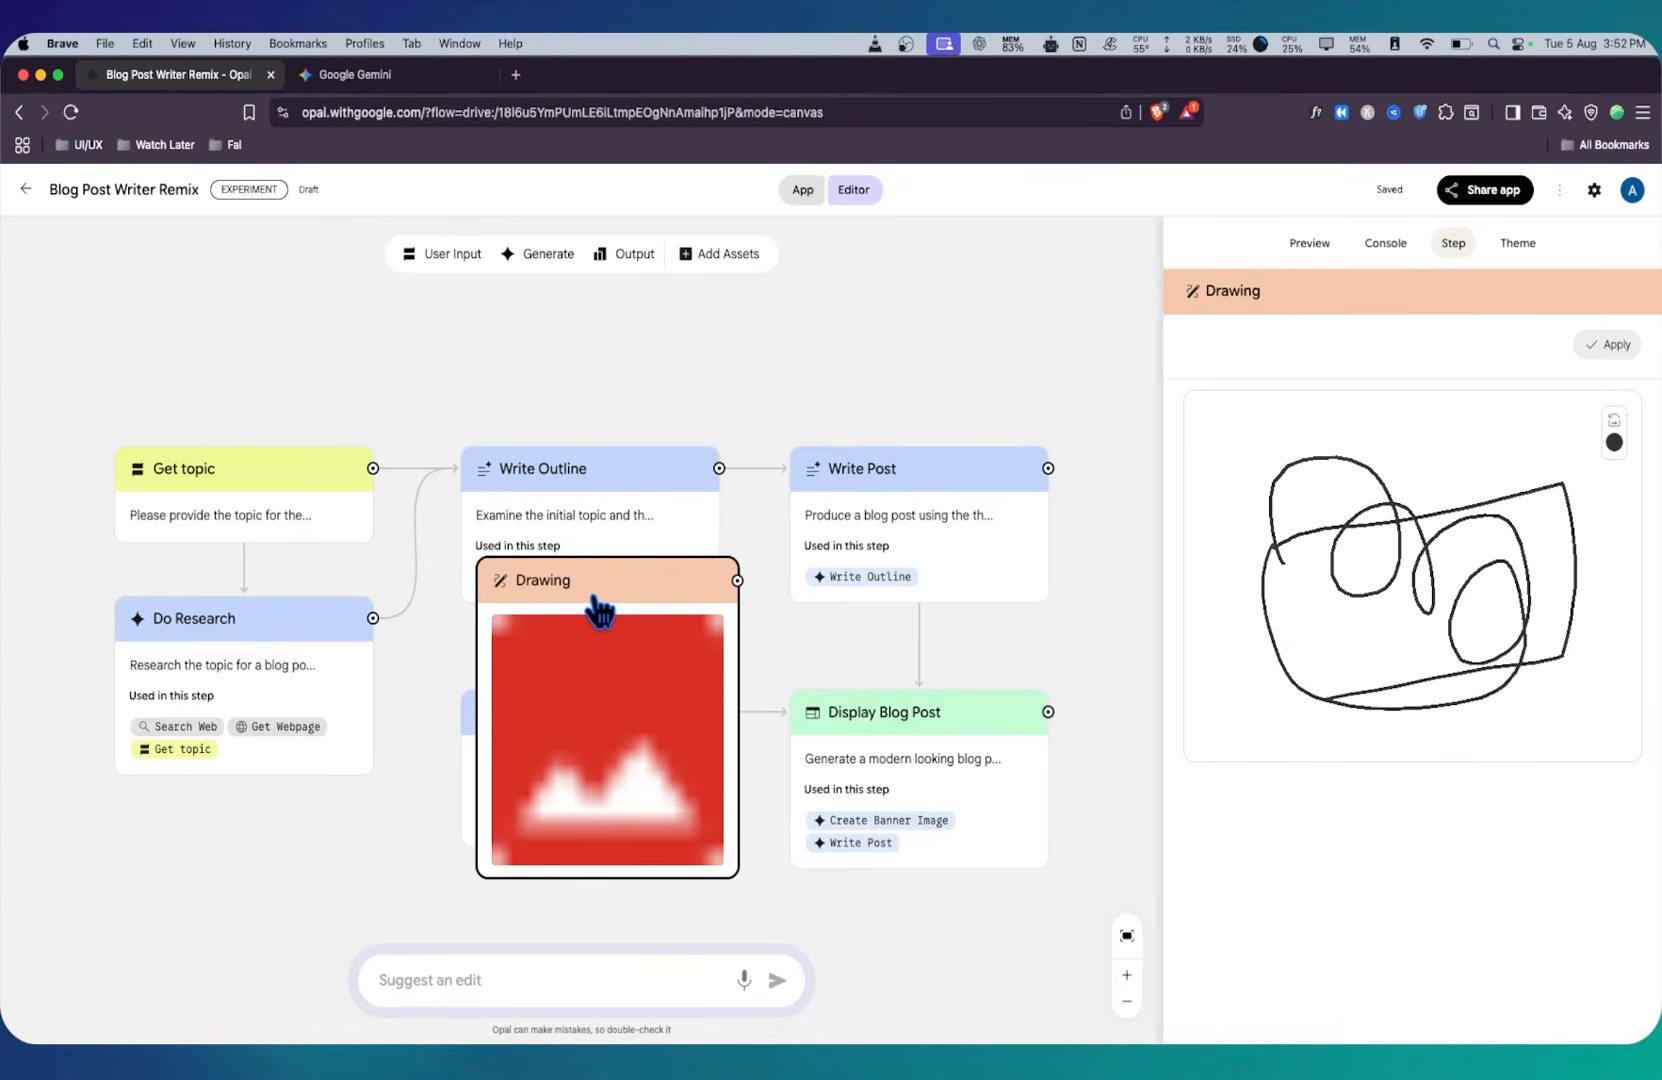
{"action": "key", "text": "Delete"}
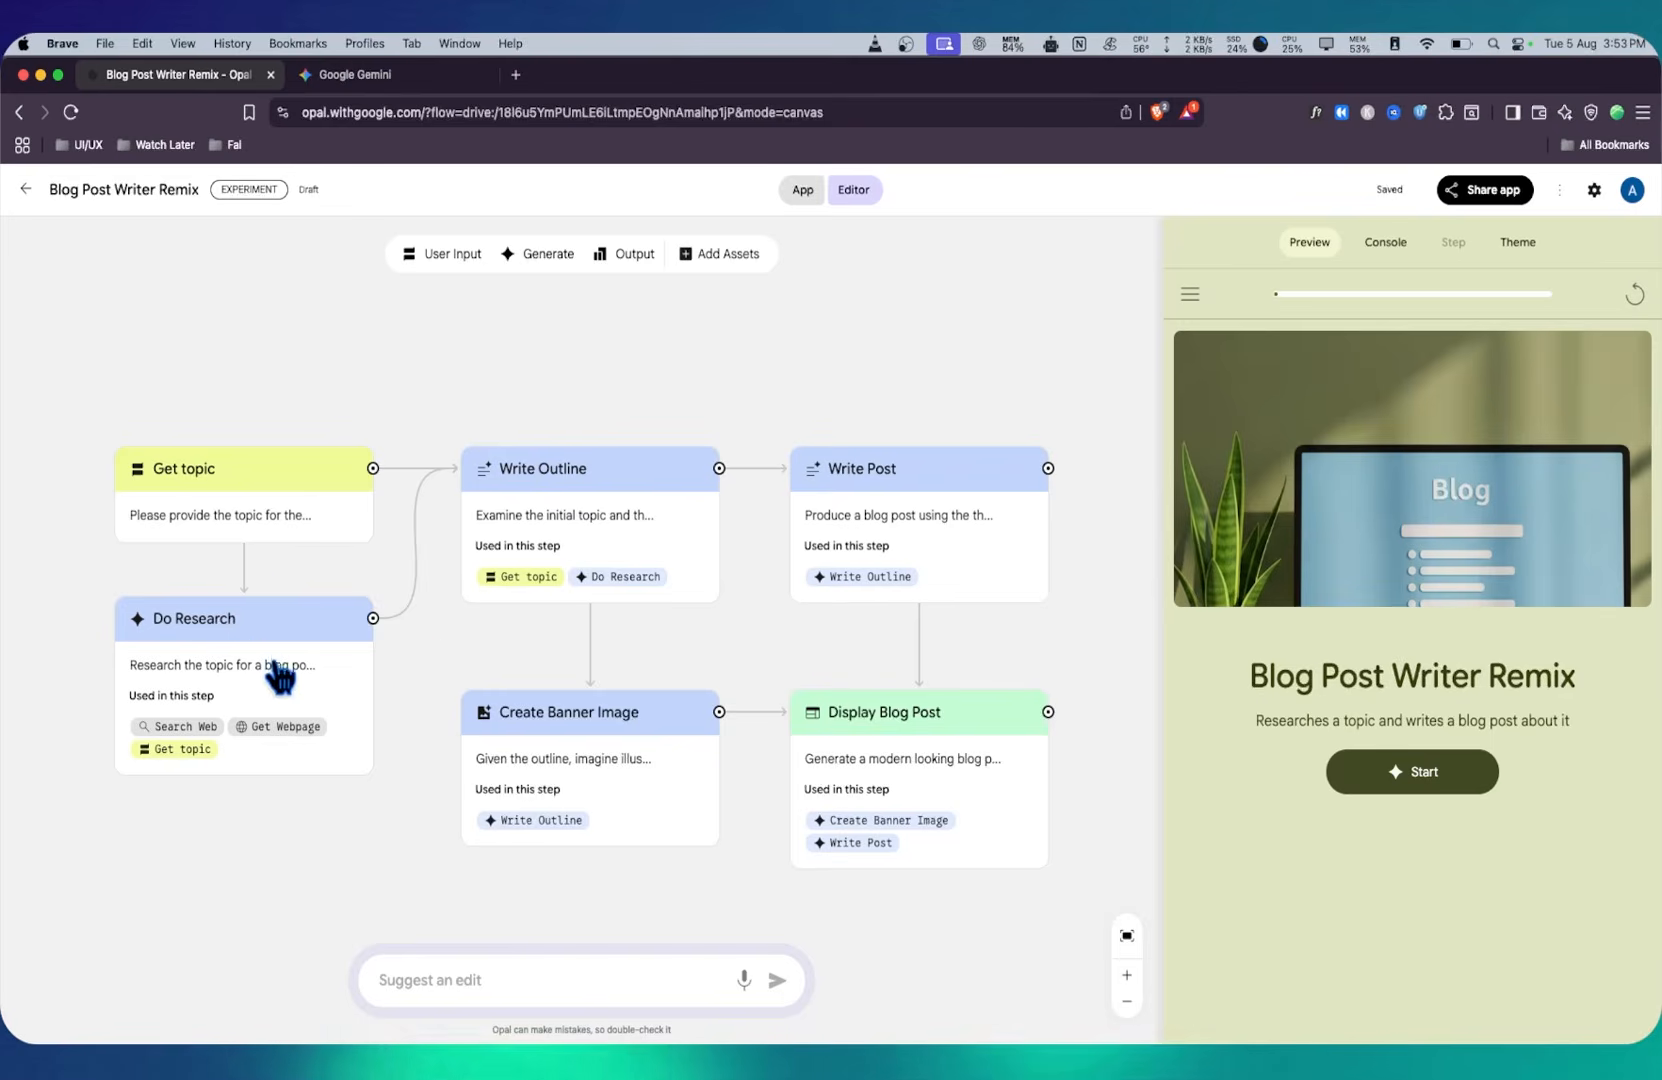
Step: Examine the Write Outline step's available models and its prompt, including the list of details the outline weaves together
{"action": "left_click", "coordinate": [603, 526]}
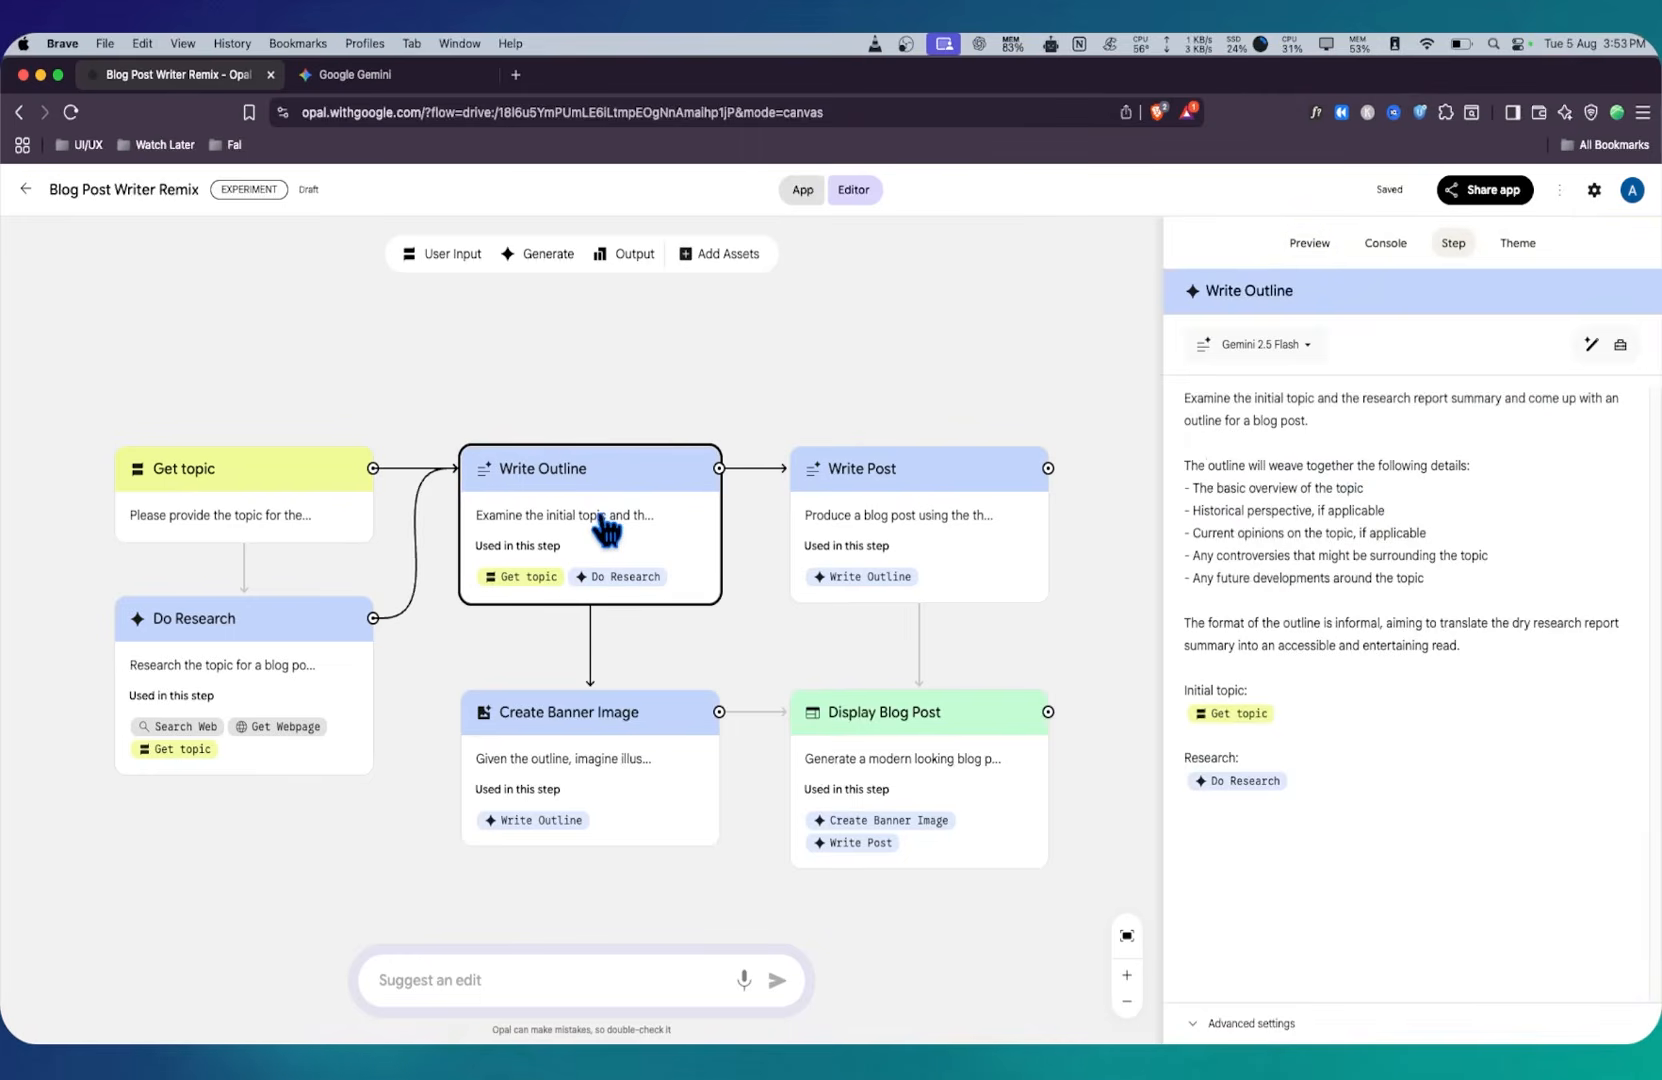
{"action": "left_click", "coordinate": [1291, 348]}
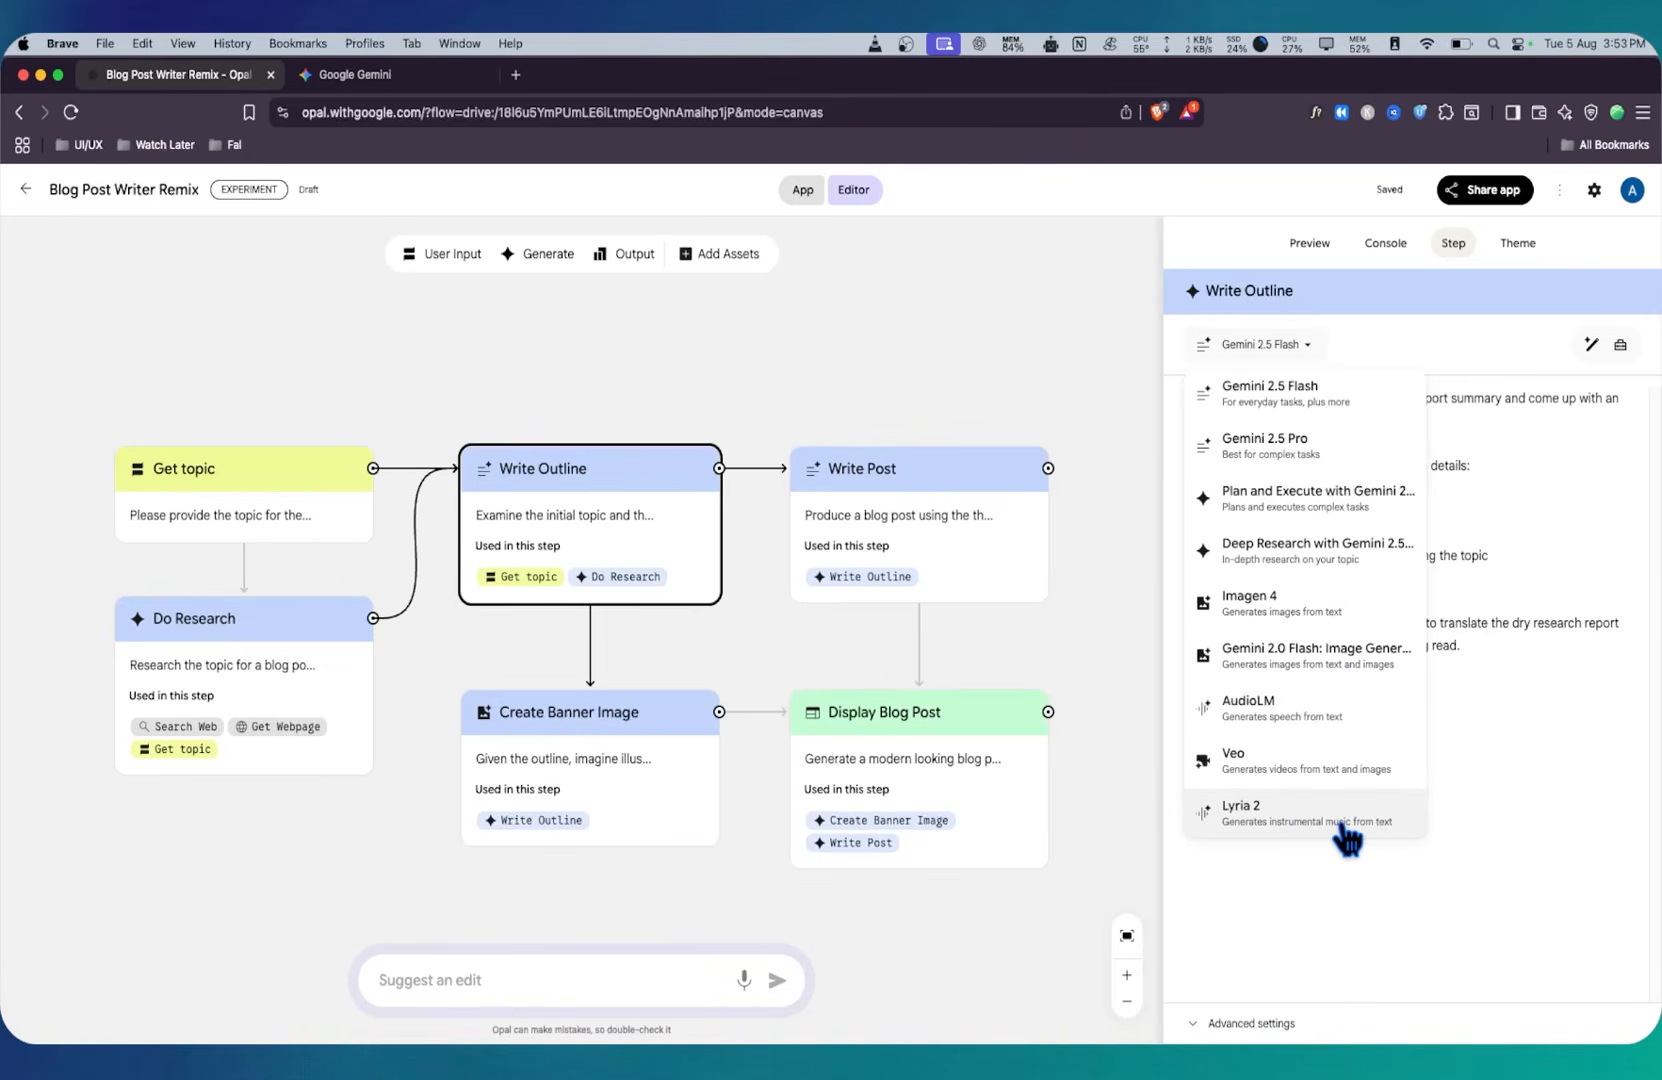
{"action": "left_click", "coordinate": [1467, 800]}
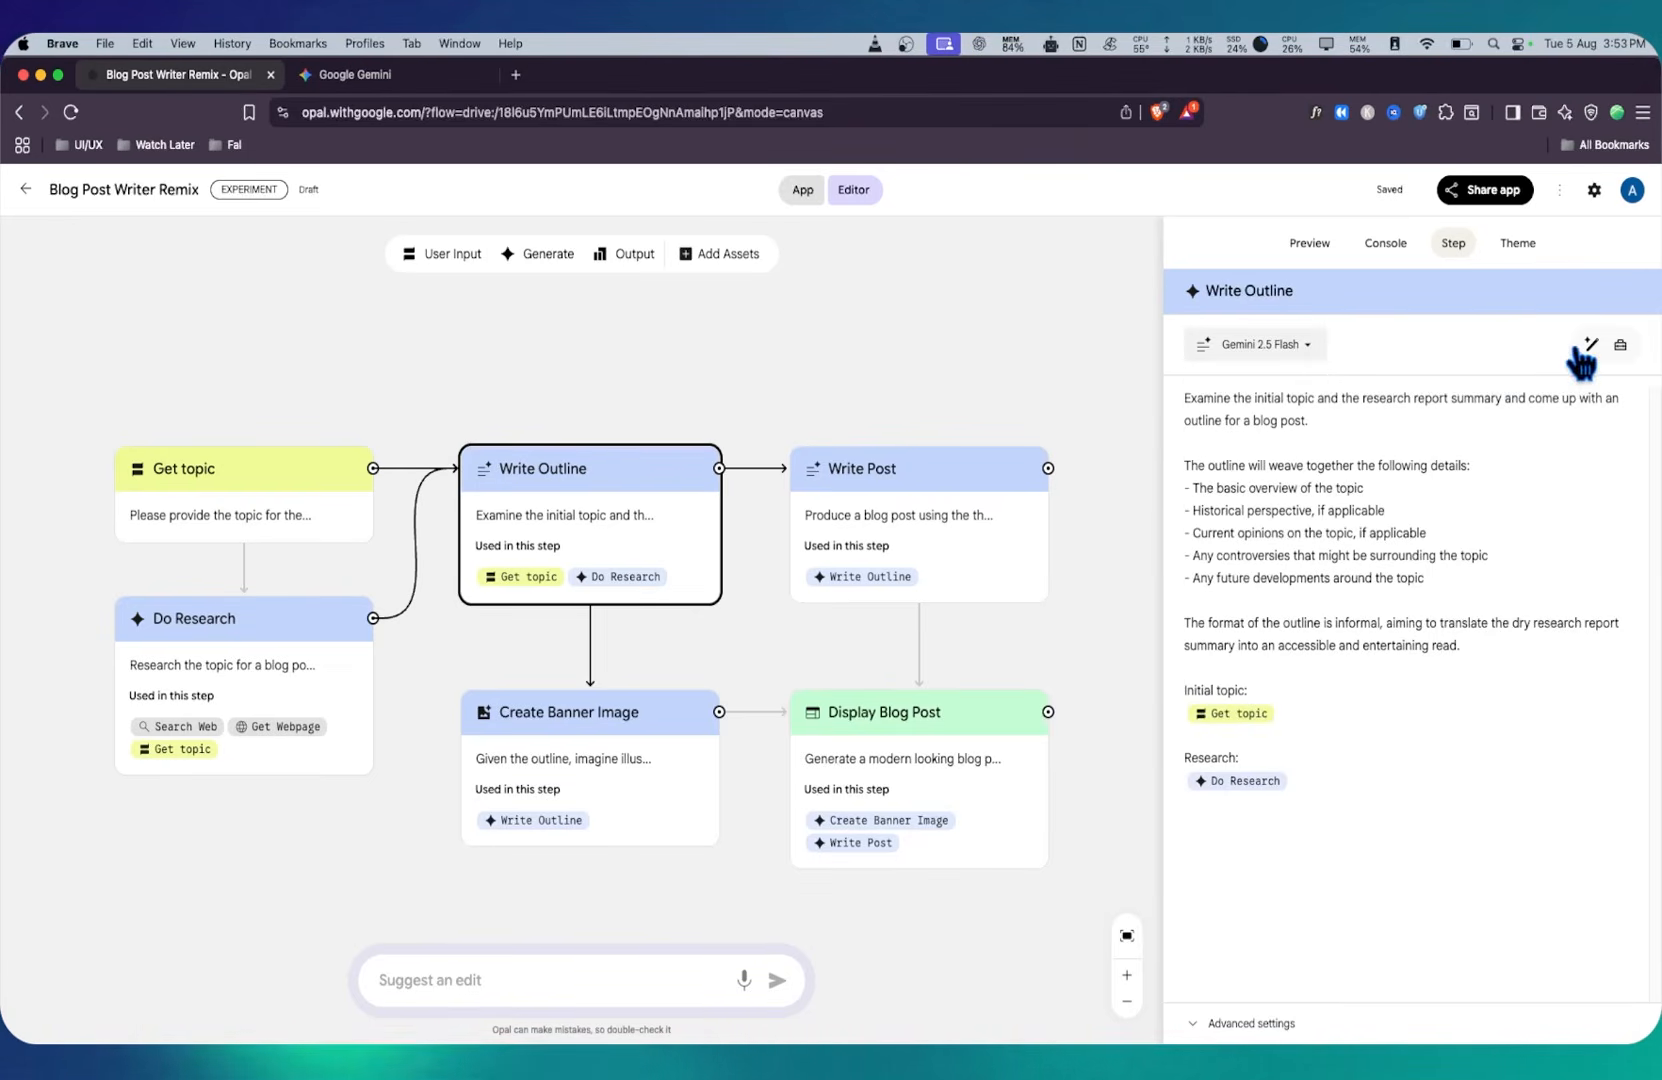
{"action": "left_click_drag", "start_coordinate": [1184, 398], "coordinate": [1354, 794]}
{"action": "left_click", "coordinate": [1191, 430]}
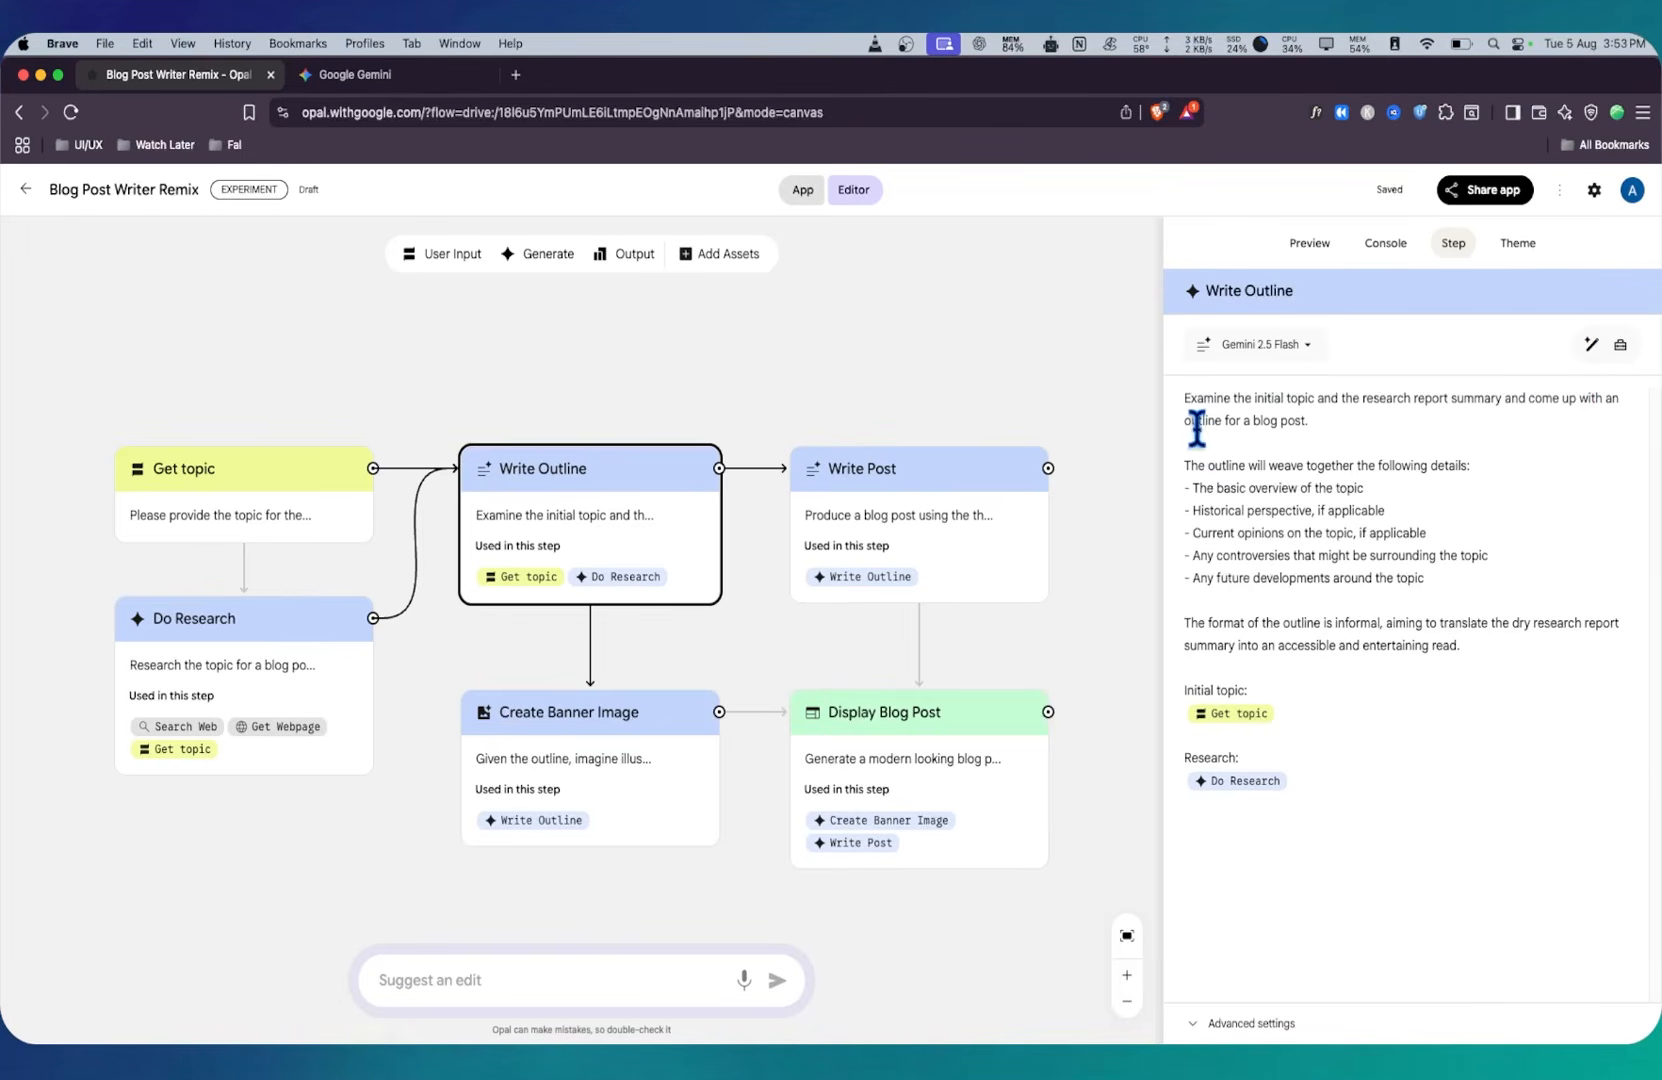
{"action": "left_click_drag", "start_coordinate": [1186, 465], "coordinate": [1461, 585]}
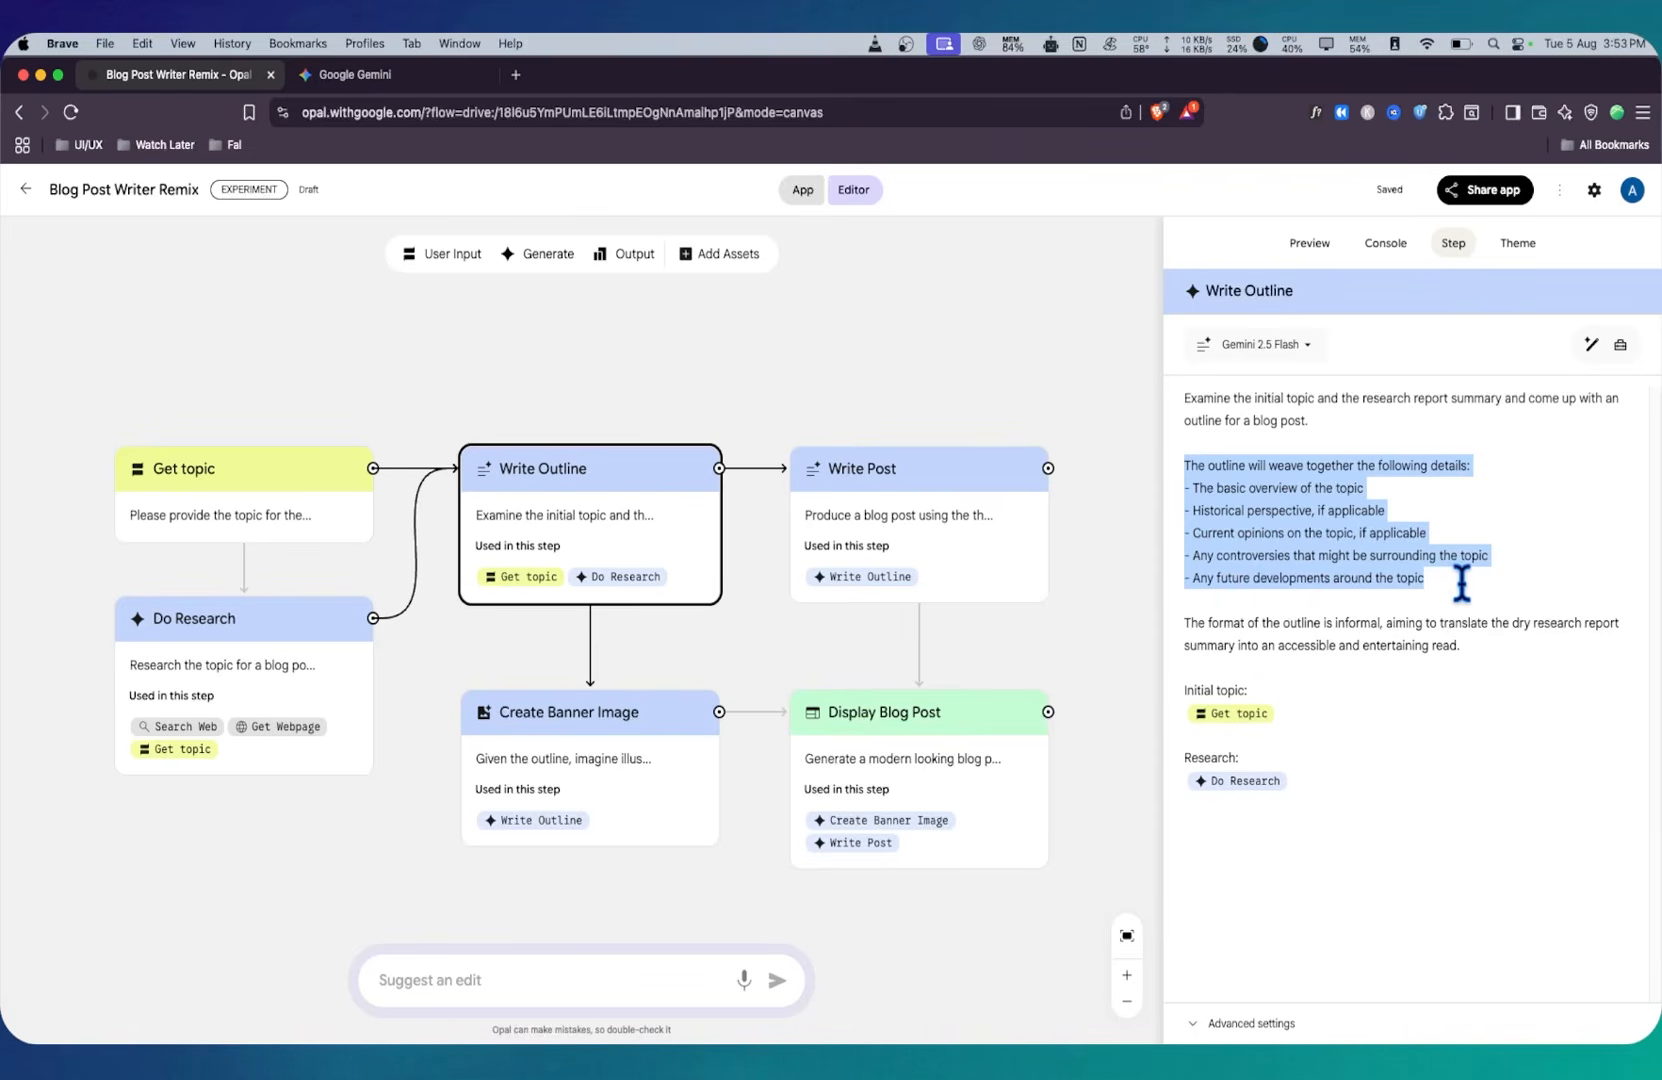
Step: Inspect the Write Outline step's prompt edit suggestion field and the list of tools that can be added to its prompt
{"action": "left_click", "coordinate": [1591, 344]}
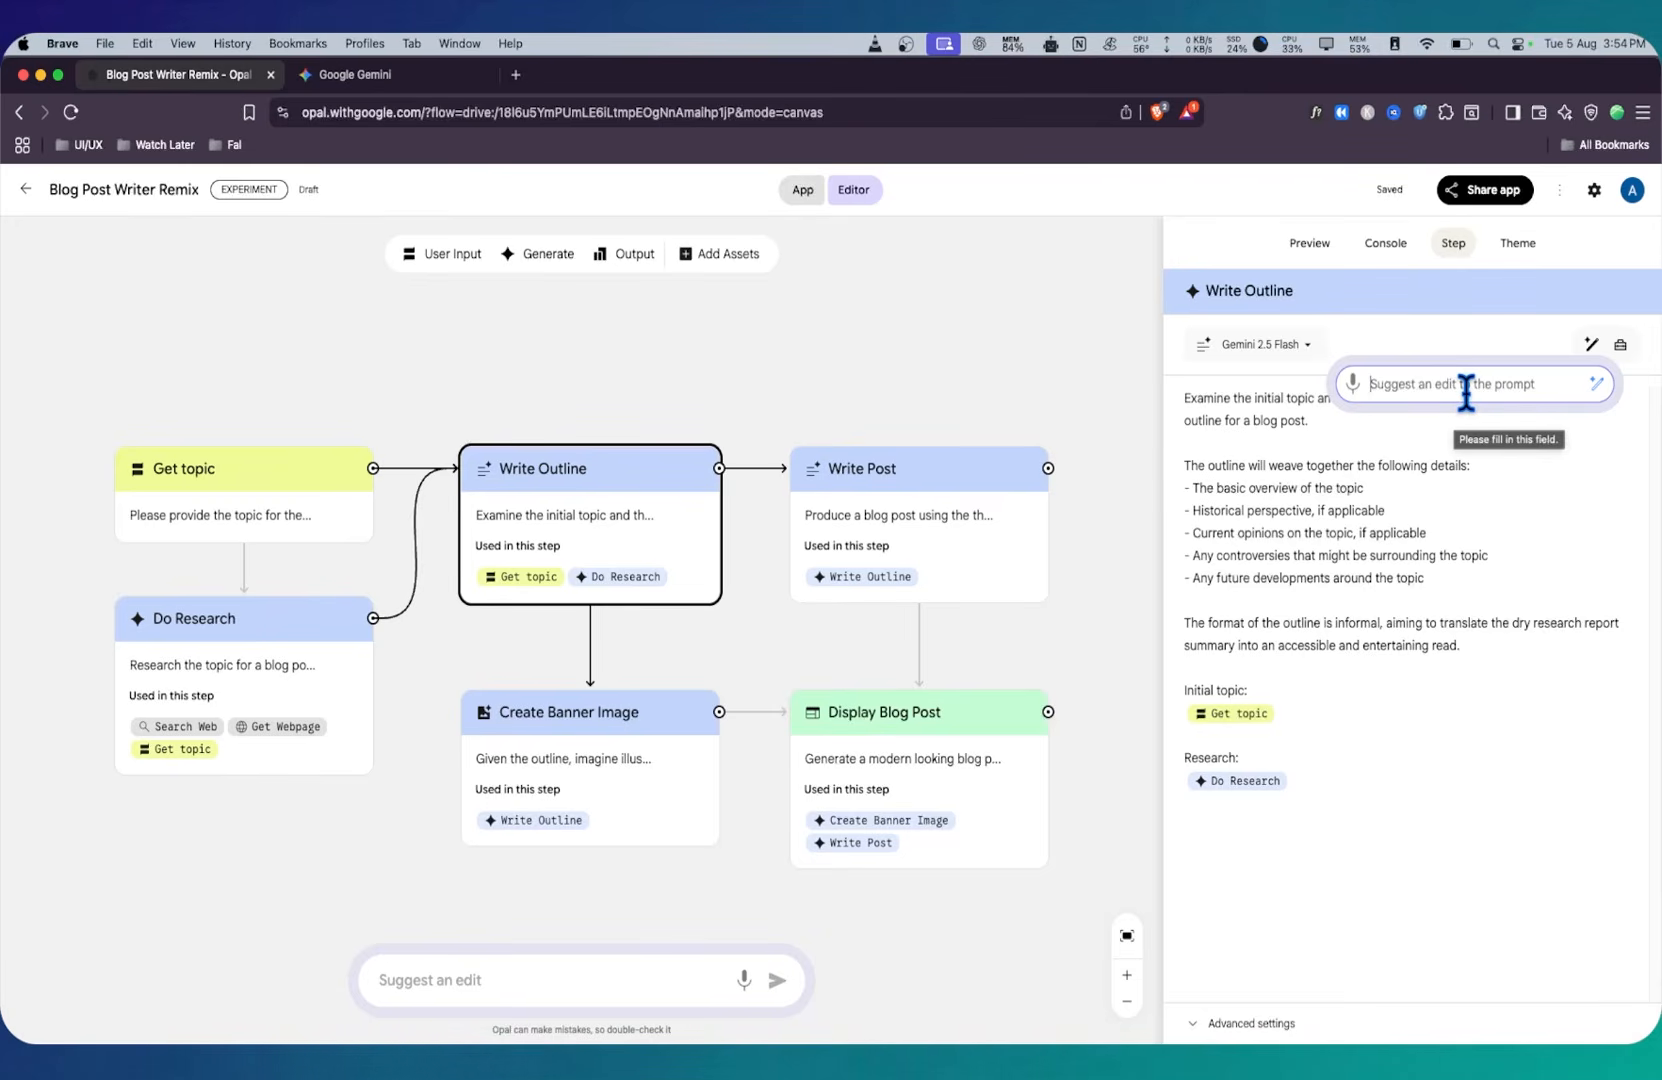
{"action": "left_click", "coordinate": [1571, 542]}
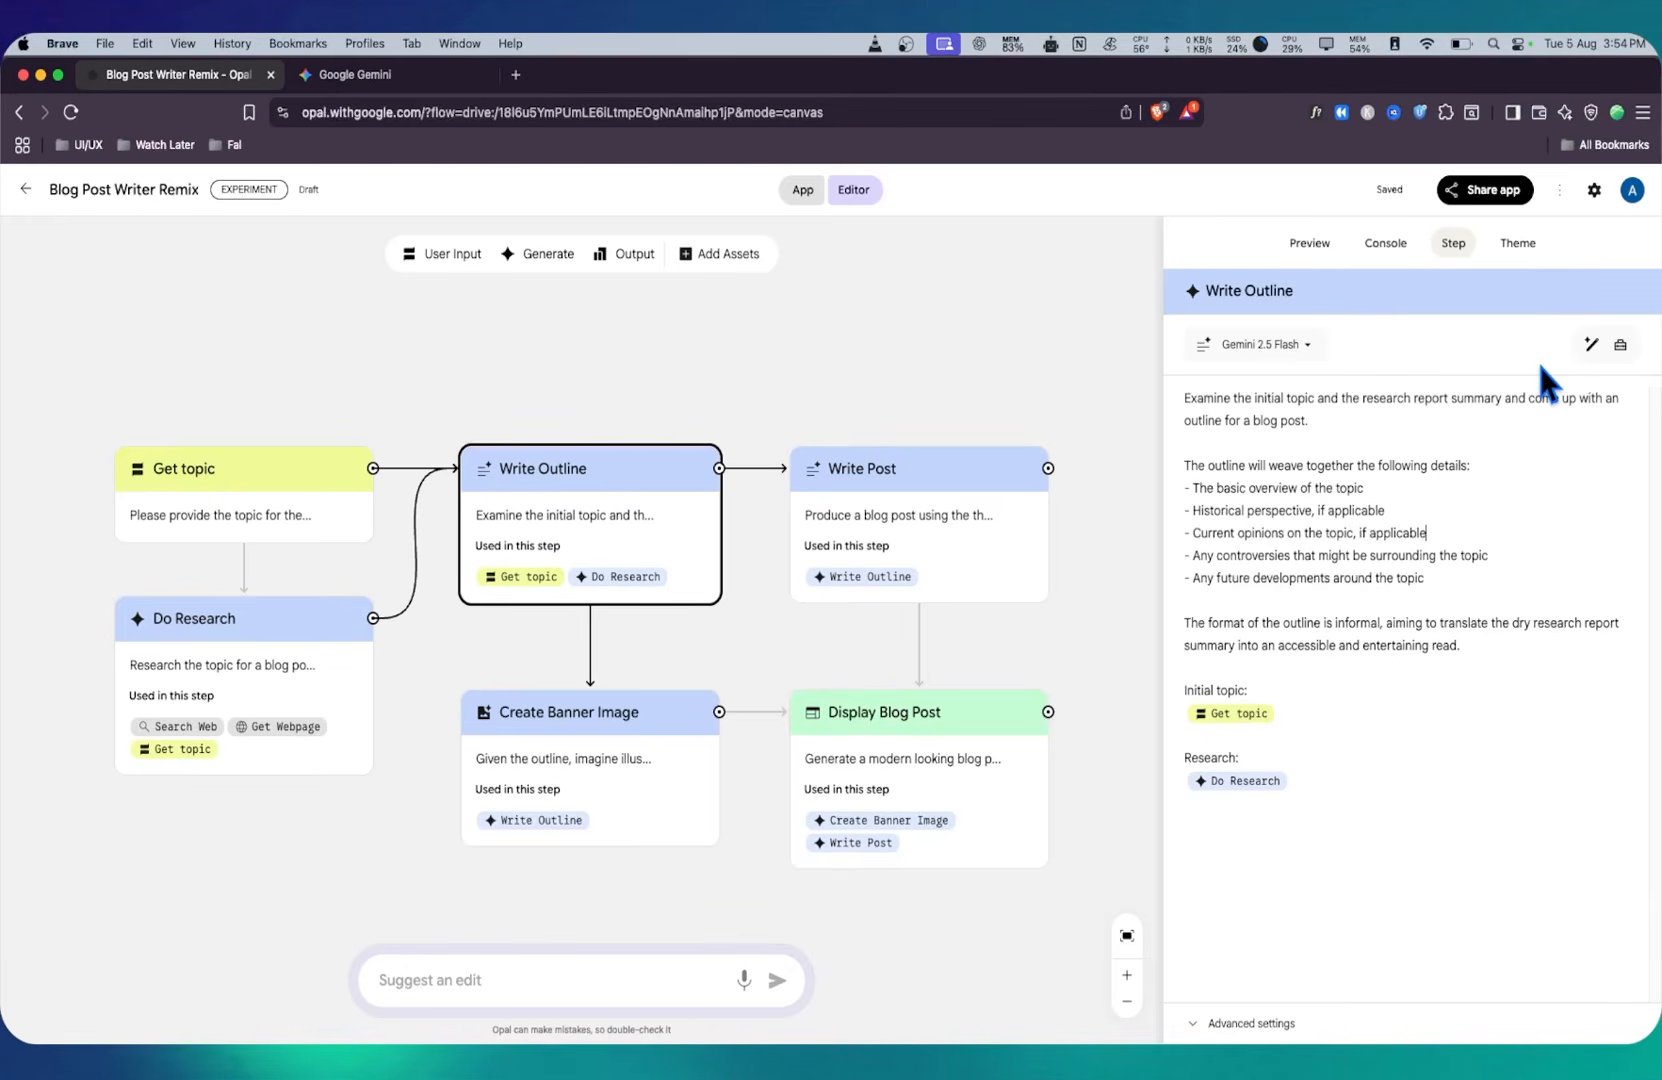
{"action": "left_click", "coordinate": [1618, 348]}
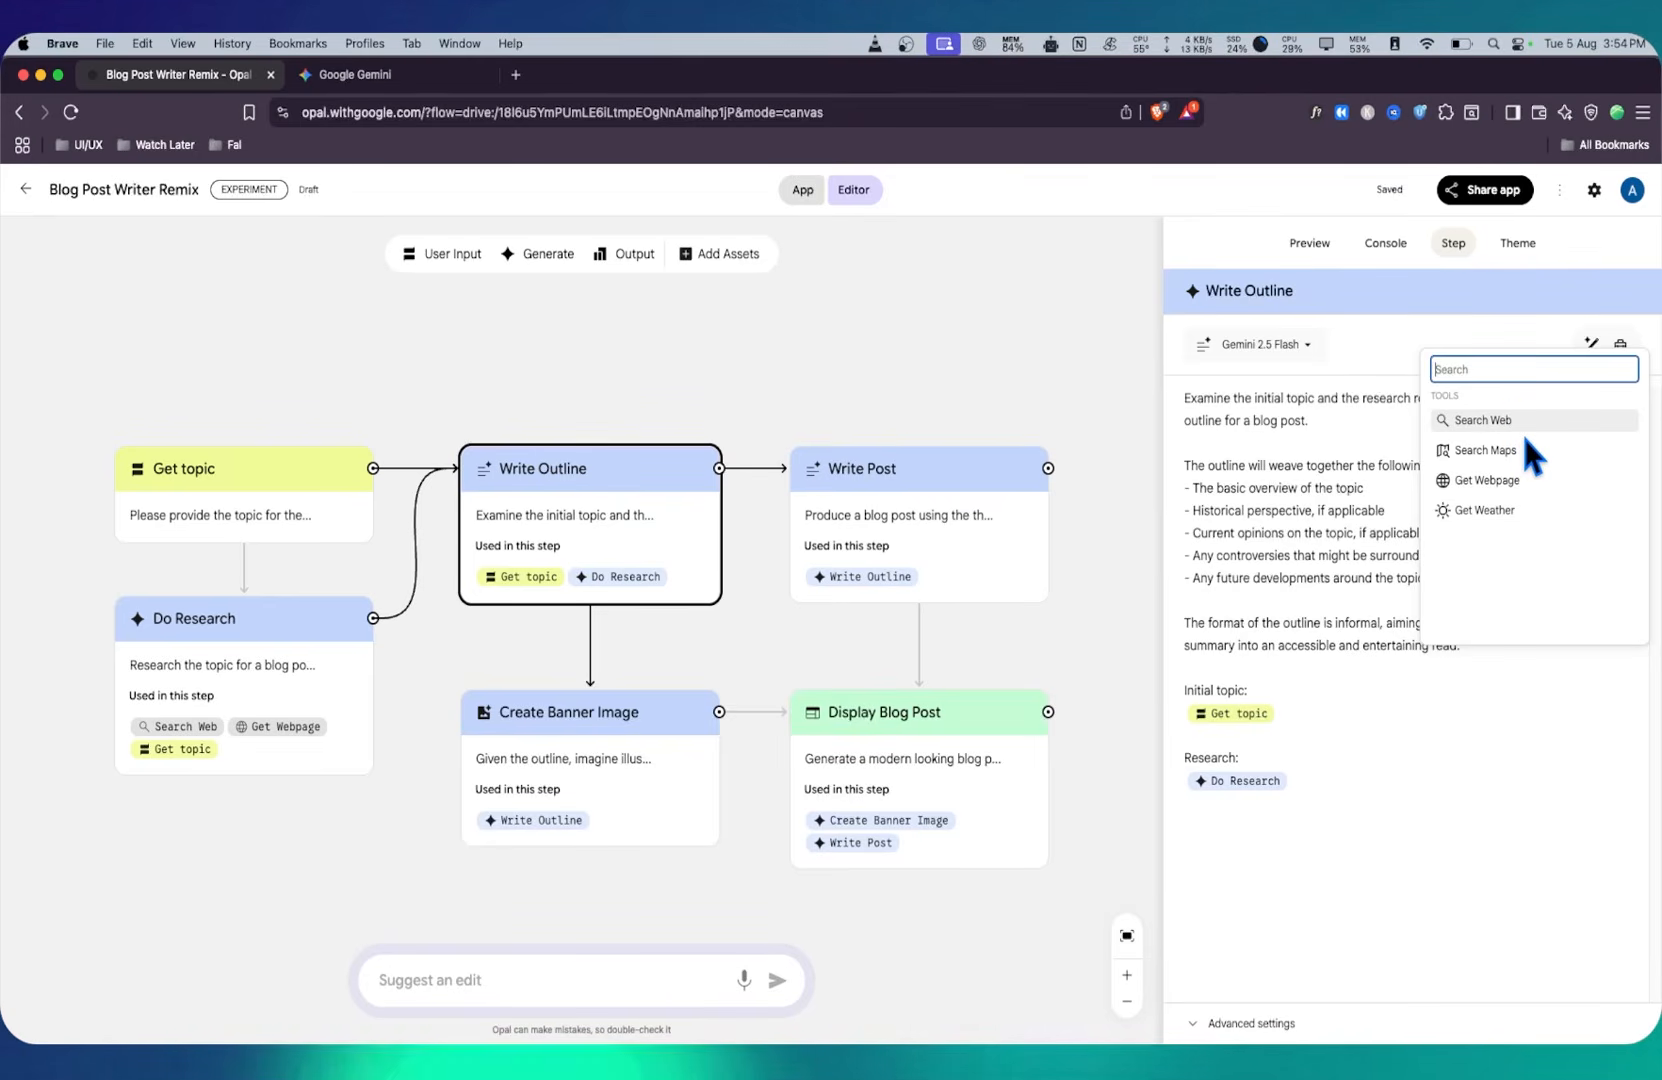
{"action": "left_click", "coordinate": [1345, 445]}
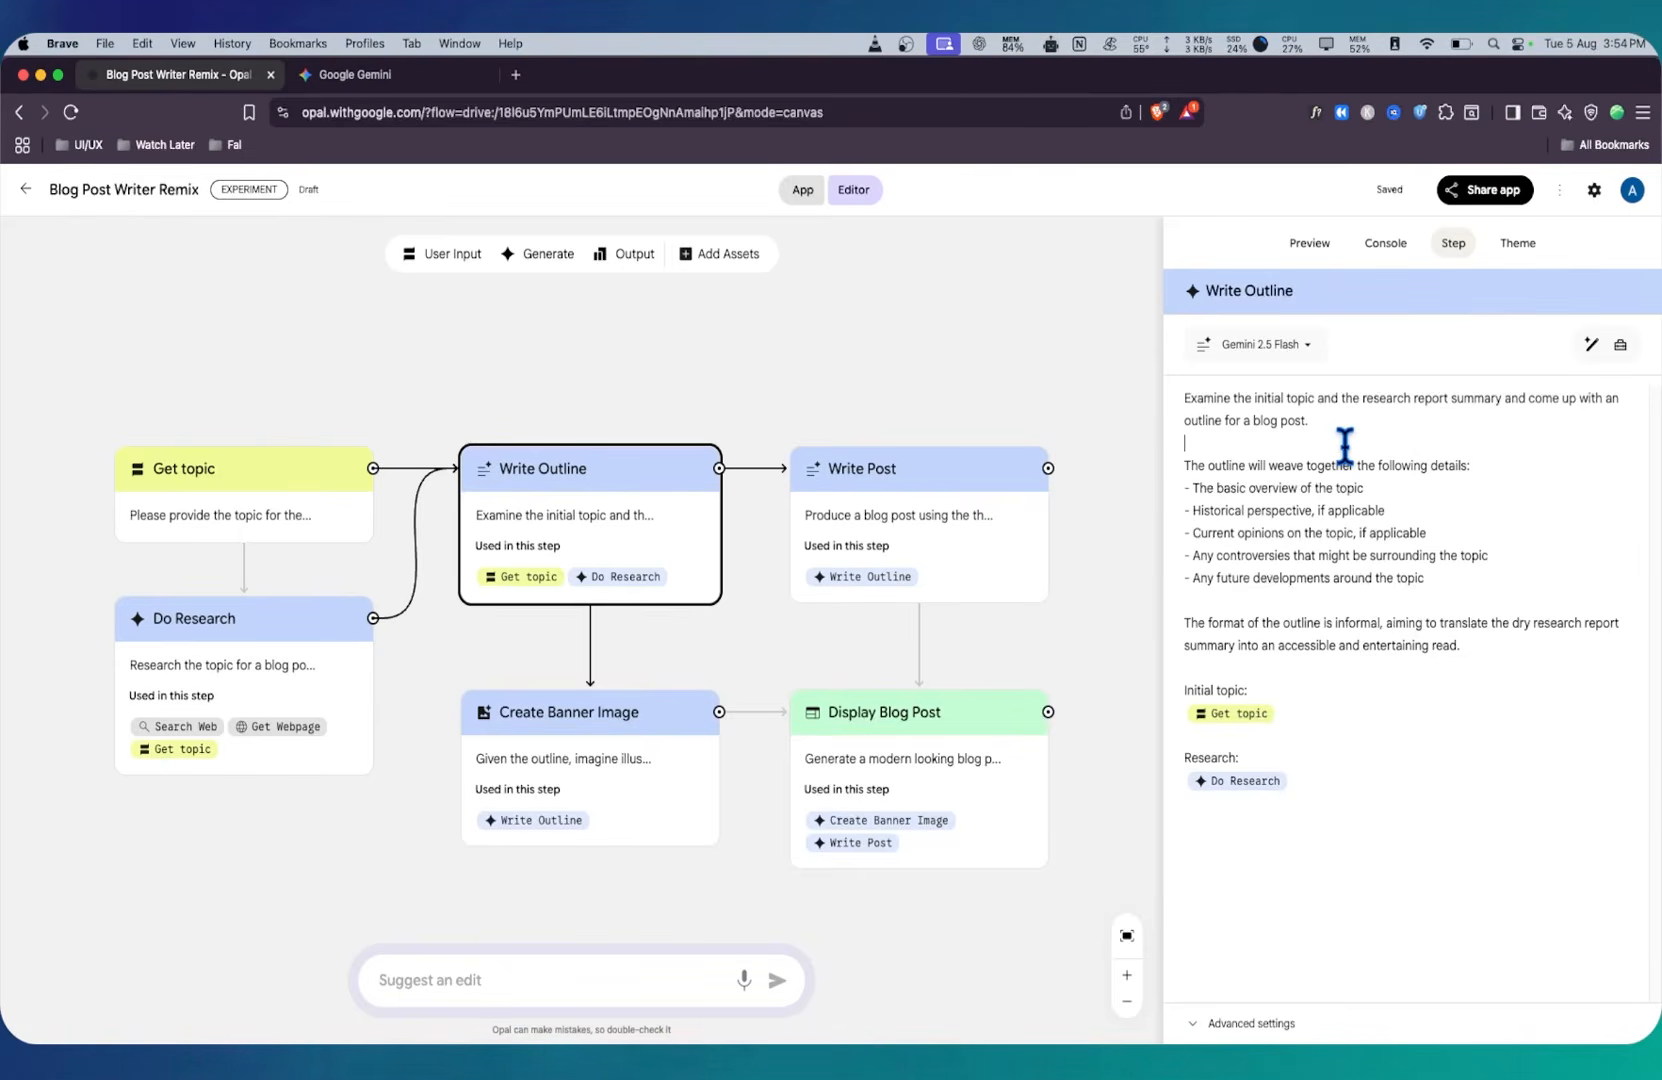
{"action": "left_click", "coordinate": [1620, 347]}
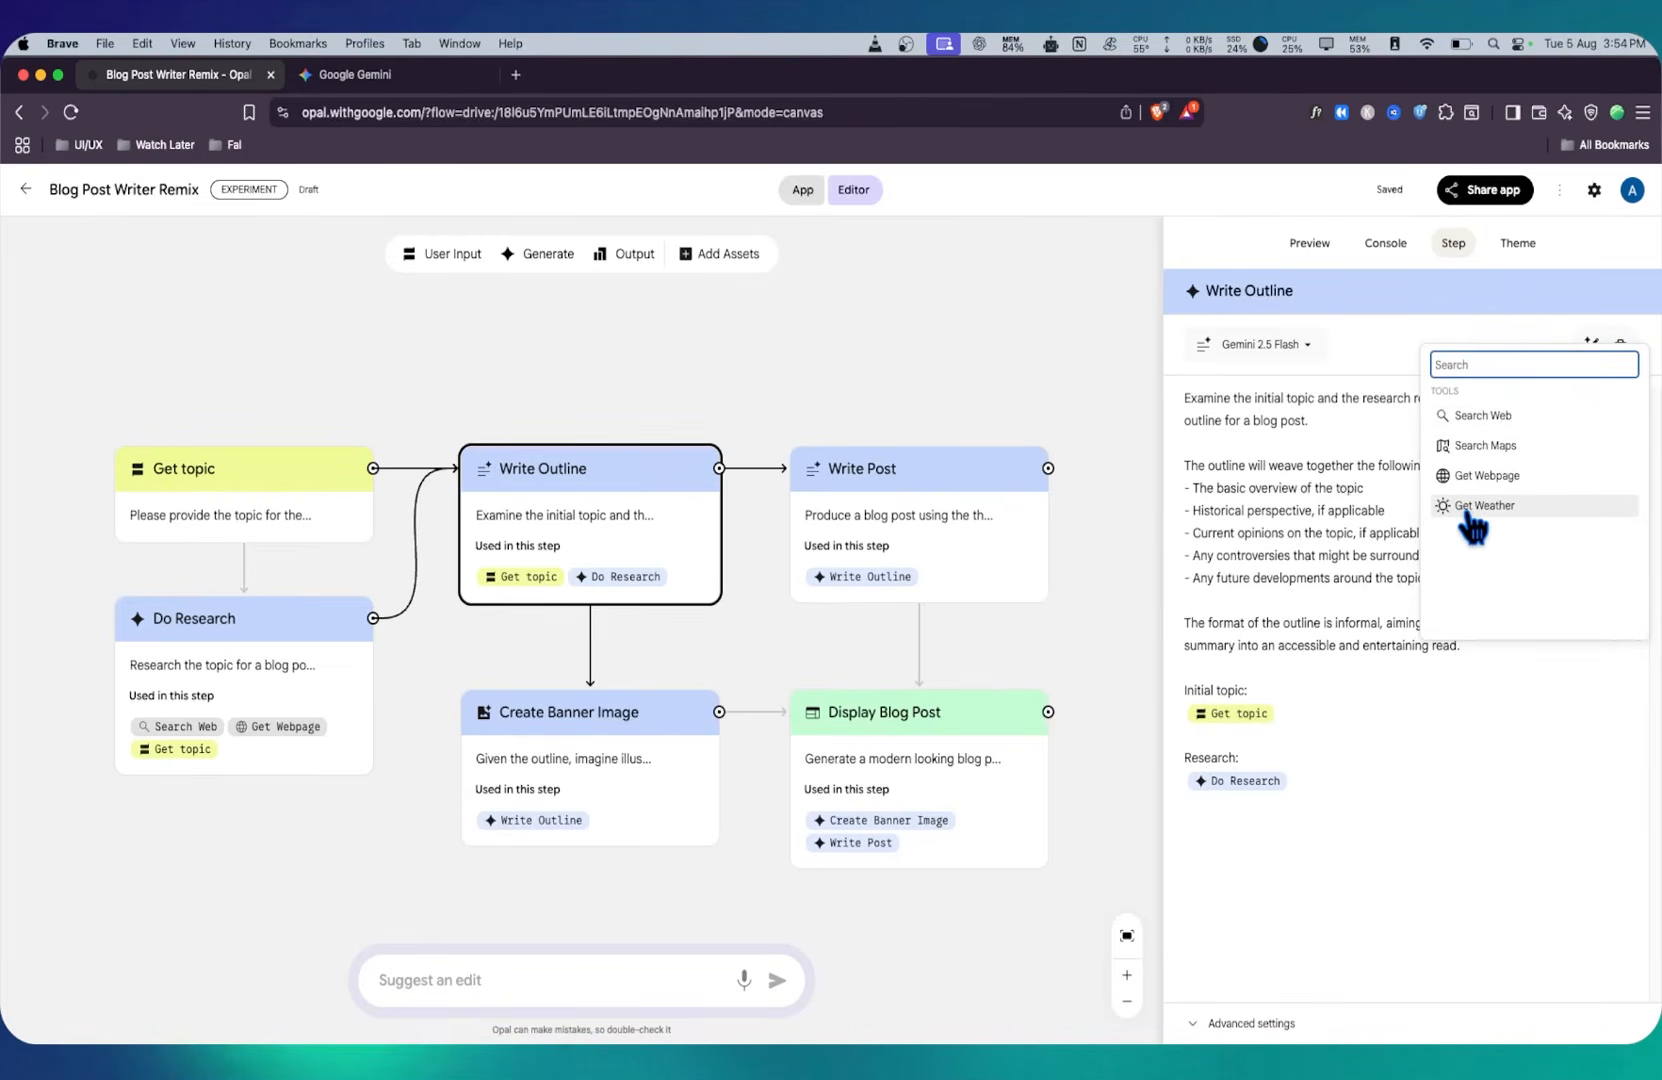
{"action": "left_click", "coordinate": [1339, 648]}
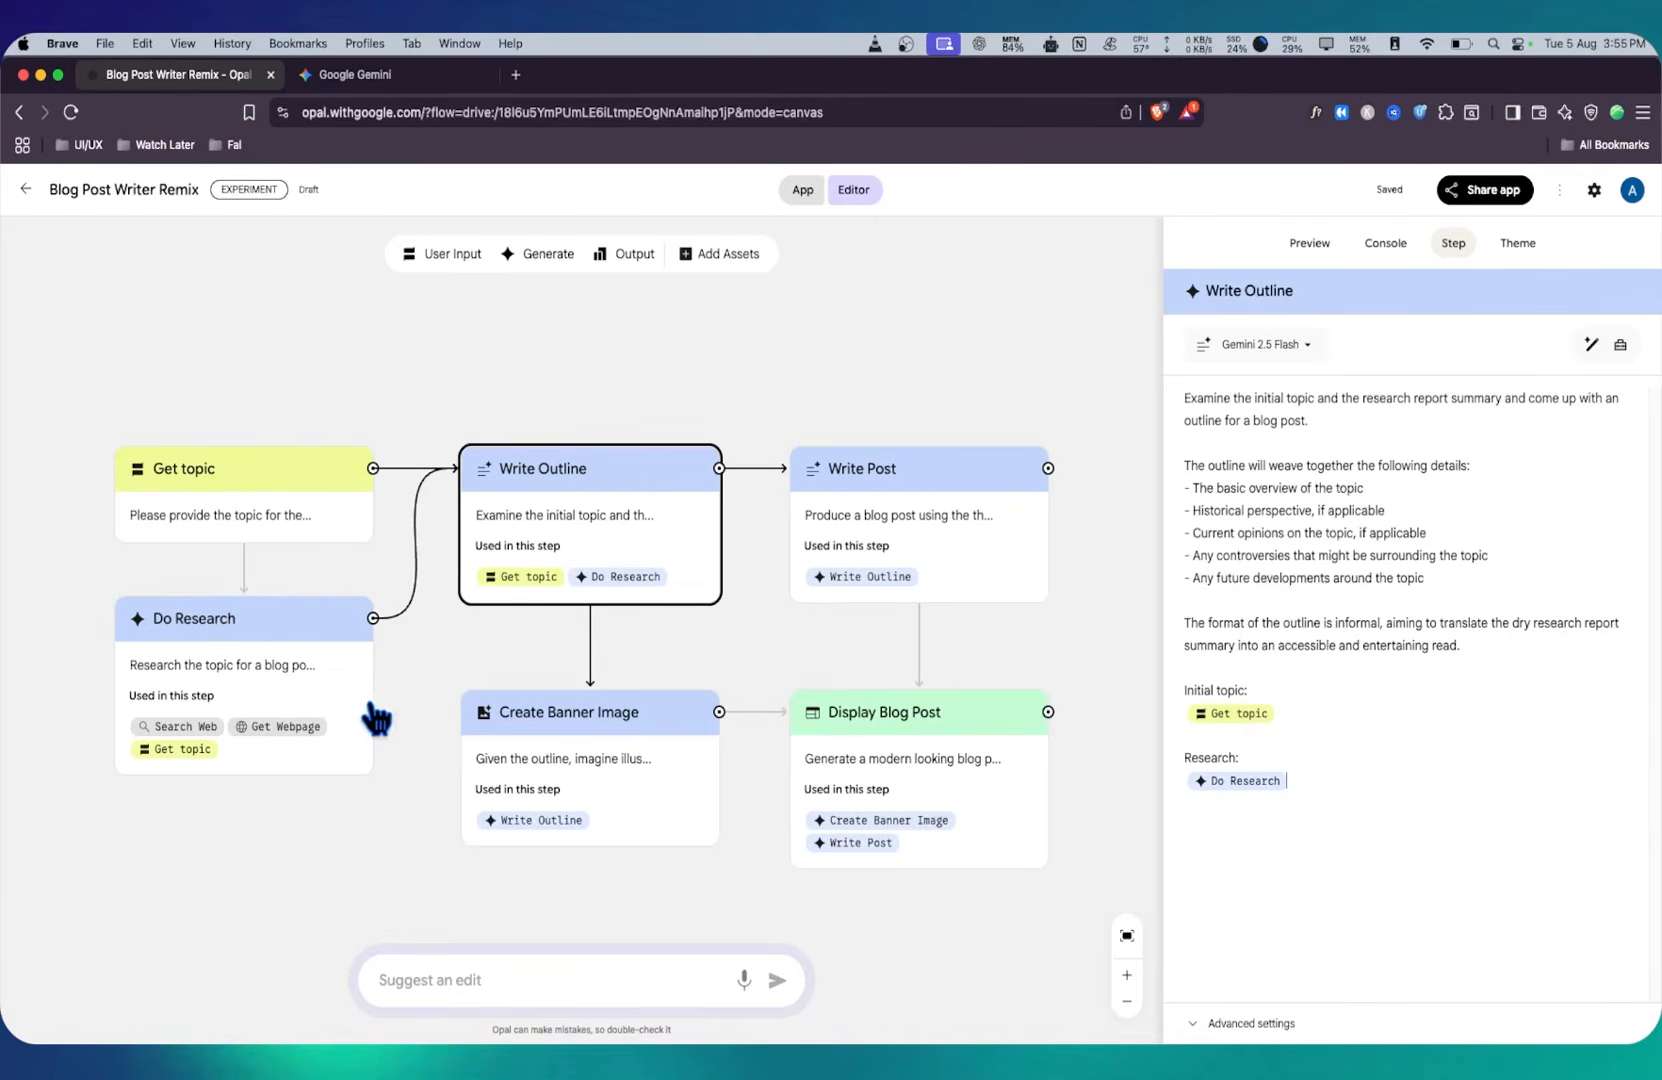
Step: Review the Write Outline prompt's instructions and its Get topic reference under the initial topic
{"action": "left_click", "coordinate": [1360, 811]}
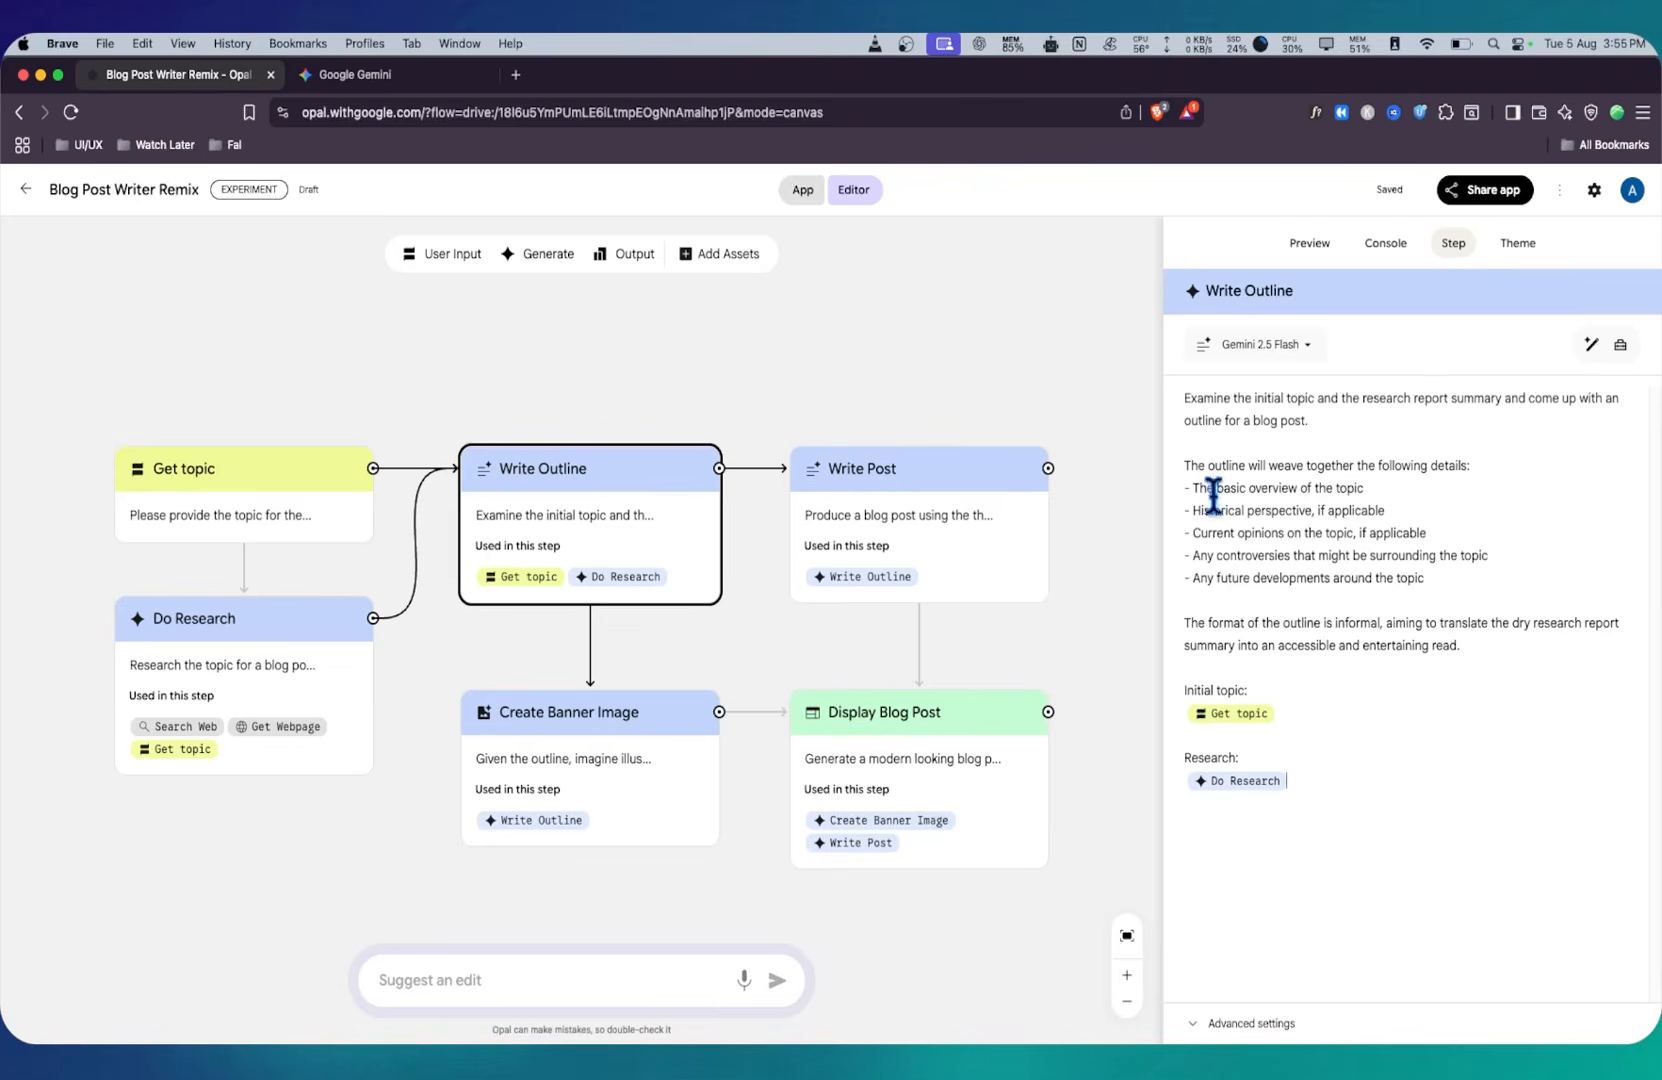
{"action": "left_click_drag", "start_coordinate": [1187, 400], "coordinate": [1514, 657]}
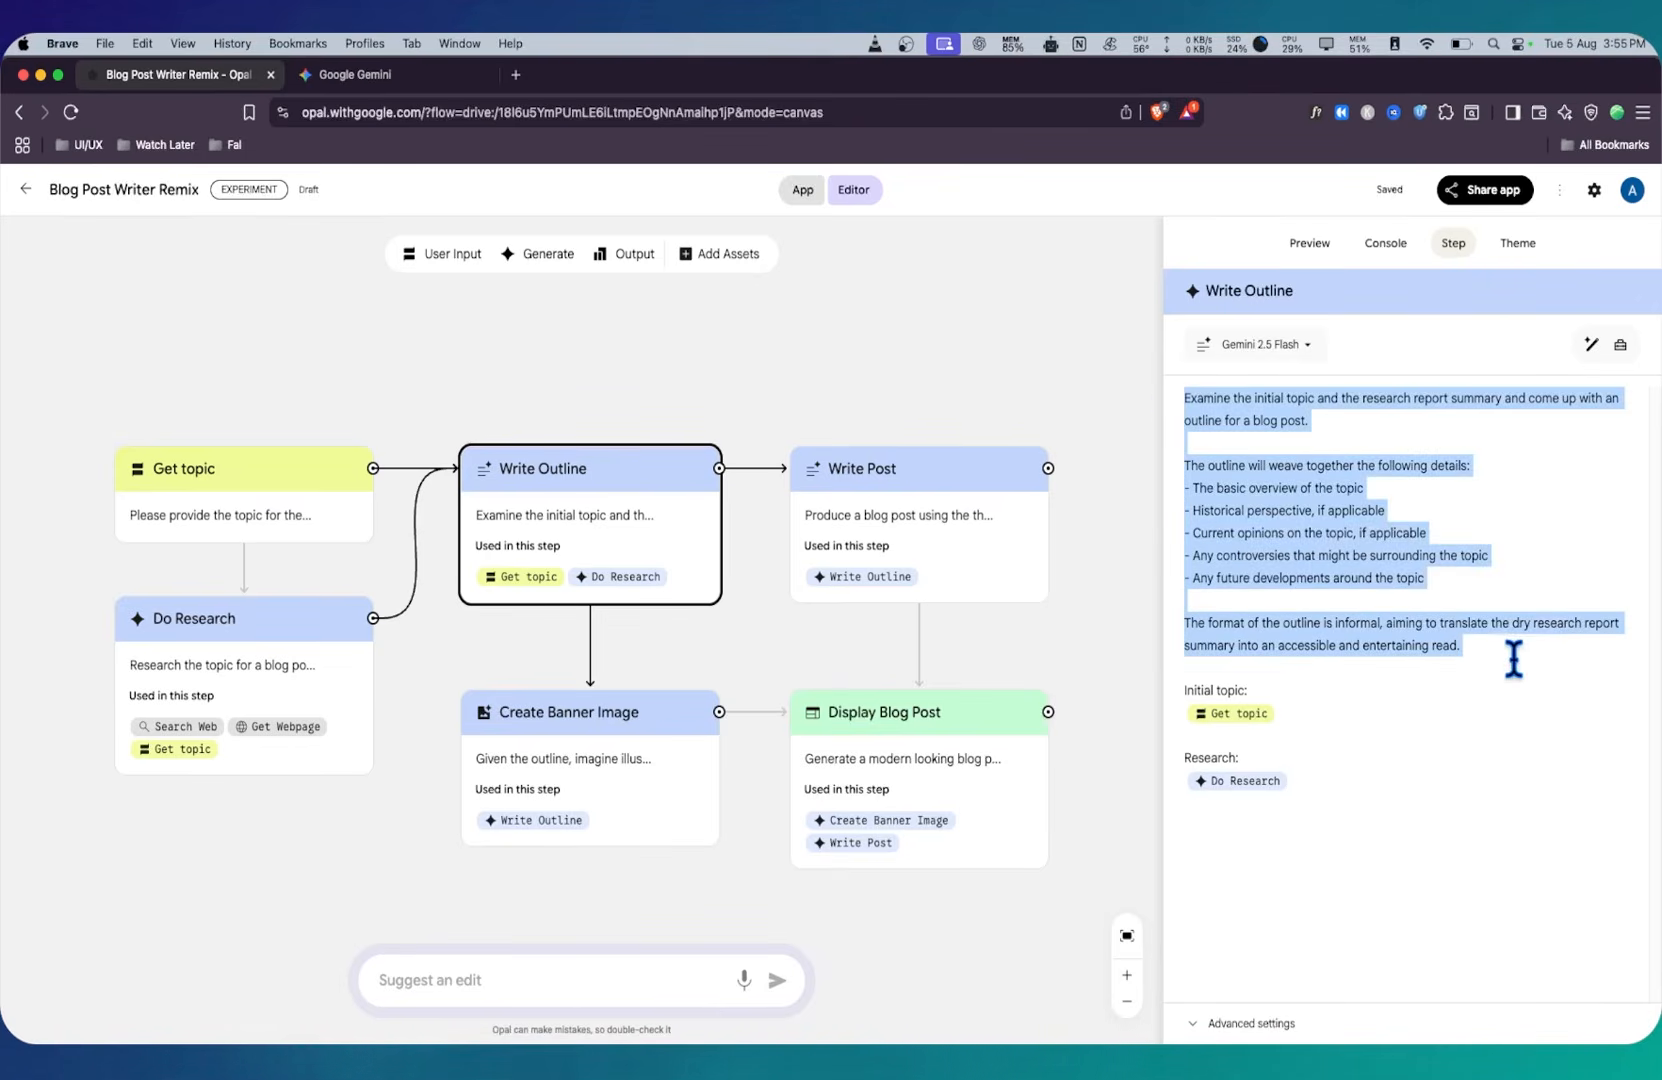
{"action": "left_click", "coordinate": [1505, 708]}
{"action": "left_click_drag", "start_coordinate": [1345, 726], "coordinate": [1177, 690]}
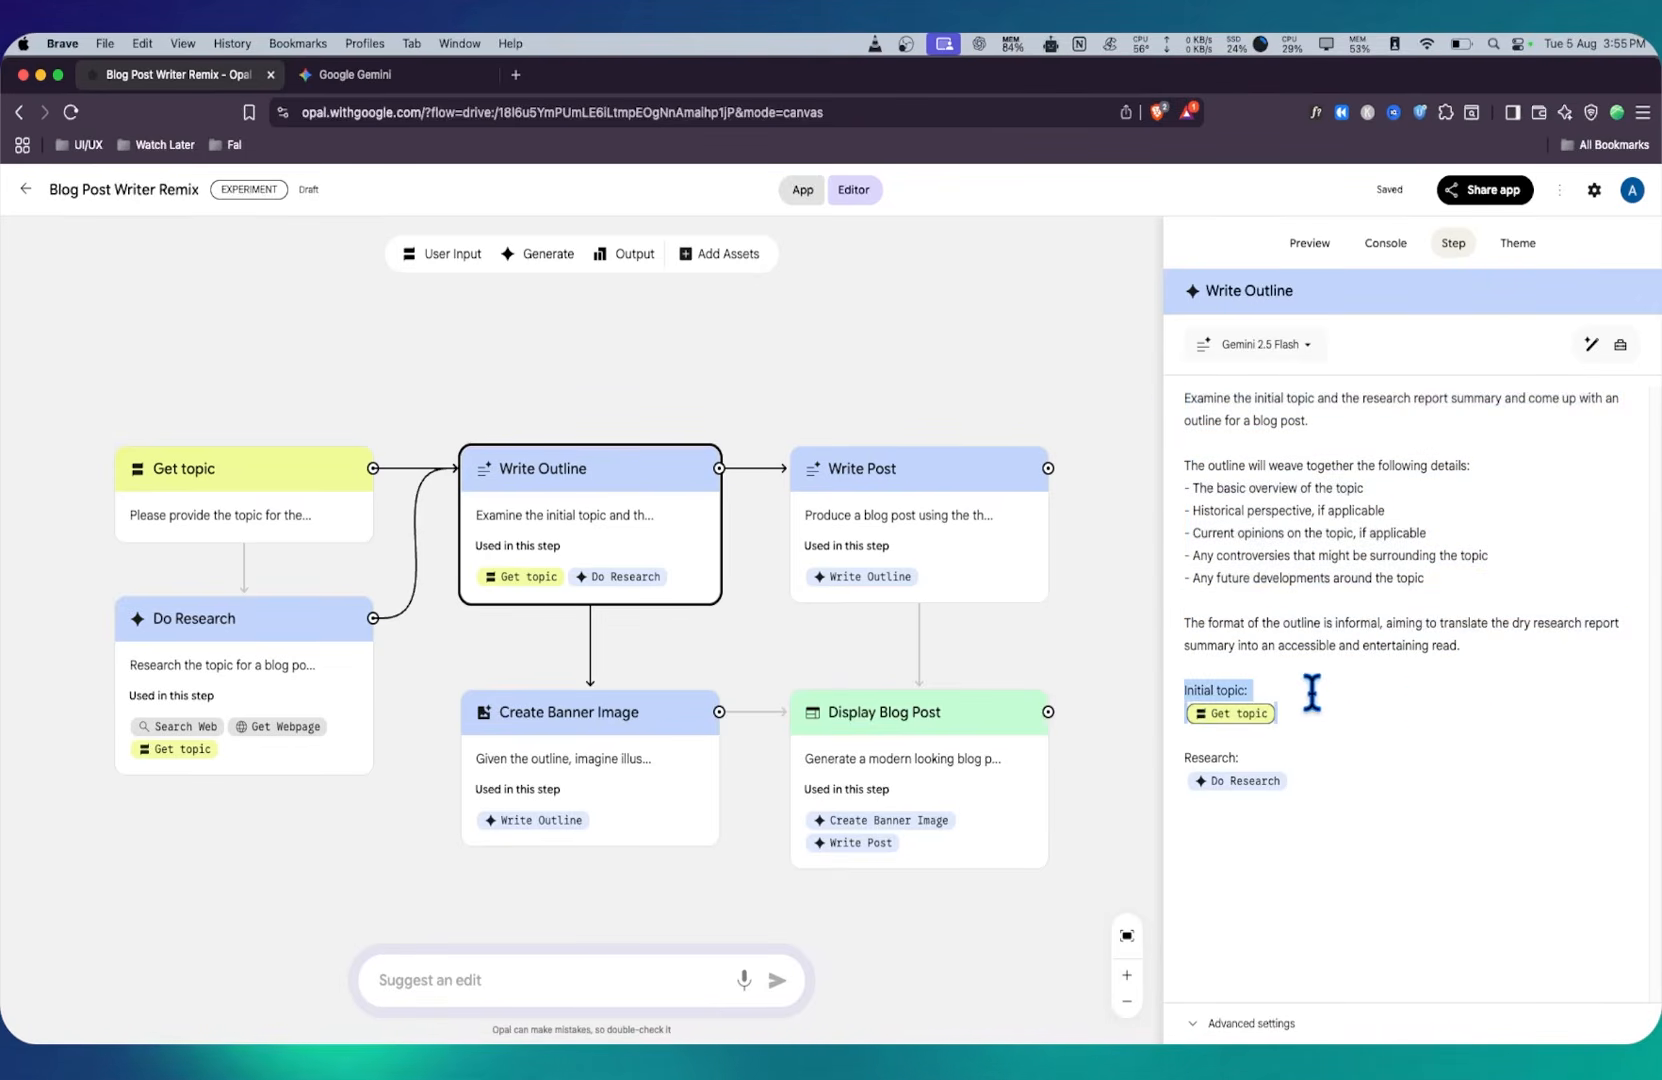
{"action": "left_click", "coordinate": [1420, 708]}
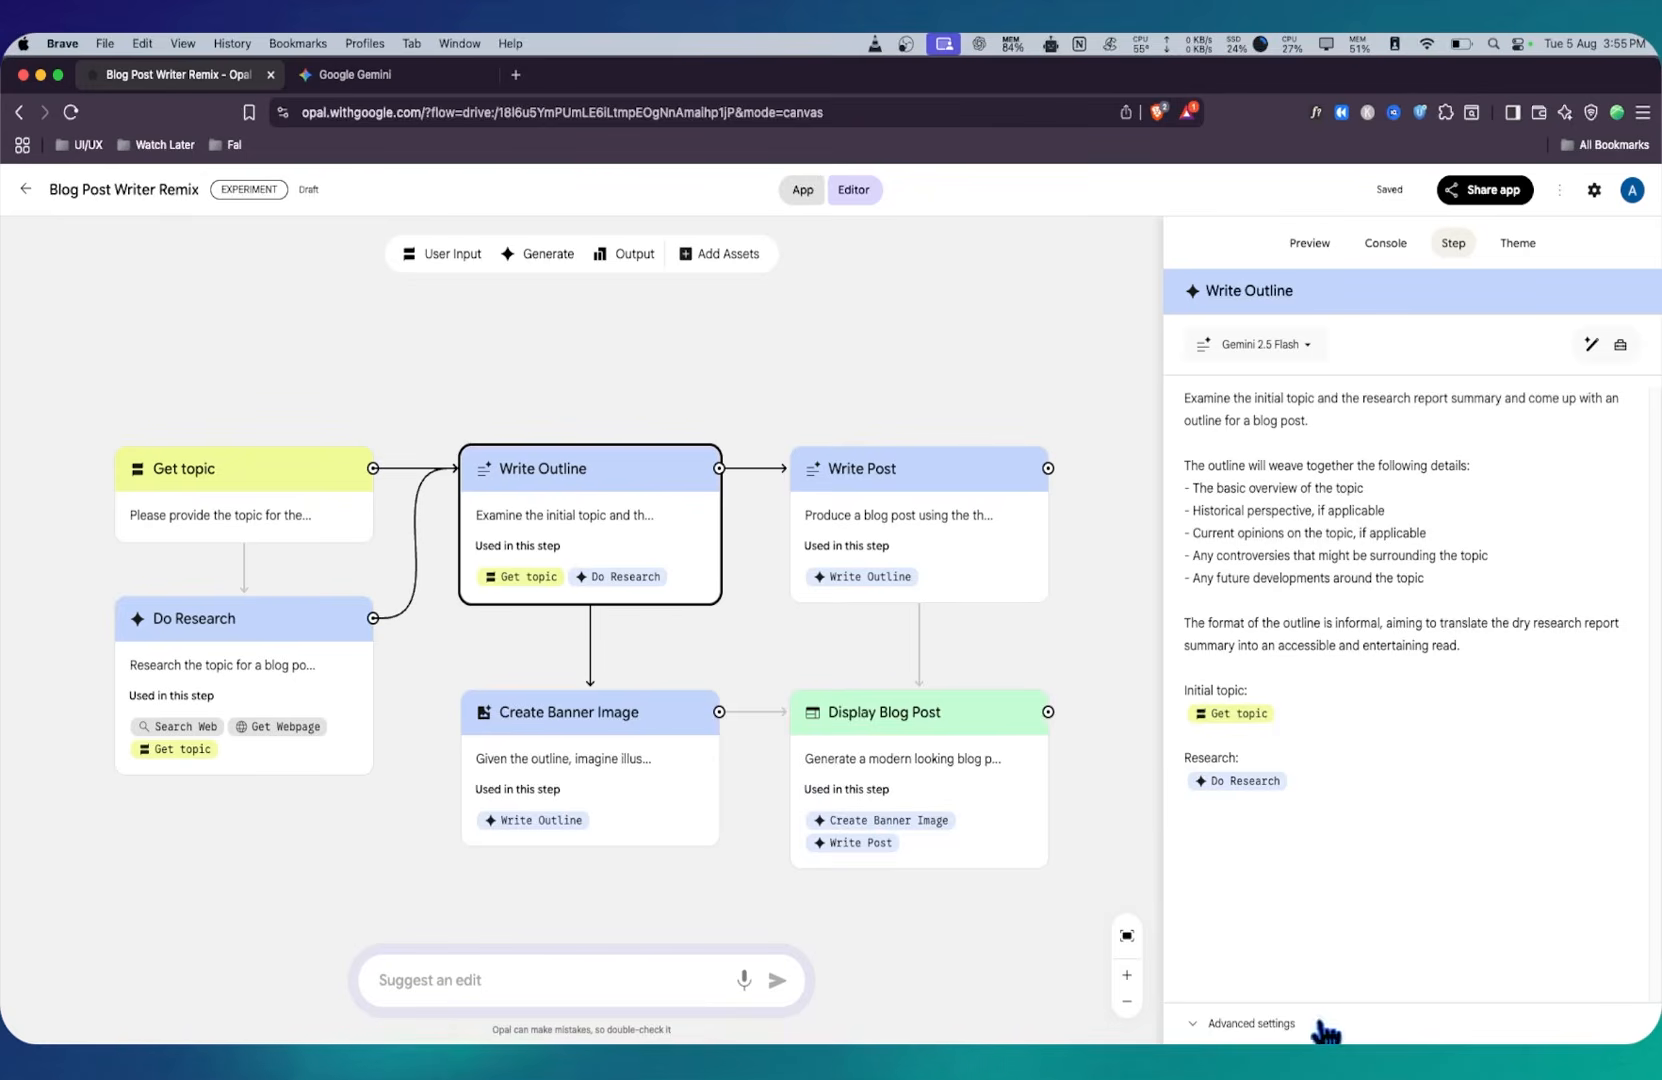
Step: Read the system instruction in the Write Outline step's advanced settings, and collapse the settings again
{"action": "left_click", "coordinate": [1248, 1025]}
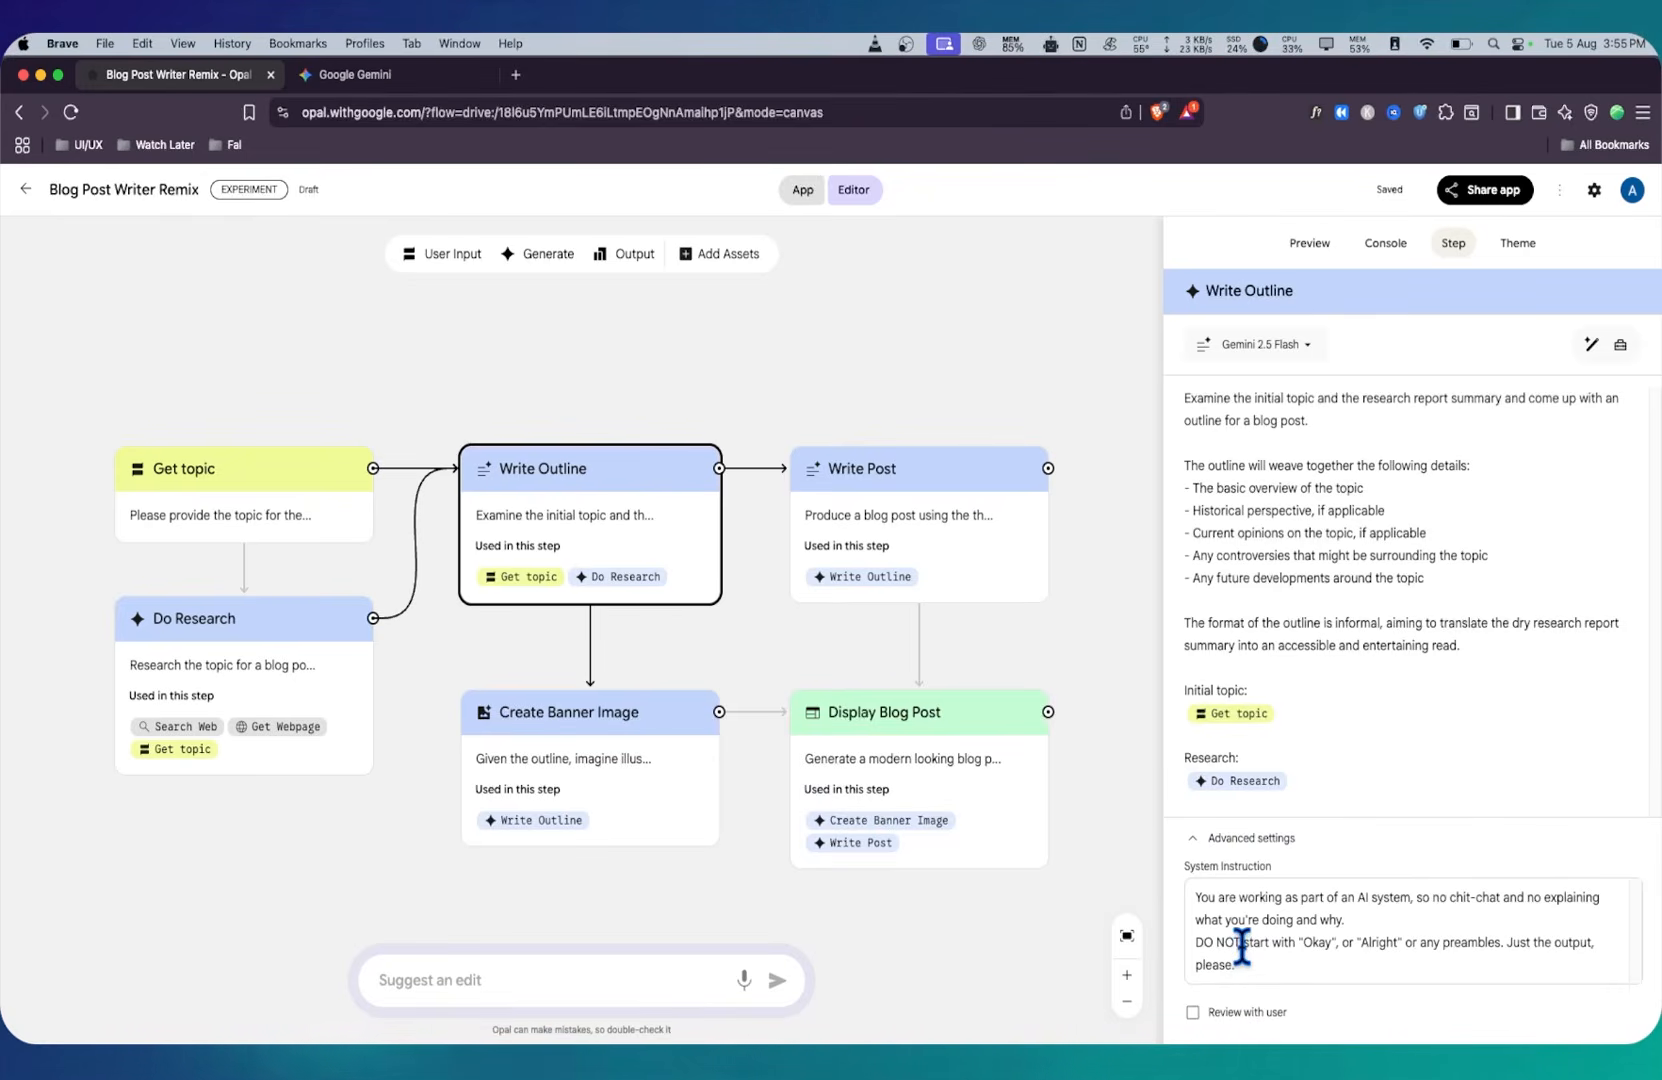
{"action": "left_click_drag", "start_coordinate": [1272, 983], "coordinate": [1150, 891]}
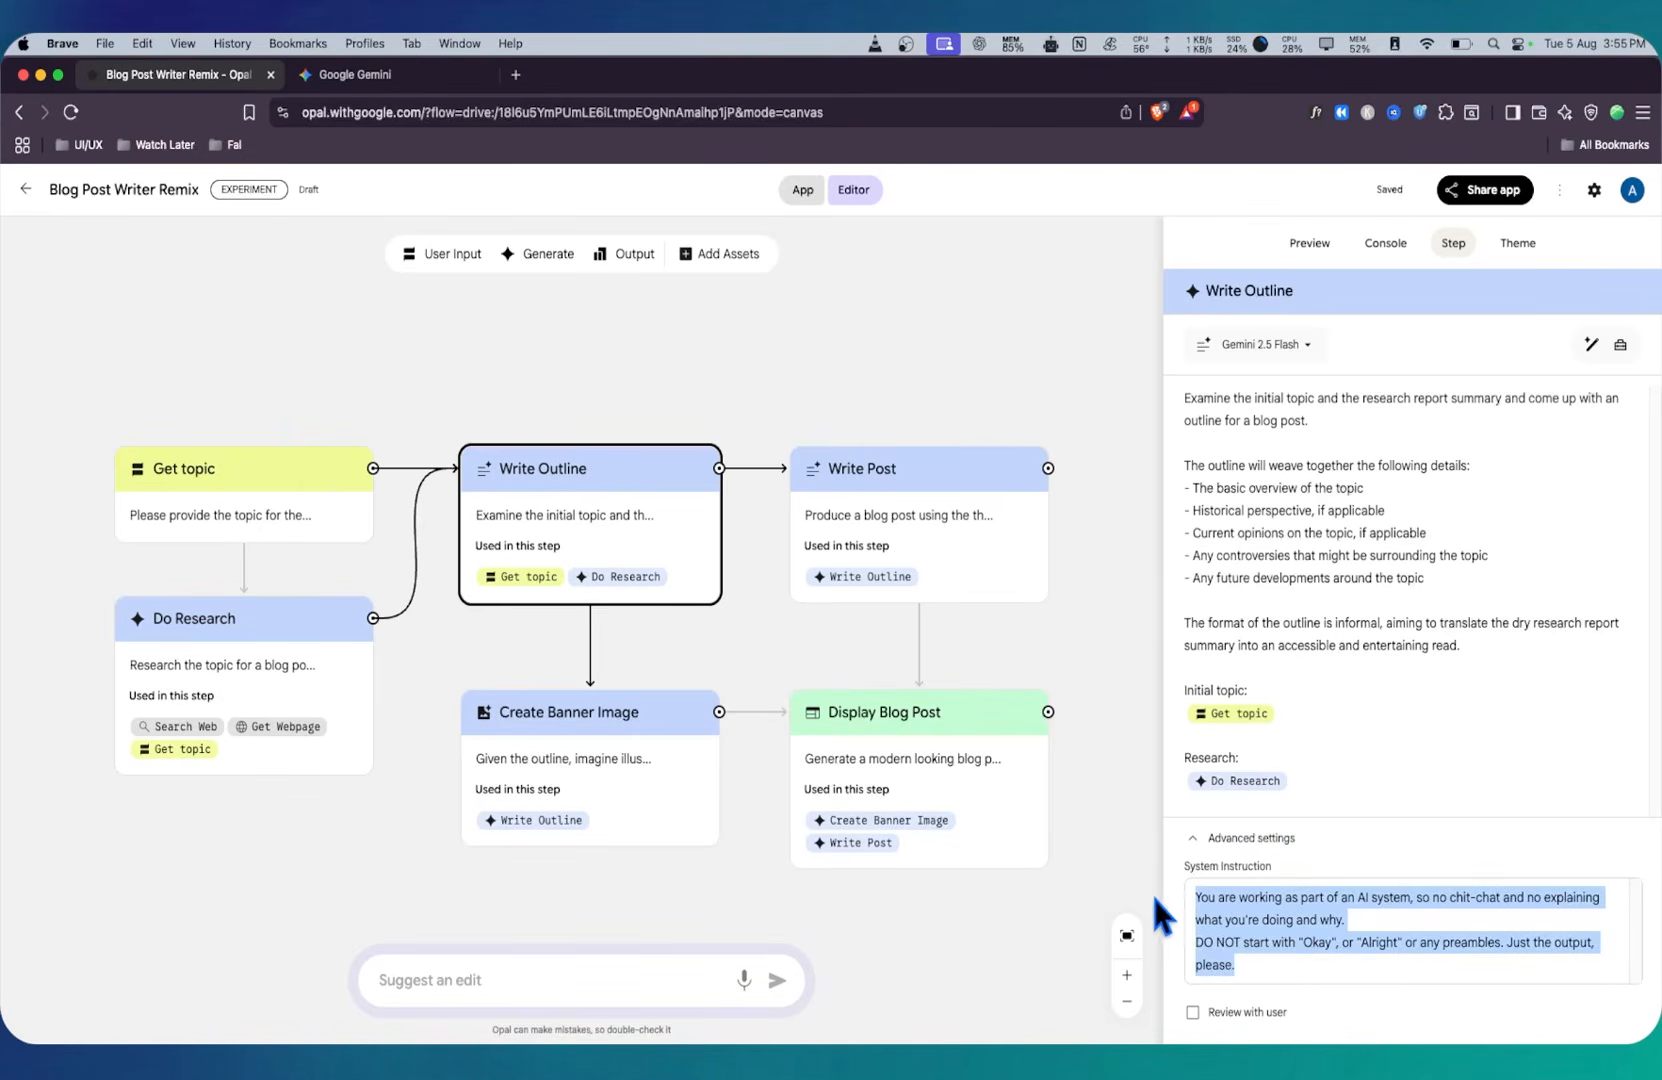
{"action": "left_click", "coordinate": [1206, 894]}
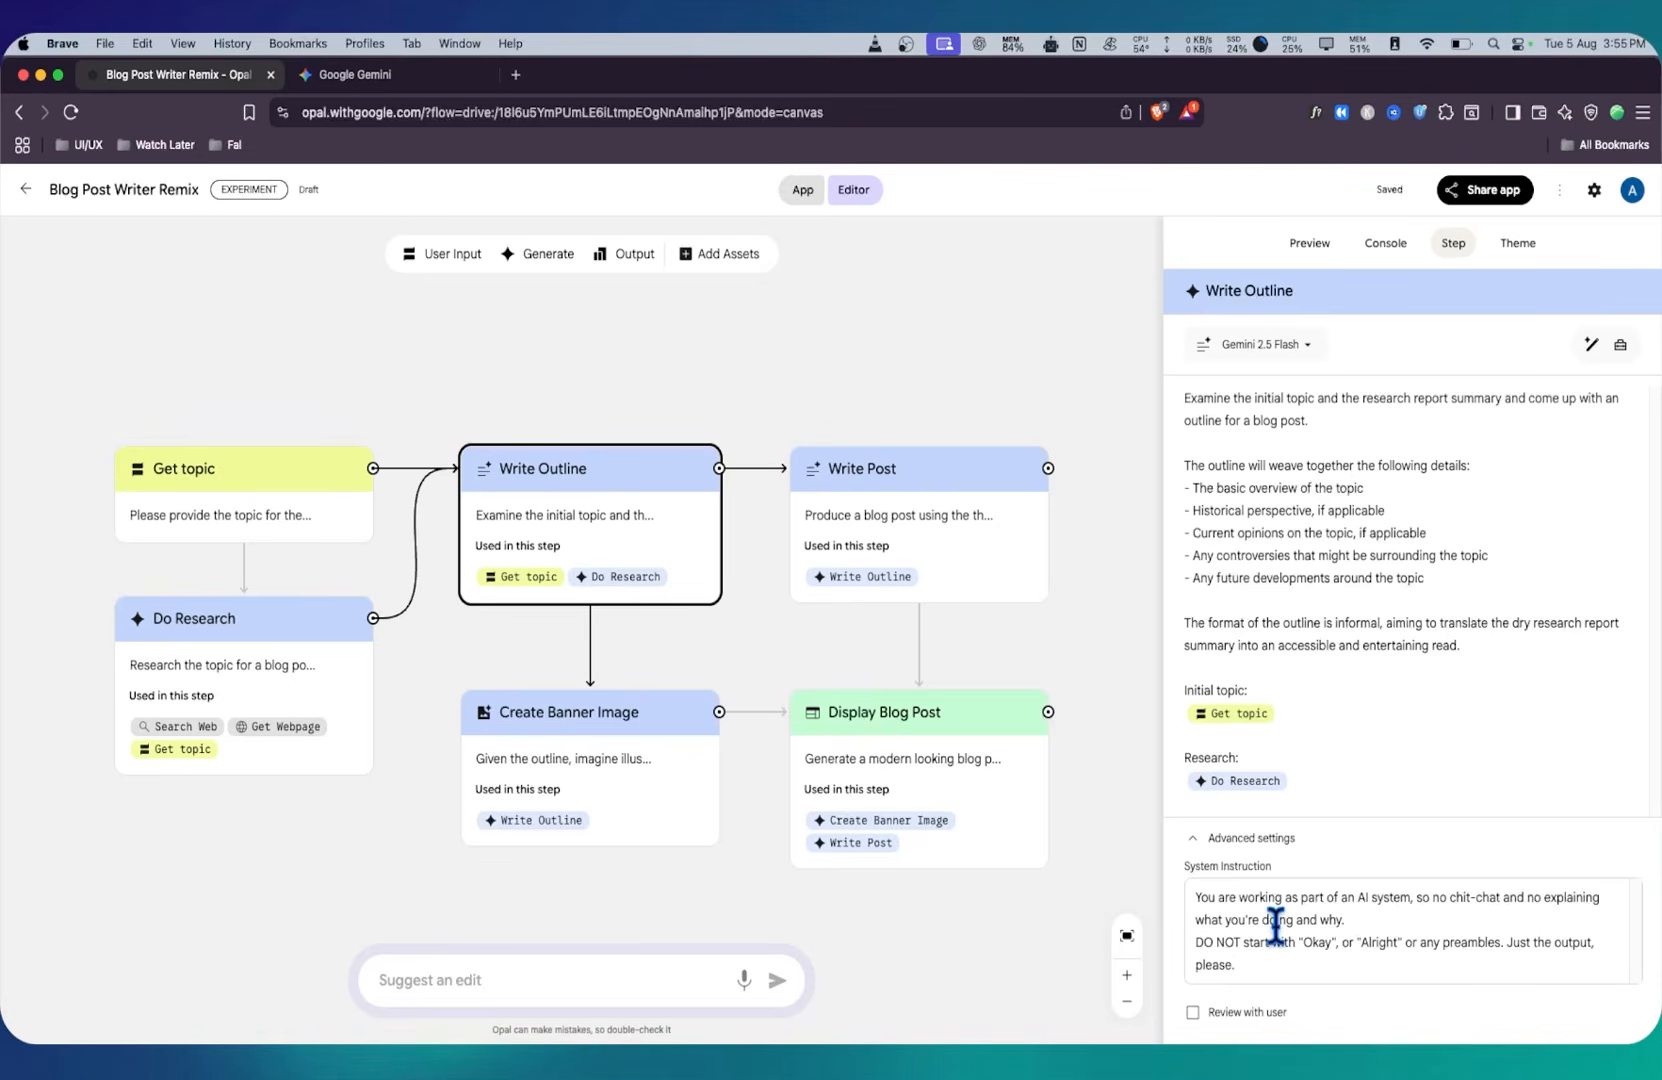
{"action": "left_click", "coordinate": [1199, 846]}
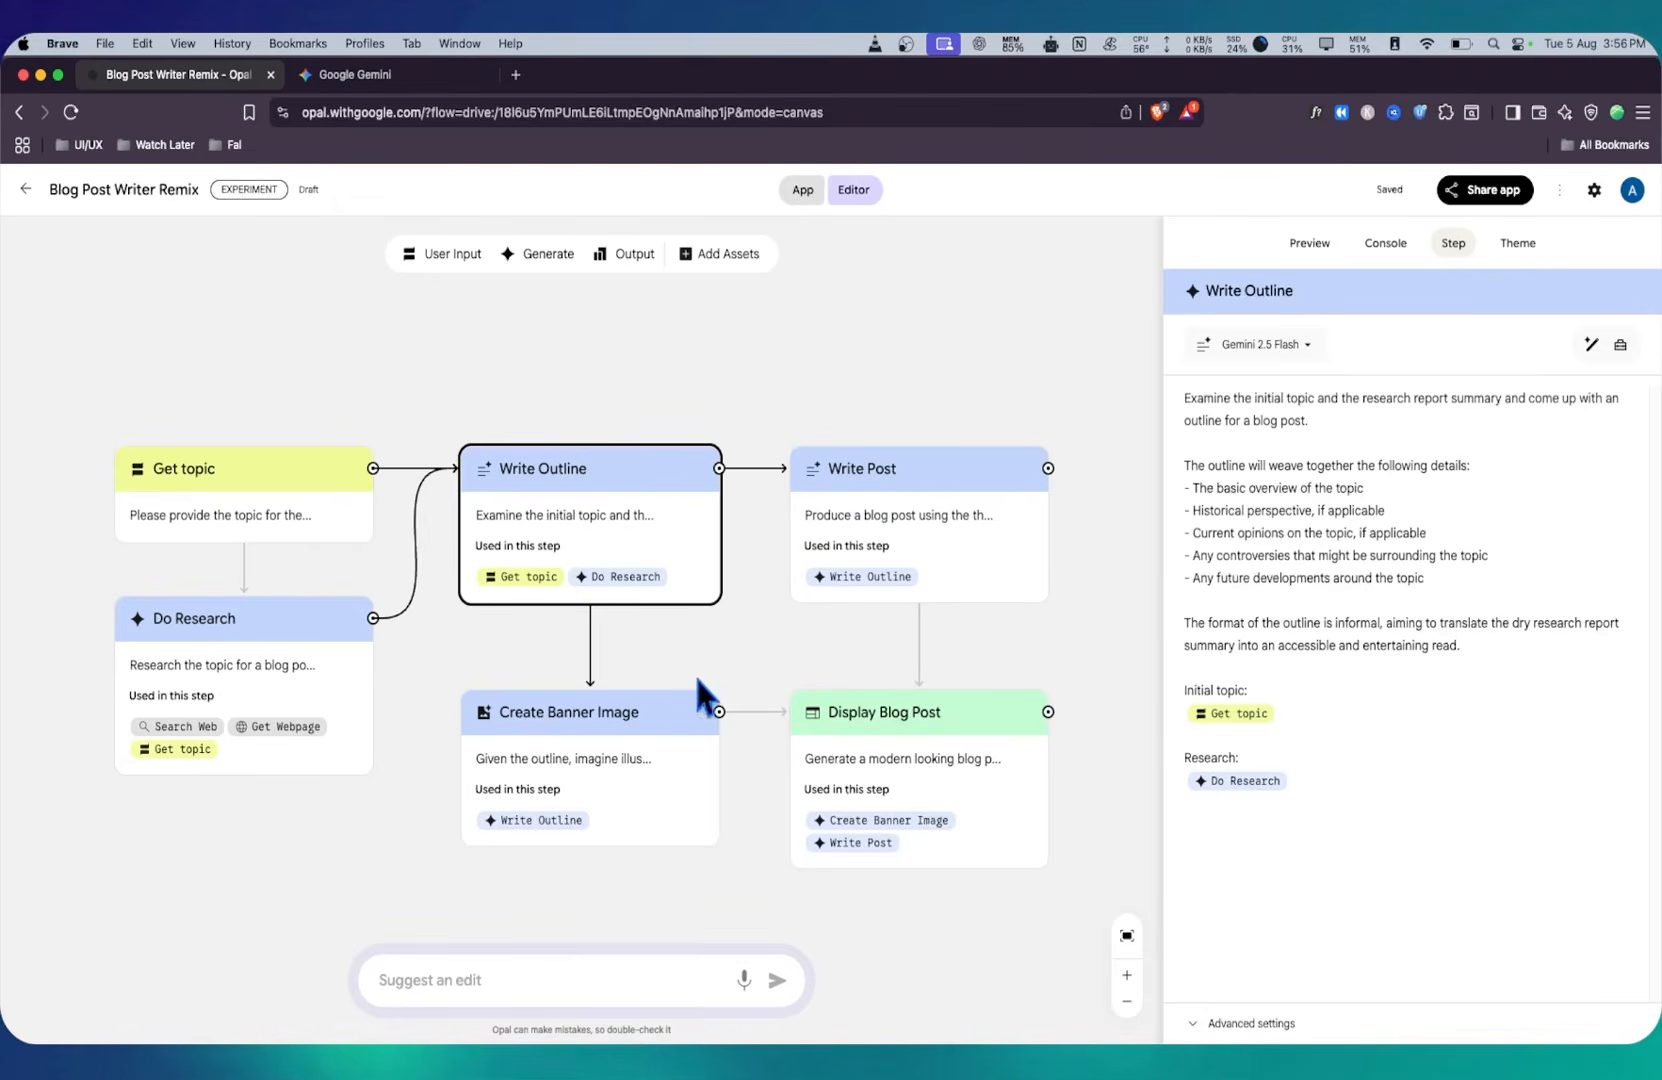
Step: Review the prompts of the Display Blog Post, Do Research, Write Outline and Write Post steps
{"action": "left_click", "coordinate": [983, 786]}
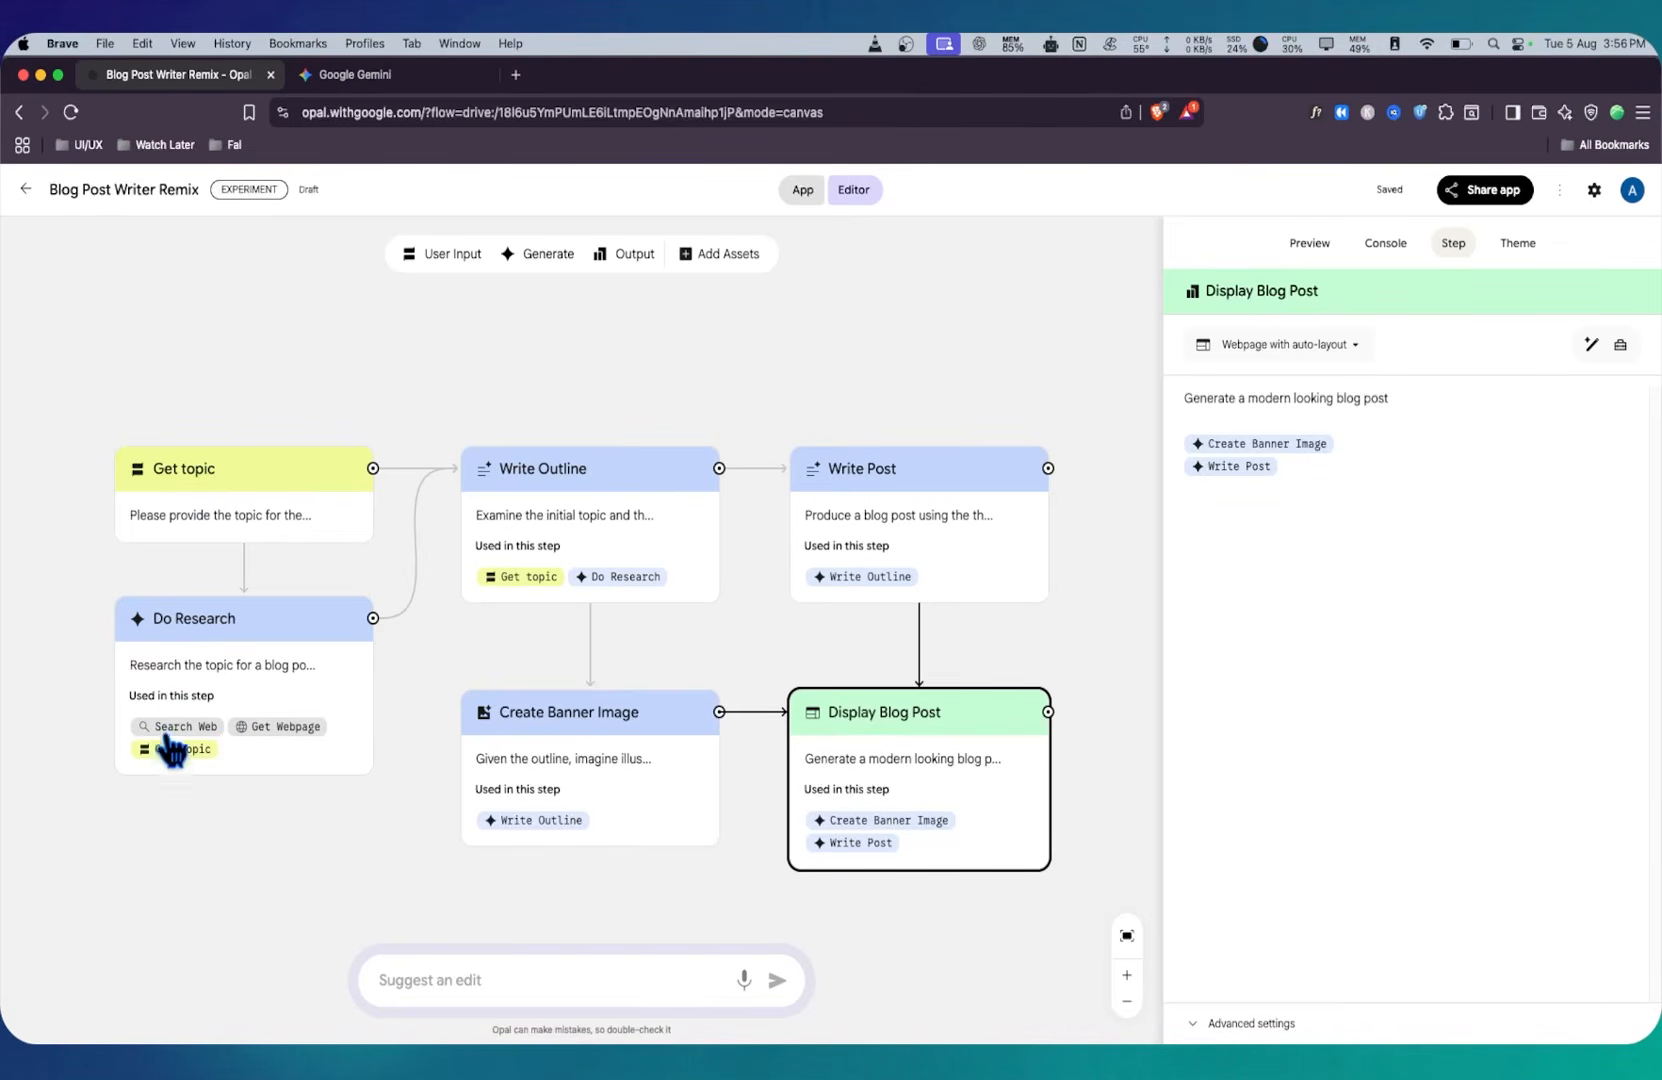
{"action": "left_click", "coordinate": [275, 700]}
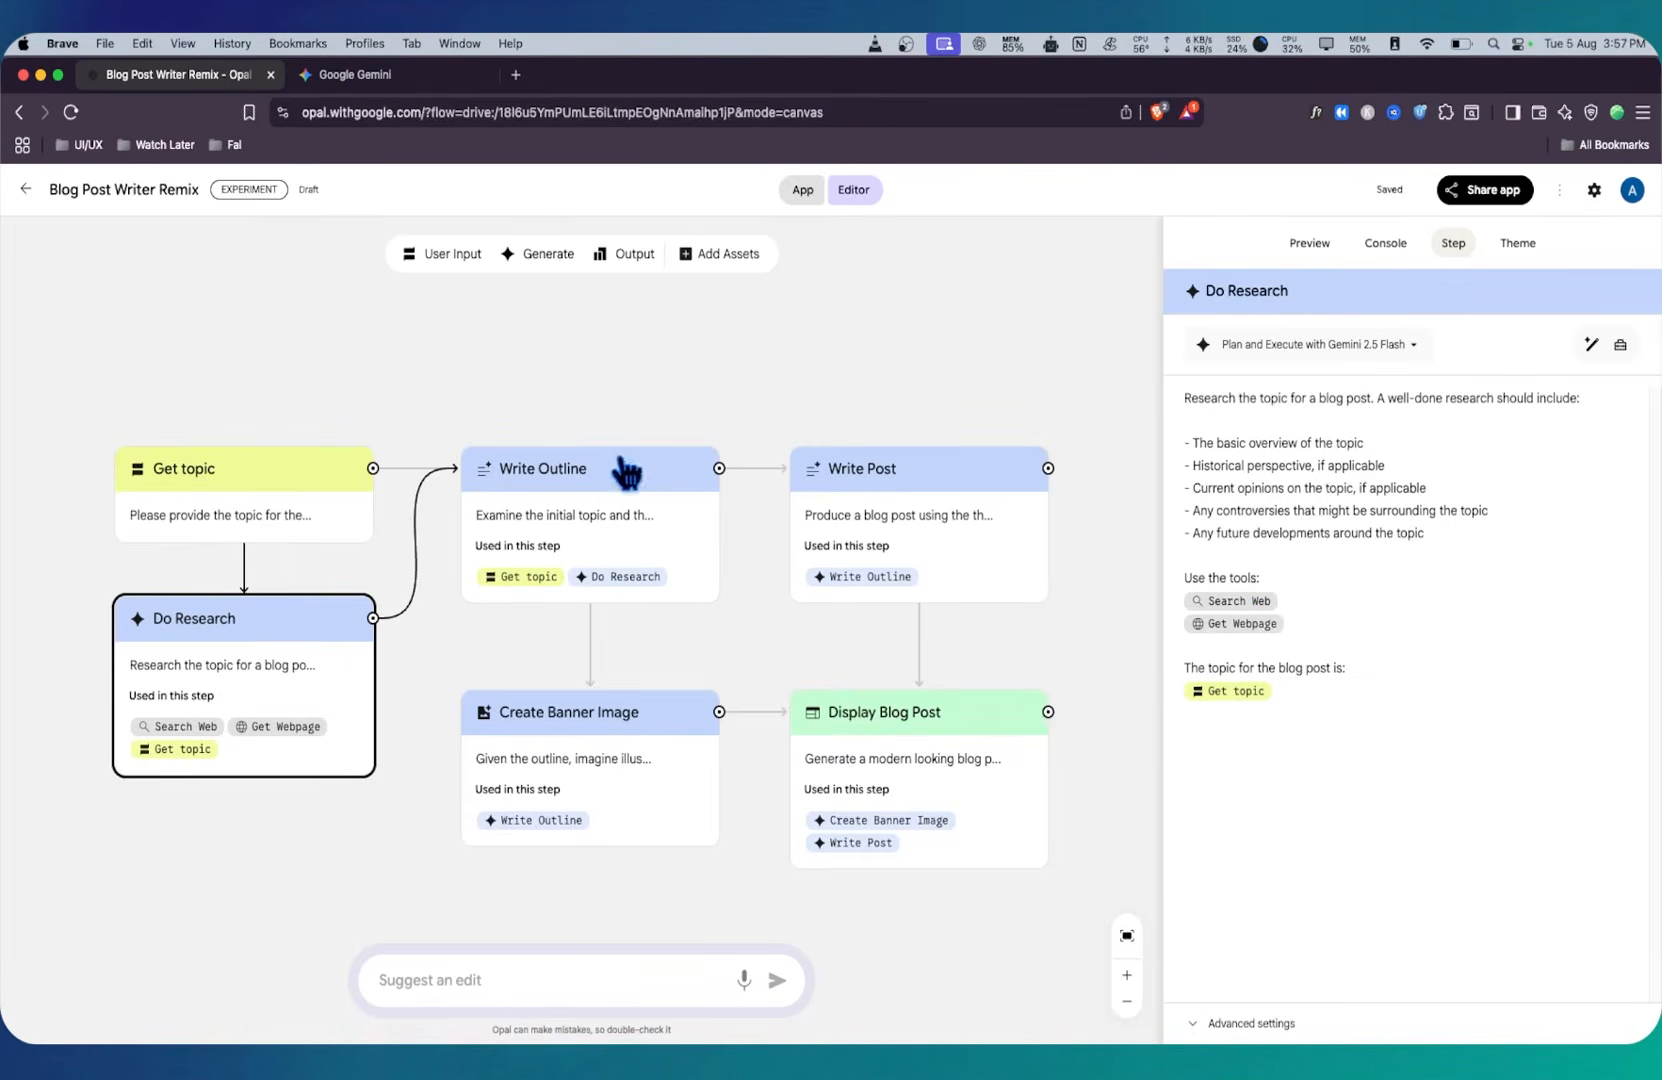
{"action": "left_click", "coordinate": [584, 479]}
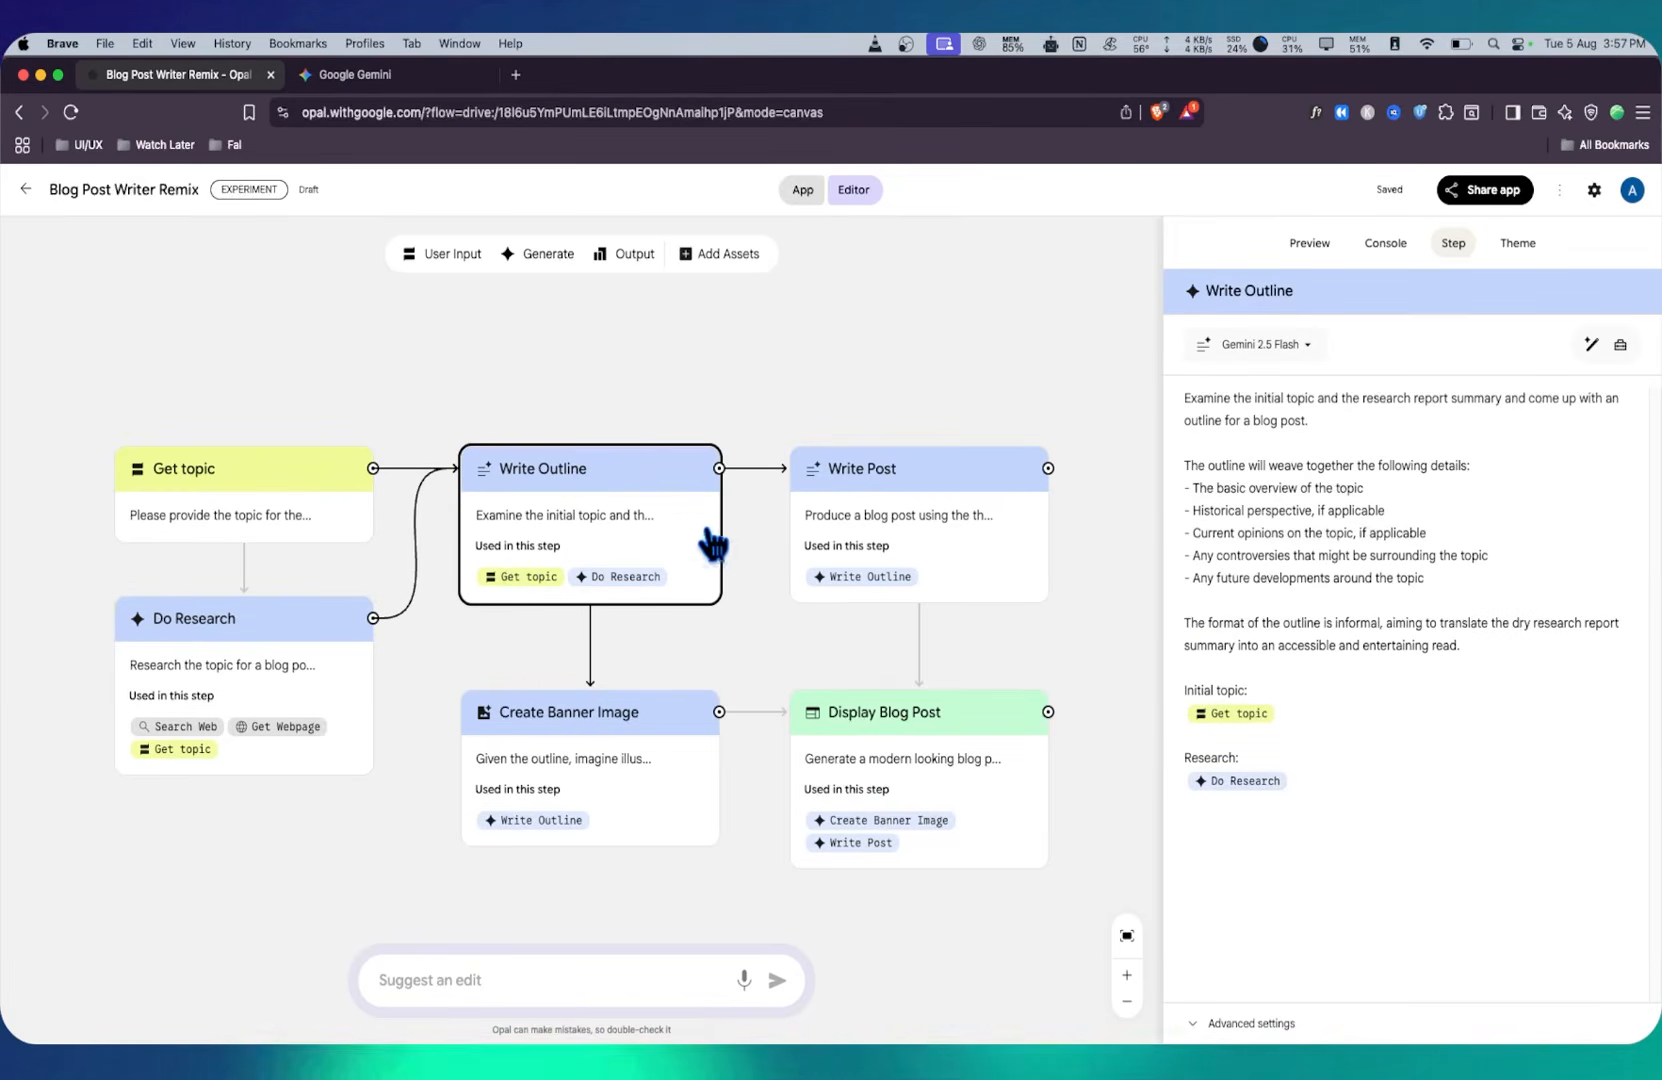
{"action": "left_click_drag", "start_coordinate": [1185, 398], "coordinate": [1527, 660]}
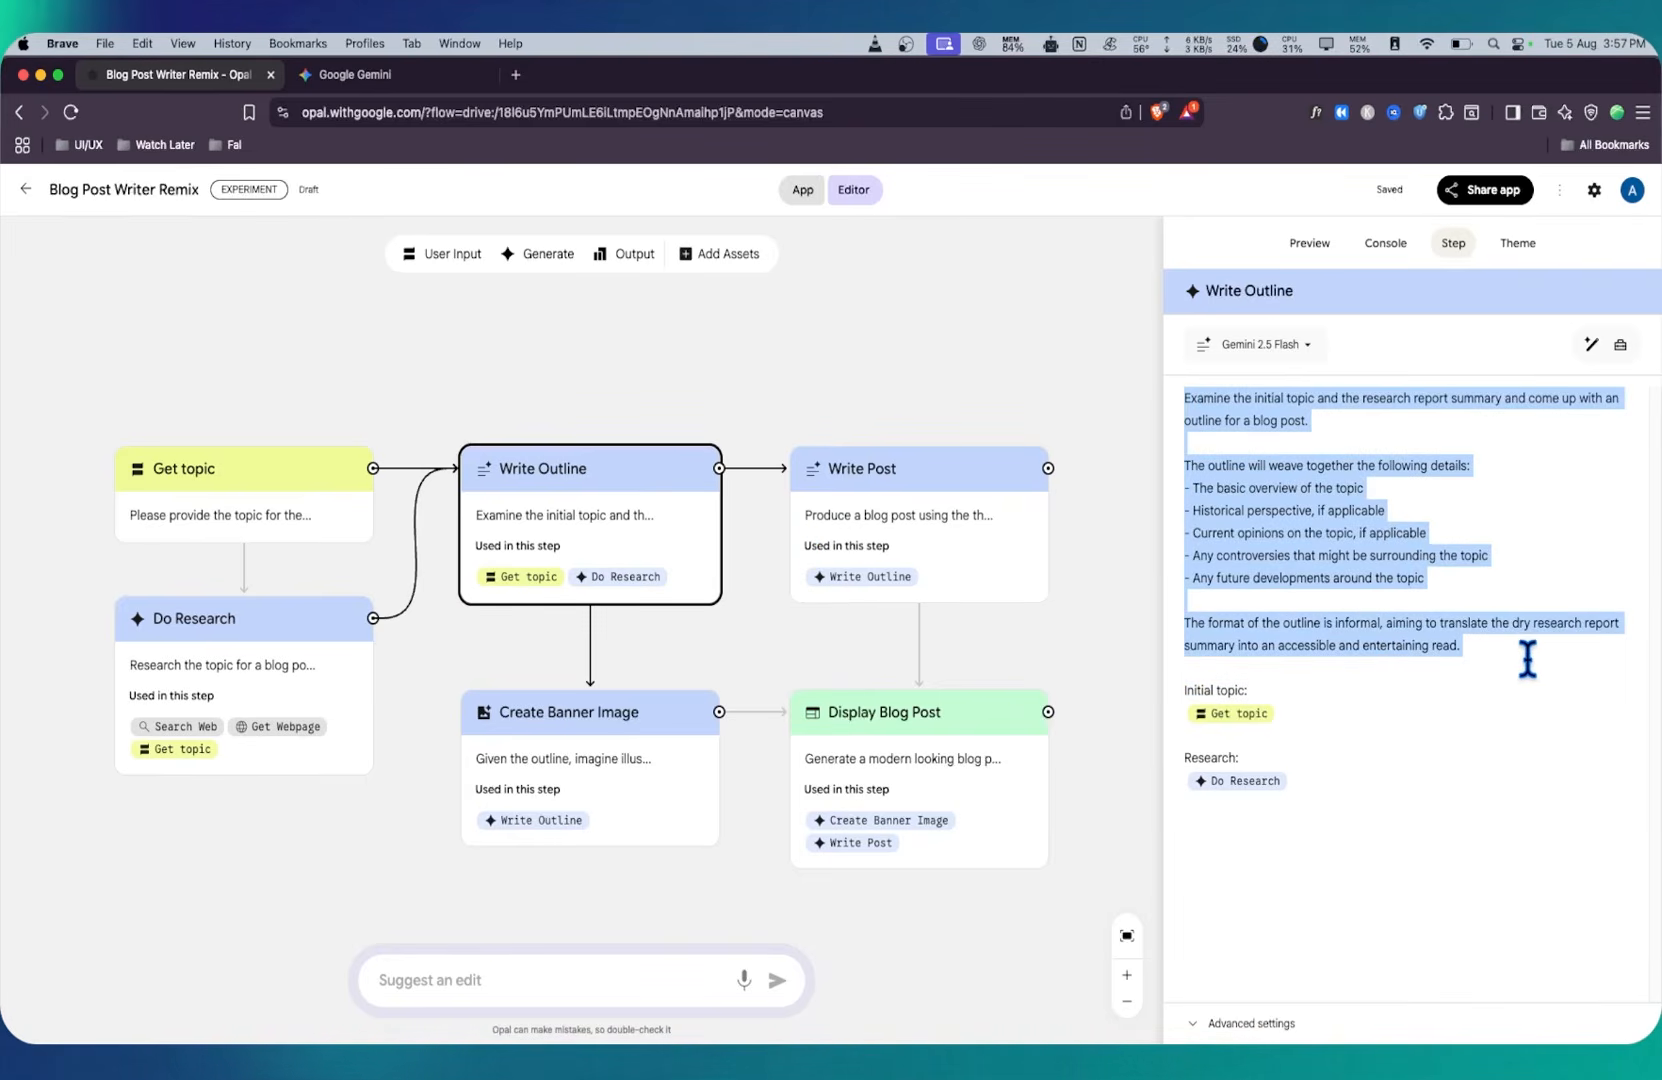
{"action": "left_click", "coordinate": [760, 401]}
{"action": "left_click", "coordinate": [909, 505]}
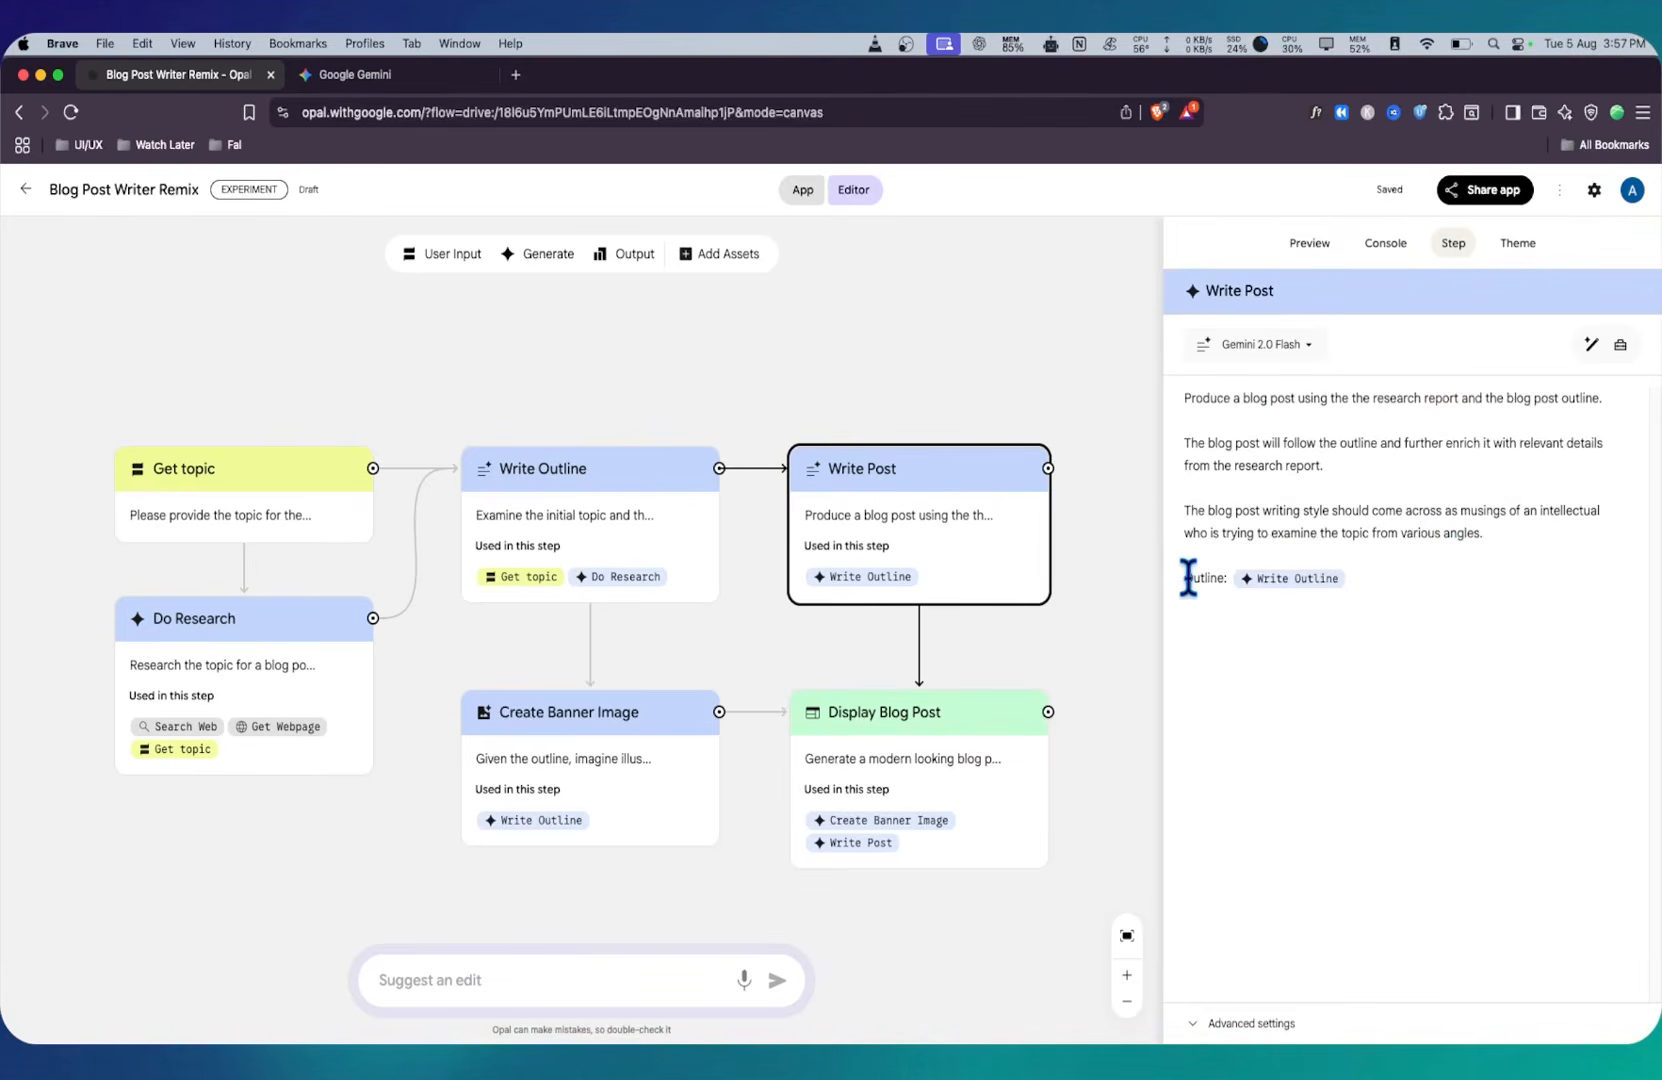
{"action": "left_click", "coordinate": [1369, 627]}
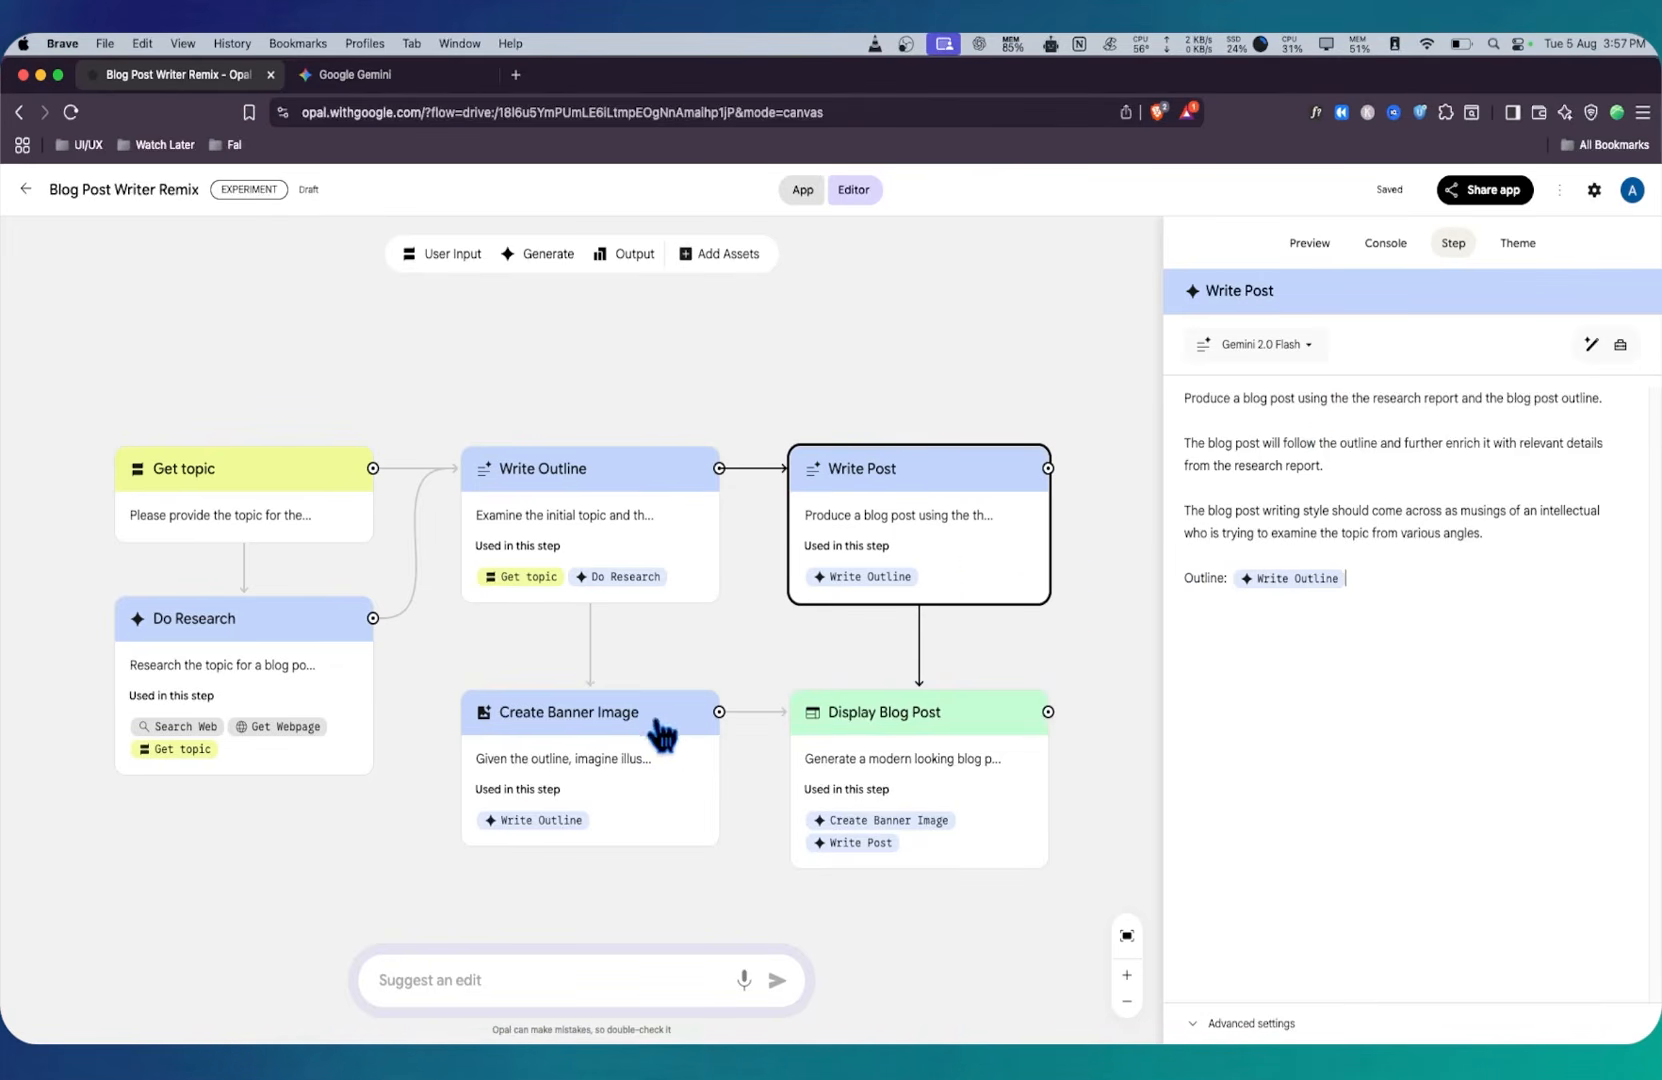
Step: Examine the Create Banner Image step's prompt and the generation models available for it
{"action": "left_click", "coordinate": [617, 772]}
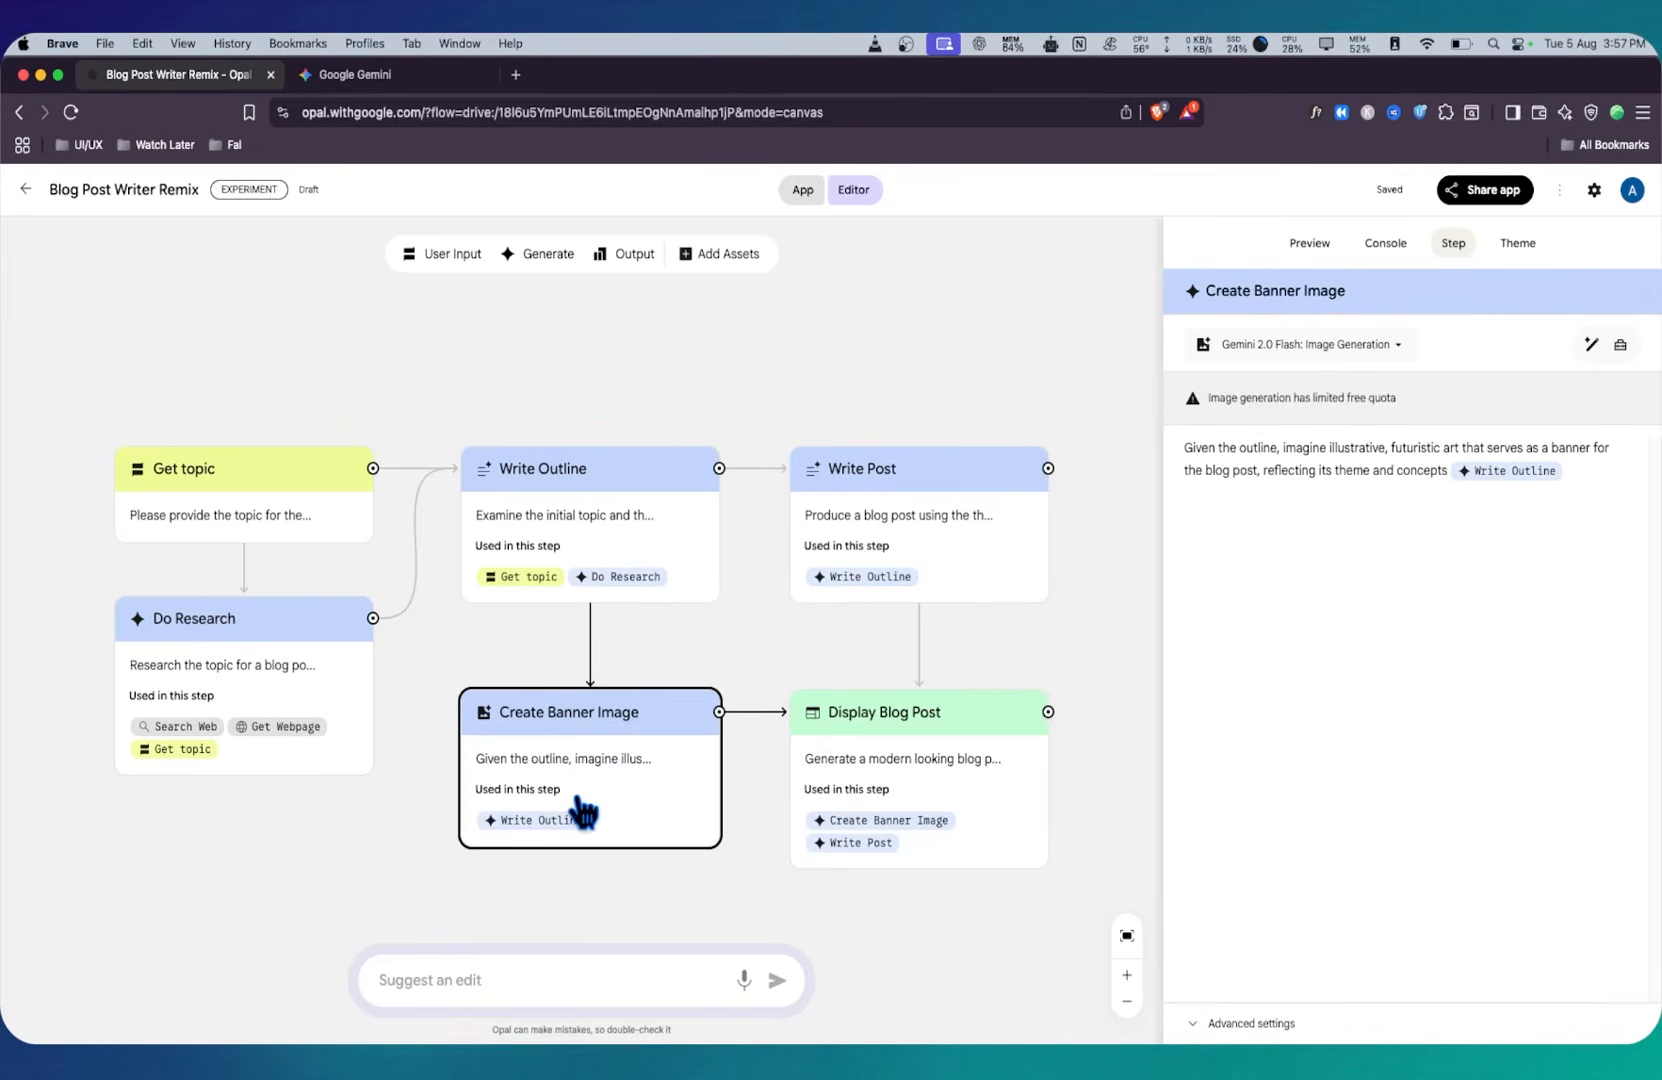
{"action": "left_click", "coordinate": [1356, 346]}
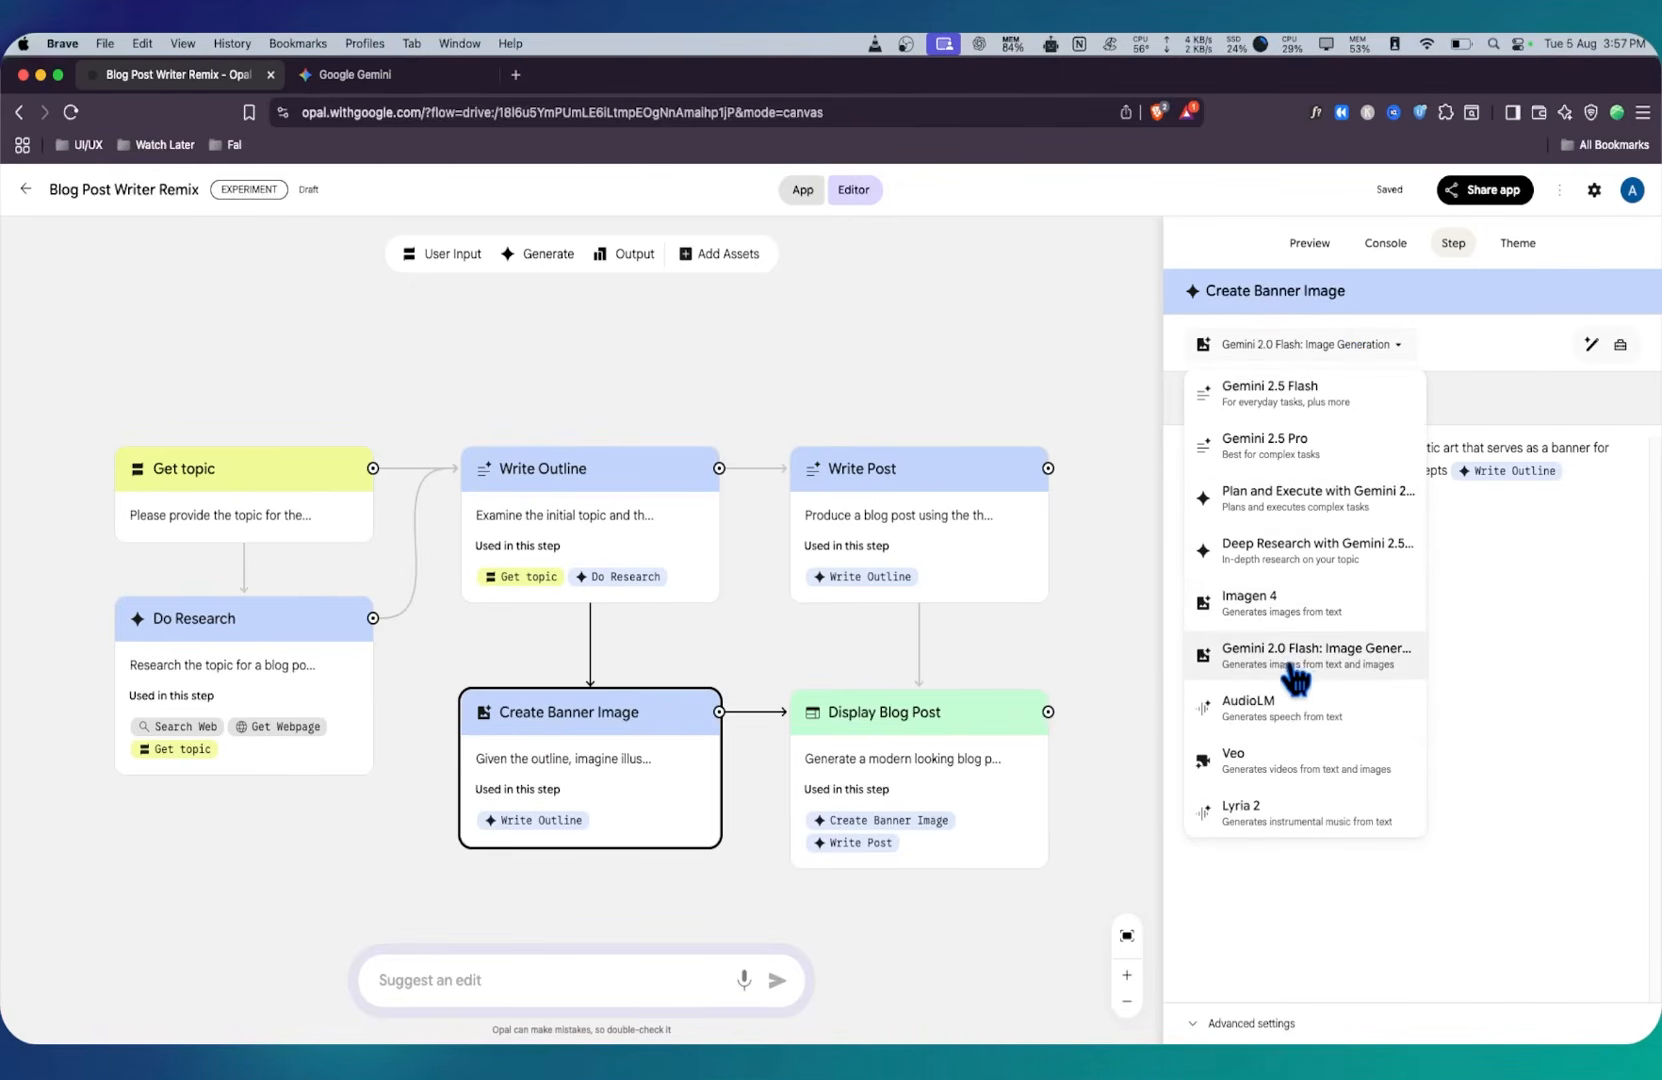
{"action": "left_click", "coordinate": [1458, 652]}
{"action": "left_click", "coordinate": [1206, 346]}
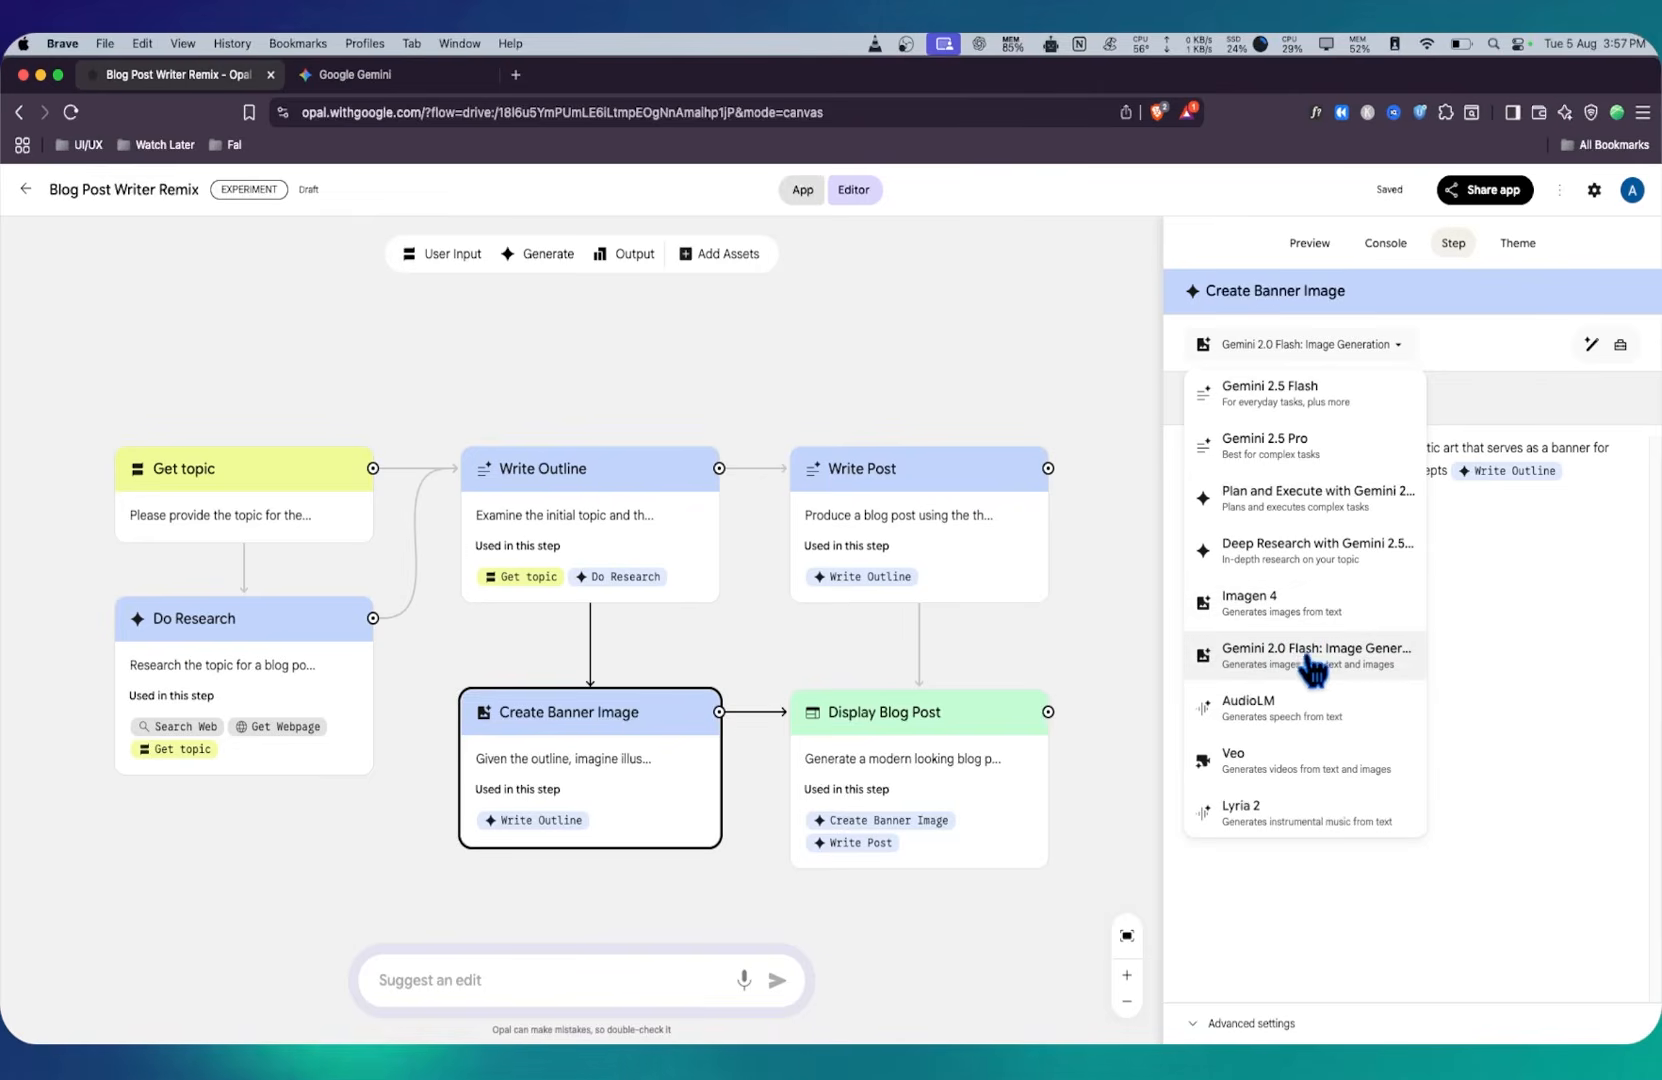
{"action": "left_click", "coordinate": [1480, 642]}
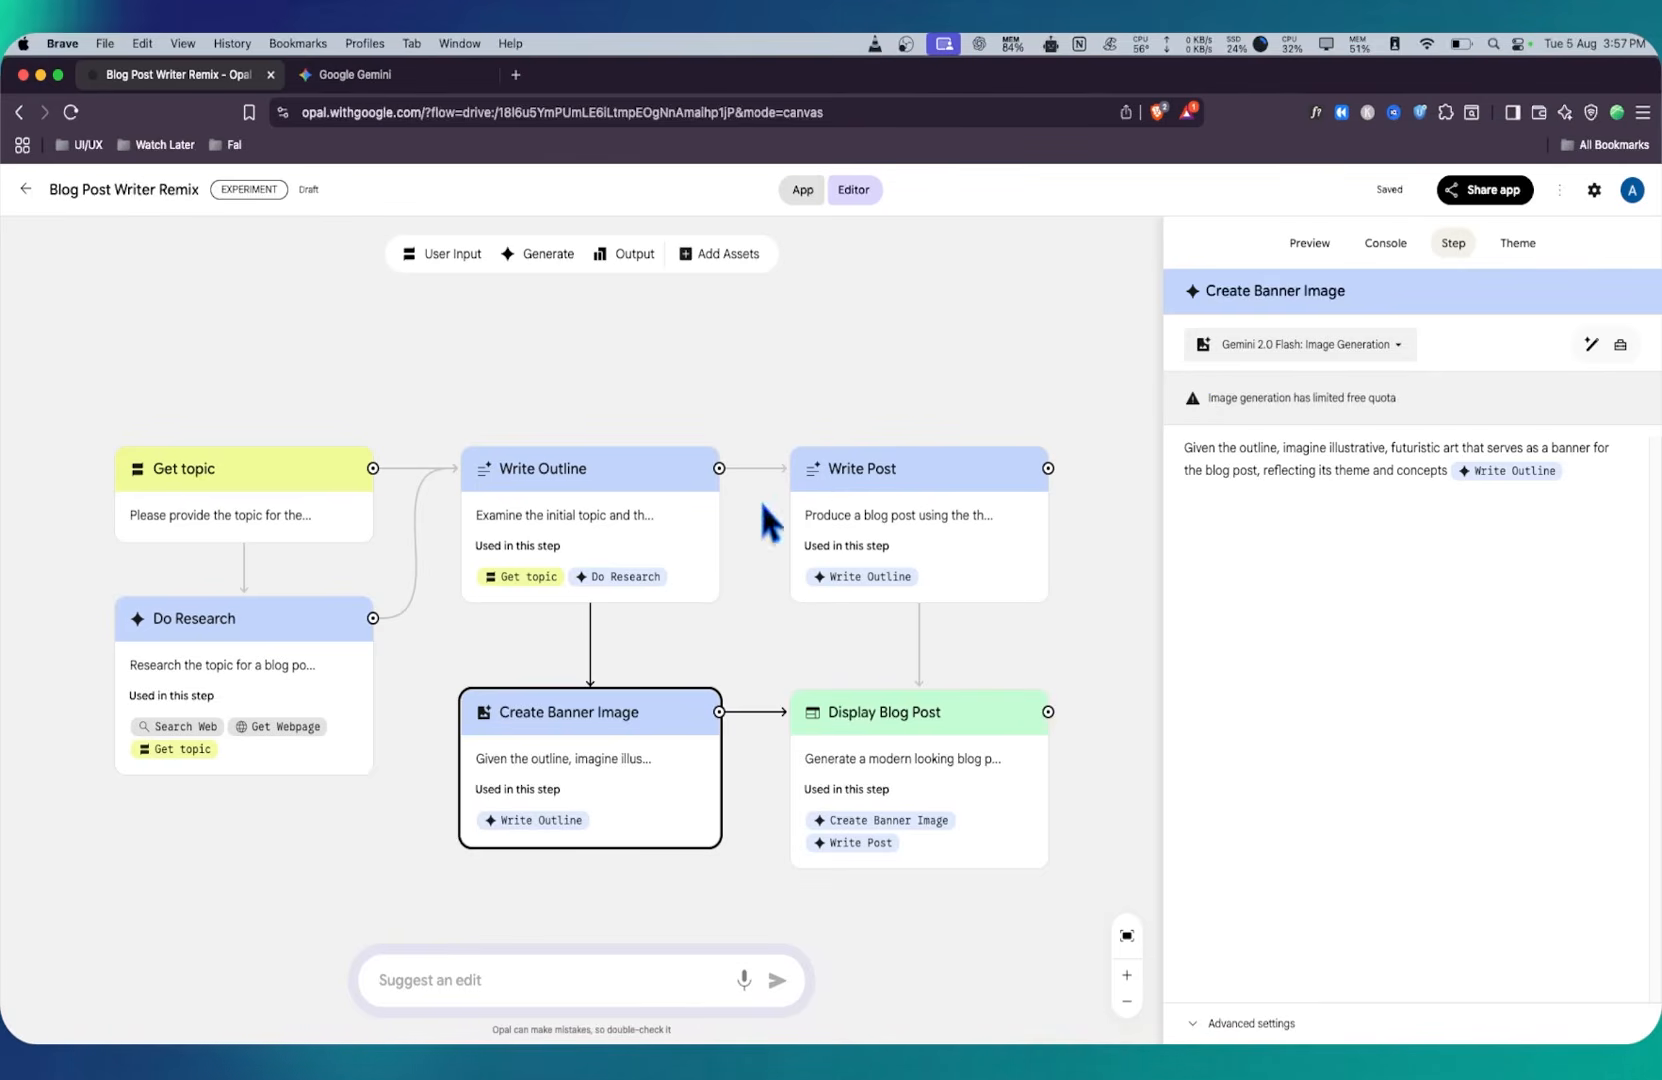
Step: Check the Display Blog Post step's output formats, such as manual layout, auto-layout webpage and Google Docs, Slides or Sheets
{"action": "left_click", "coordinate": [930, 802]}
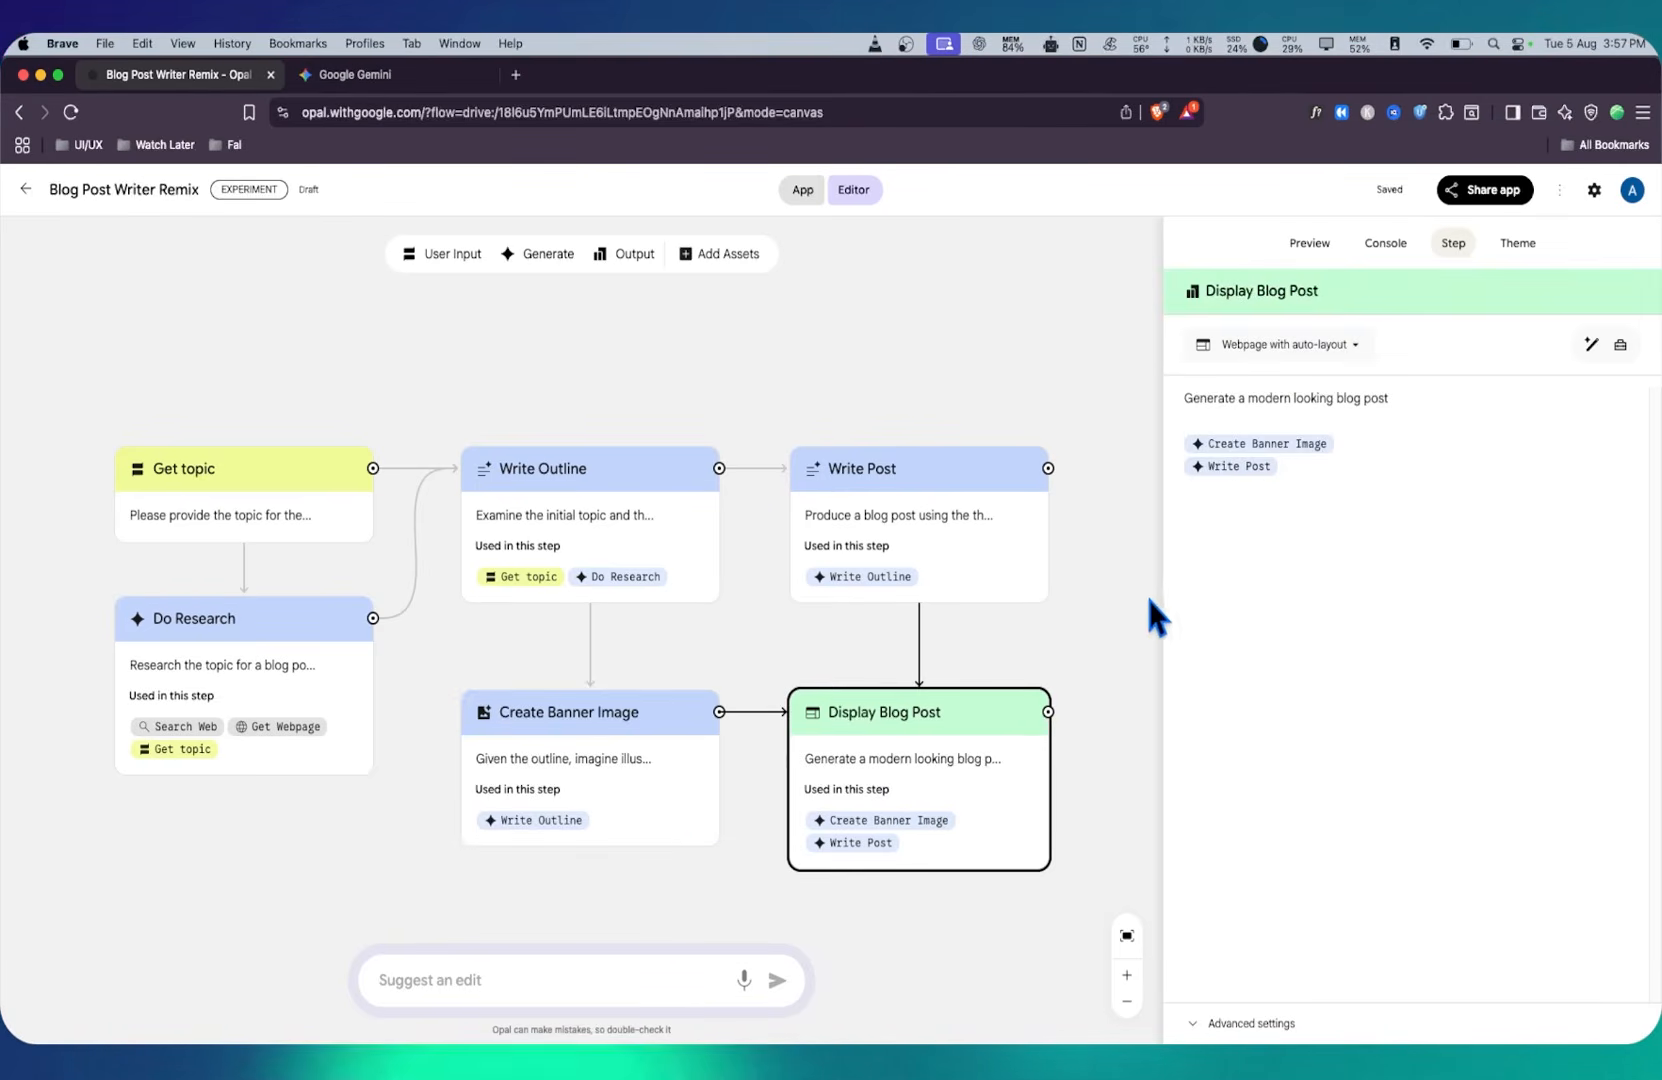
{"action": "left_click", "coordinate": [1312, 348]}
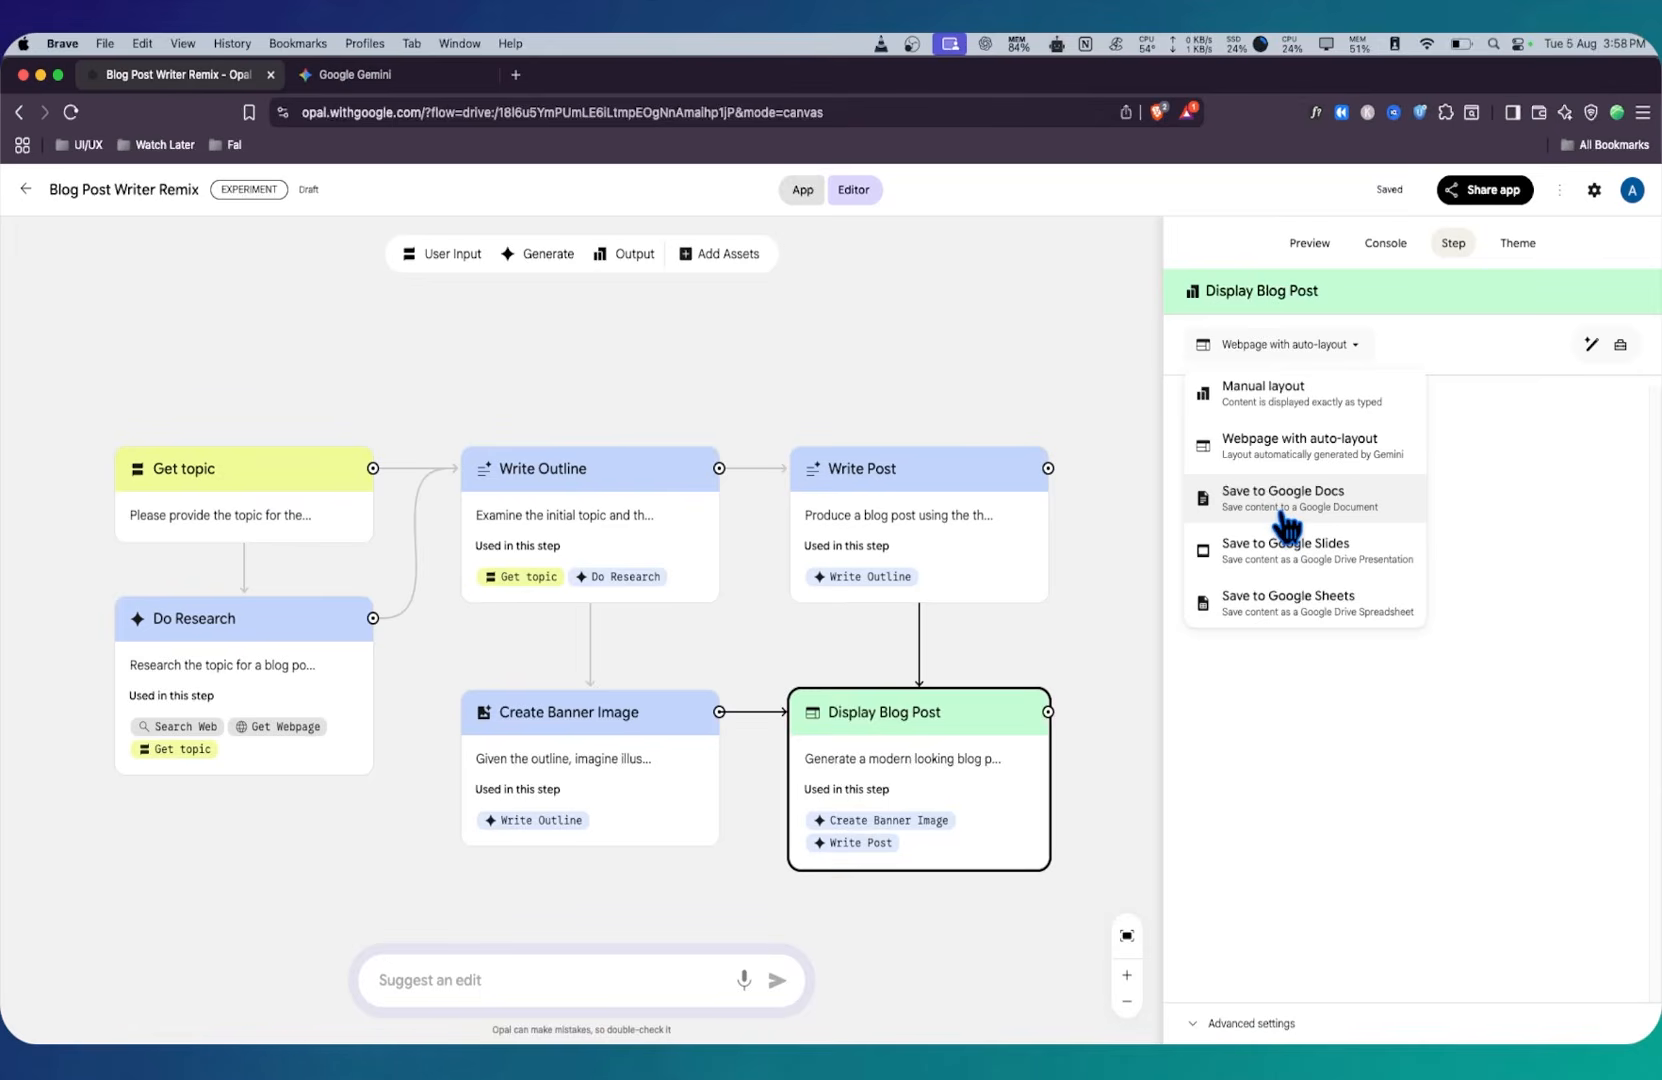
{"action": "left_click", "coordinate": [1549, 487]}
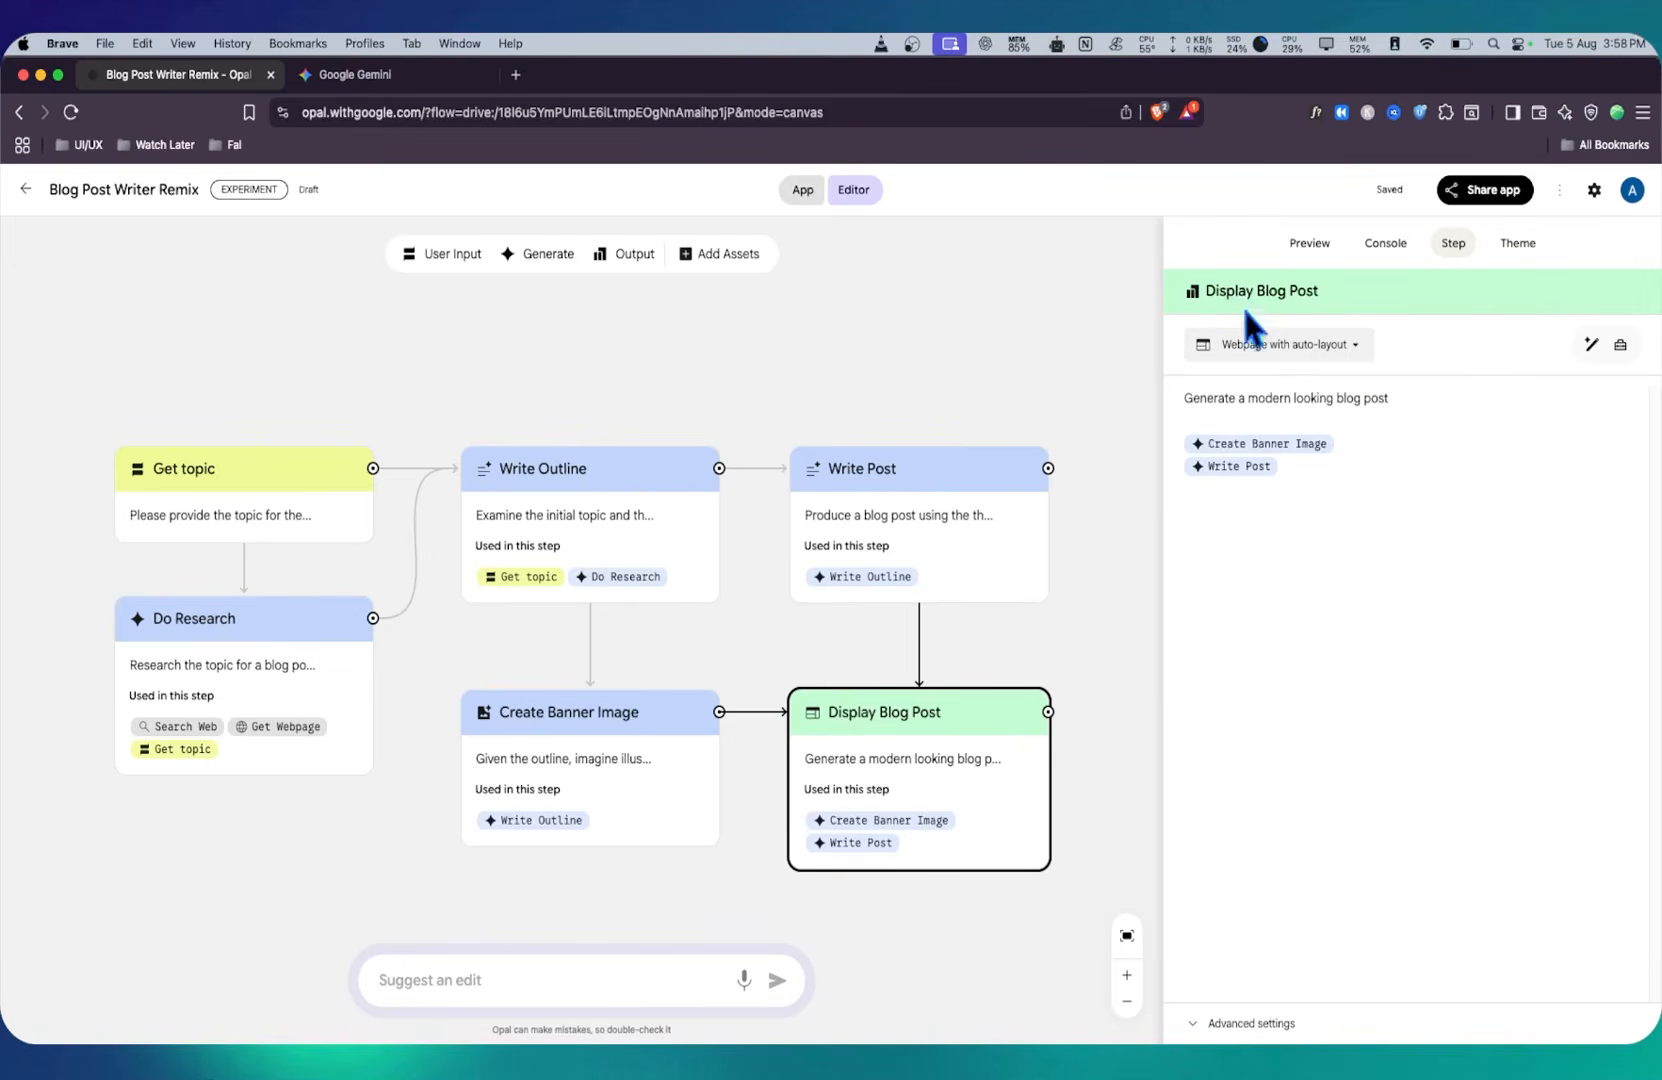
Step: Show the Blog Post Writer Remix preview, switch to the full app view and start the app
{"action": "left_click", "coordinate": [1310, 245]}
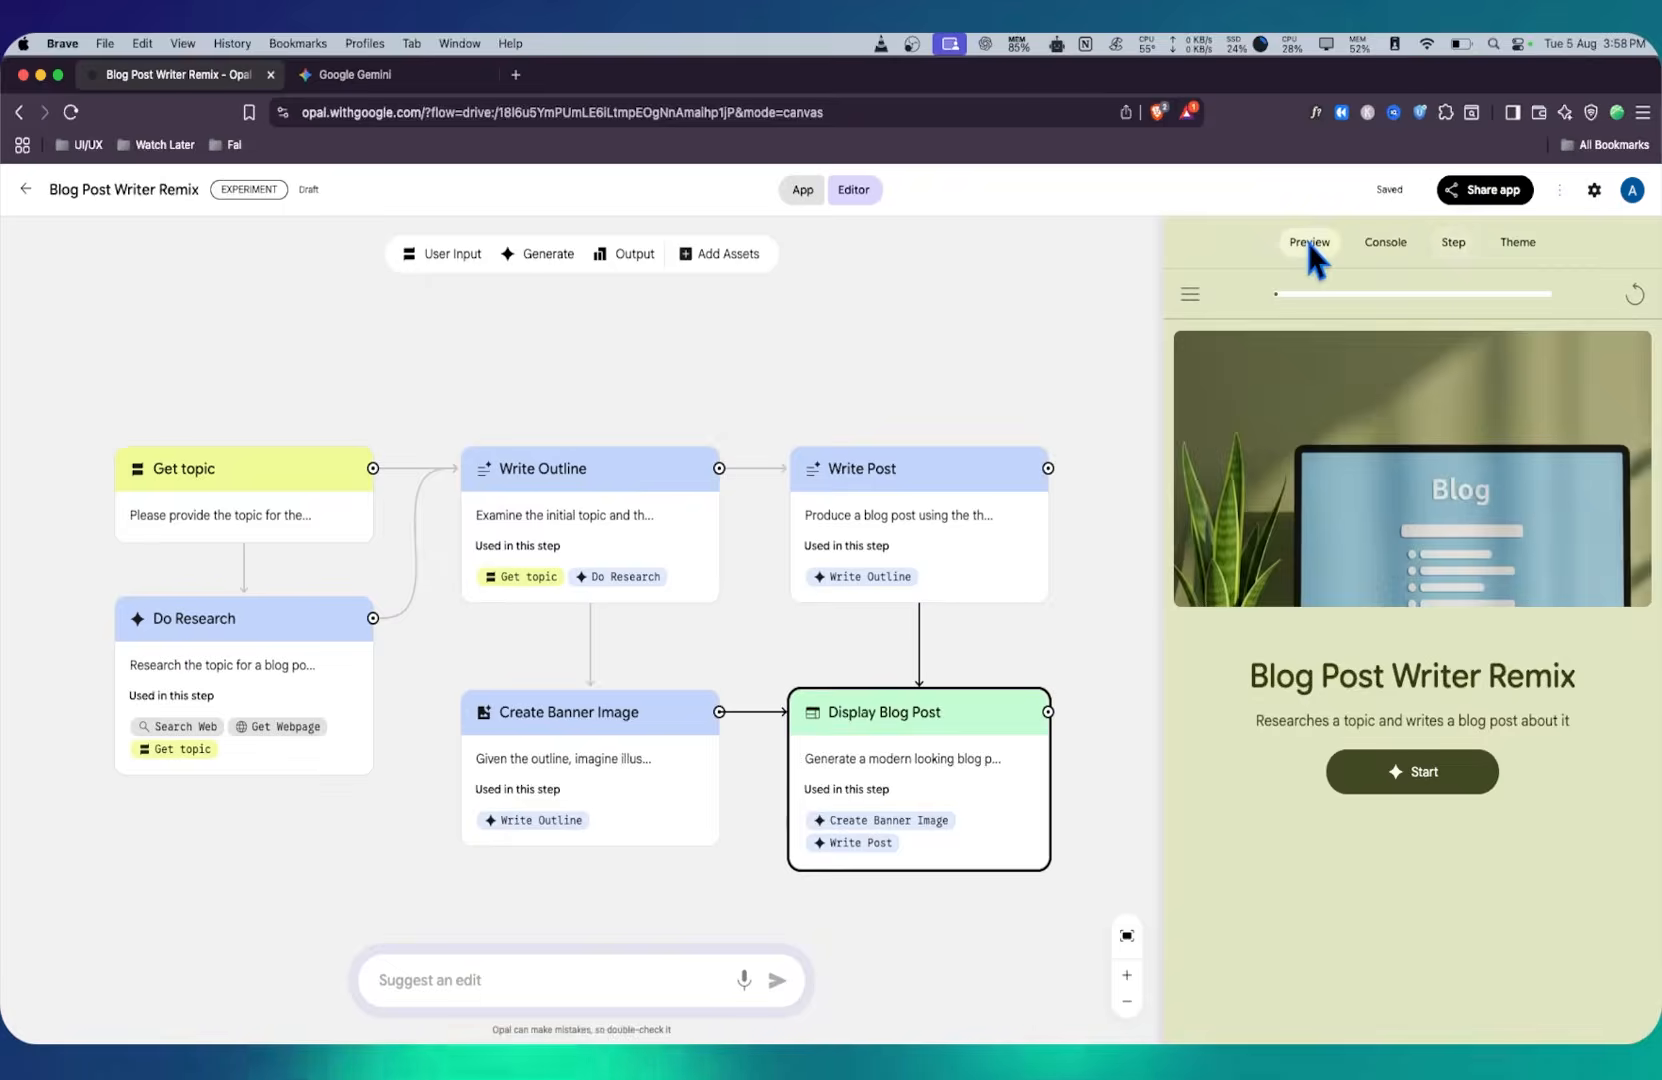
{"action": "left_click", "coordinate": [798, 192]}
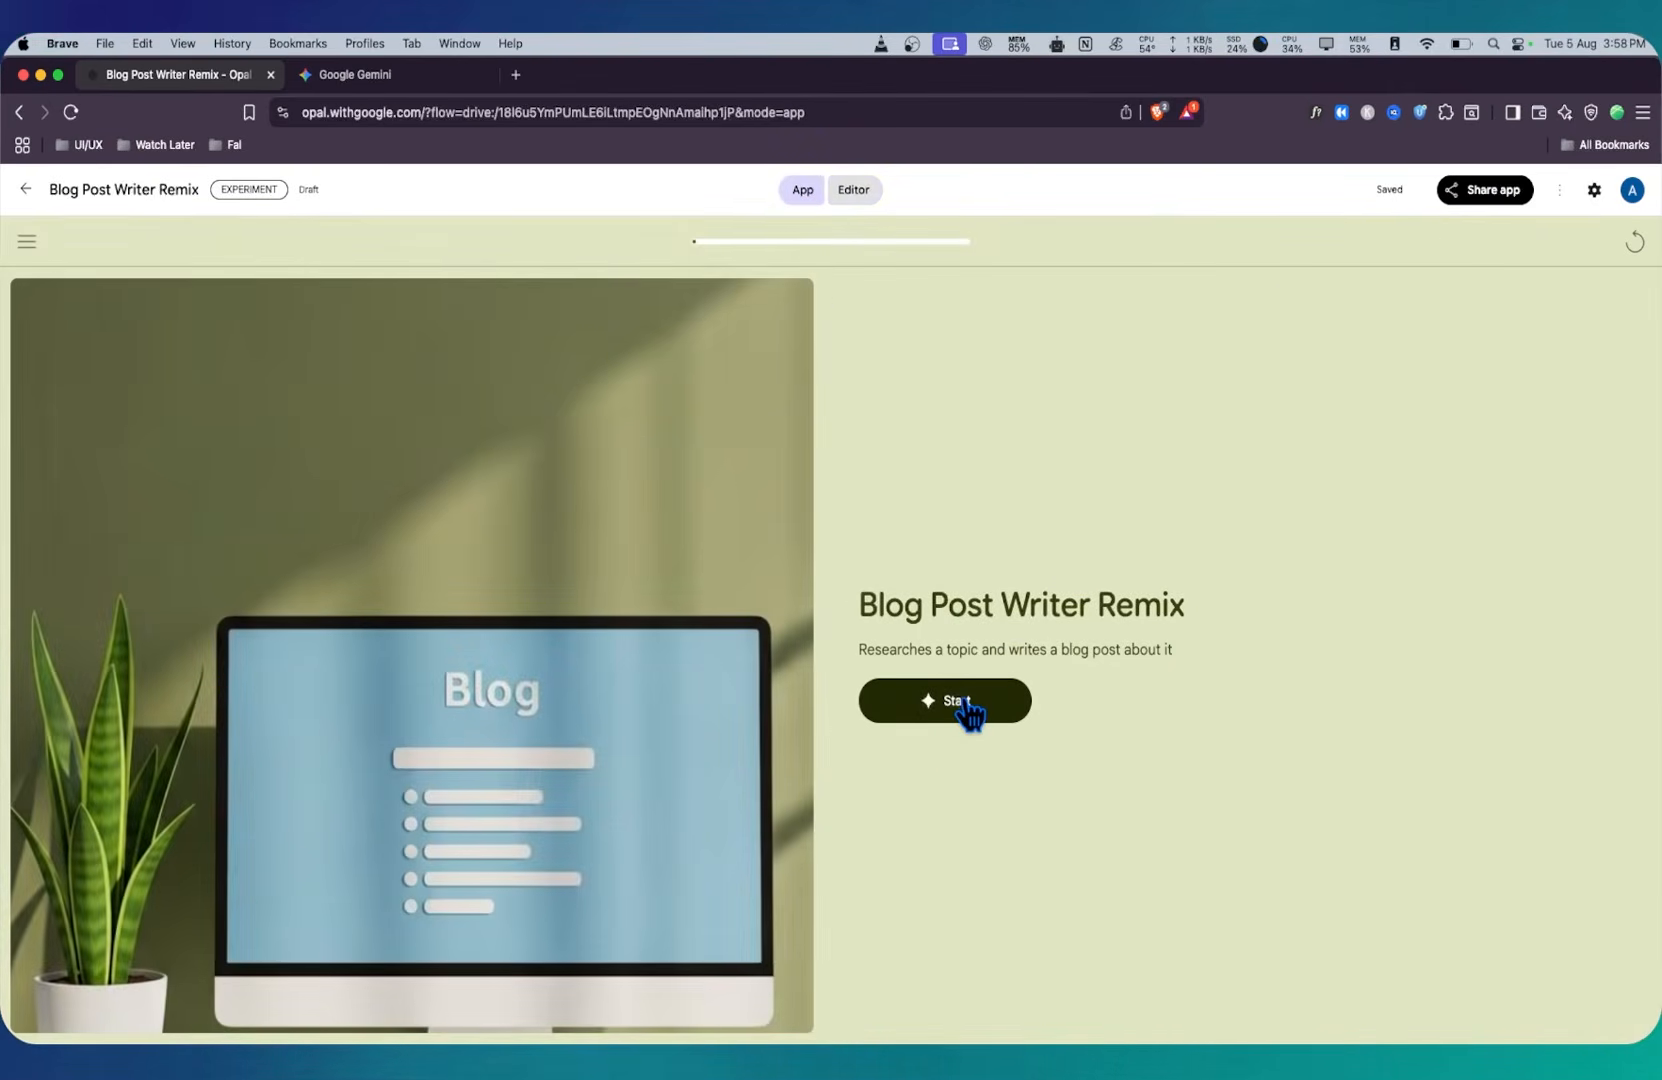
{"action": "left_click", "coordinate": [966, 702]}
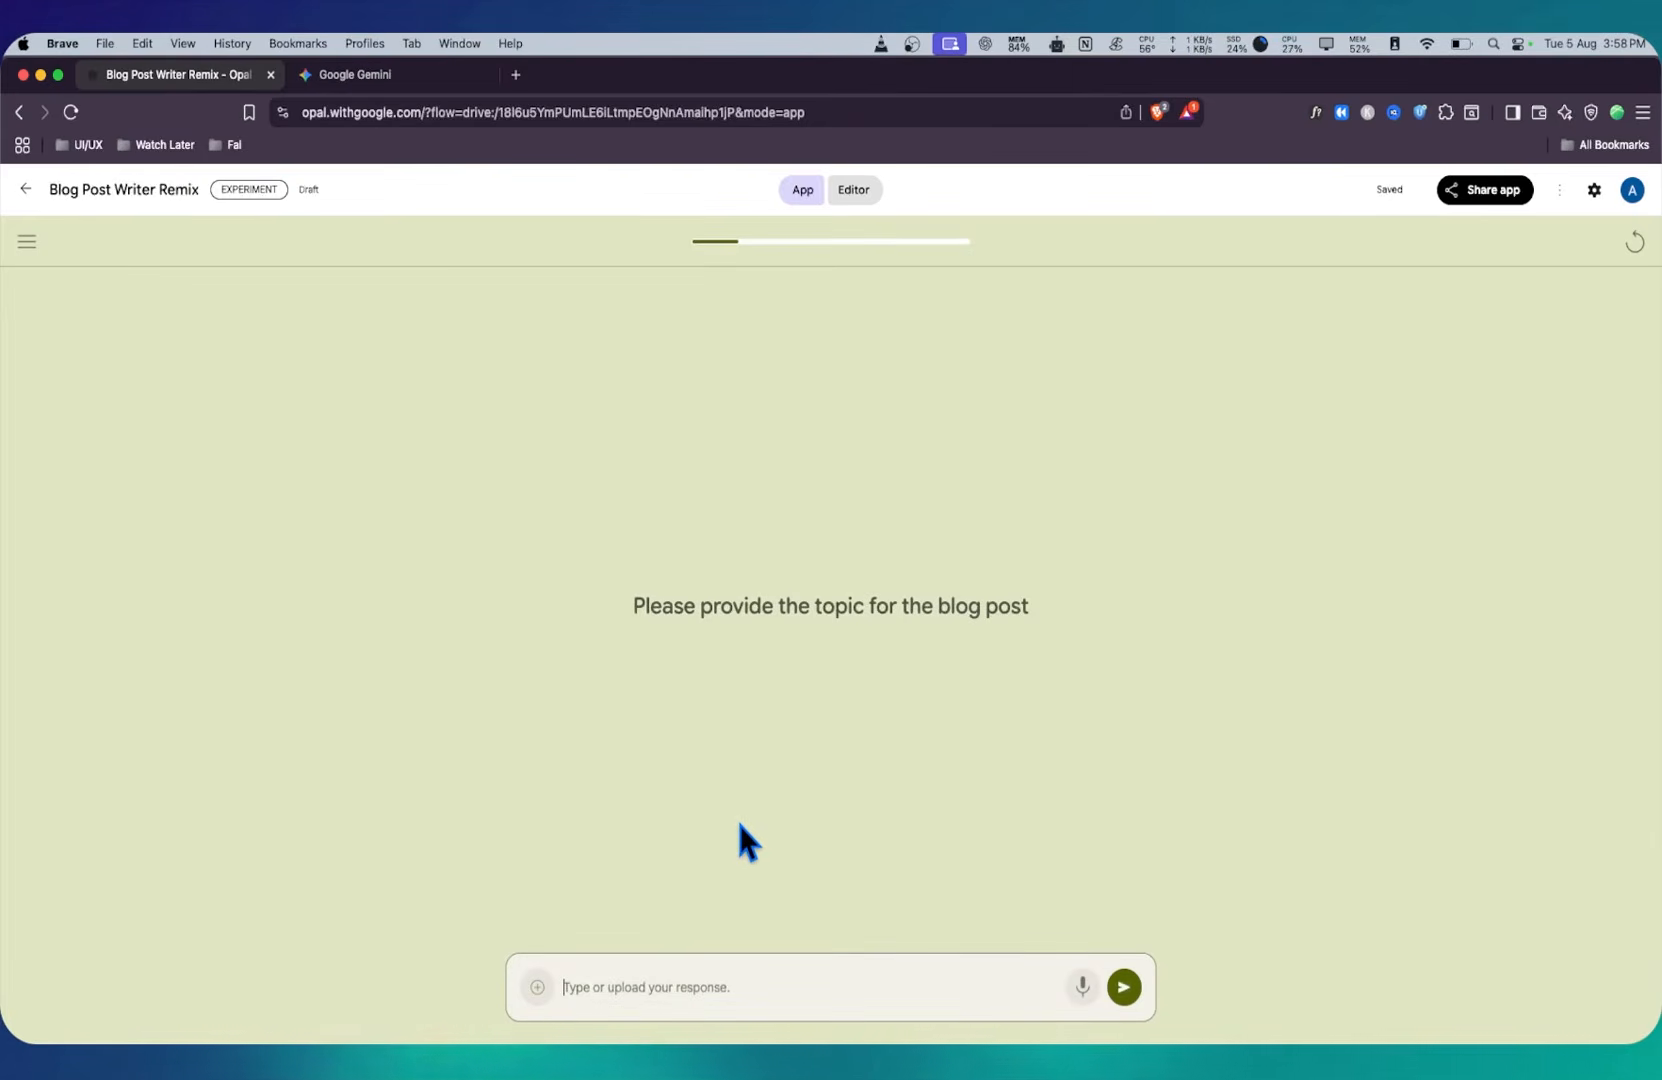
Step: Submit "introduction to n8n" as the blog post topic
{"action": "type", "text": "introducti"}
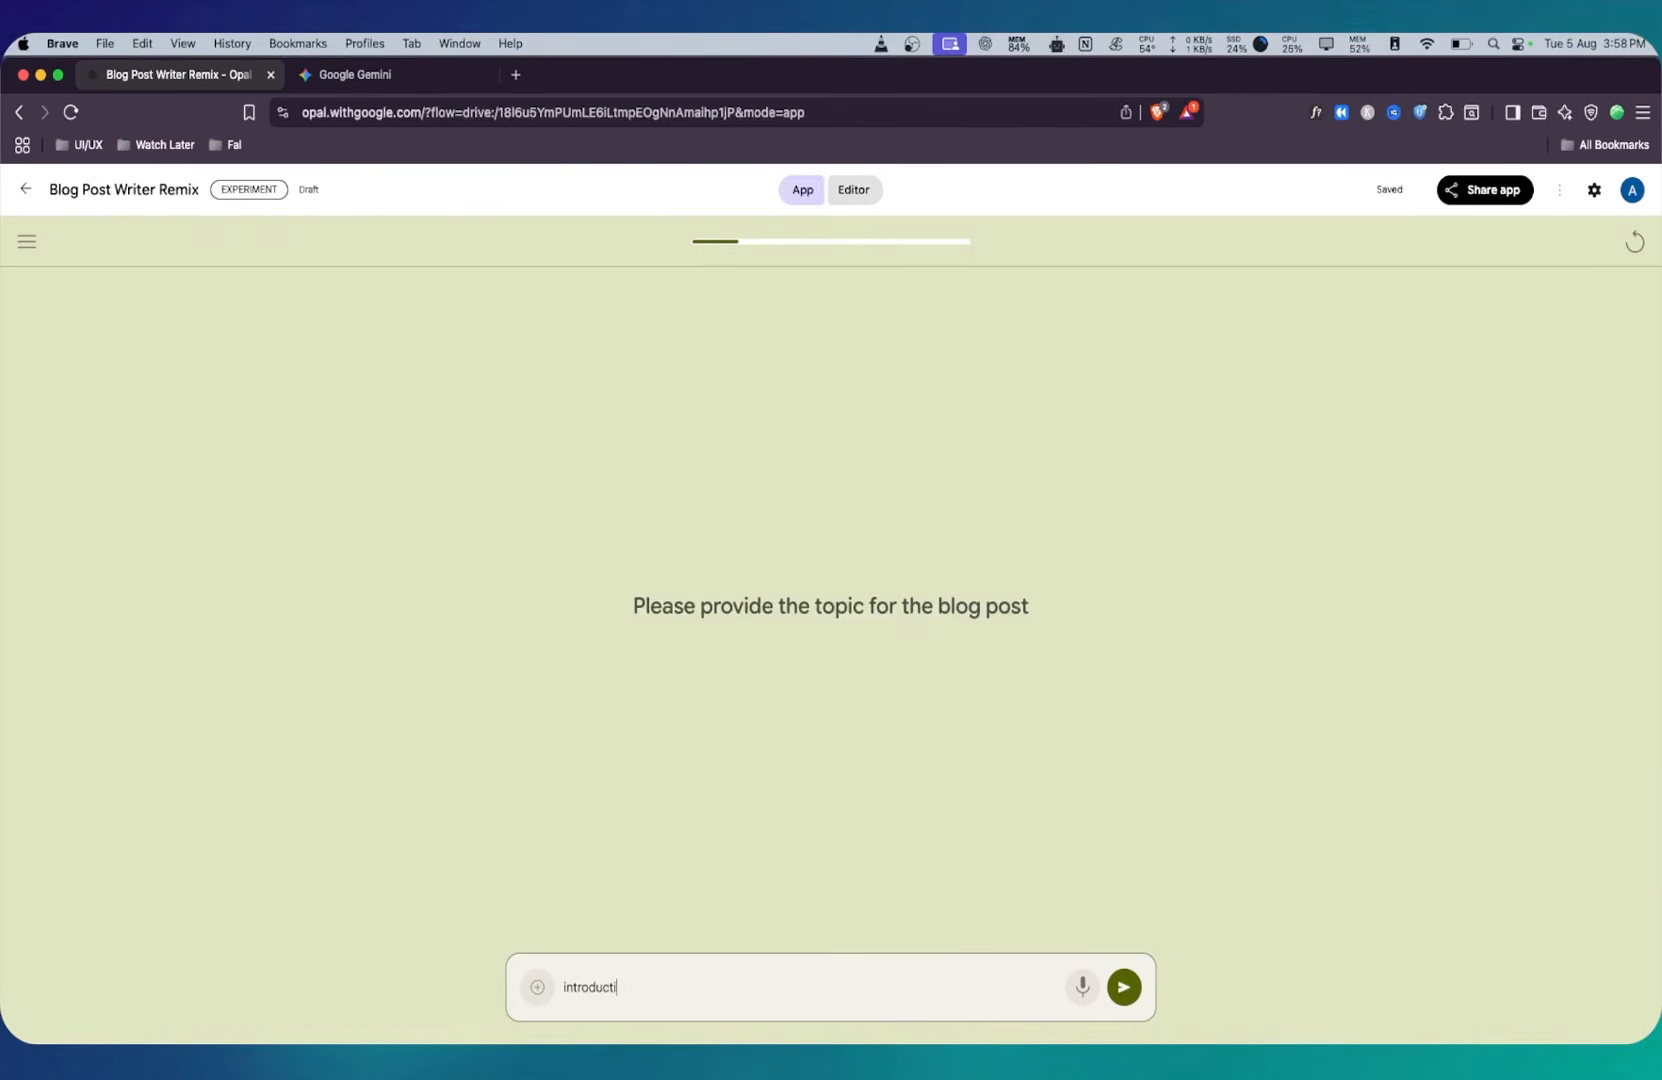
{"action": "type", "text": "on to n8n"}
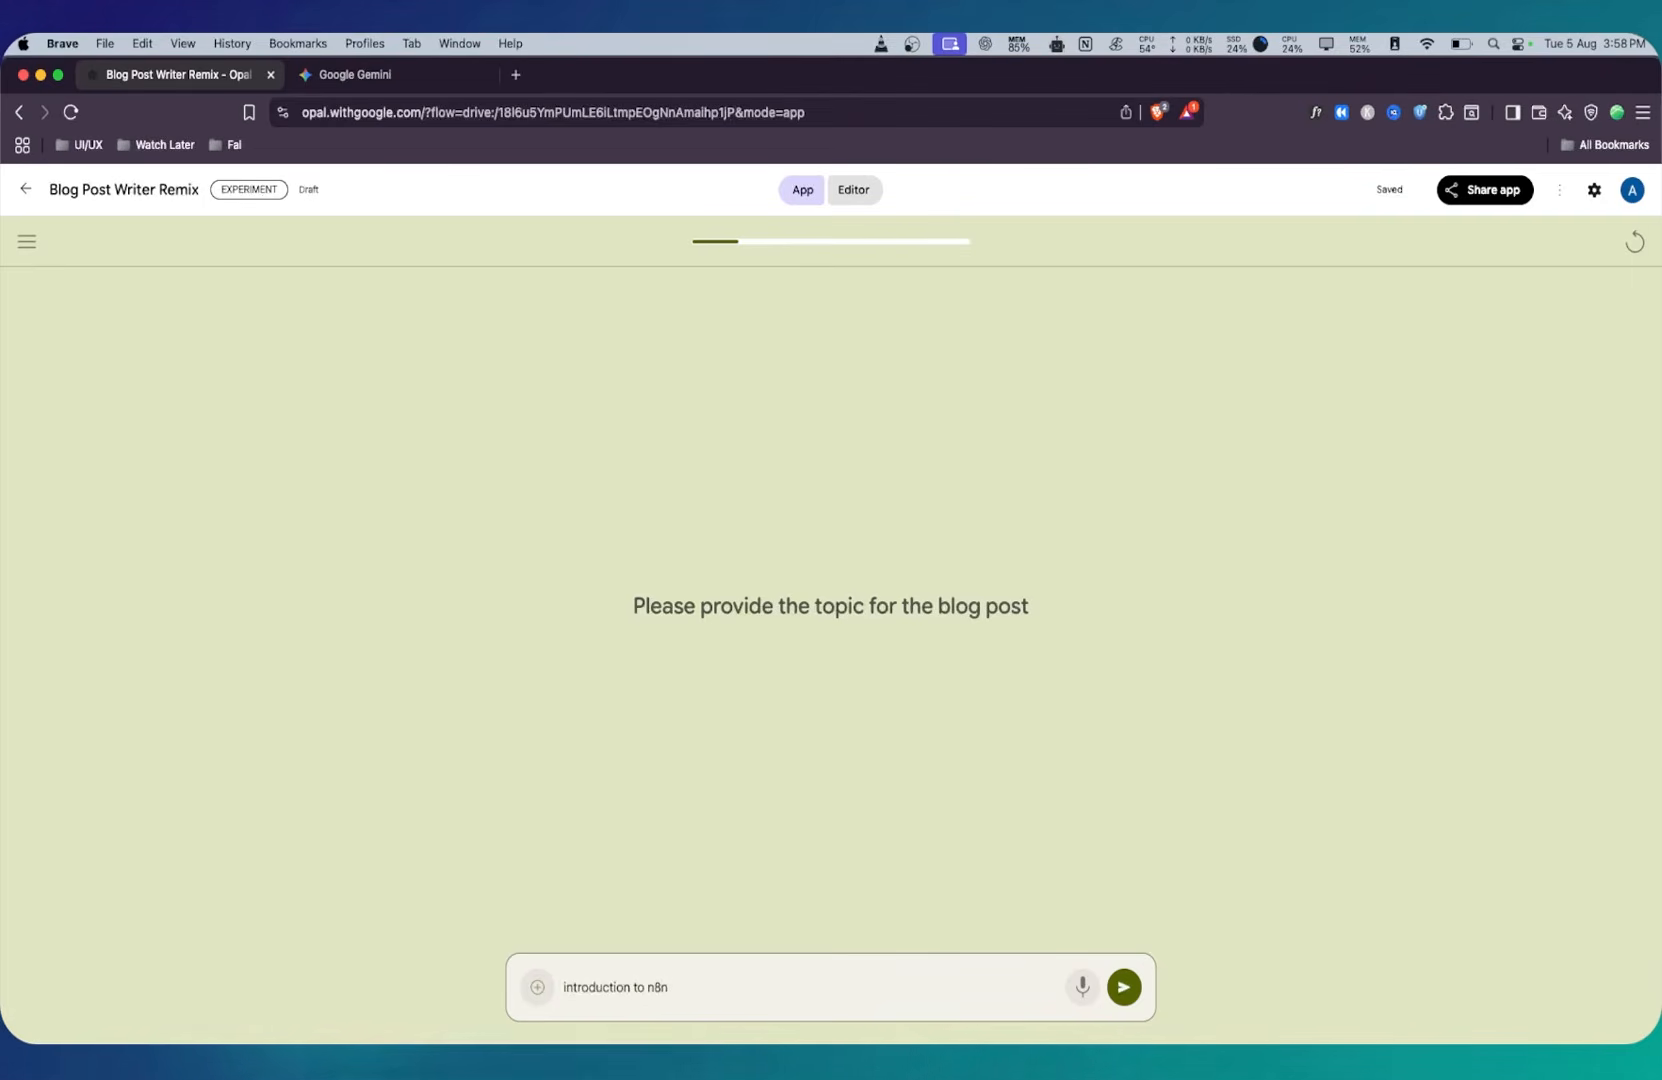
{"action": "key", "text": "Return"}
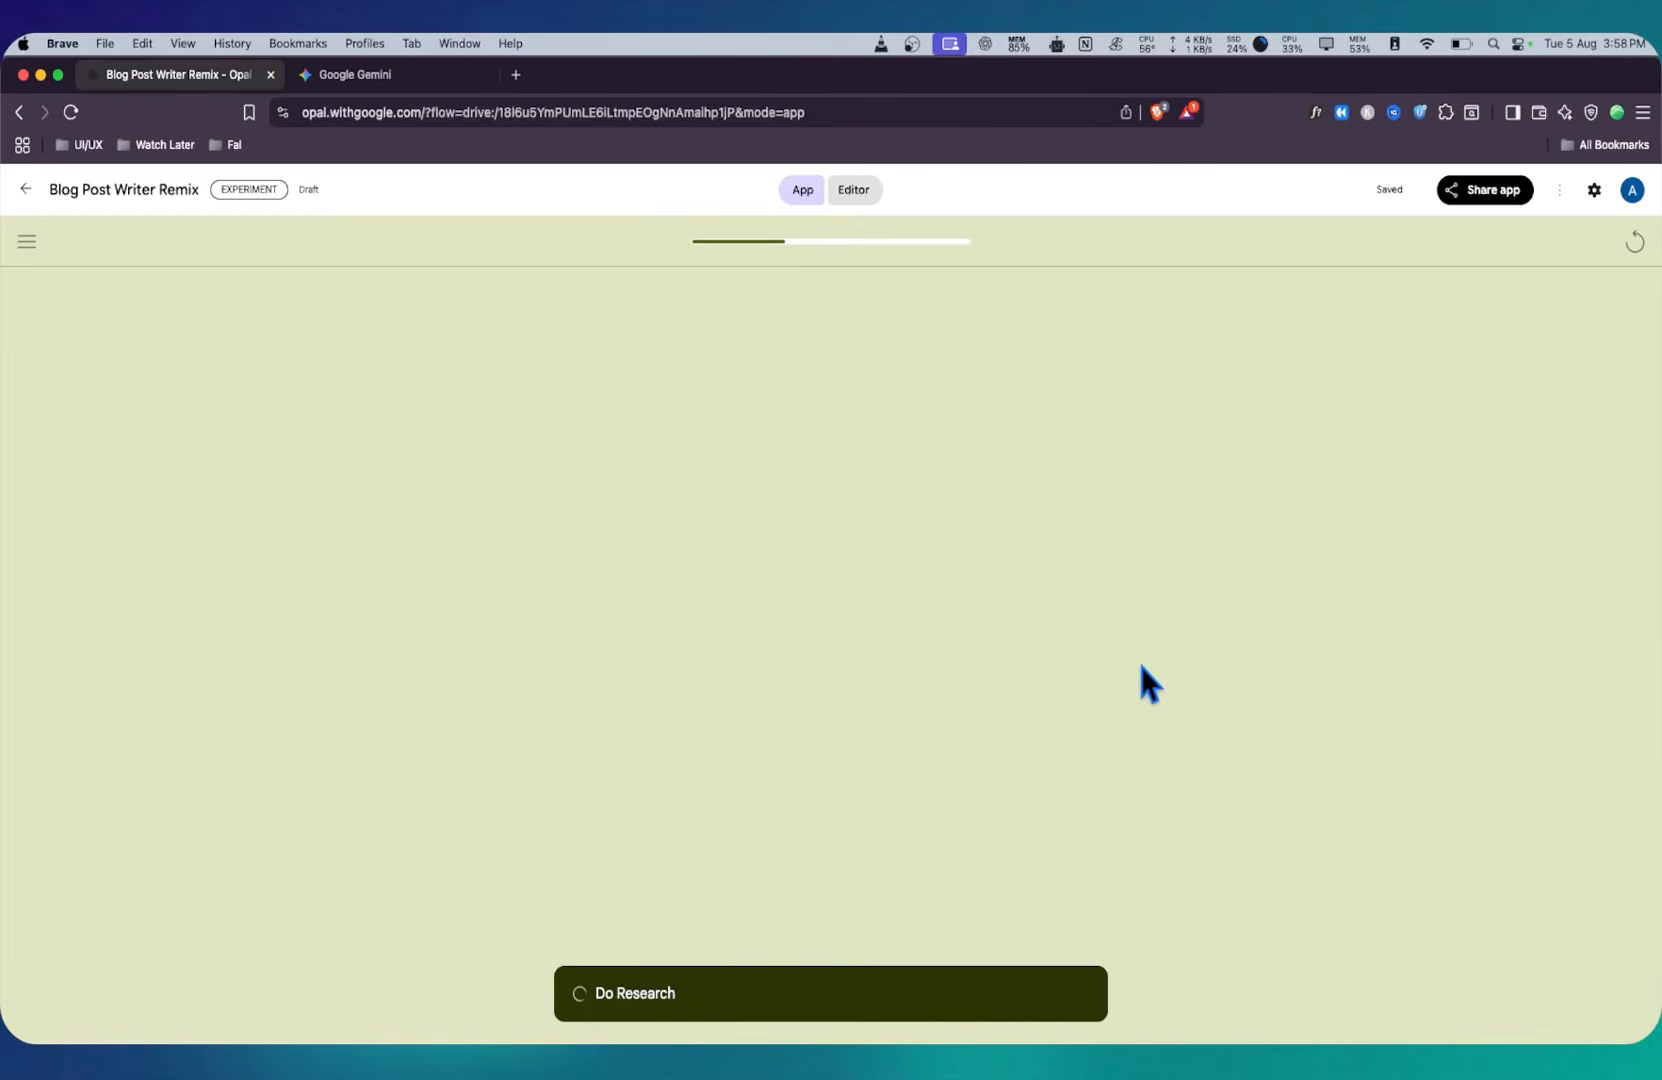
Step: Return to the workflow editor and inspect the Do Research step's plan and first follow-up gemini-2.5-flash call in the run console
{"action": "left_click", "coordinate": [853, 190]}
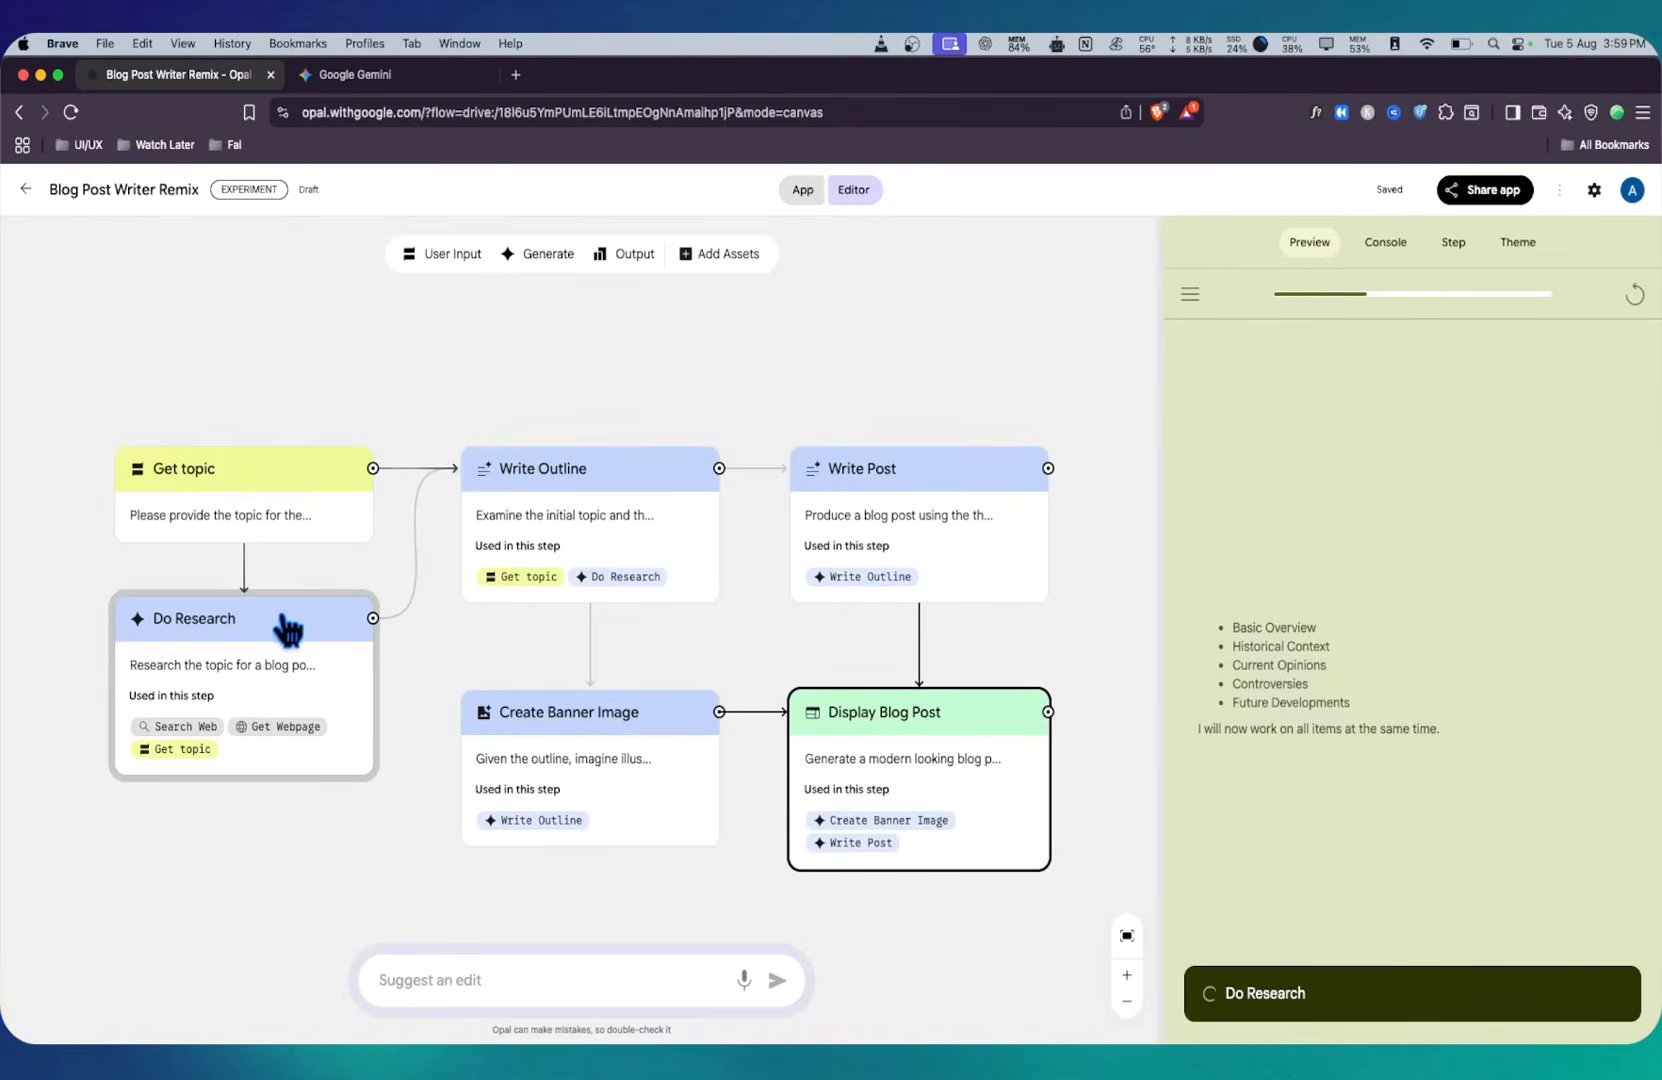
{"action": "left_click", "coordinate": [1387, 244]}
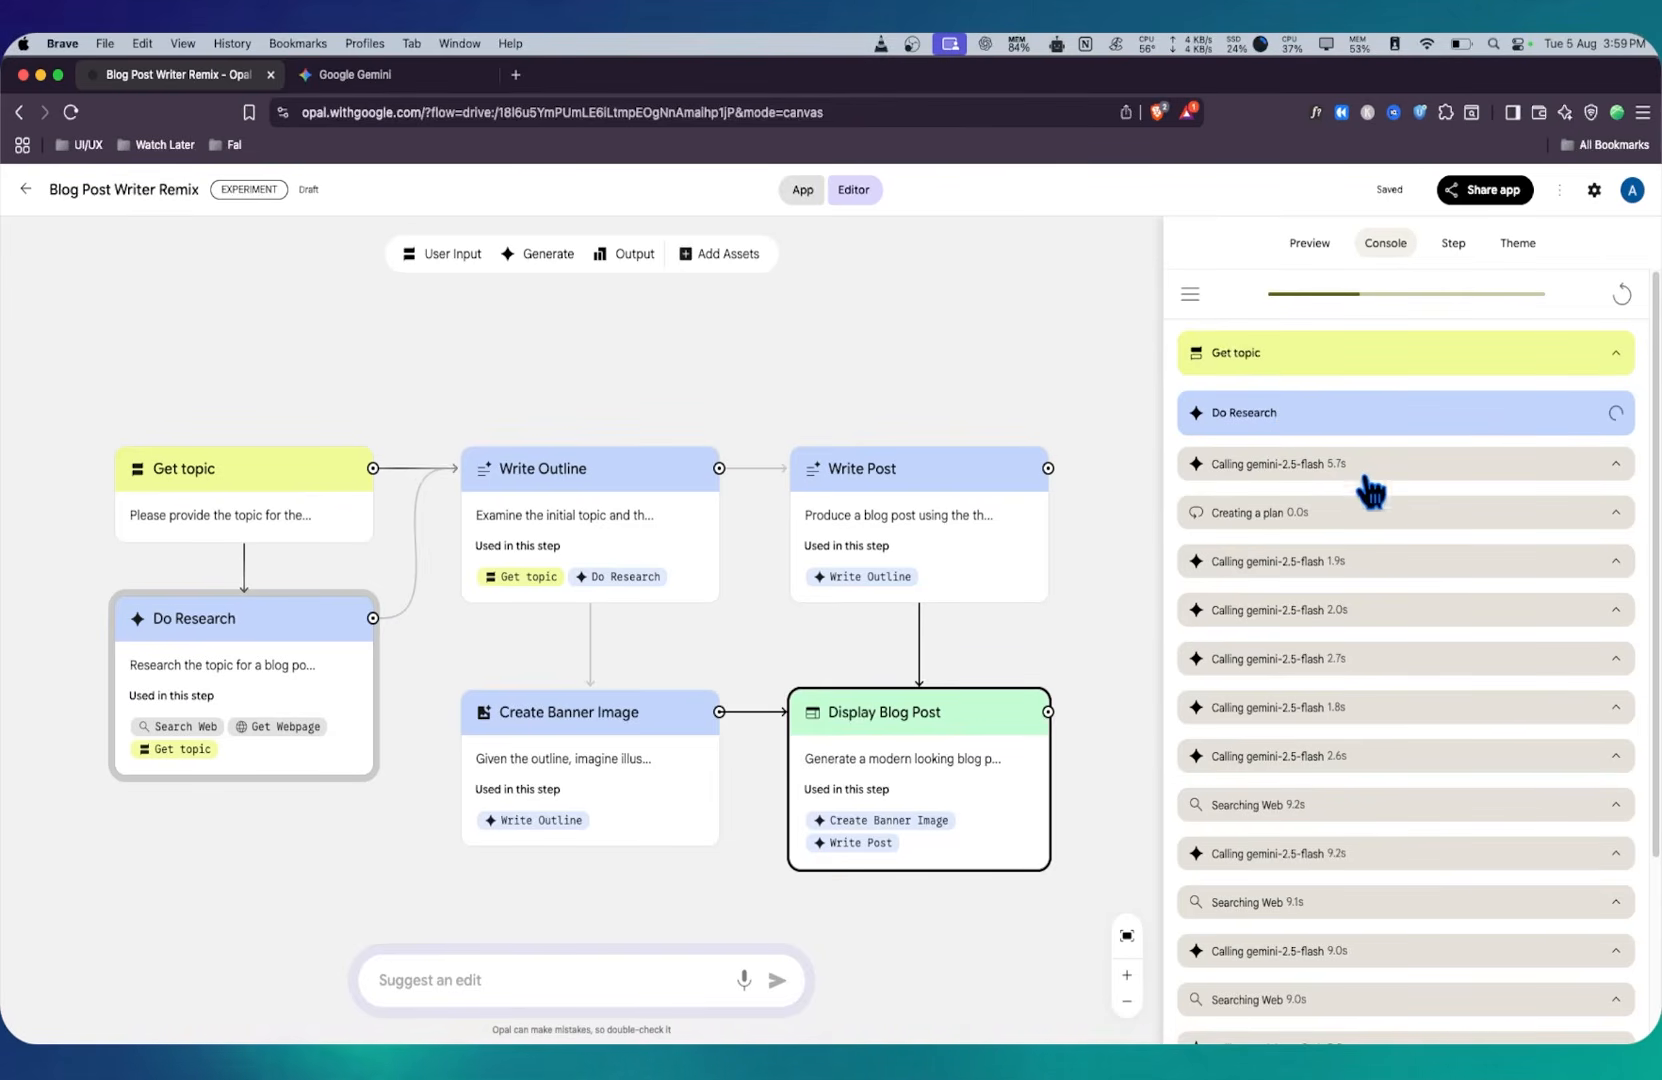
{"action": "left_click", "coordinate": [1340, 514]}
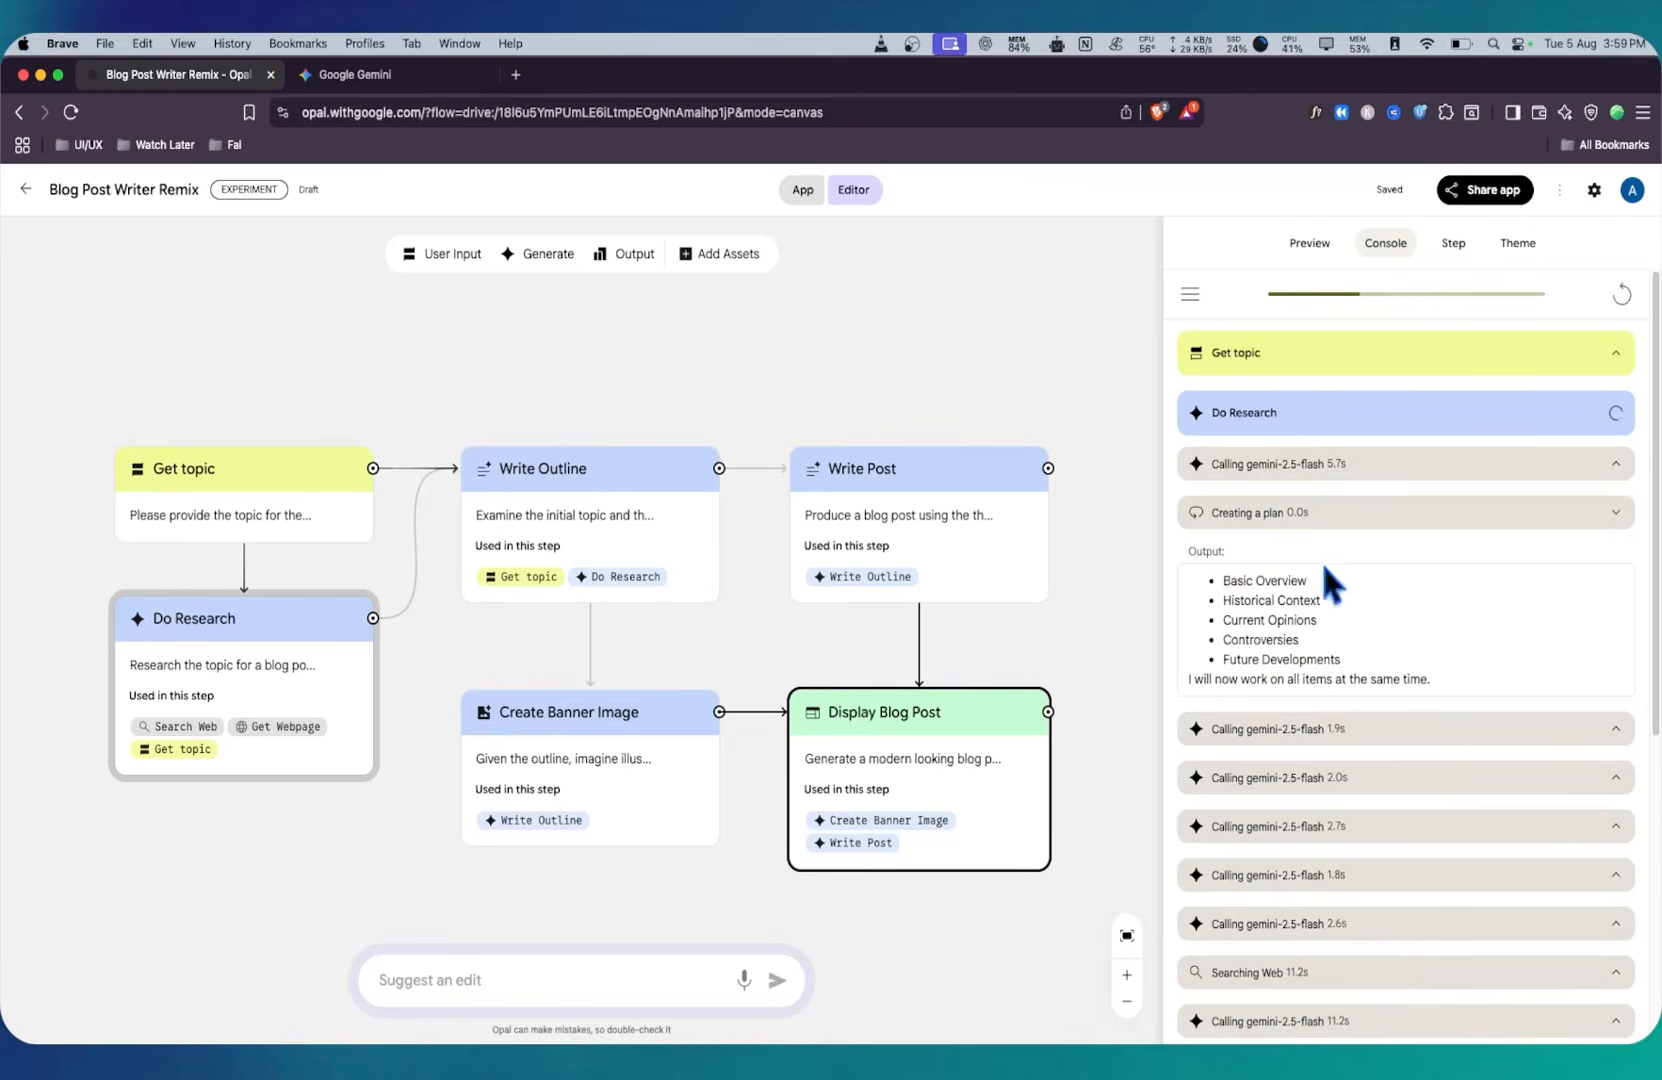
{"action": "left_click_drag", "start_coordinate": [1221, 582], "coordinate": [1341, 660]}
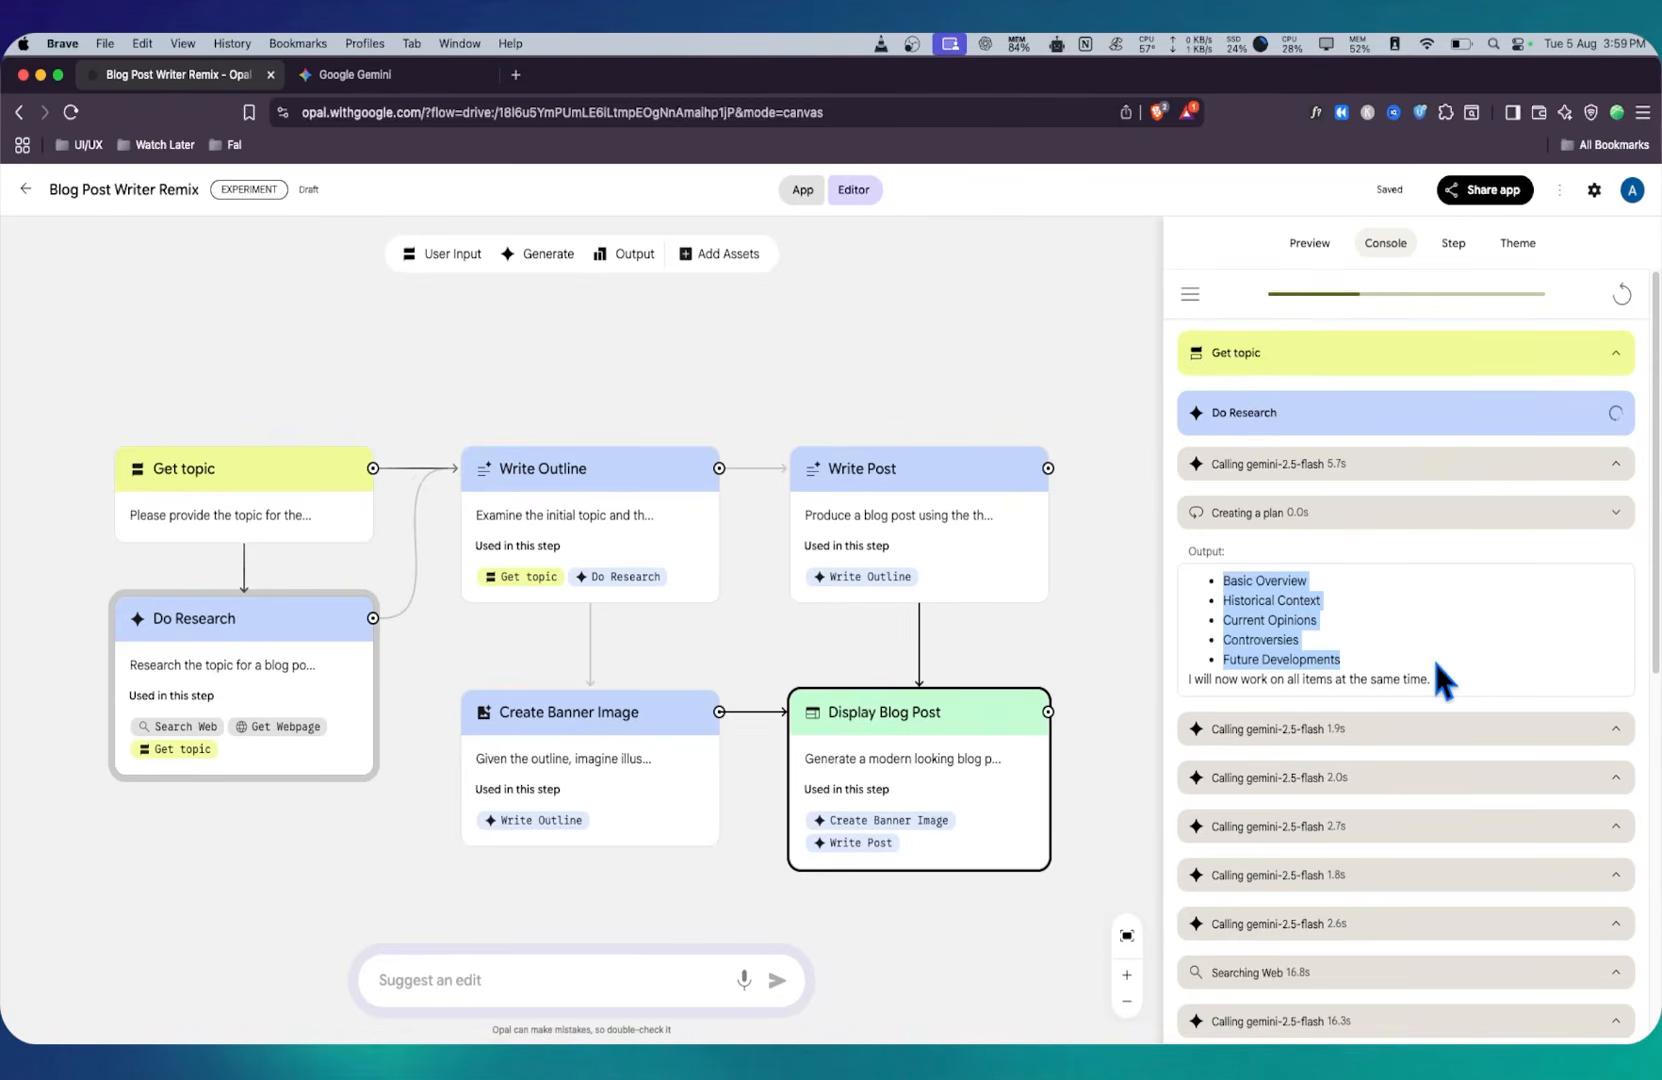
{"action": "left_click", "coordinate": [1338, 742]}
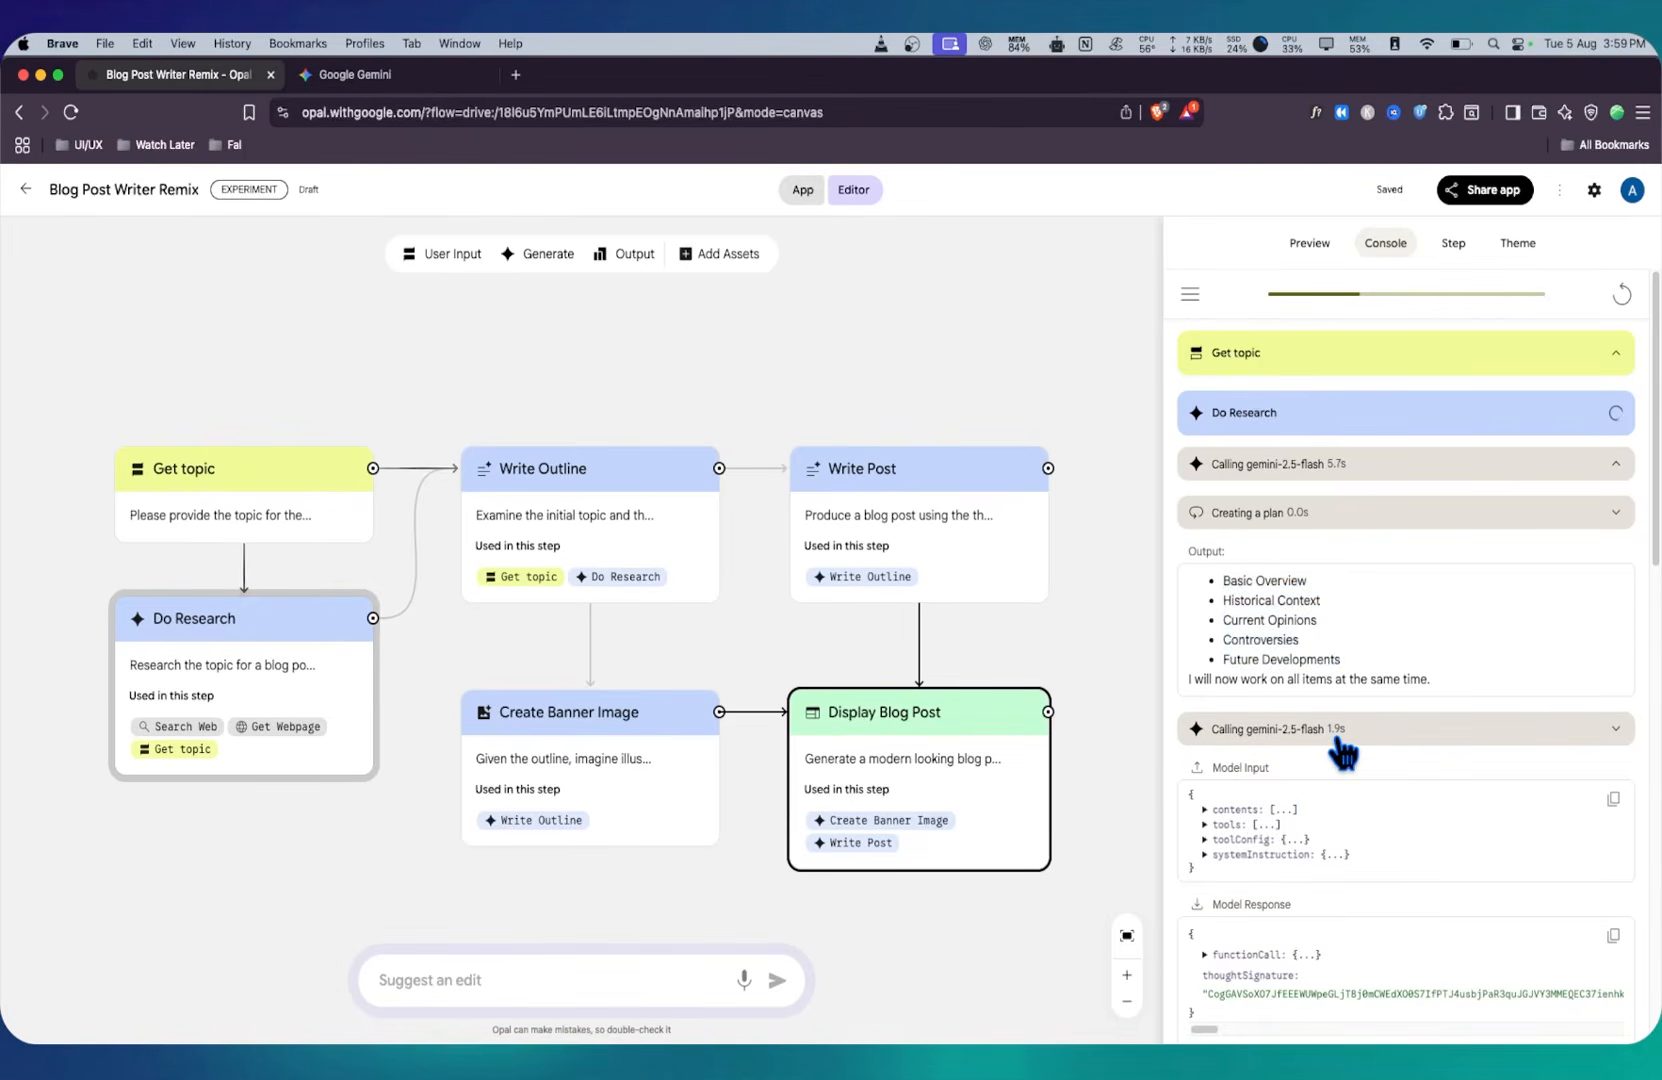
{"action": "left_click", "coordinate": [1334, 744]}
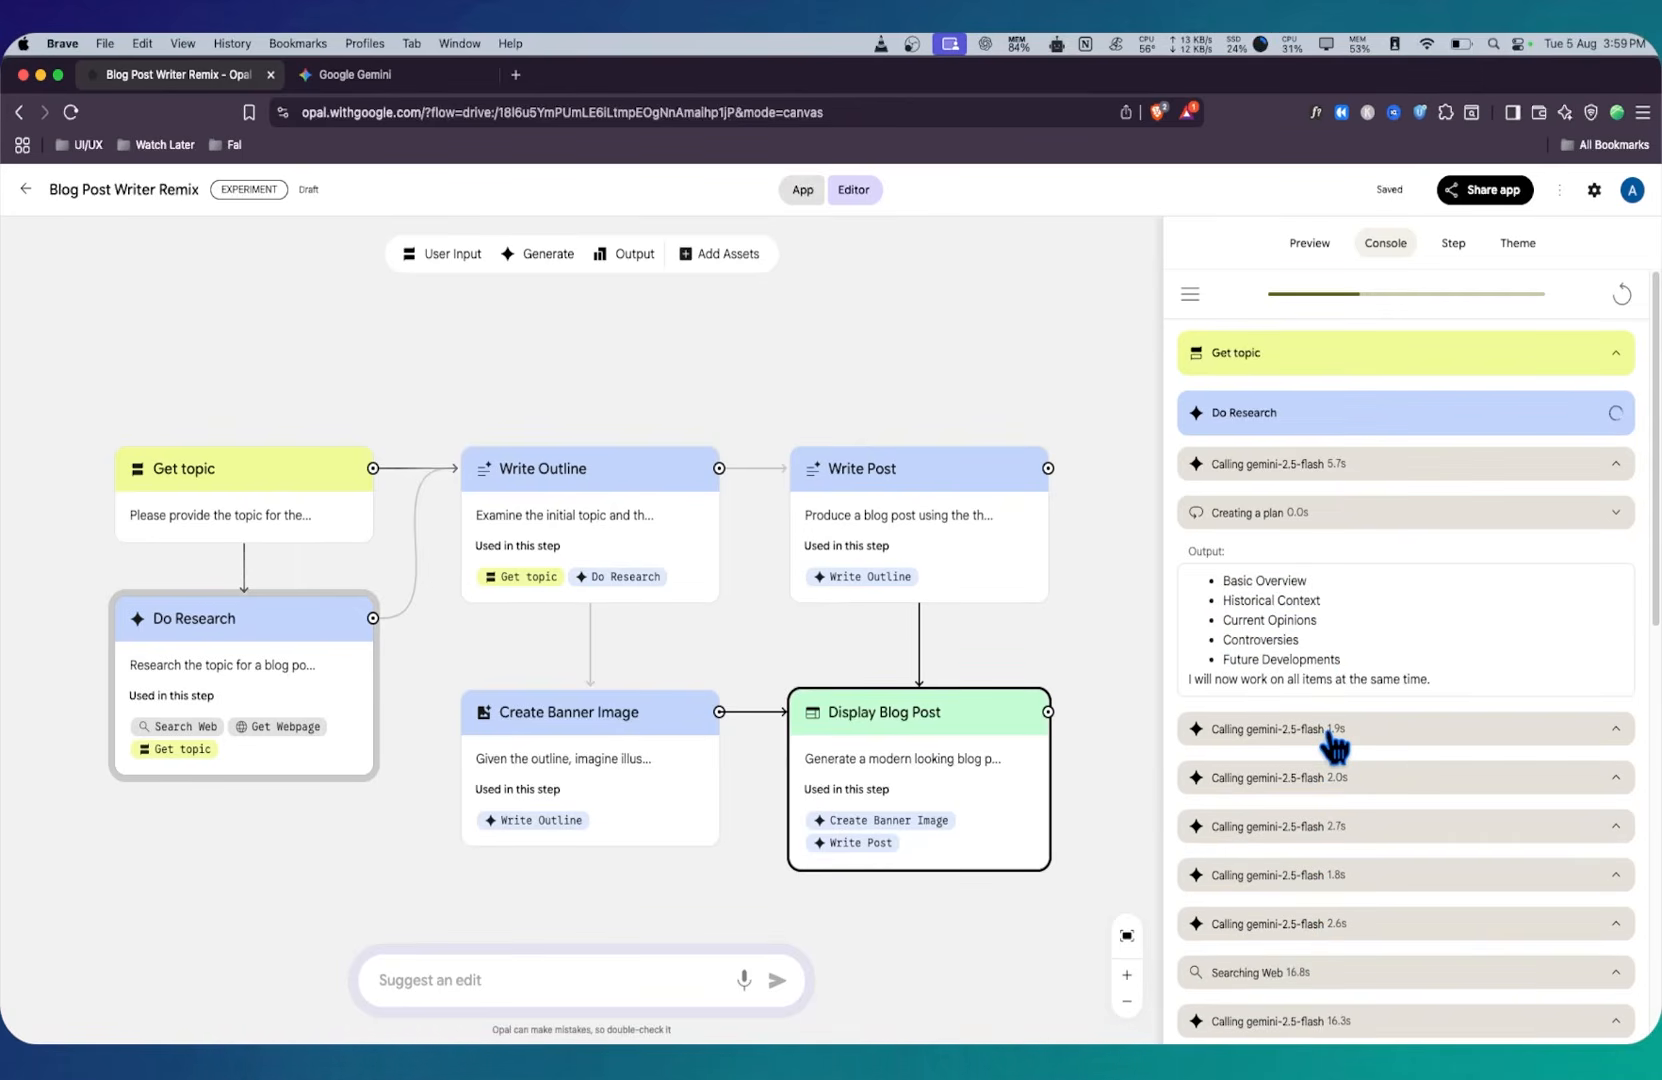
{"action": "scroll", "coordinate": [1393, 805], "scroll_direction": "down", "scroll_amount": 2}
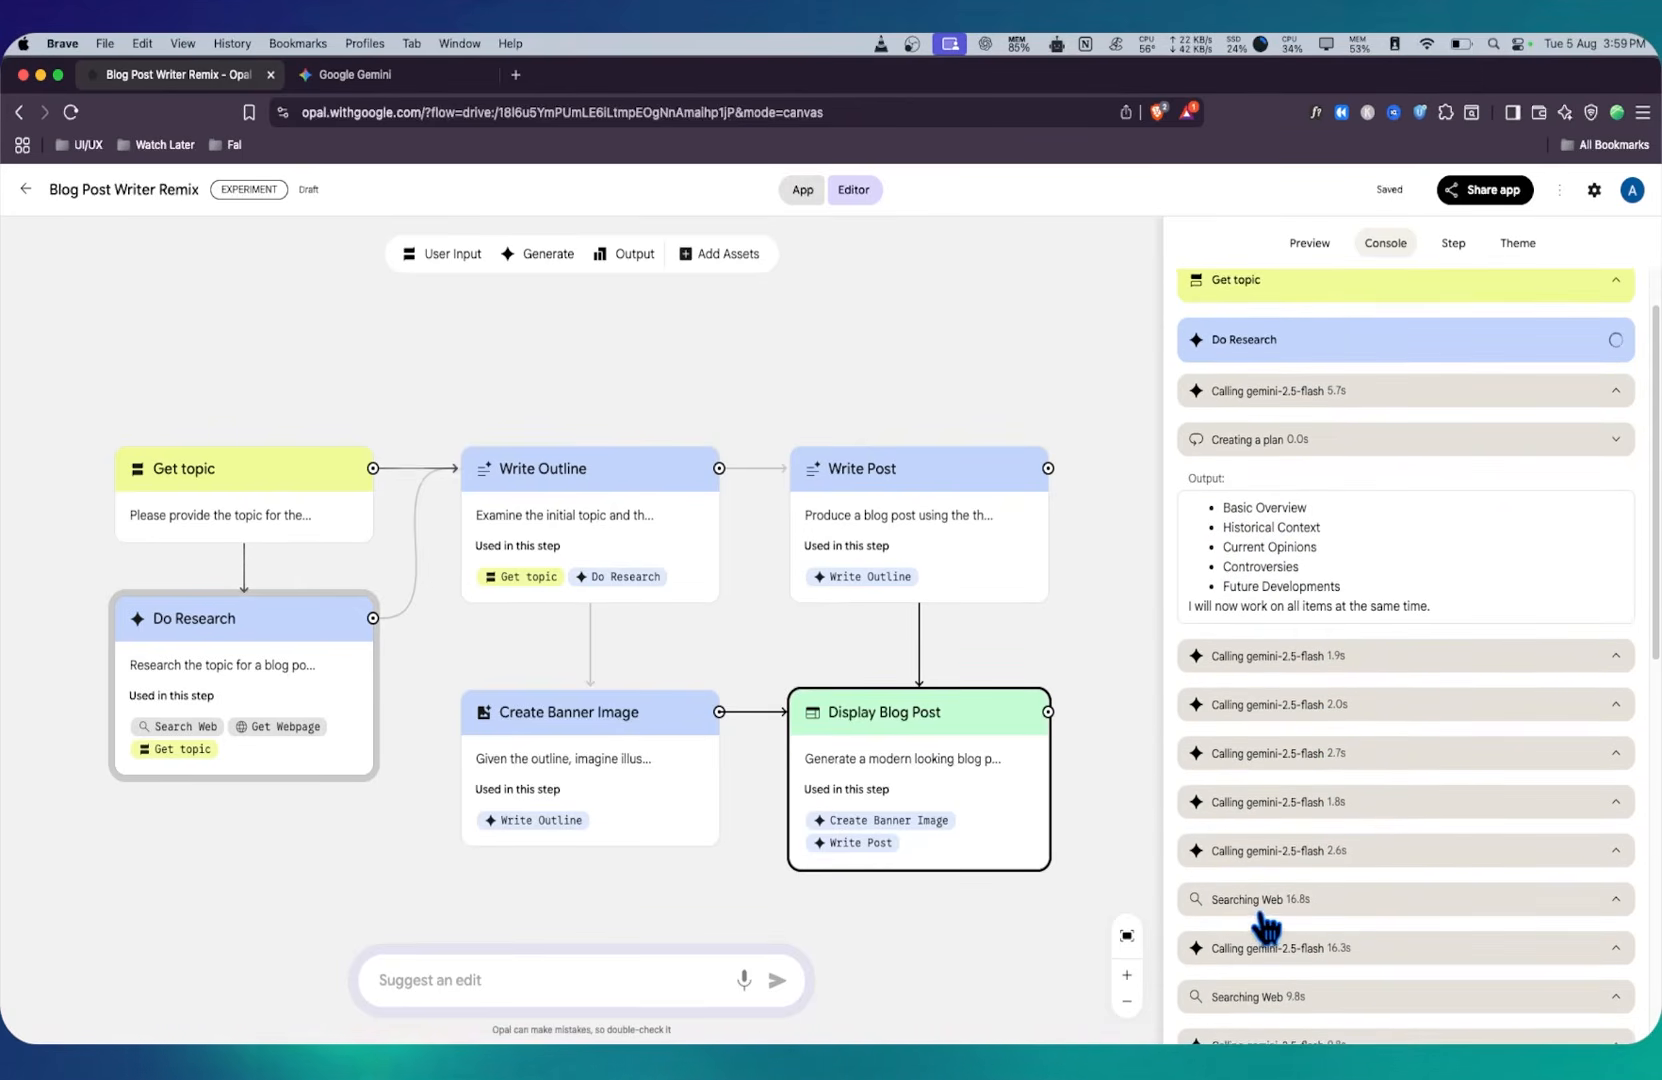
Step: Examine the first web search of the Do Research step, including its search term, summary, references and search links
{"action": "left_click", "coordinate": [1262, 905]}
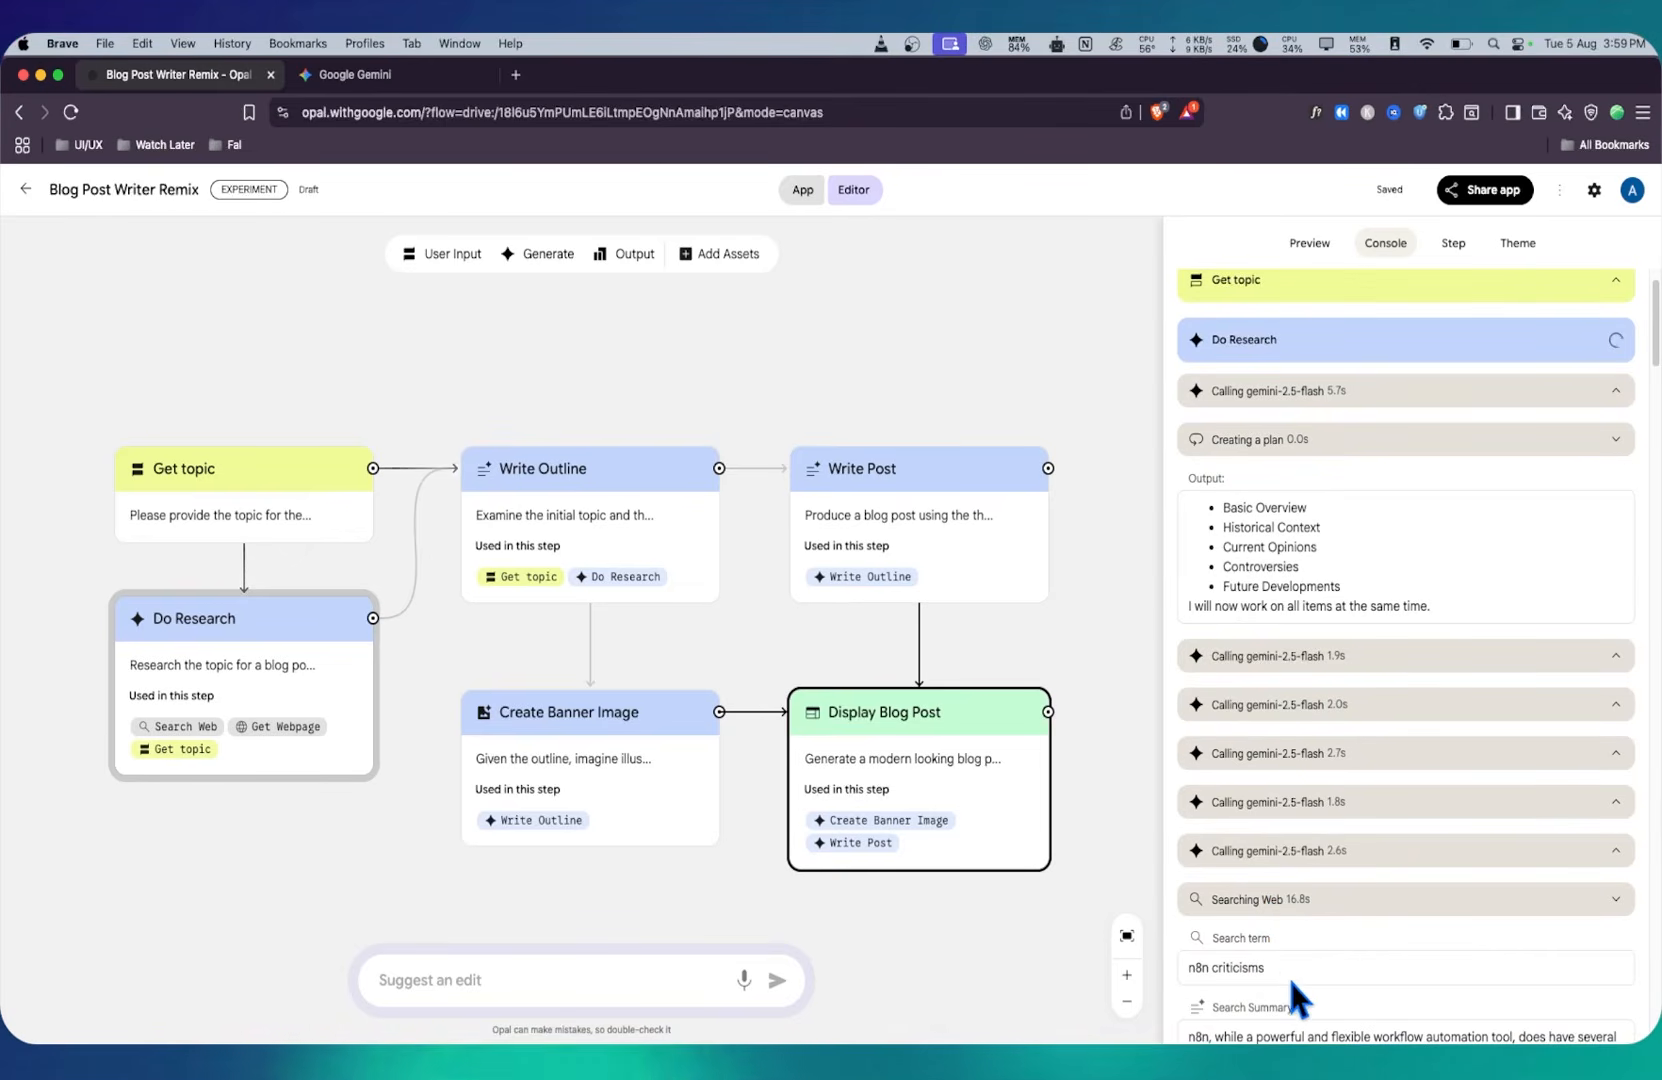
{"action": "scroll", "coordinate": [1261, 953], "scroll_direction": "down", "scroll_amount": 2}
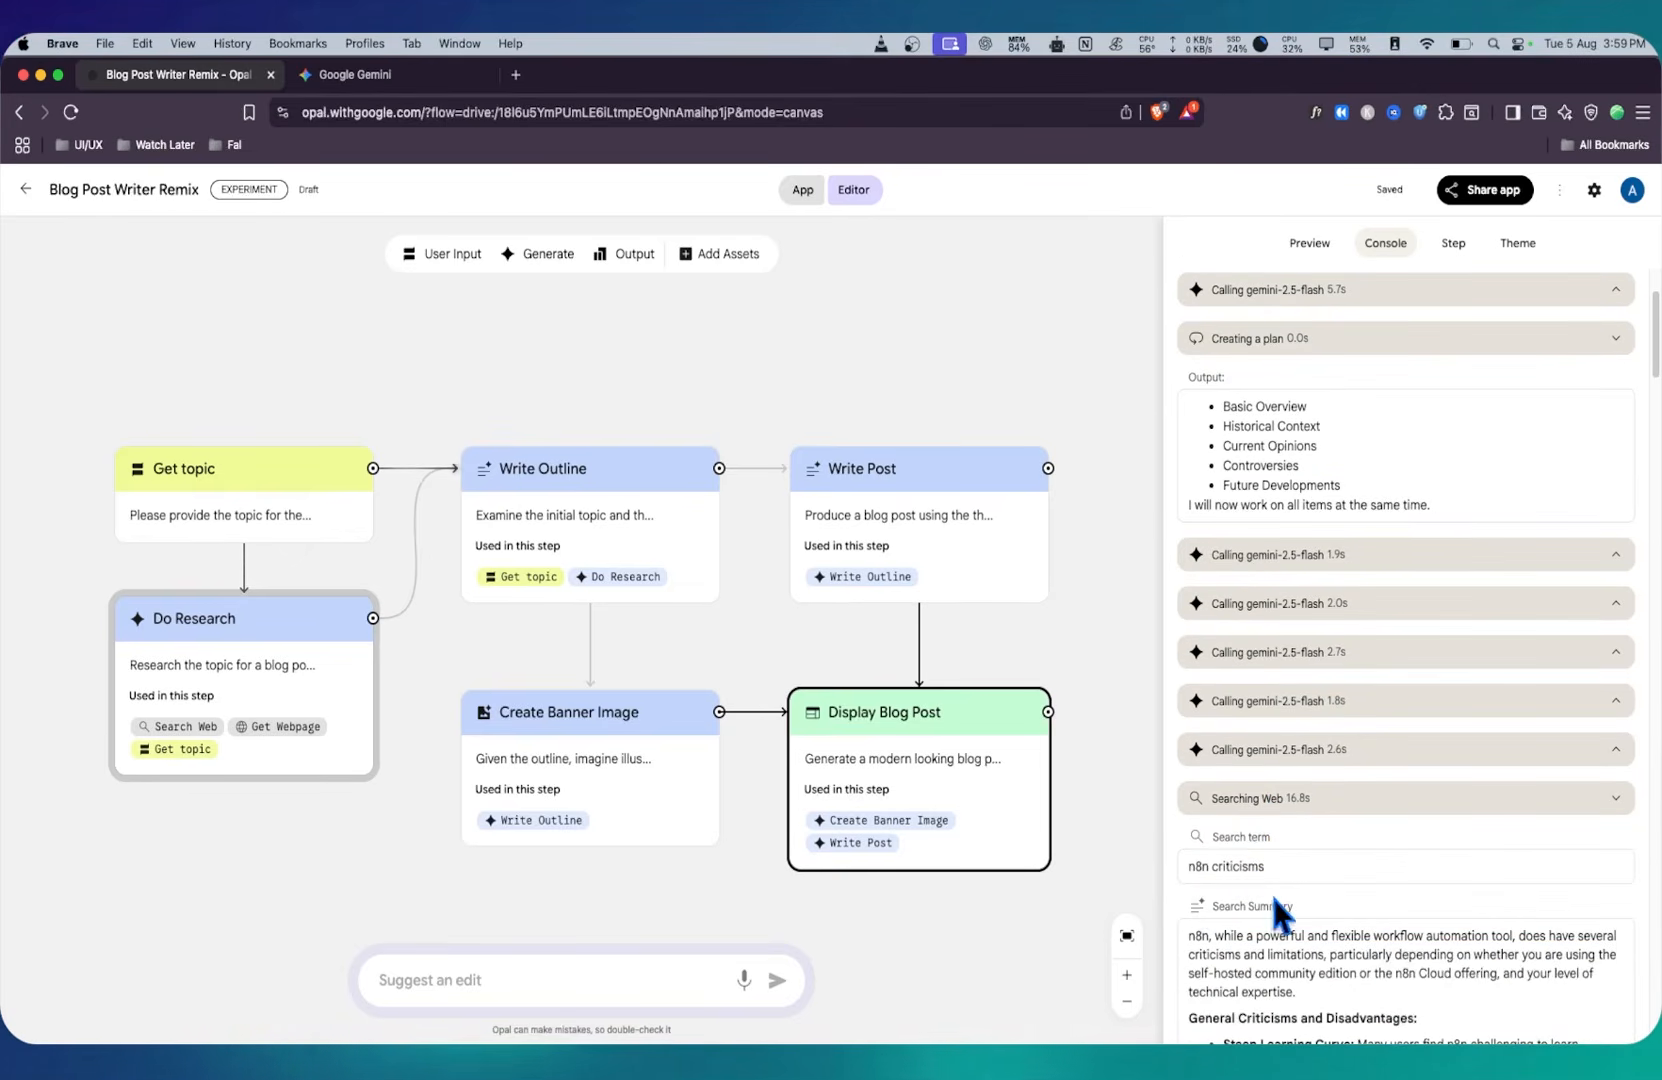
{"action": "scroll", "coordinate": [1272, 895], "scroll_direction": "down", "scroll_amount": 4}
{"action": "scroll", "coordinate": [1272, 895], "scroll_direction": "down", "scroll_amount": 15}
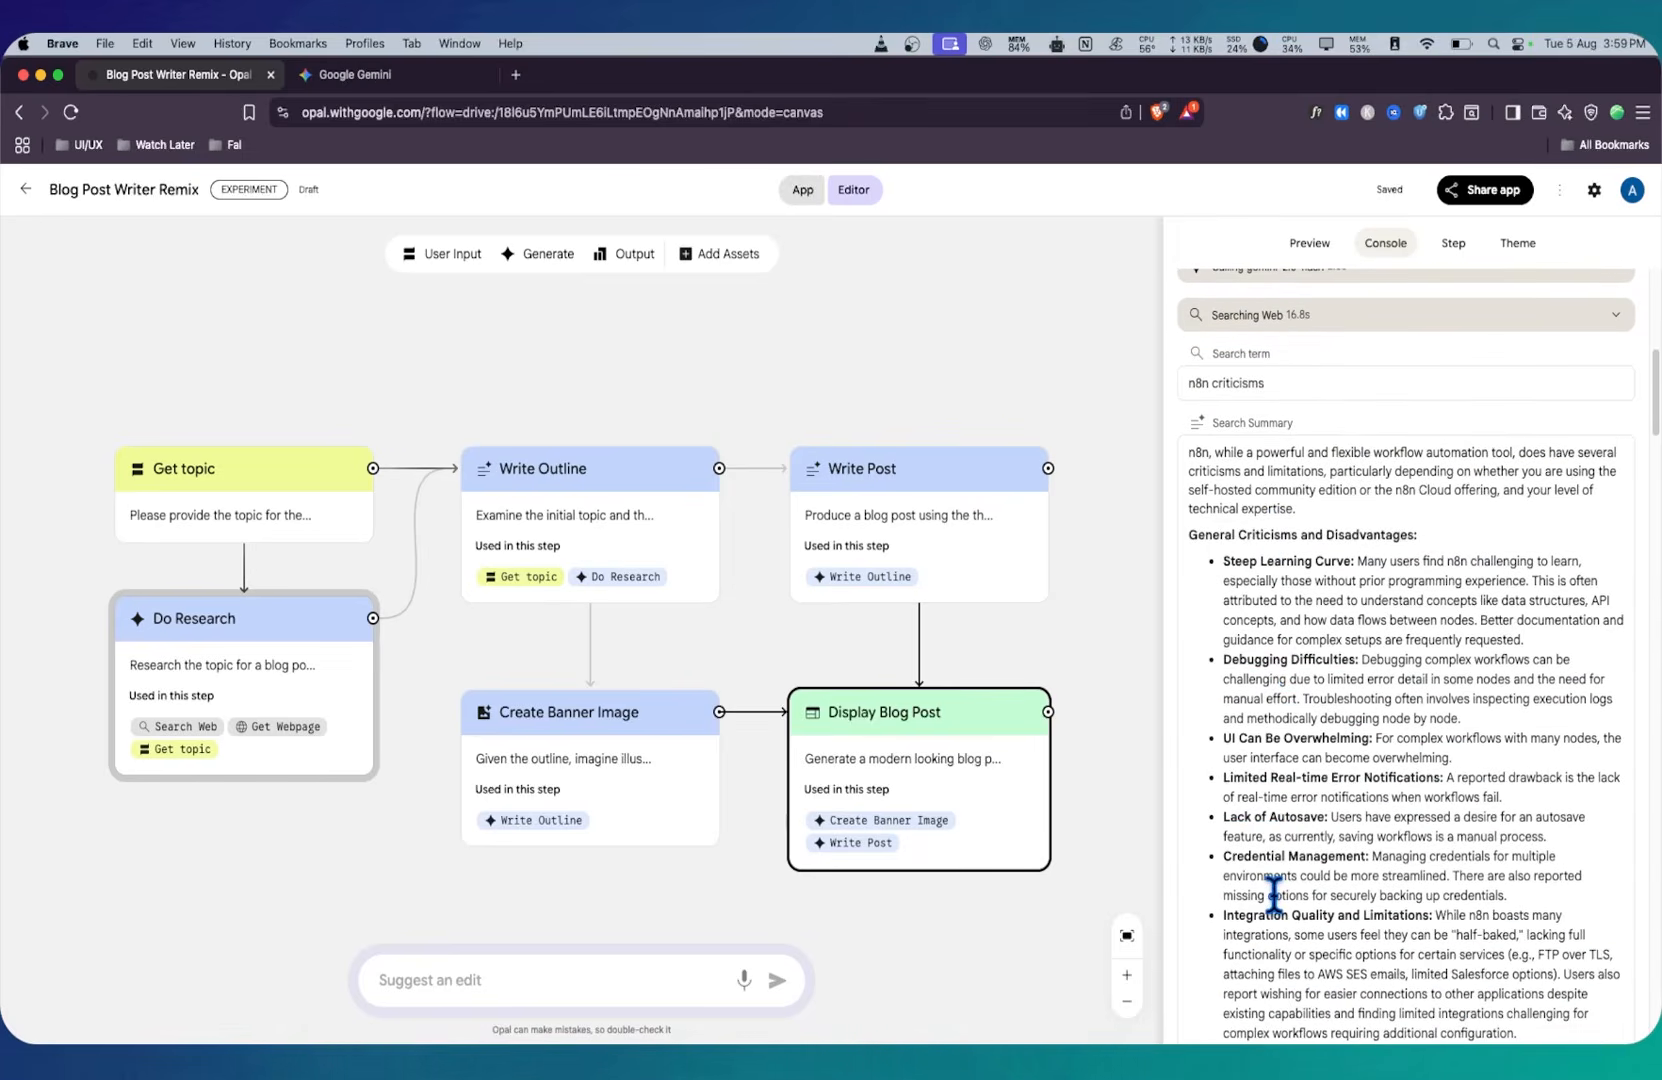
{"action": "scroll", "coordinate": [1272, 895], "scroll_direction": "down", "scroll_amount": 10}
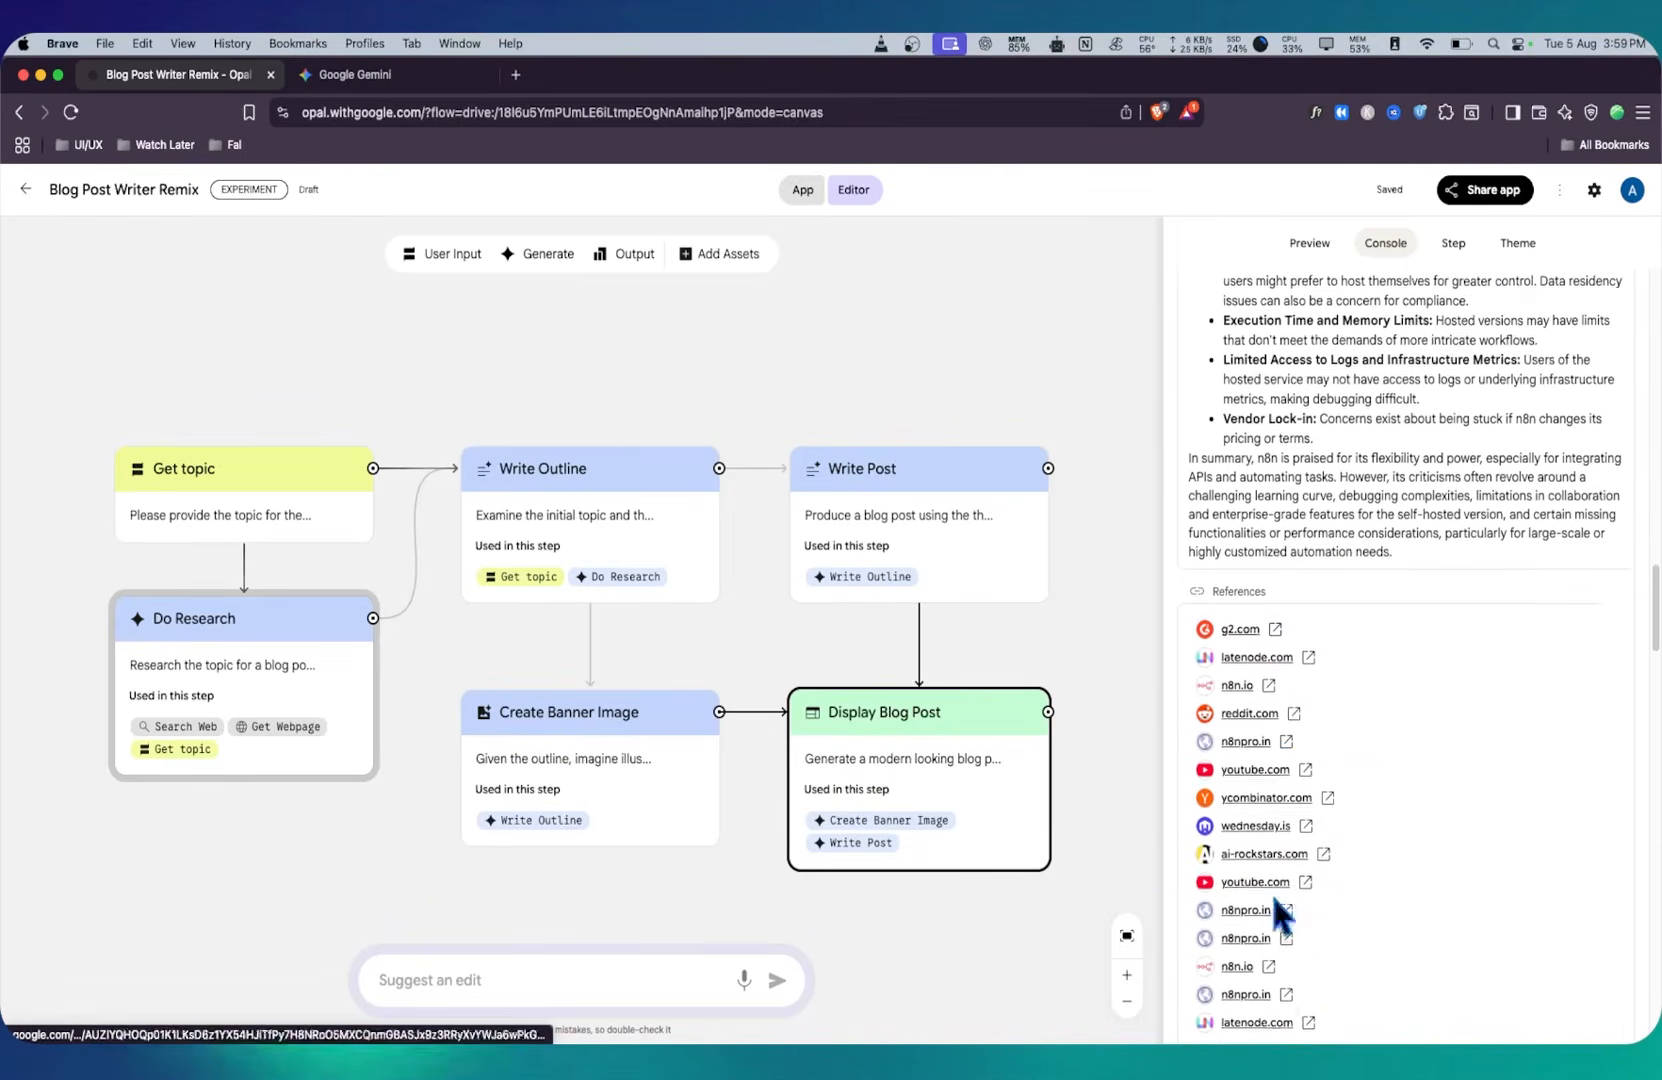
{"action": "scroll", "coordinate": [1280, 895], "scroll_direction": "down", "scroll_amount": 15}
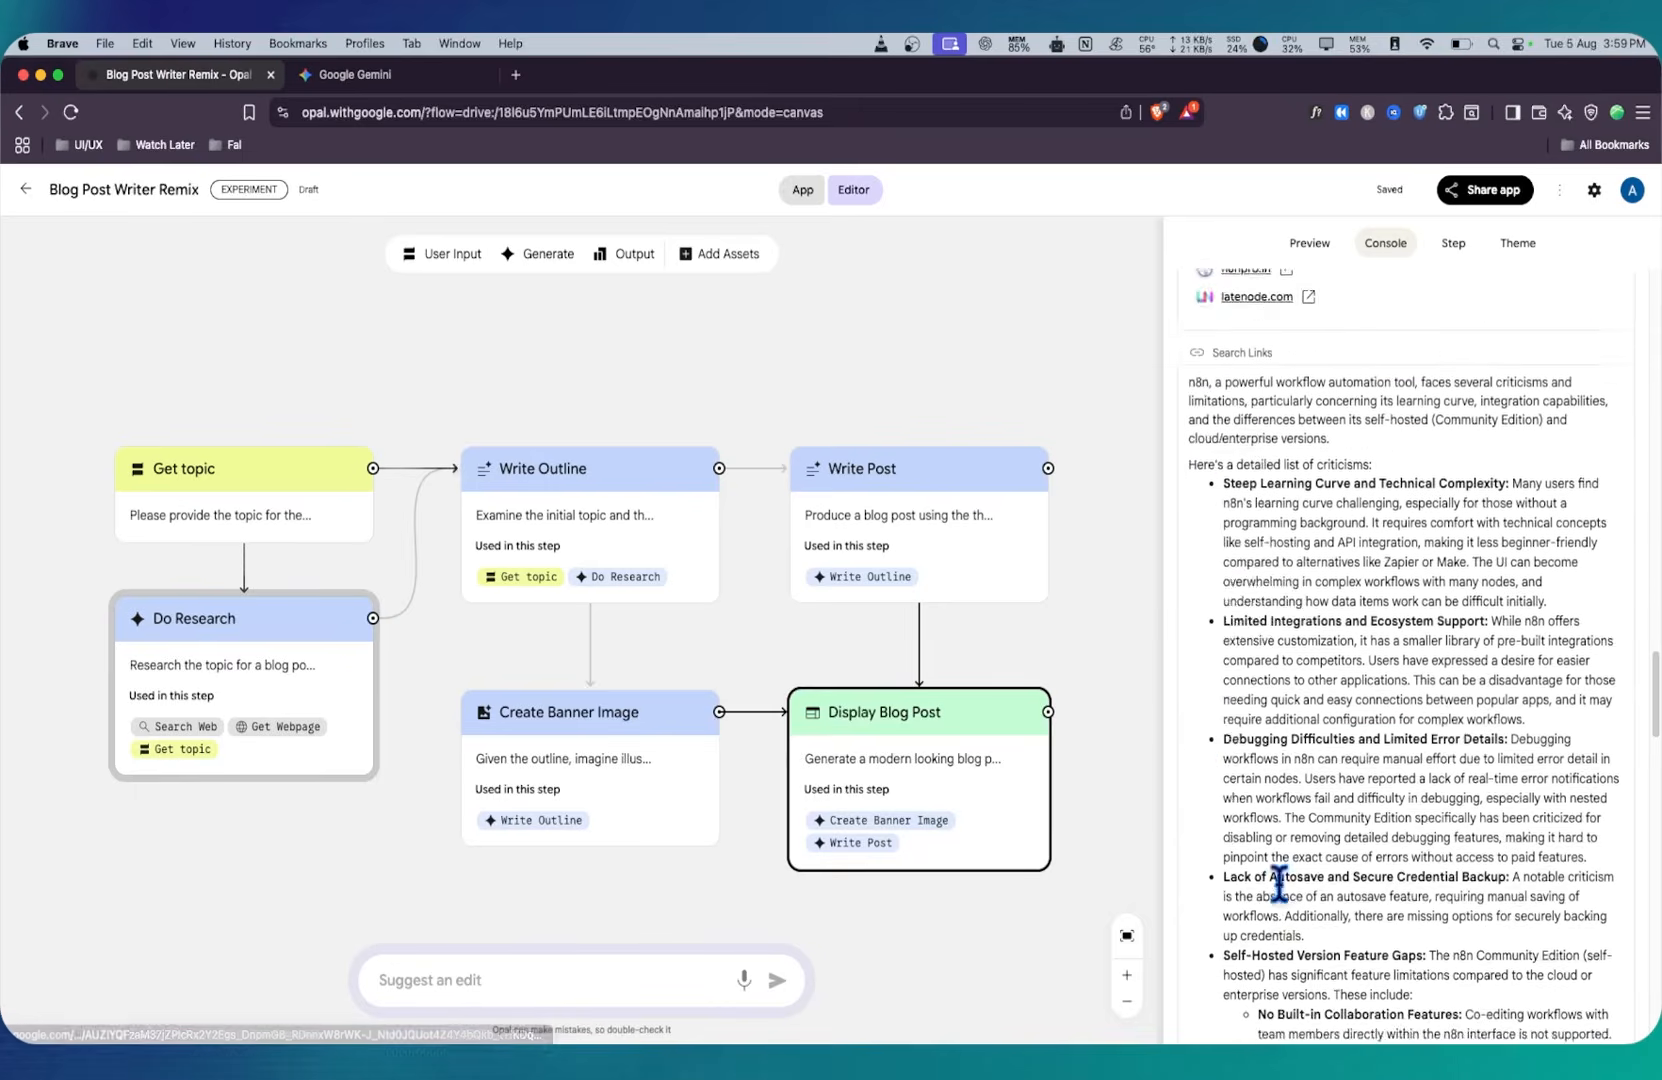
{"action": "scroll", "coordinate": [1278, 883], "scroll_direction": "down", "scroll_amount": 15}
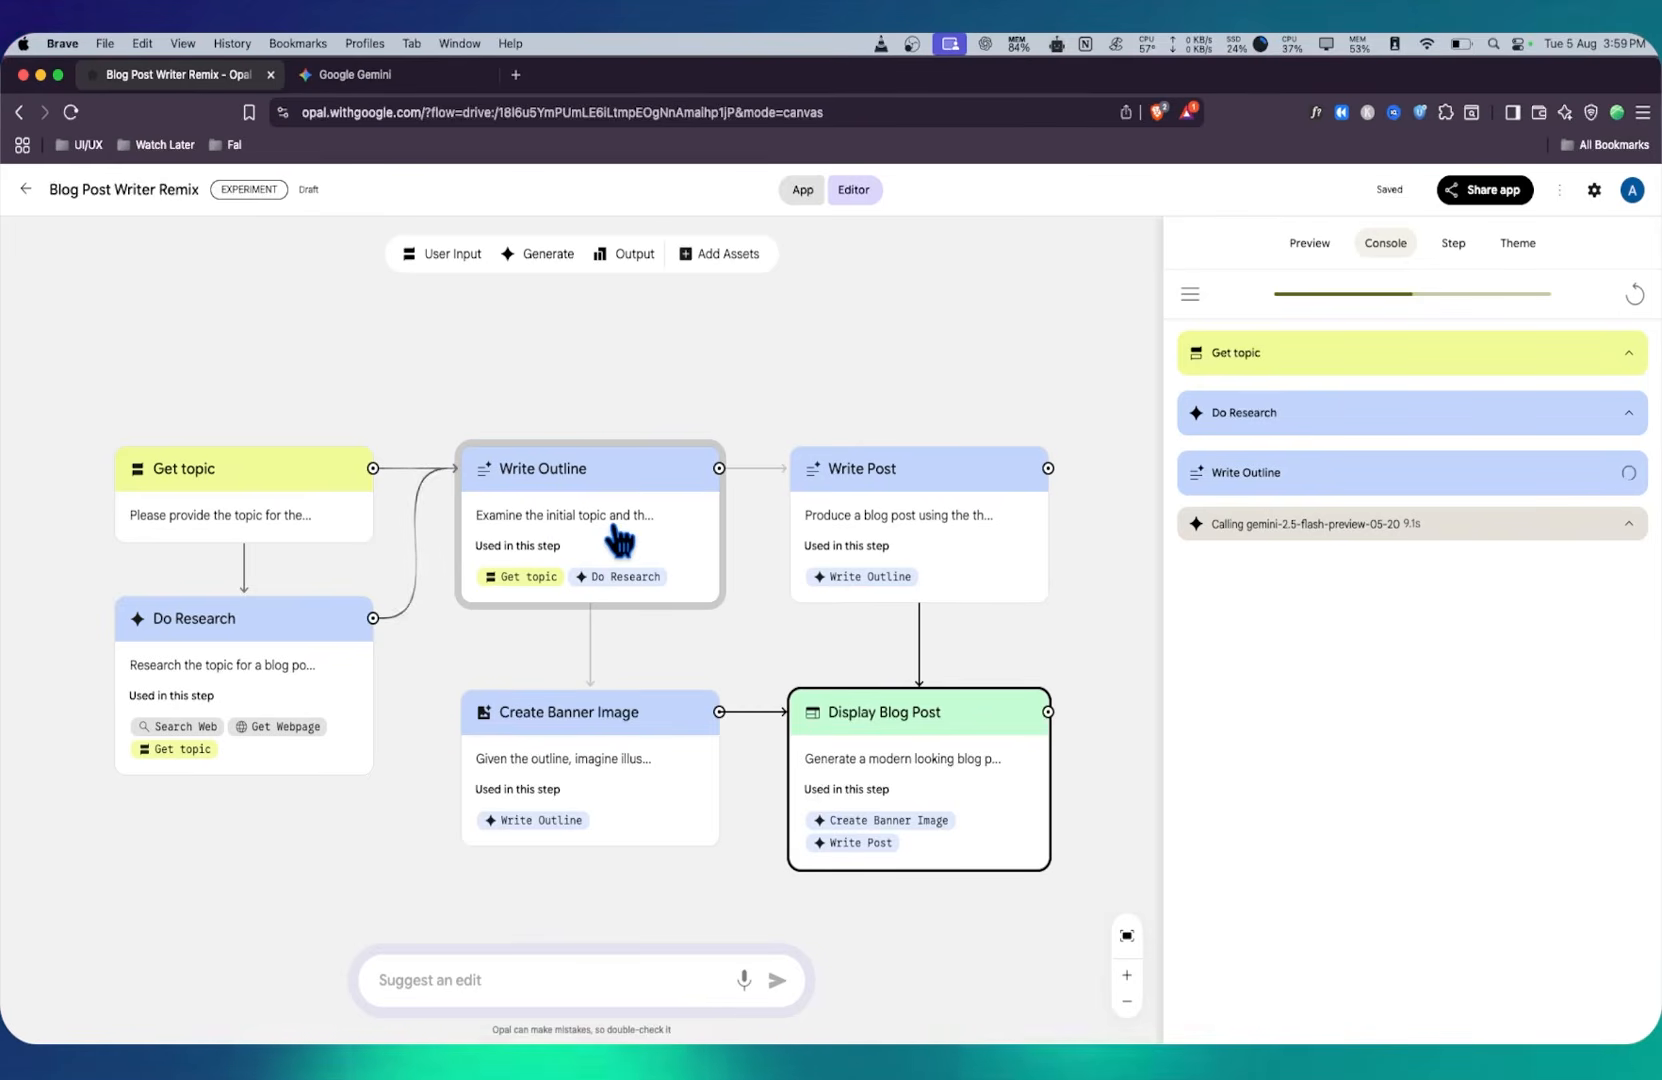
Step: Inspect the Write Outline step's model call and expand the system instruction in its model input
{"action": "left_click", "coordinate": [1394, 477]}
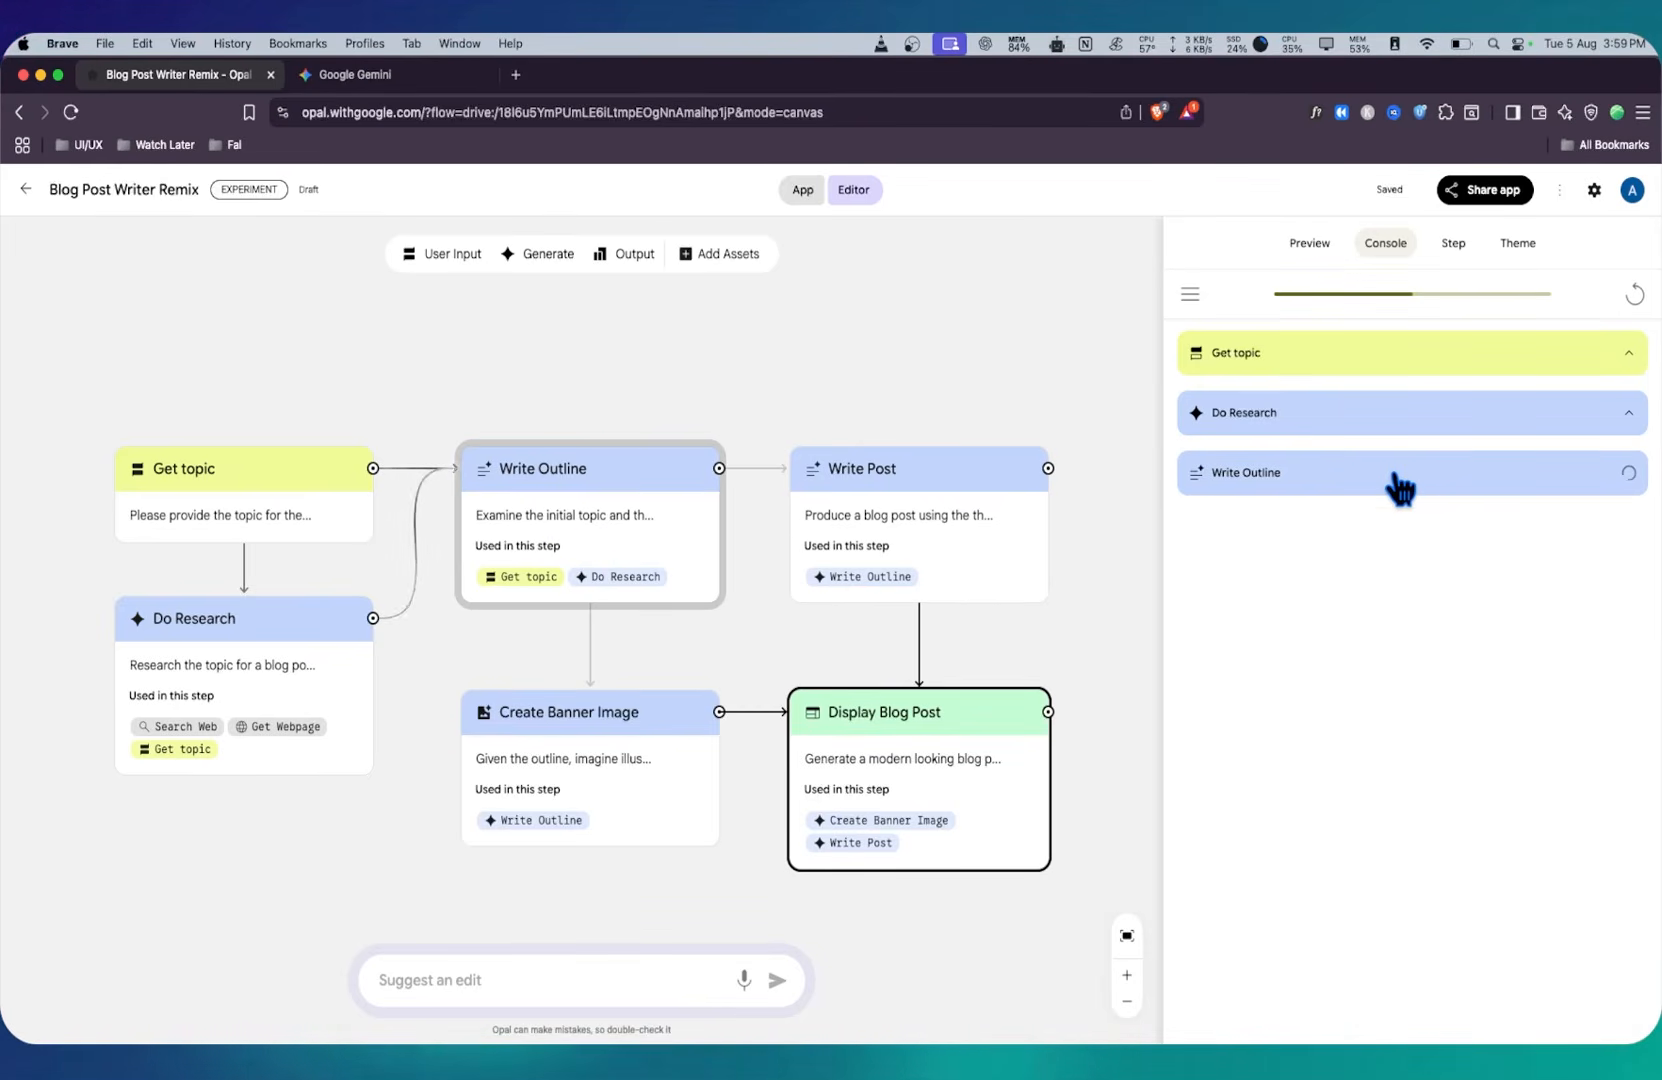
{"action": "left_click", "coordinate": [1400, 486]}
{"action": "left_click", "coordinate": [1360, 538]}
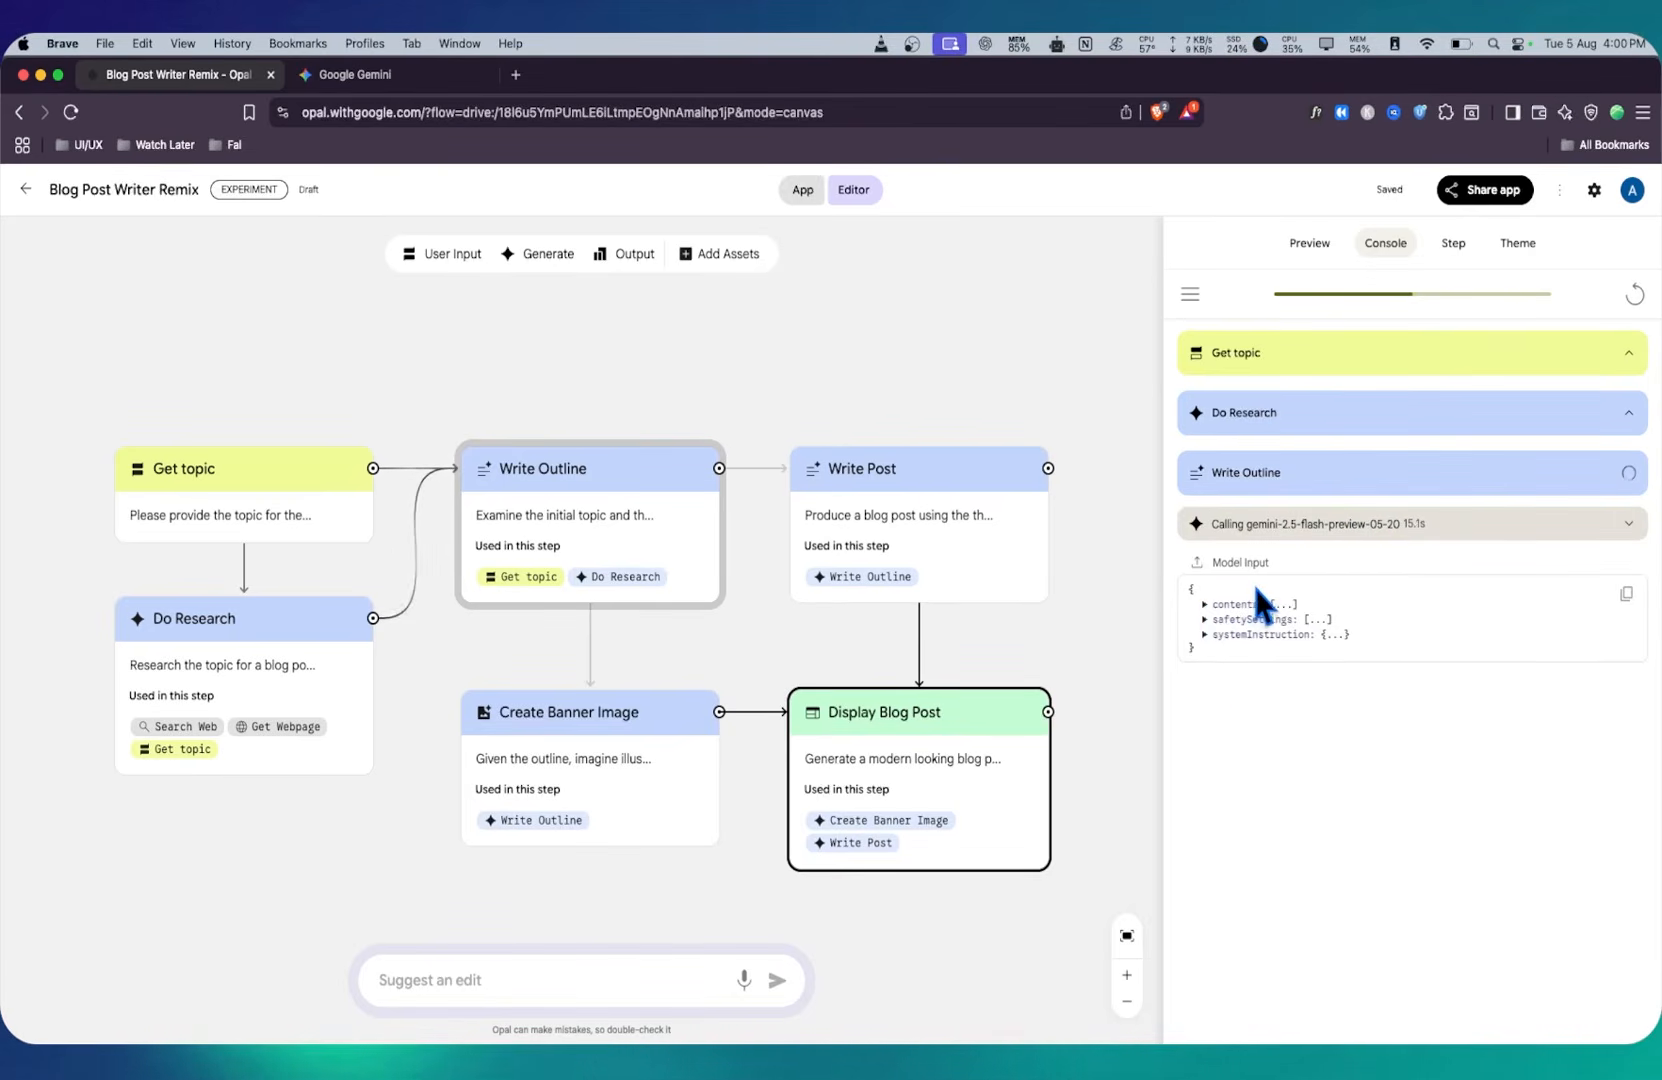
{"action": "left_click", "coordinate": [1203, 632]}
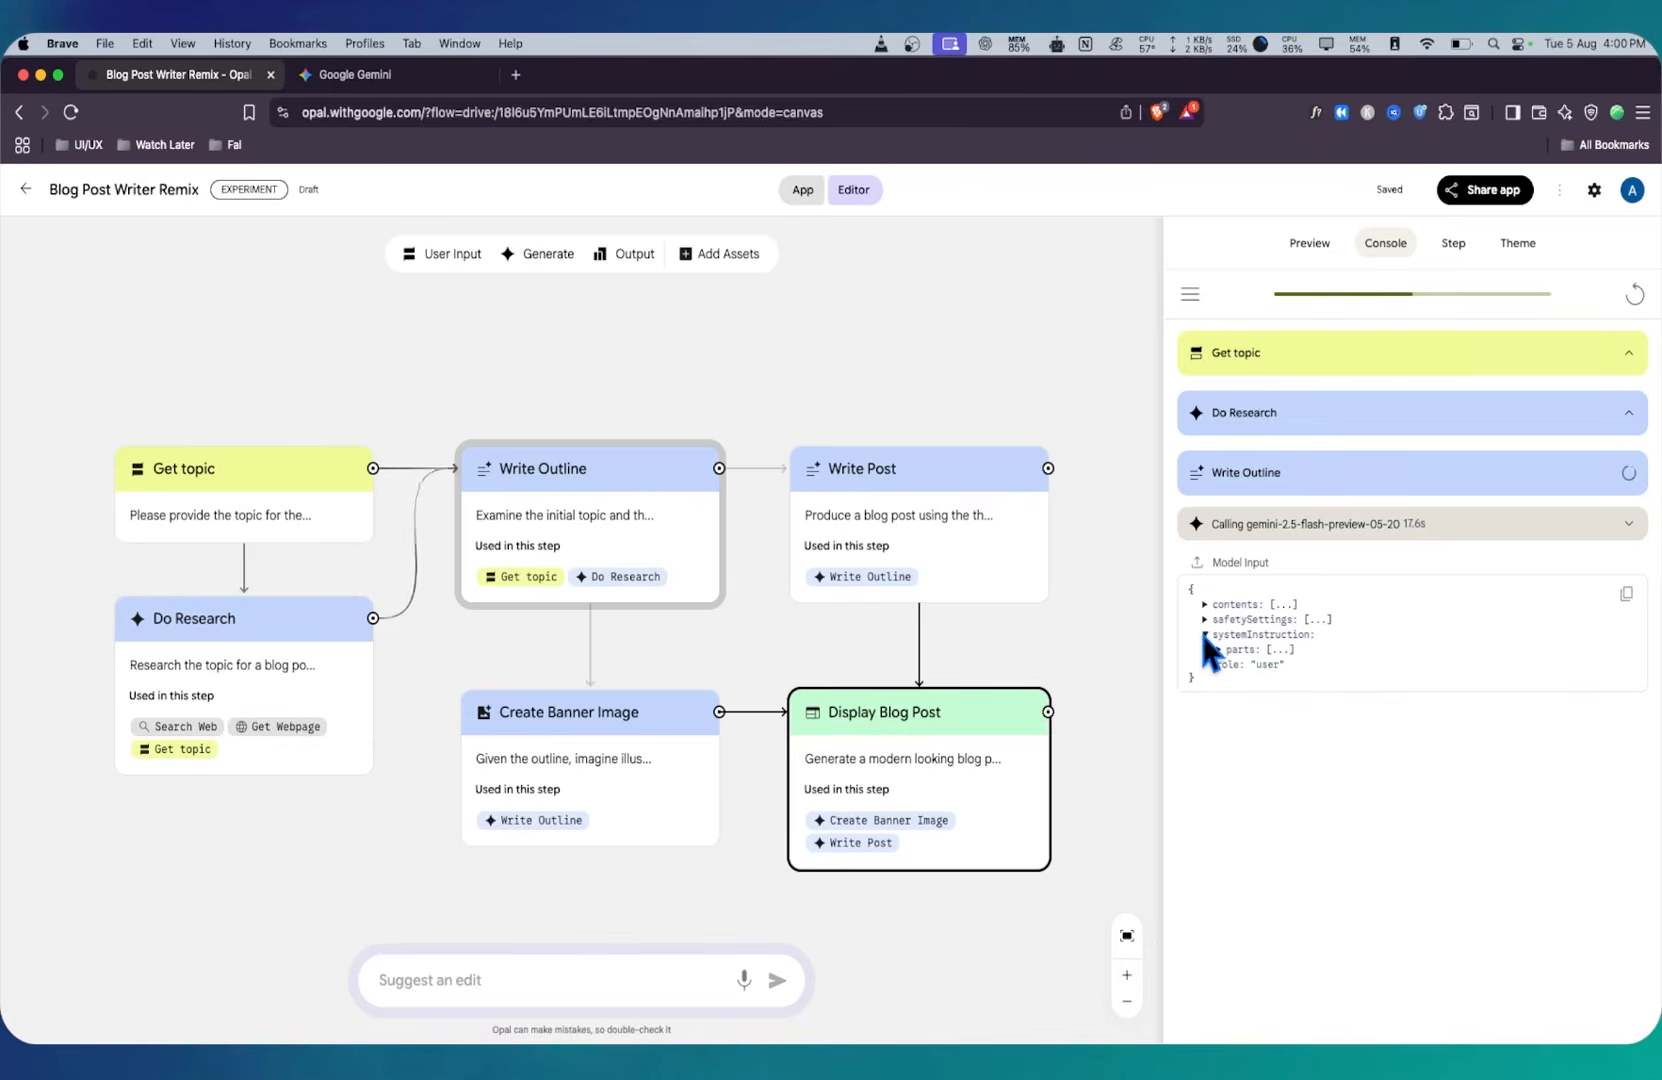
Step: Read the blog post outline in the Write Outline step's model response, including its title and introduction points
{"action": "left_click", "coordinate": [1311, 479]}
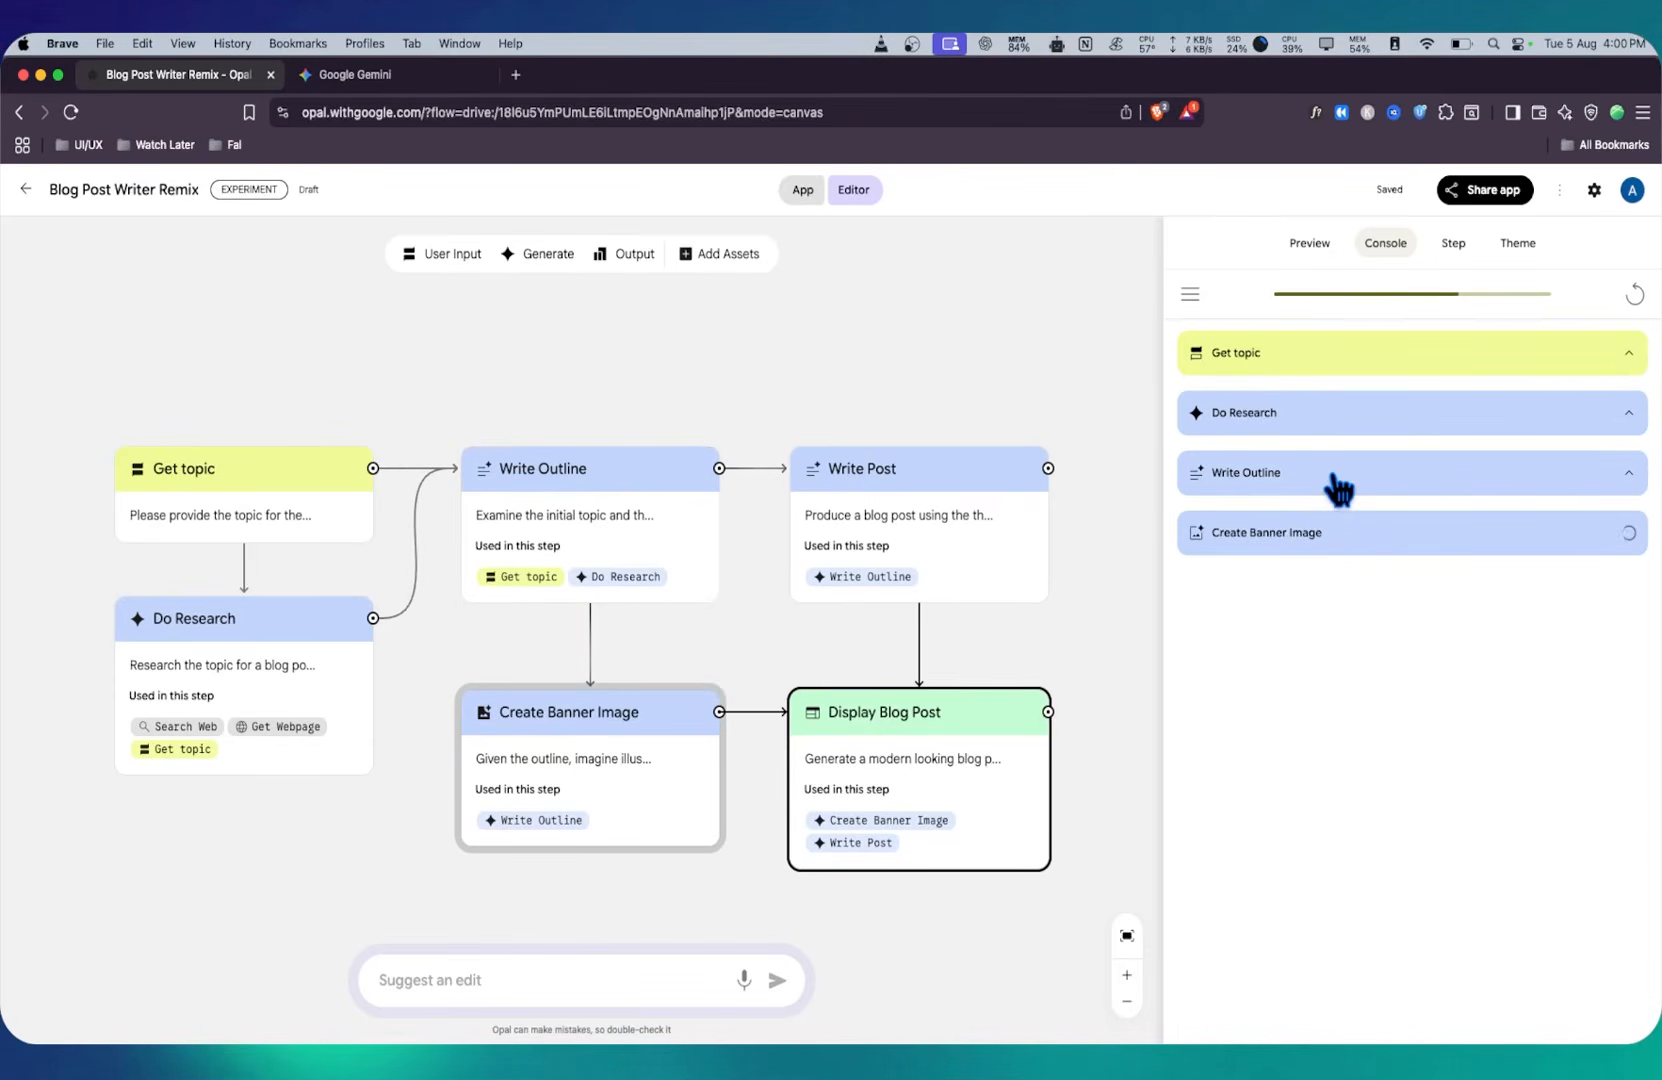
{"action": "left_click", "coordinate": [1334, 479]}
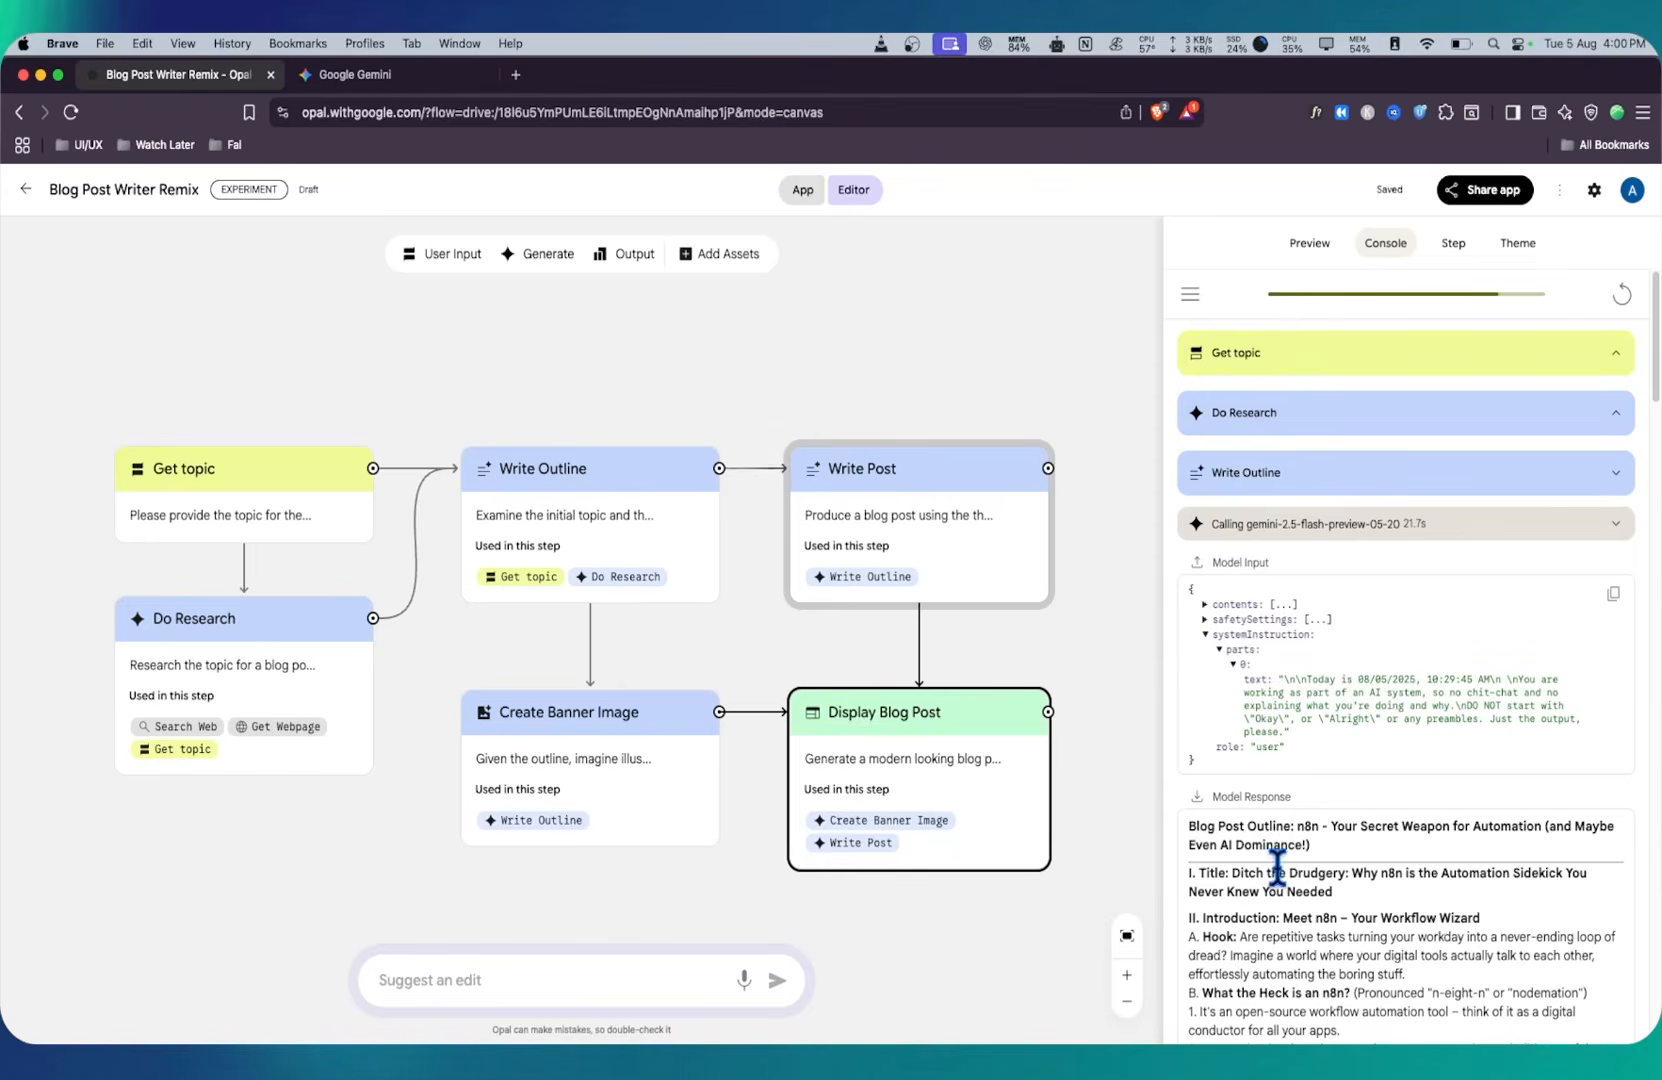
{"action": "scroll", "coordinate": [1280, 883], "scroll_direction": "down", "scroll_amount": 6}
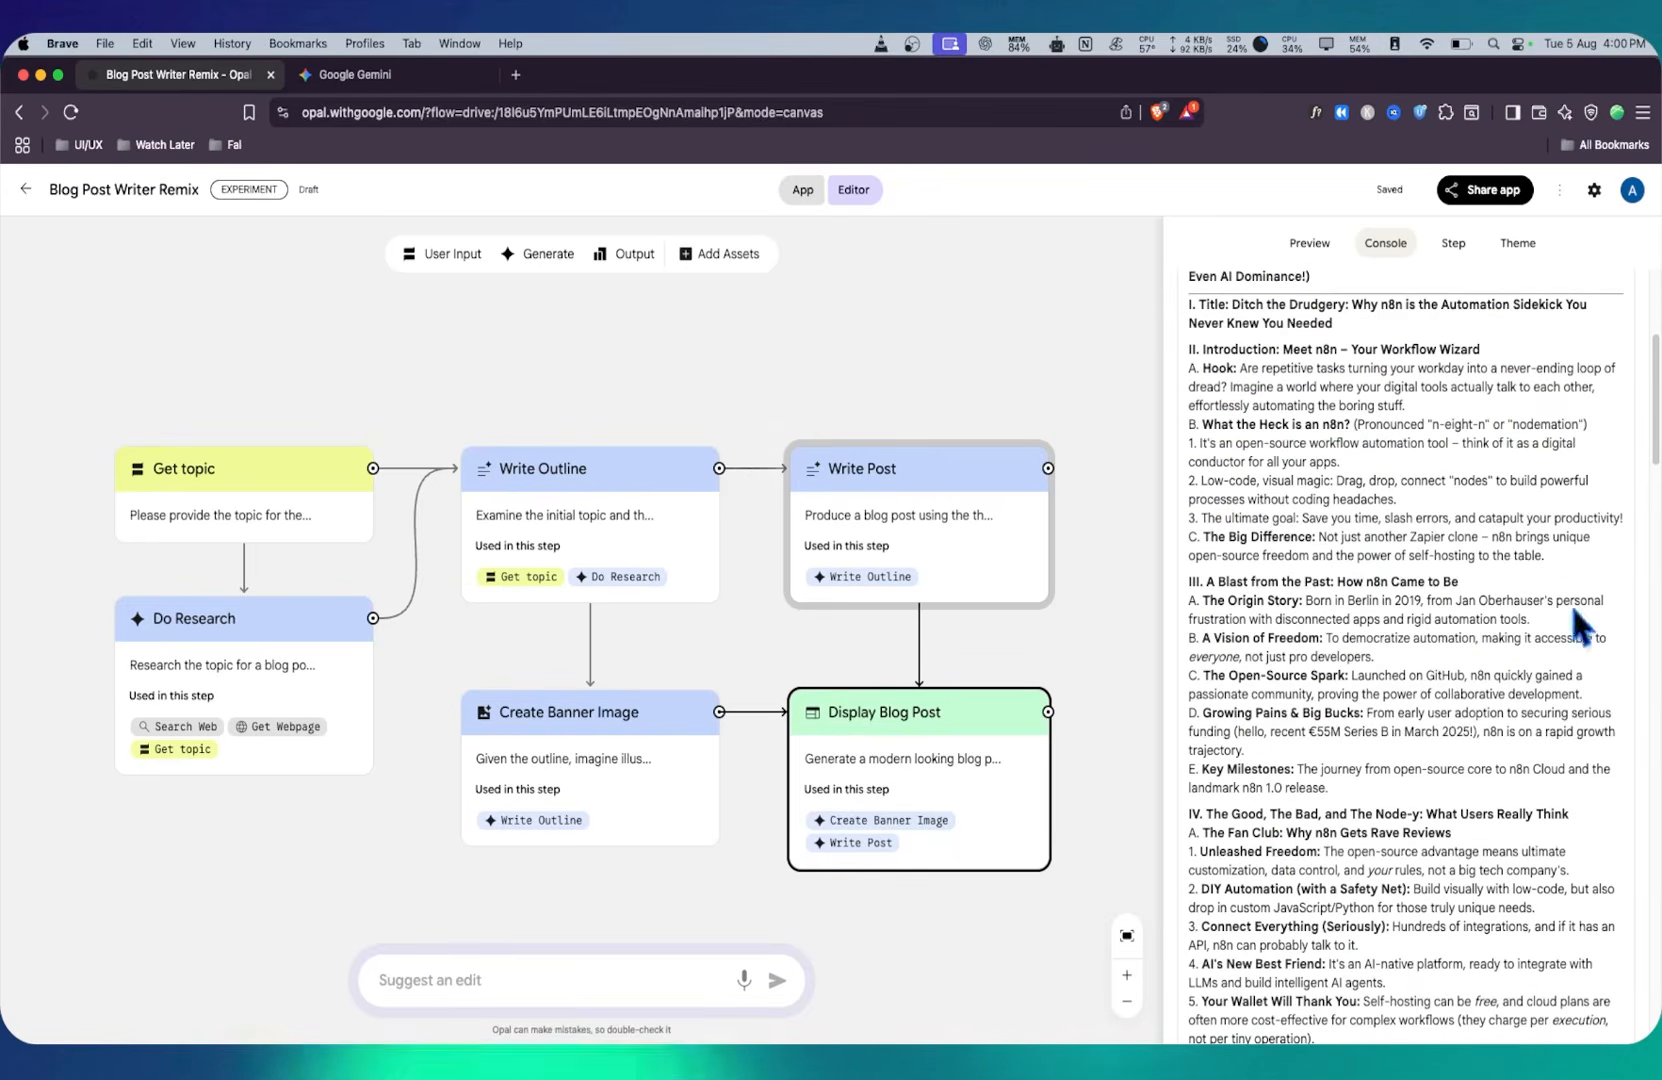
{"action": "scroll", "coordinate": [1324, 530], "scroll_direction": "down", "scroll_amount": 1}
{"action": "scroll", "coordinate": [1324, 537], "scroll_direction": "up", "scroll_amount": 3}
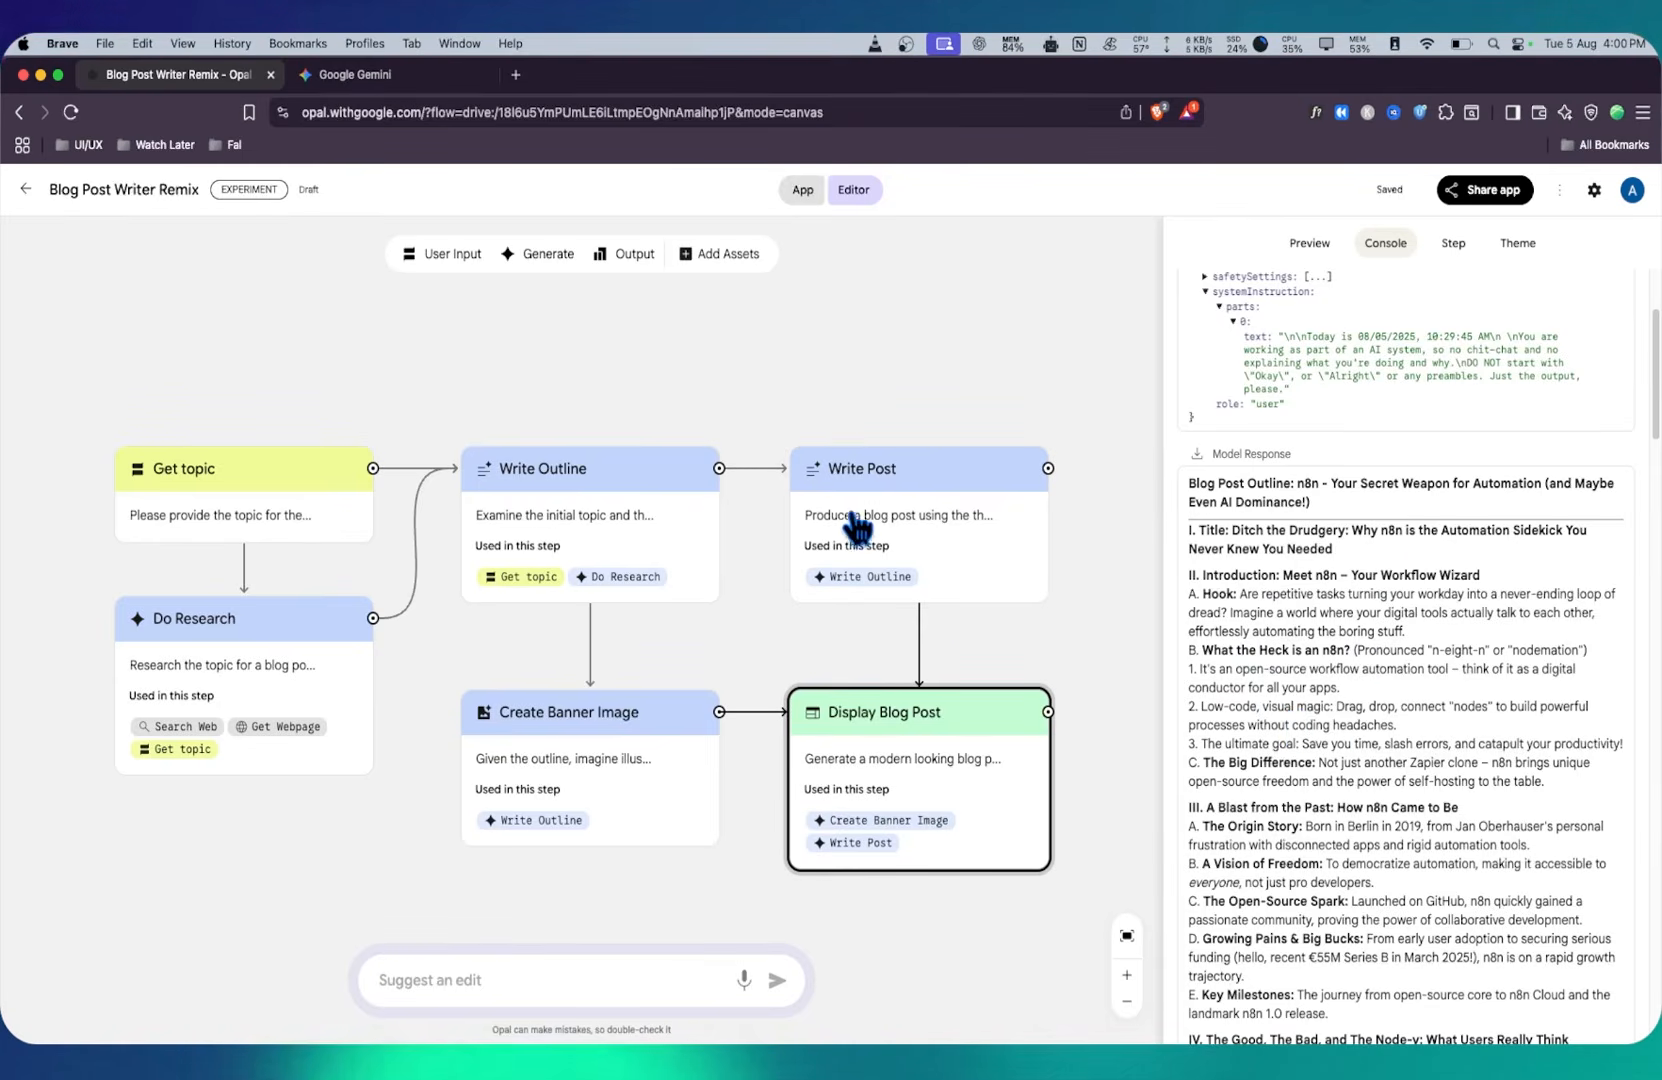
{"action": "triple_click", "coordinate": [1297, 547]}
{"action": "left_click", "coordinate": [1295, 635]}
{"action": "triple_click", "coordinate": [1199, 594]}
{"action": "left_click", "coordinate": [1237, 641]}
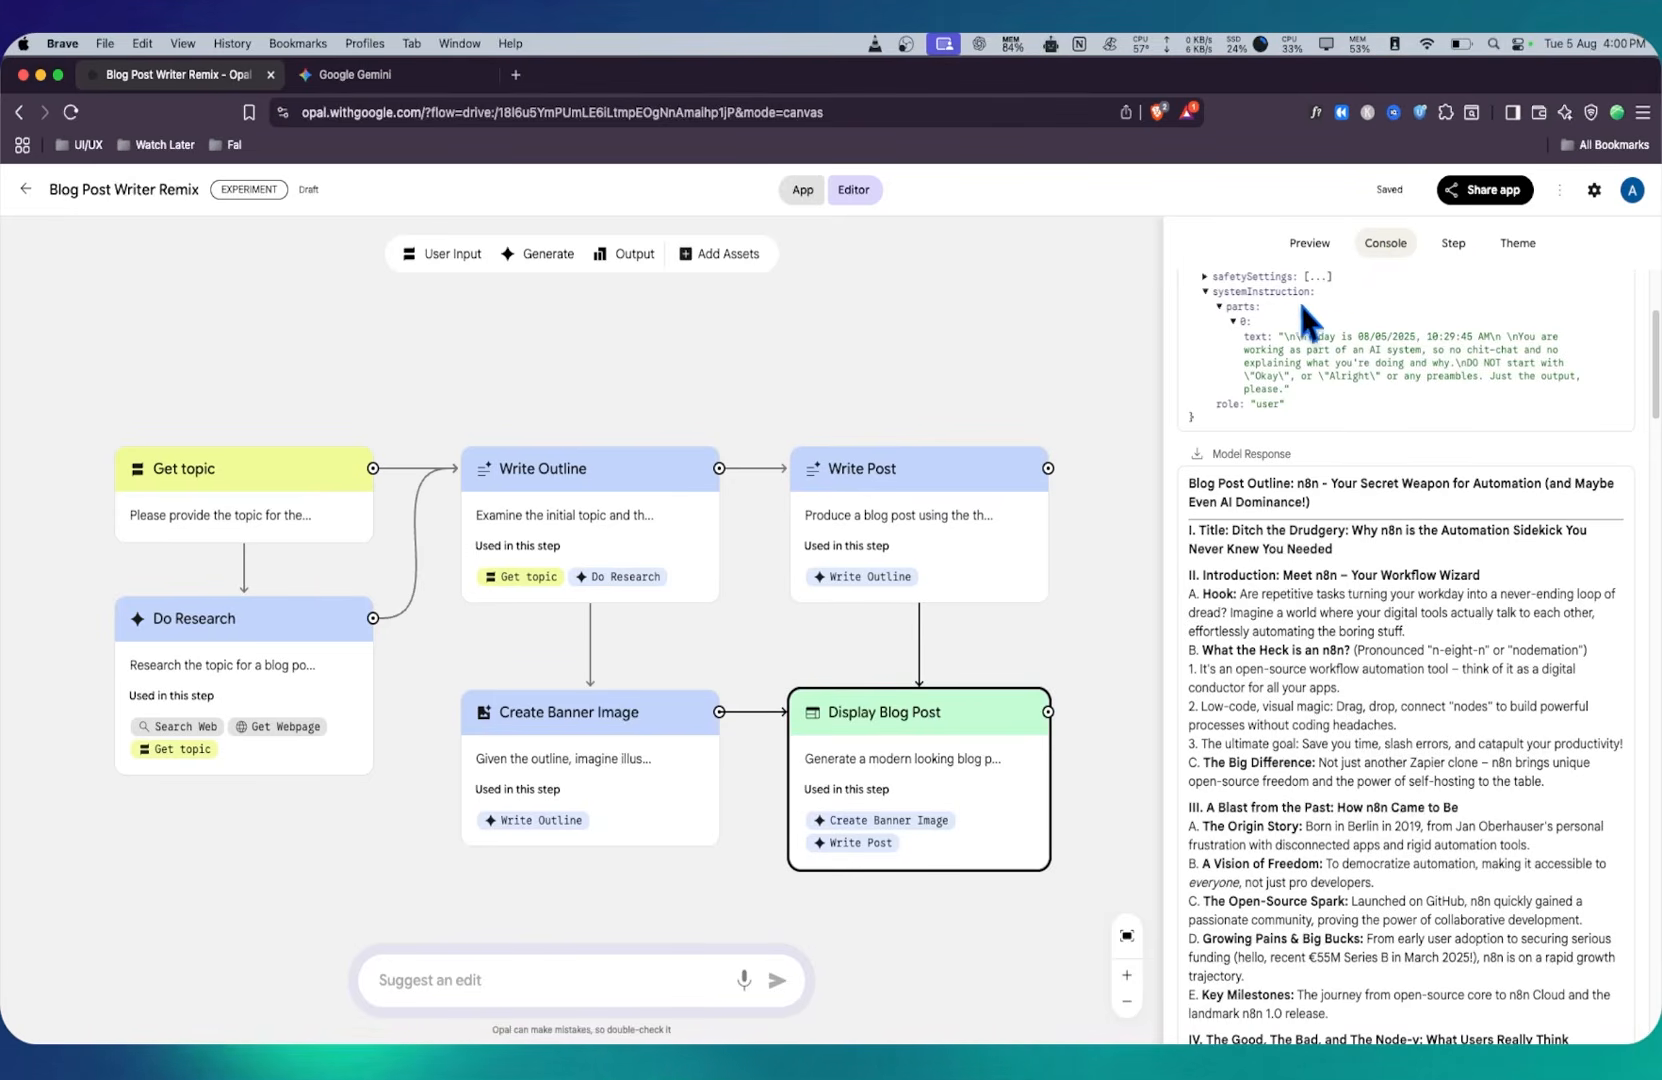
Step: Review the Write Post step's text output and the image produced by the Create Banner Image step
{"action": "scroll", "coordinate": [1366, 668], "scroll_direction": "down", "scroll_amount": 10}
{"action": "scroll", "coordinate": [1366, 668], "scroll_direction": "down", "scroll_amount": 10}
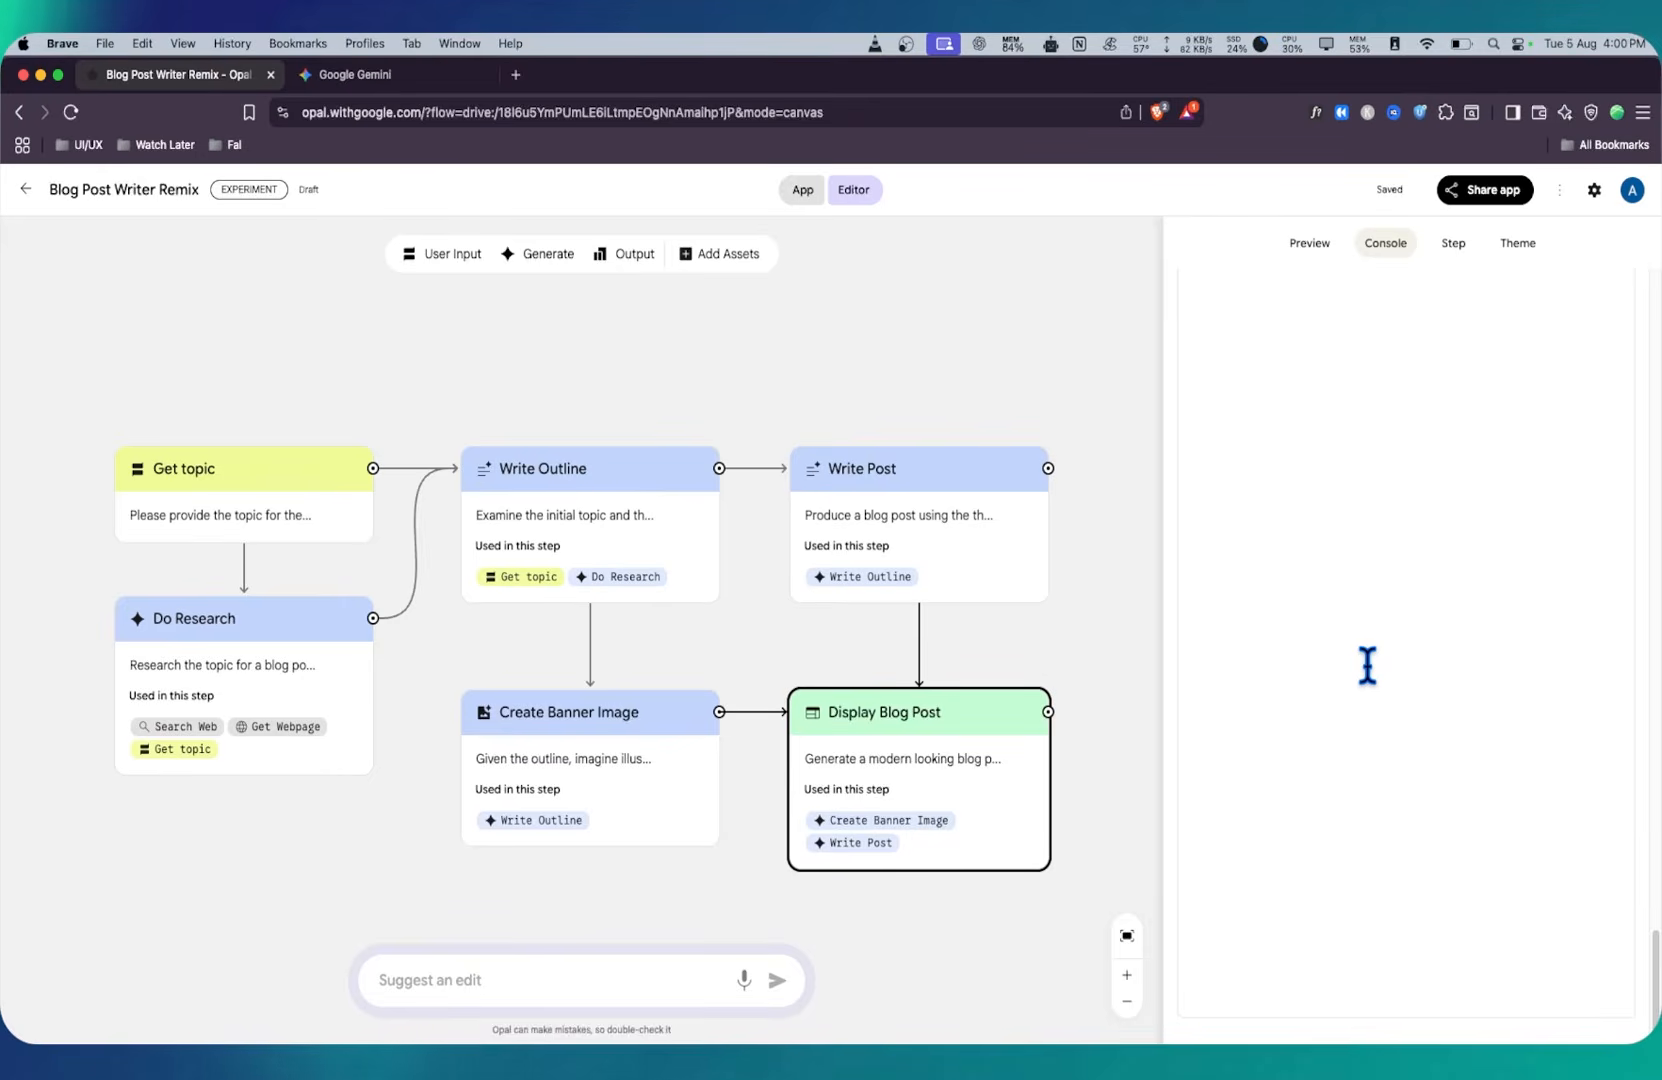
{"action": "scroll", "coordinate": [1366, 668], "scroll_direction": "up", "scroll_amount": 5}
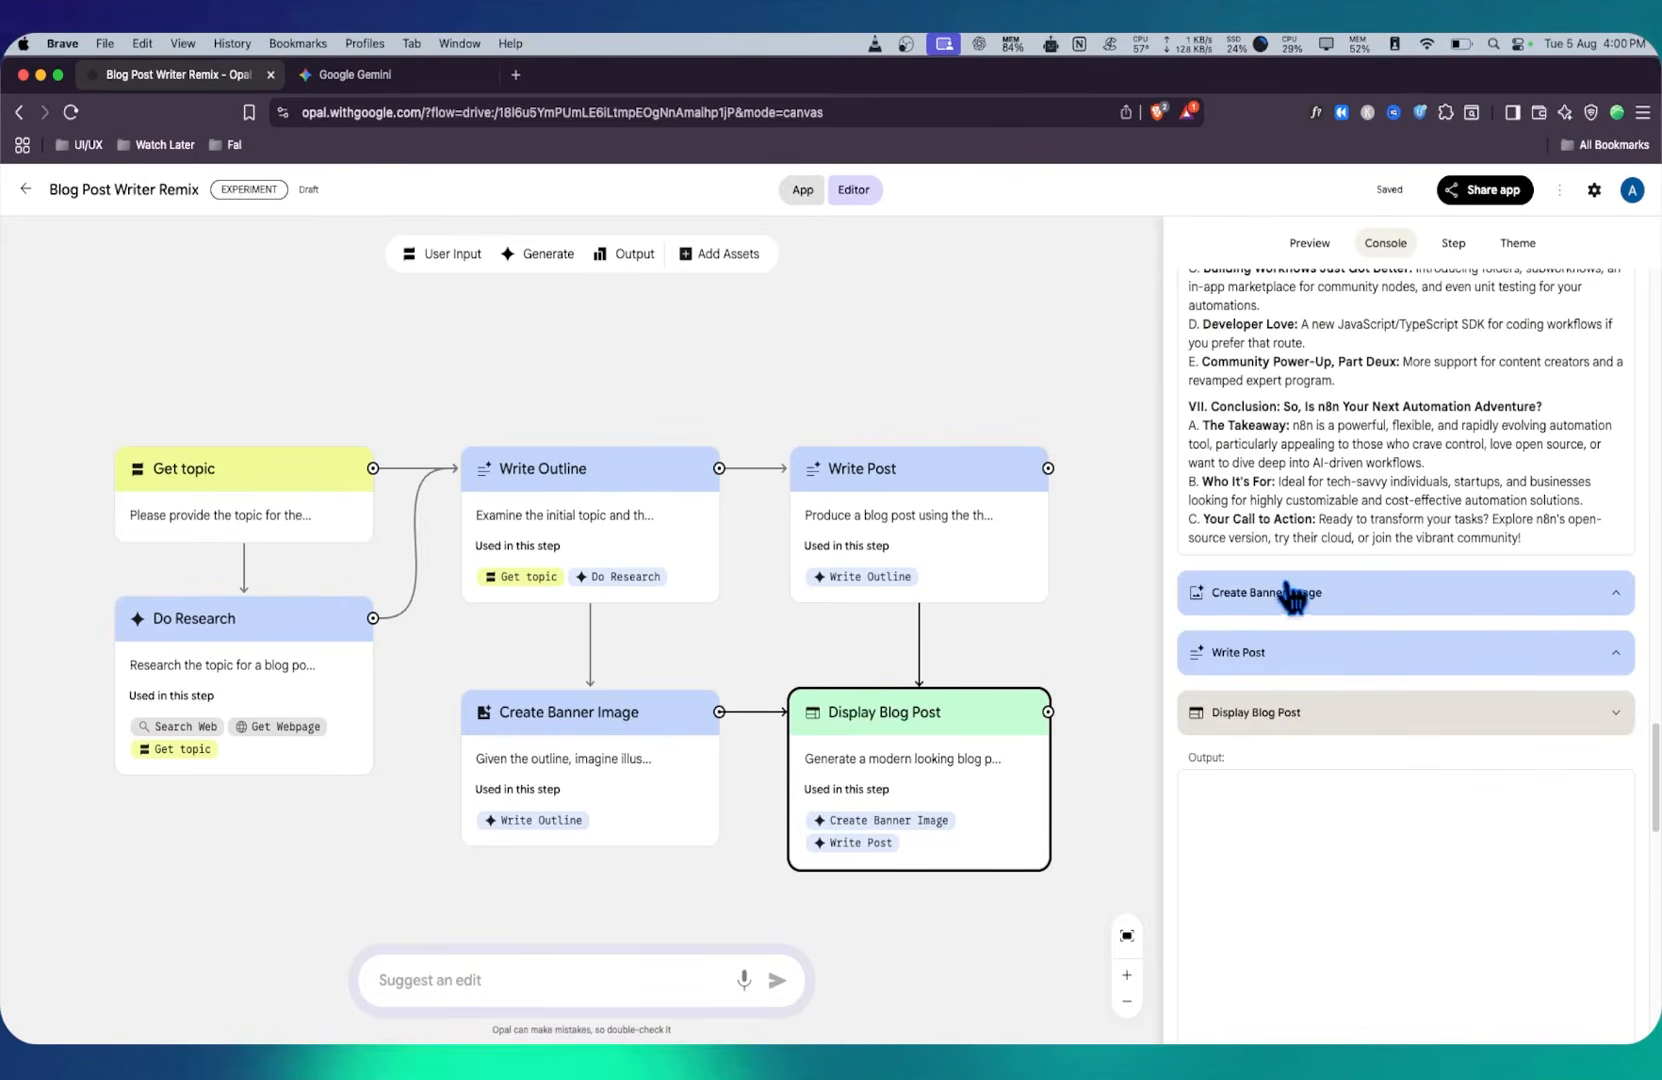
{"action": "left_click", "coordinate": [1302, 660]}
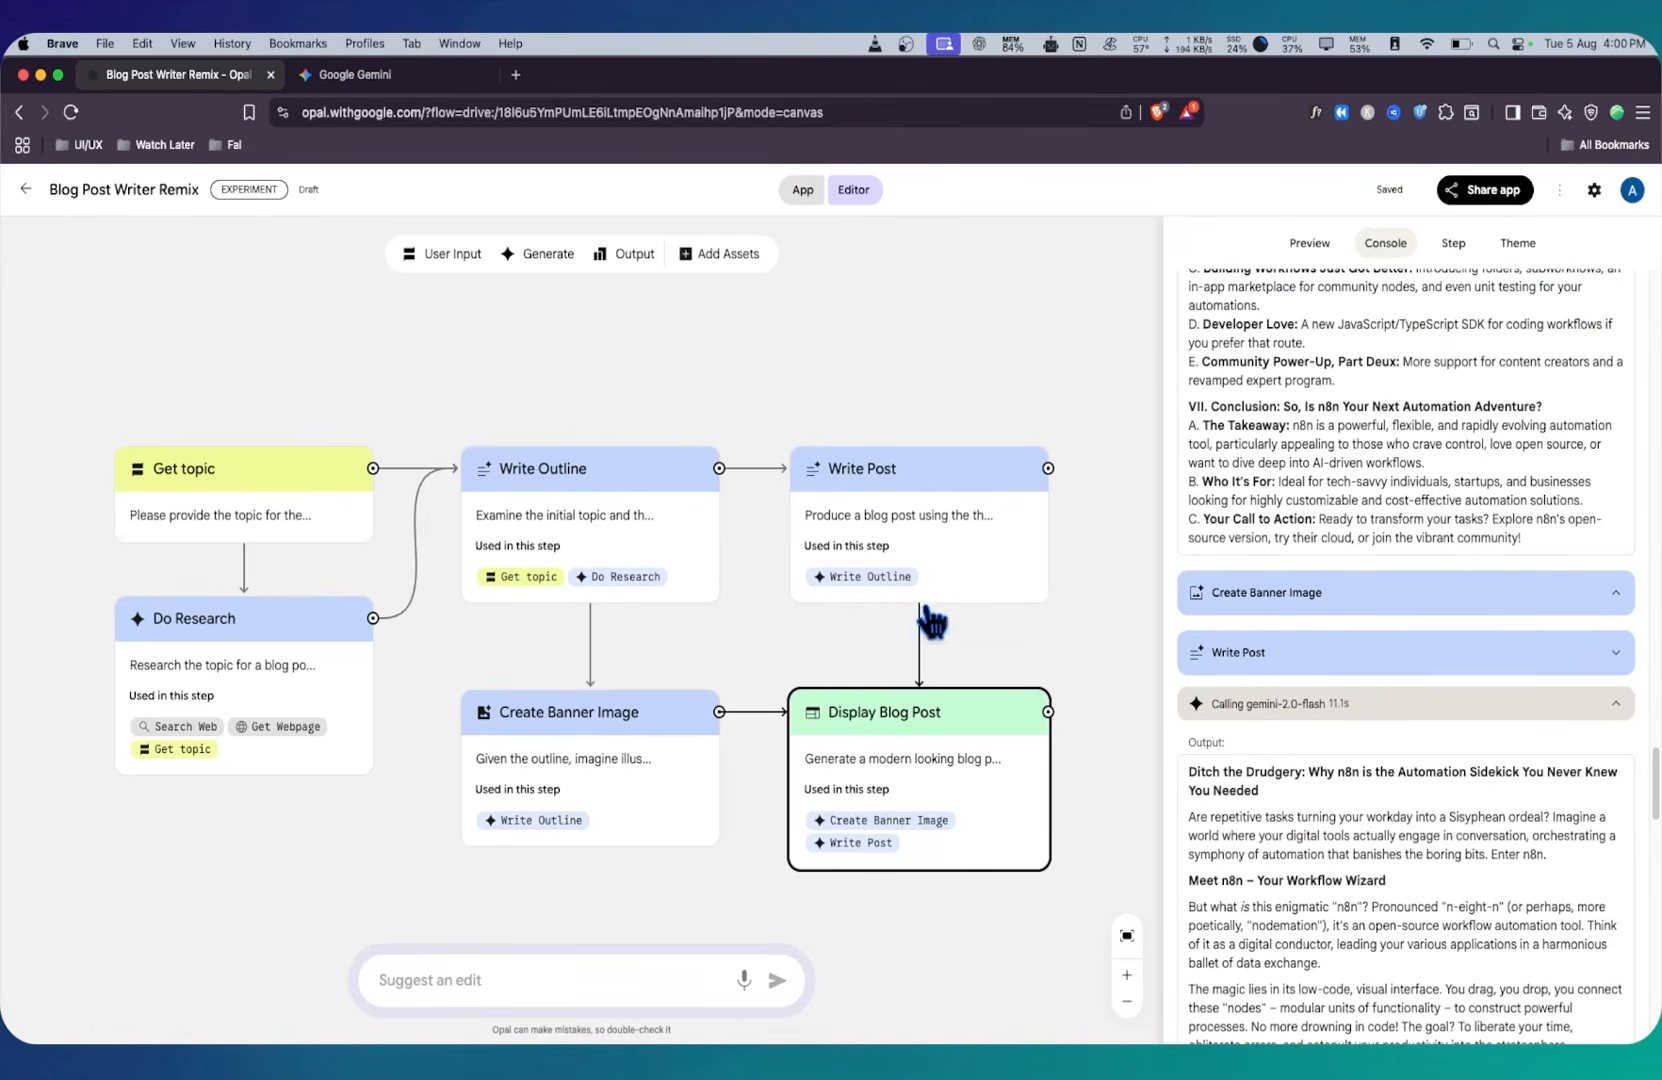
{"action": "scroll", "coordinate": [1293, 857], "scroll_direction": "down", "scroll_amount": 5}
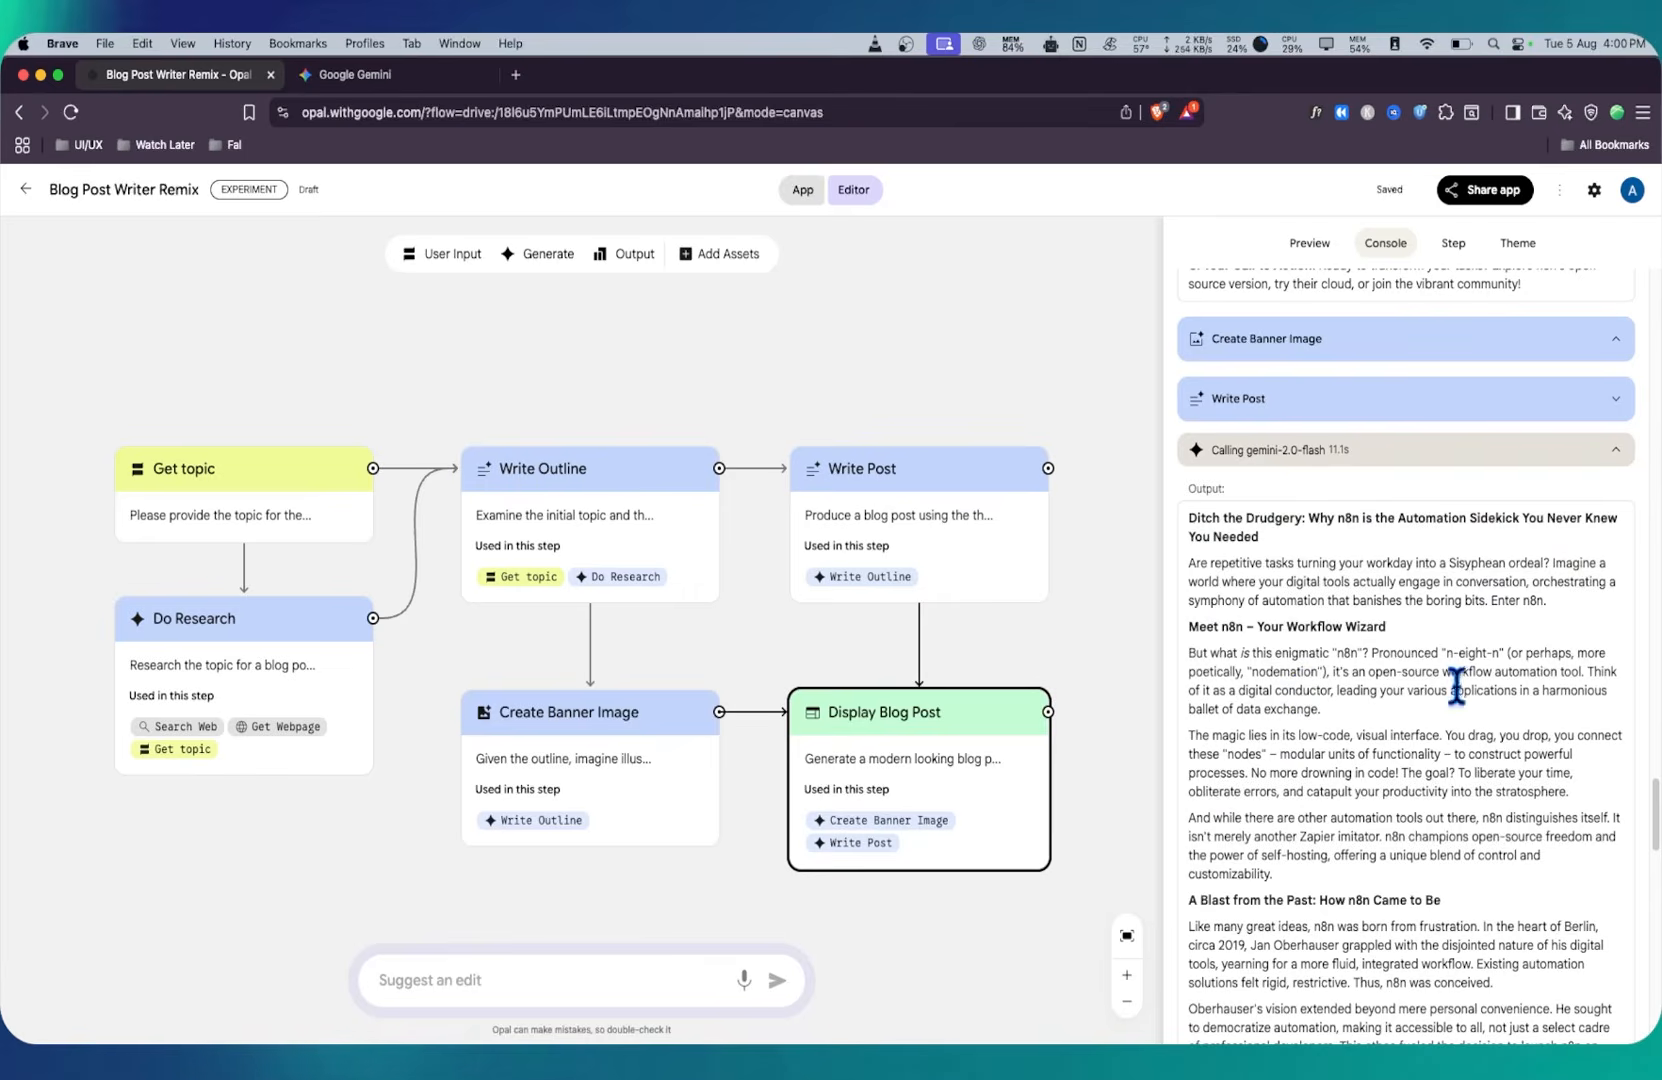
{"action": "left_click", "coordinate": [1317, 340]}
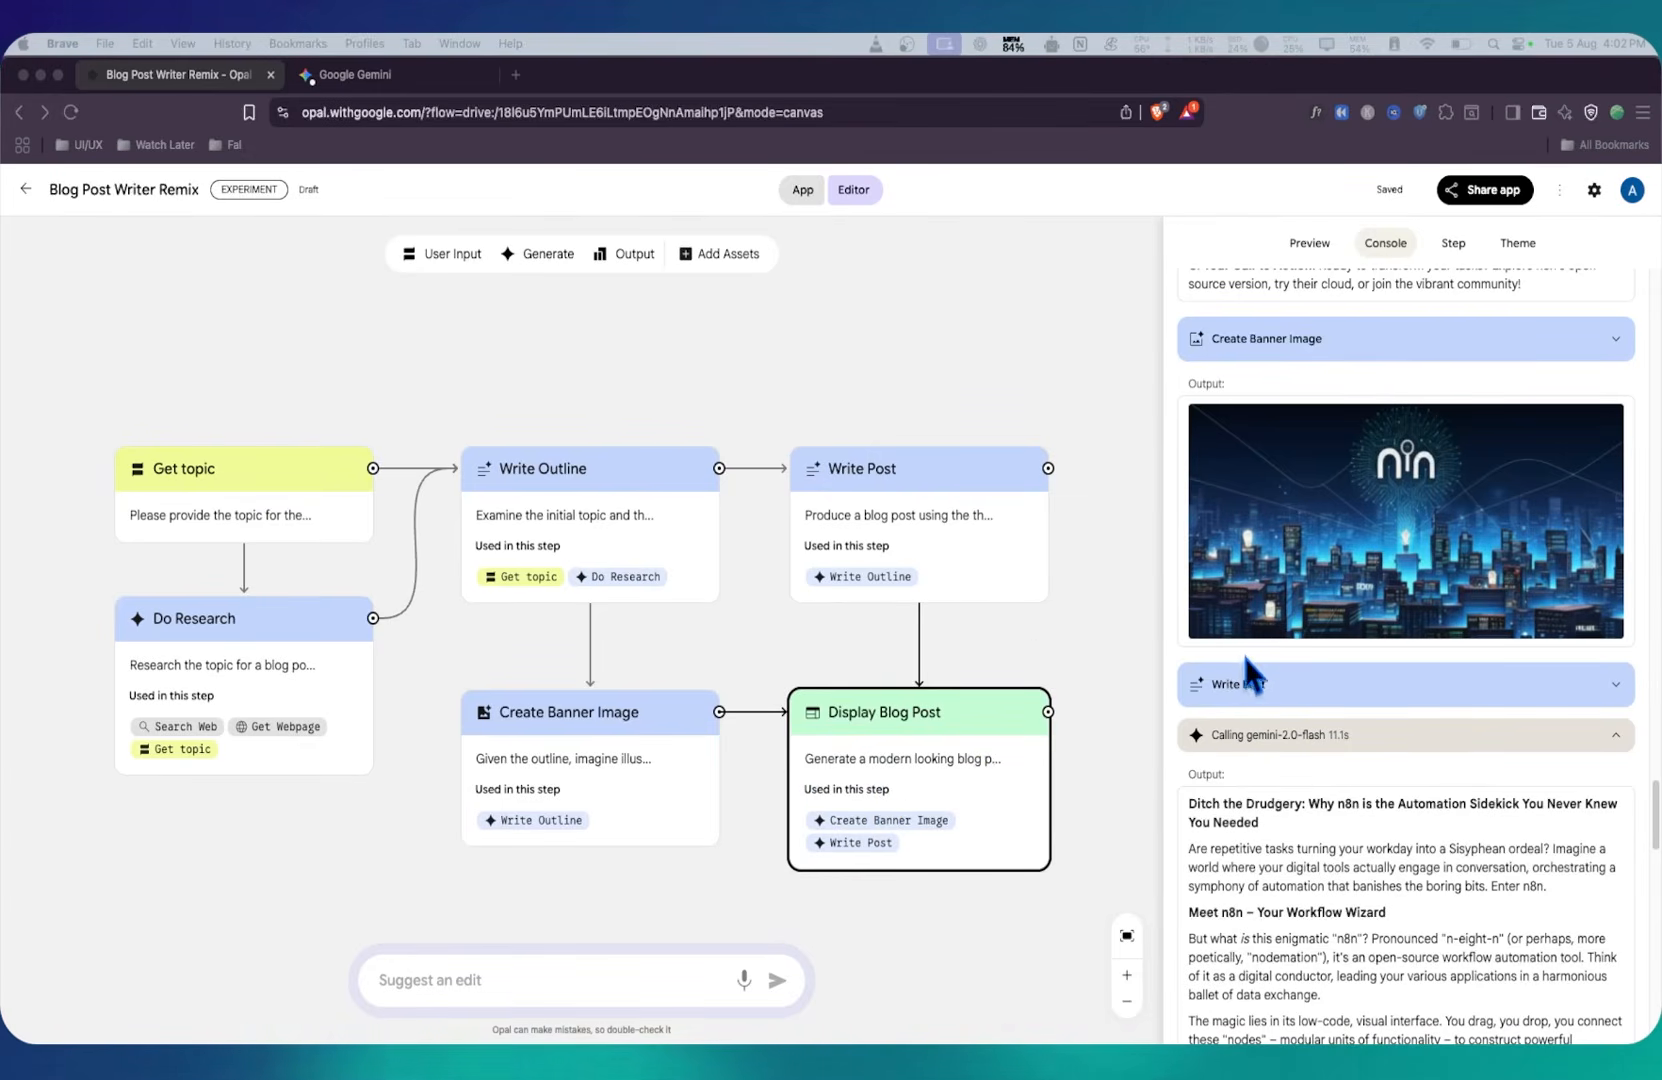
{"action": "scroll", "coordinate": [1359, 776], "scroll_direction": "down", "scroll_amount": 10}
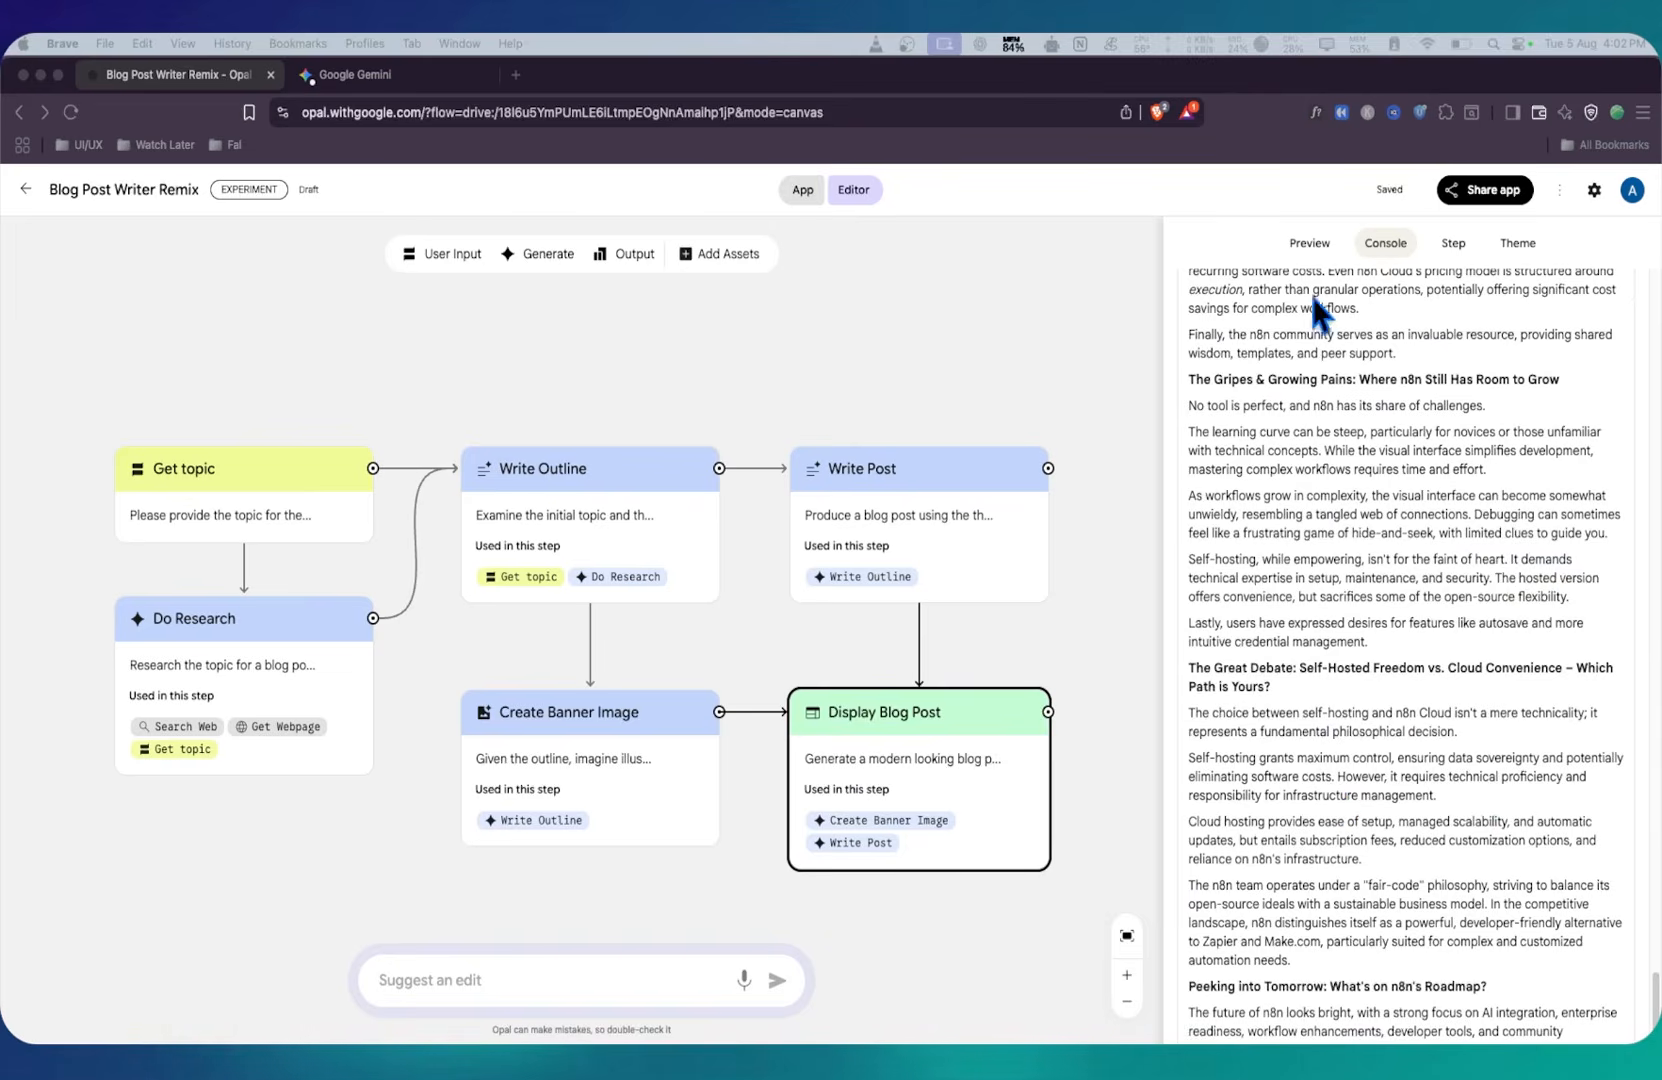
Step: Look through the finished n8n blog post in the app preview
{"action": "left_click", "coordinate": [1309, 243]}
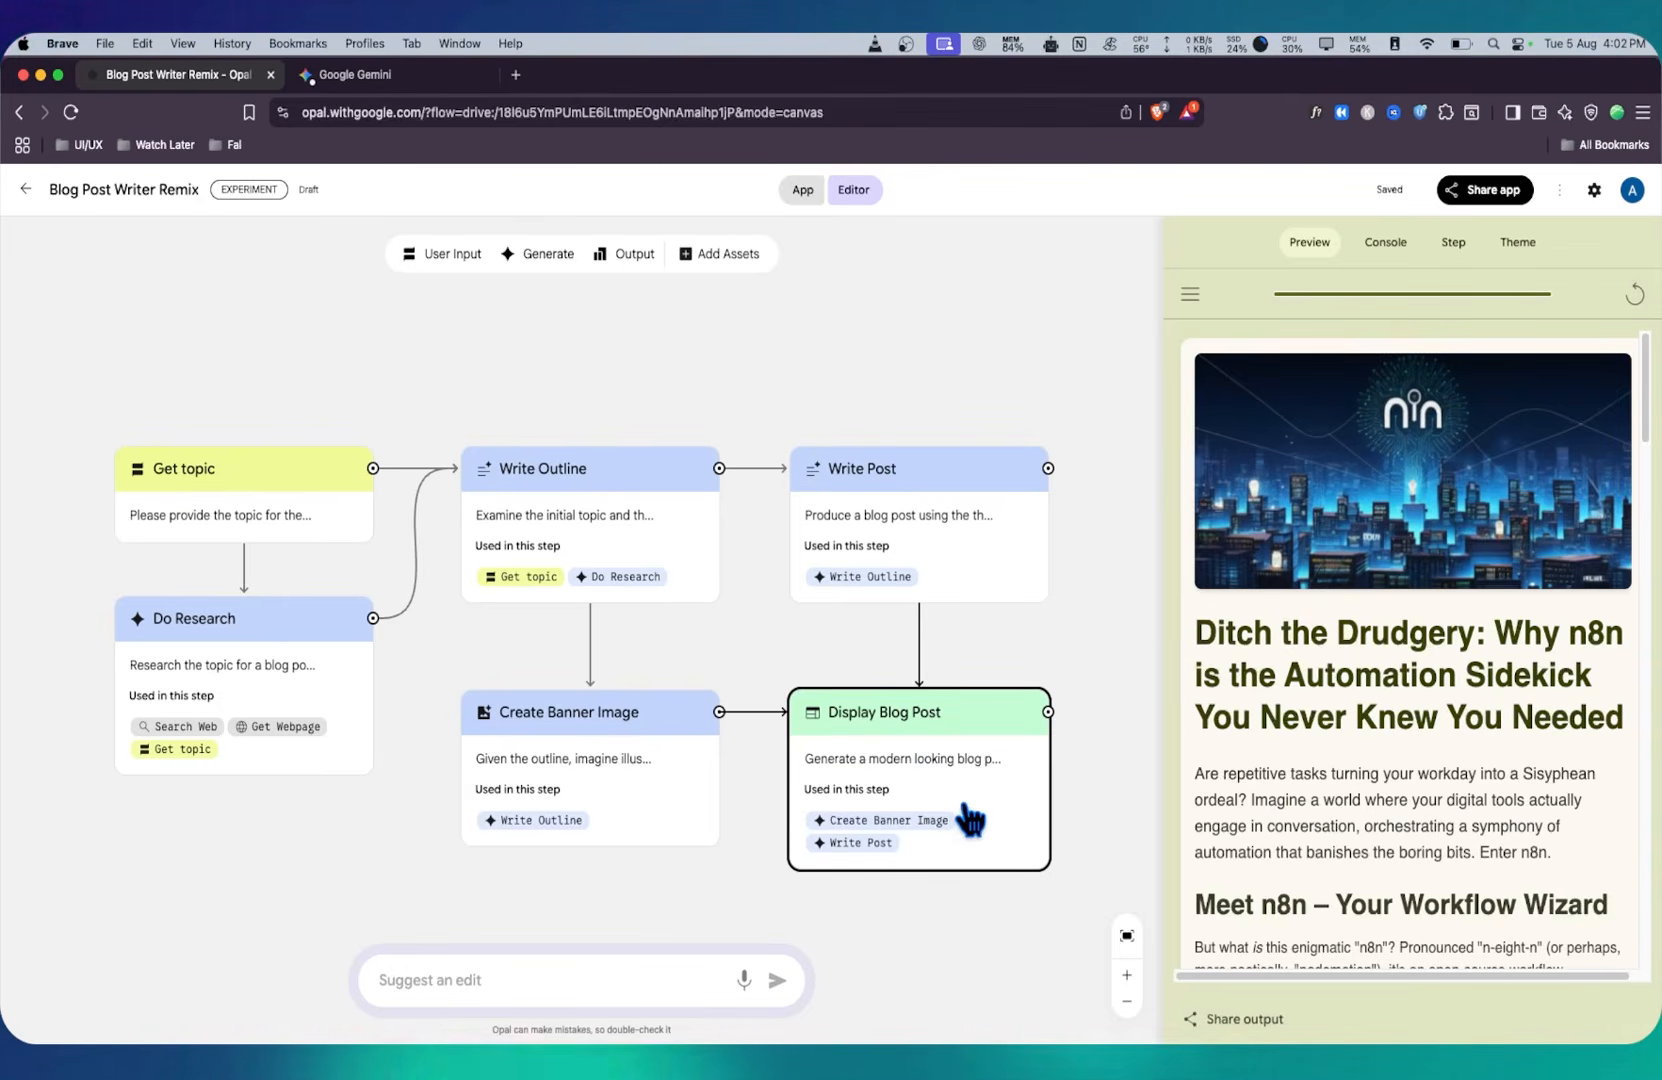
{"action": "scroll", "coordinate": [1315, 773], "scroll_direction": "down", "scroll_amount": 15}
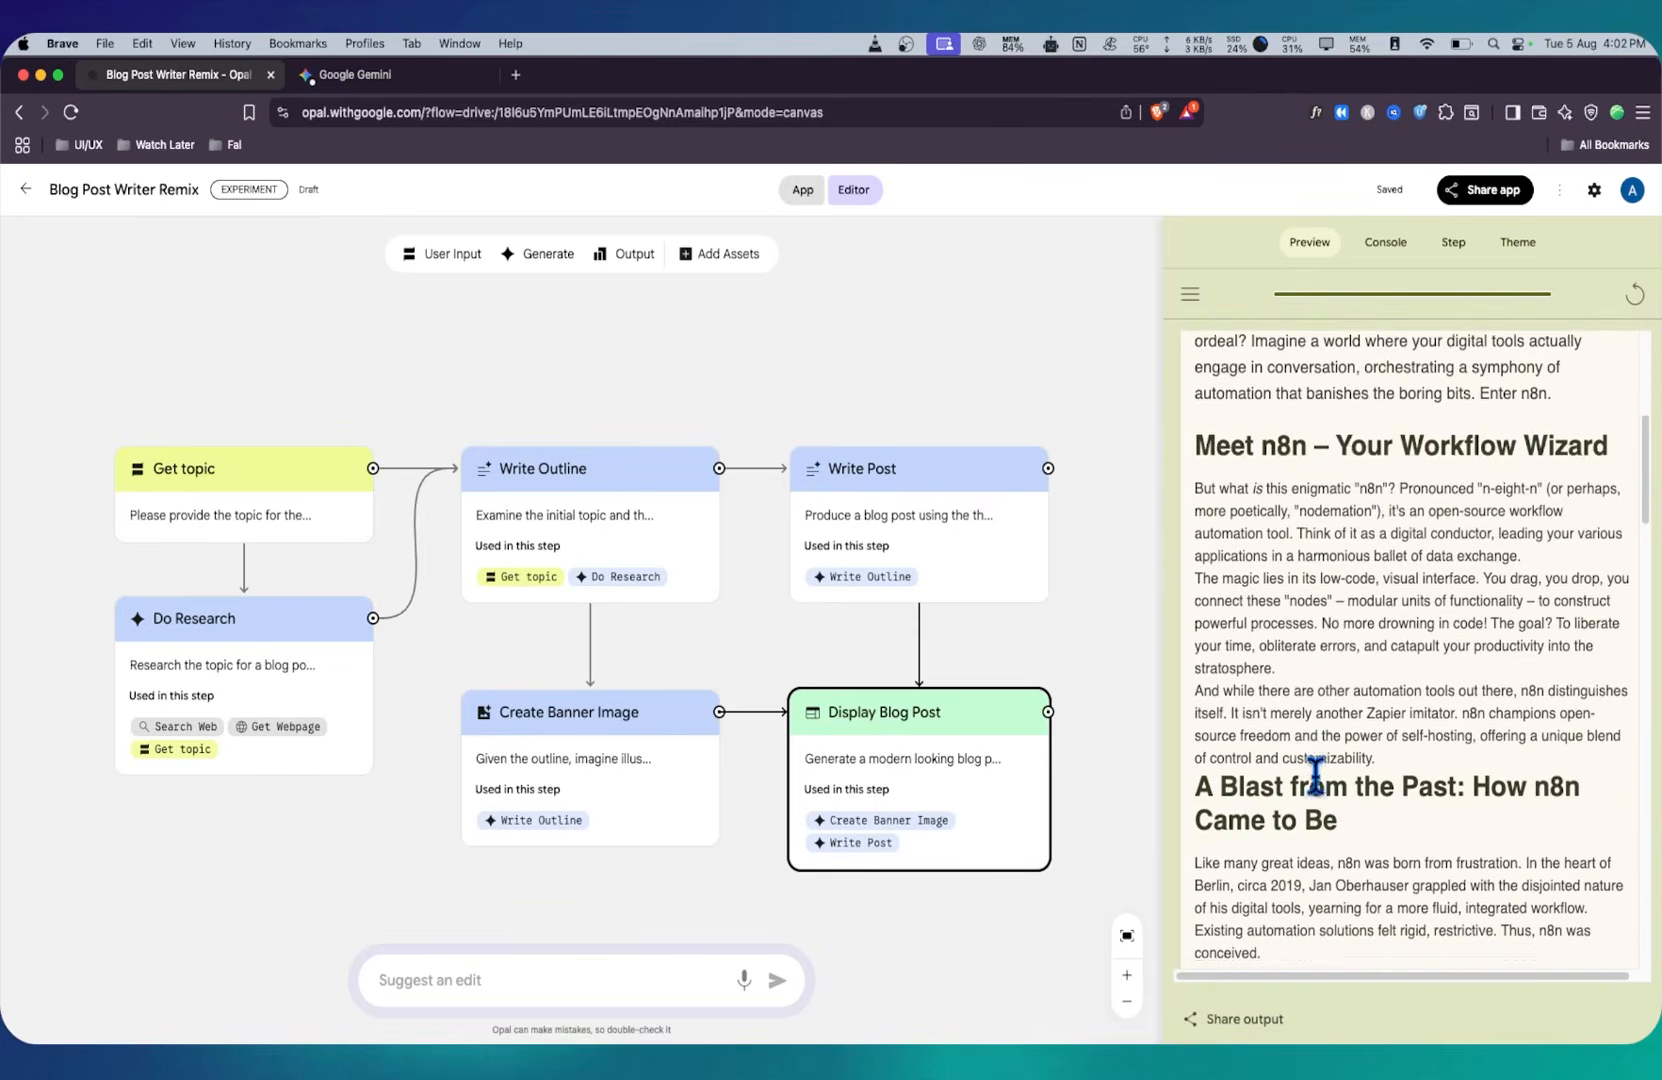
{"action": "scroll", "coordinate": [1315, 773], "scroll_direction": "down", "scroll_amount": 12}
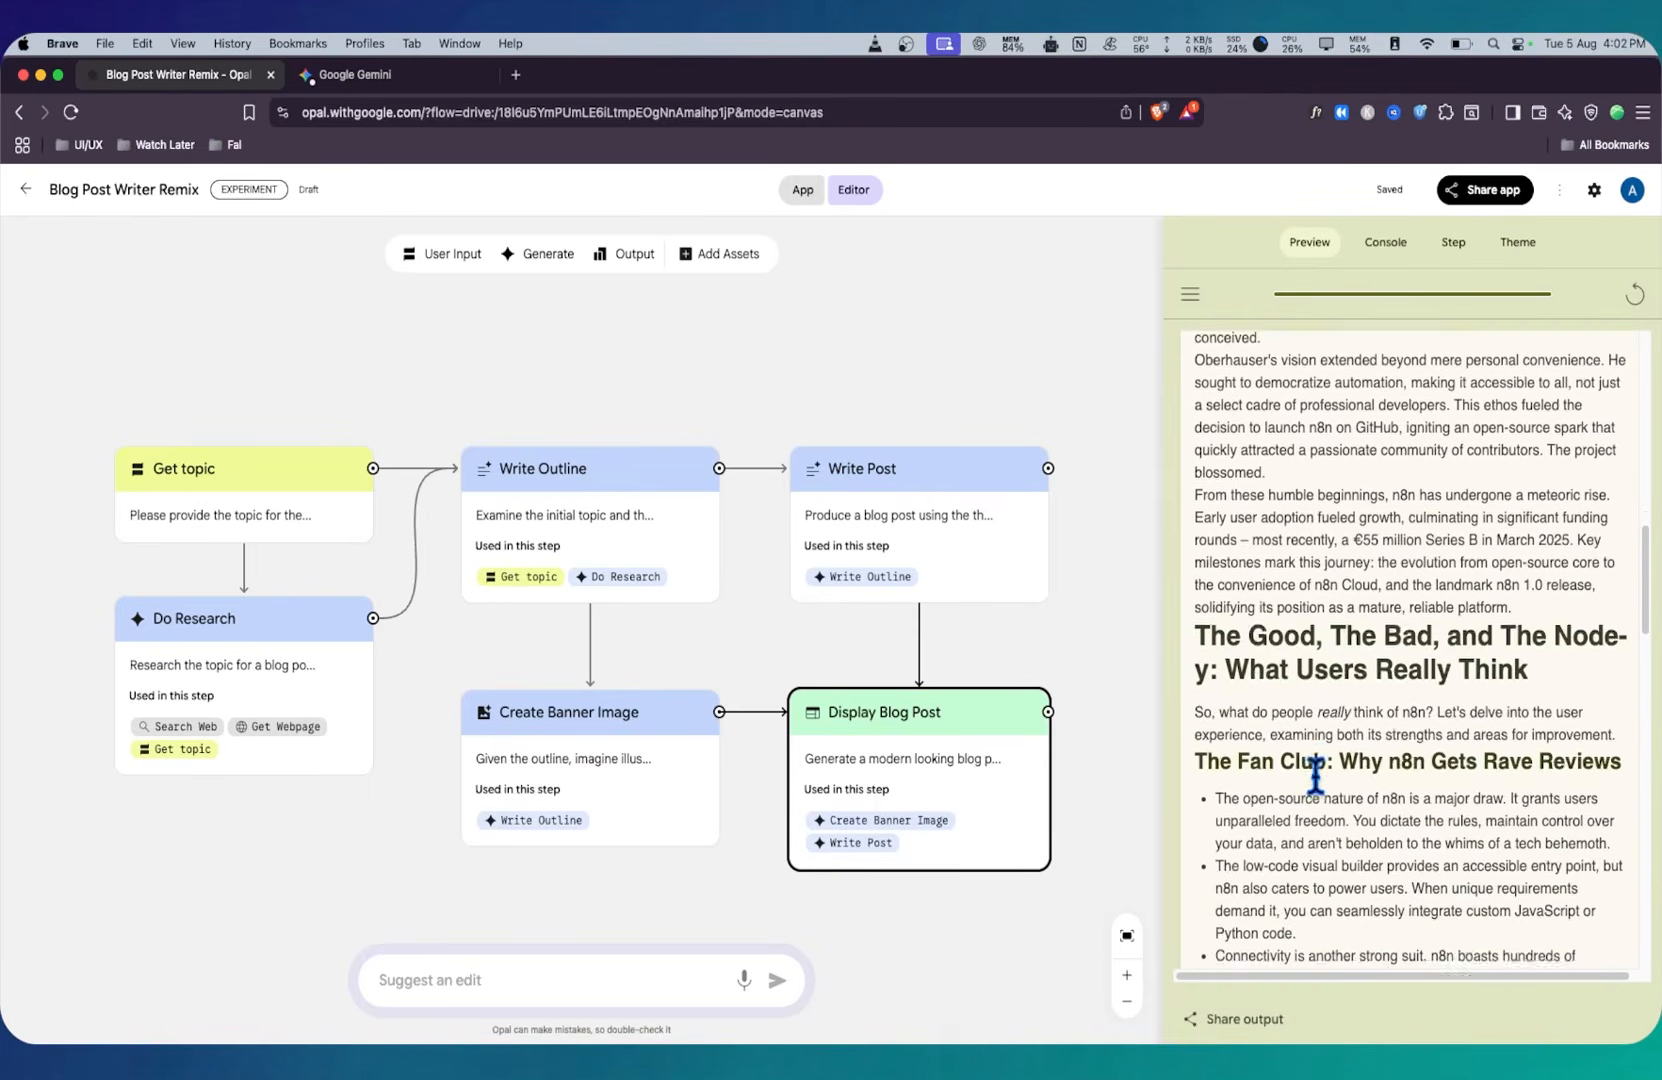
{"action": "scroll", "coordinate": [1315, 773], "scroll_direction": "up", "scroll_amount": 20}
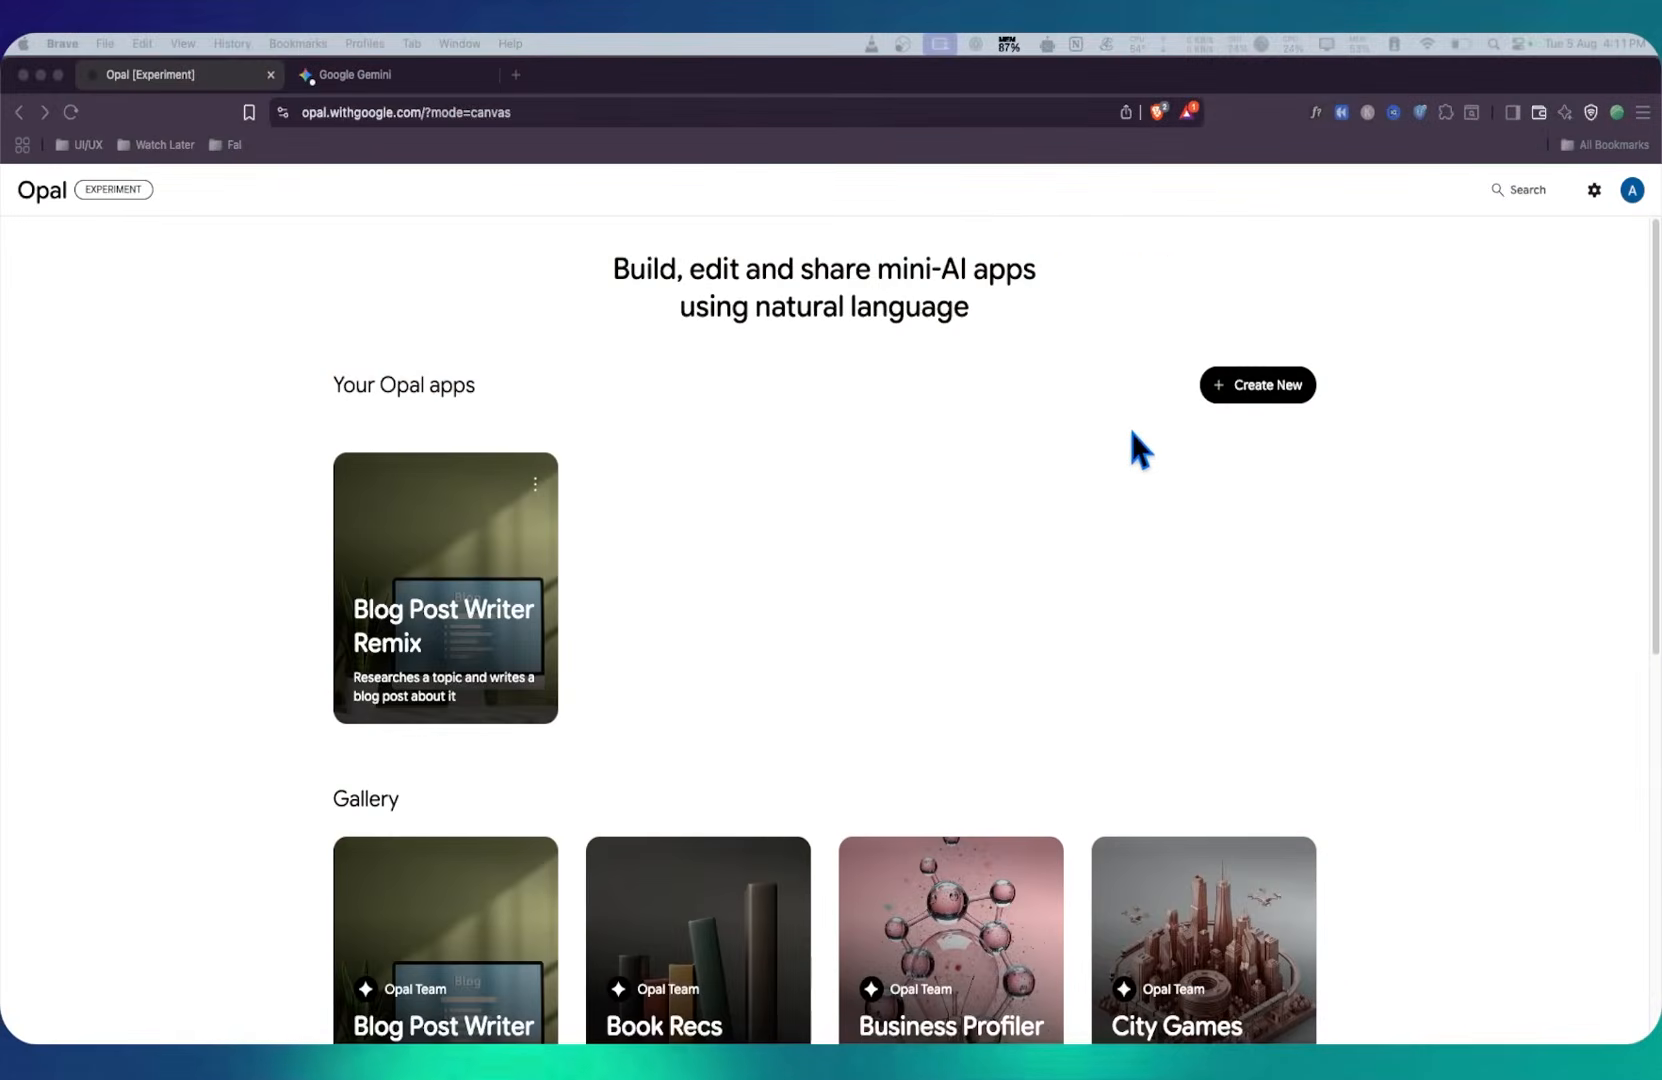
Step: Create a new blank Opal app from the app gallery page
{"action": "left_click", "coordinate": [1284, 401]}
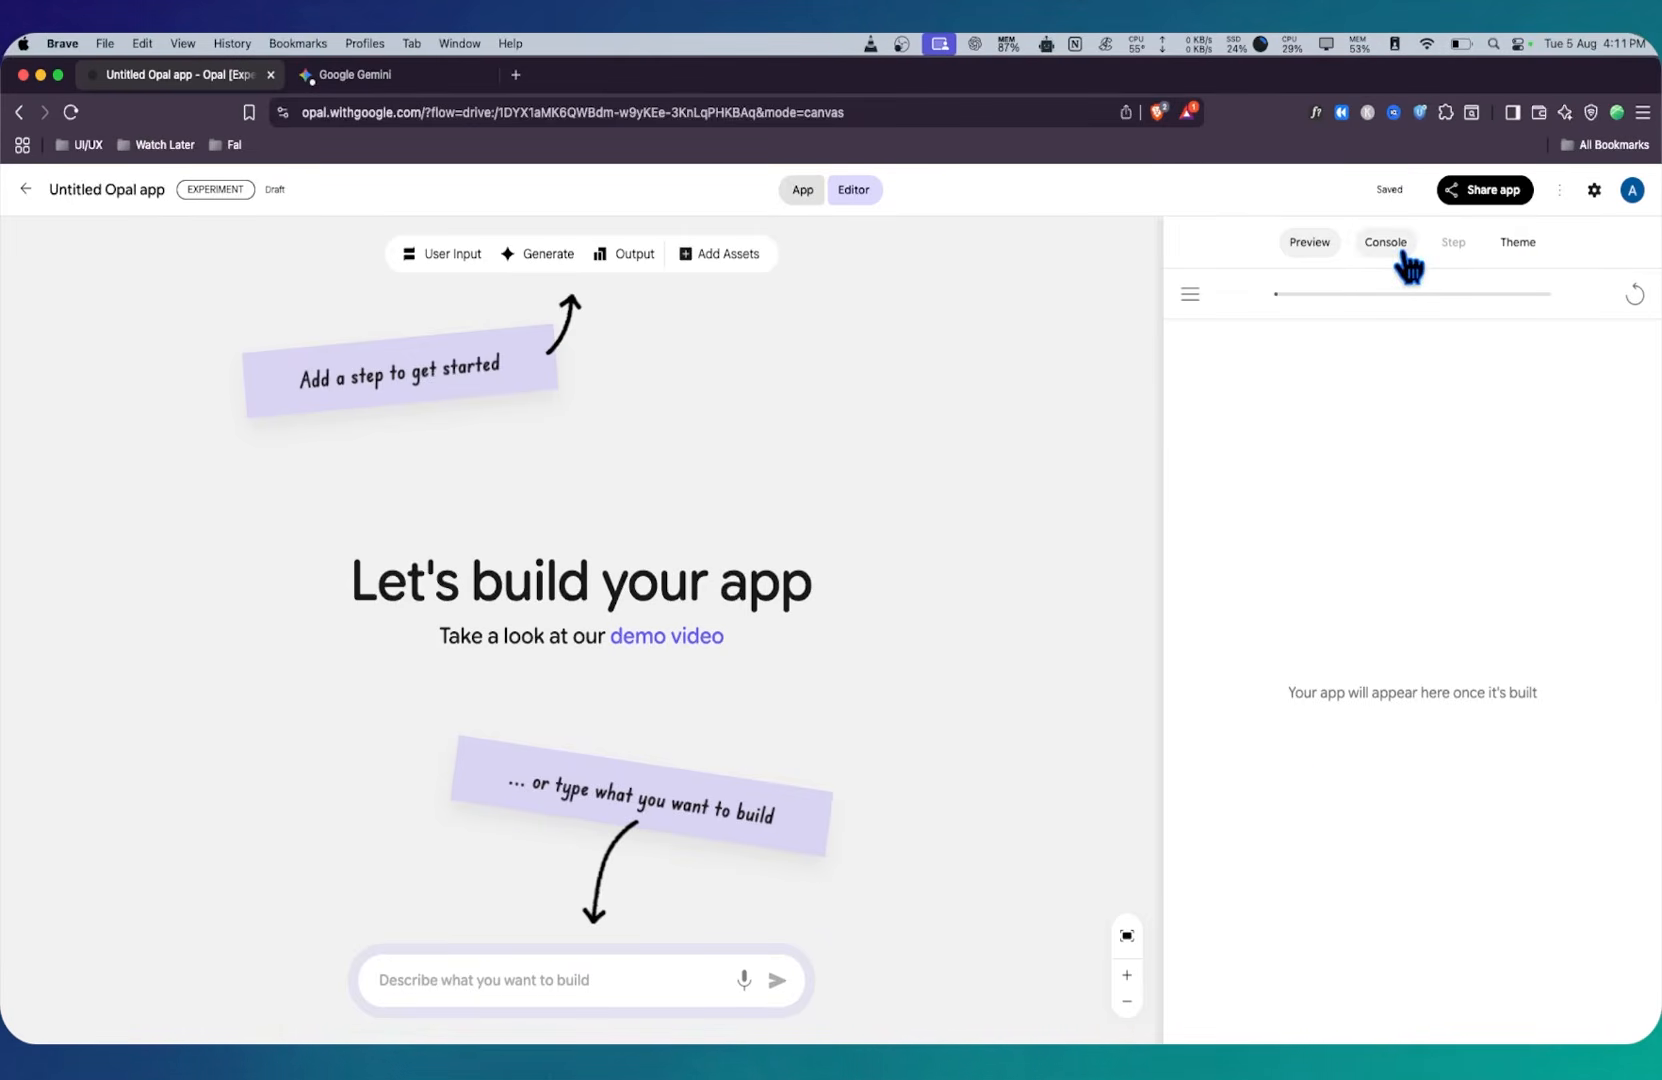
Step: Look over the theme editor's options for the blank app and close it
{"action": "left_click", "coordinate": [1520, 250]}
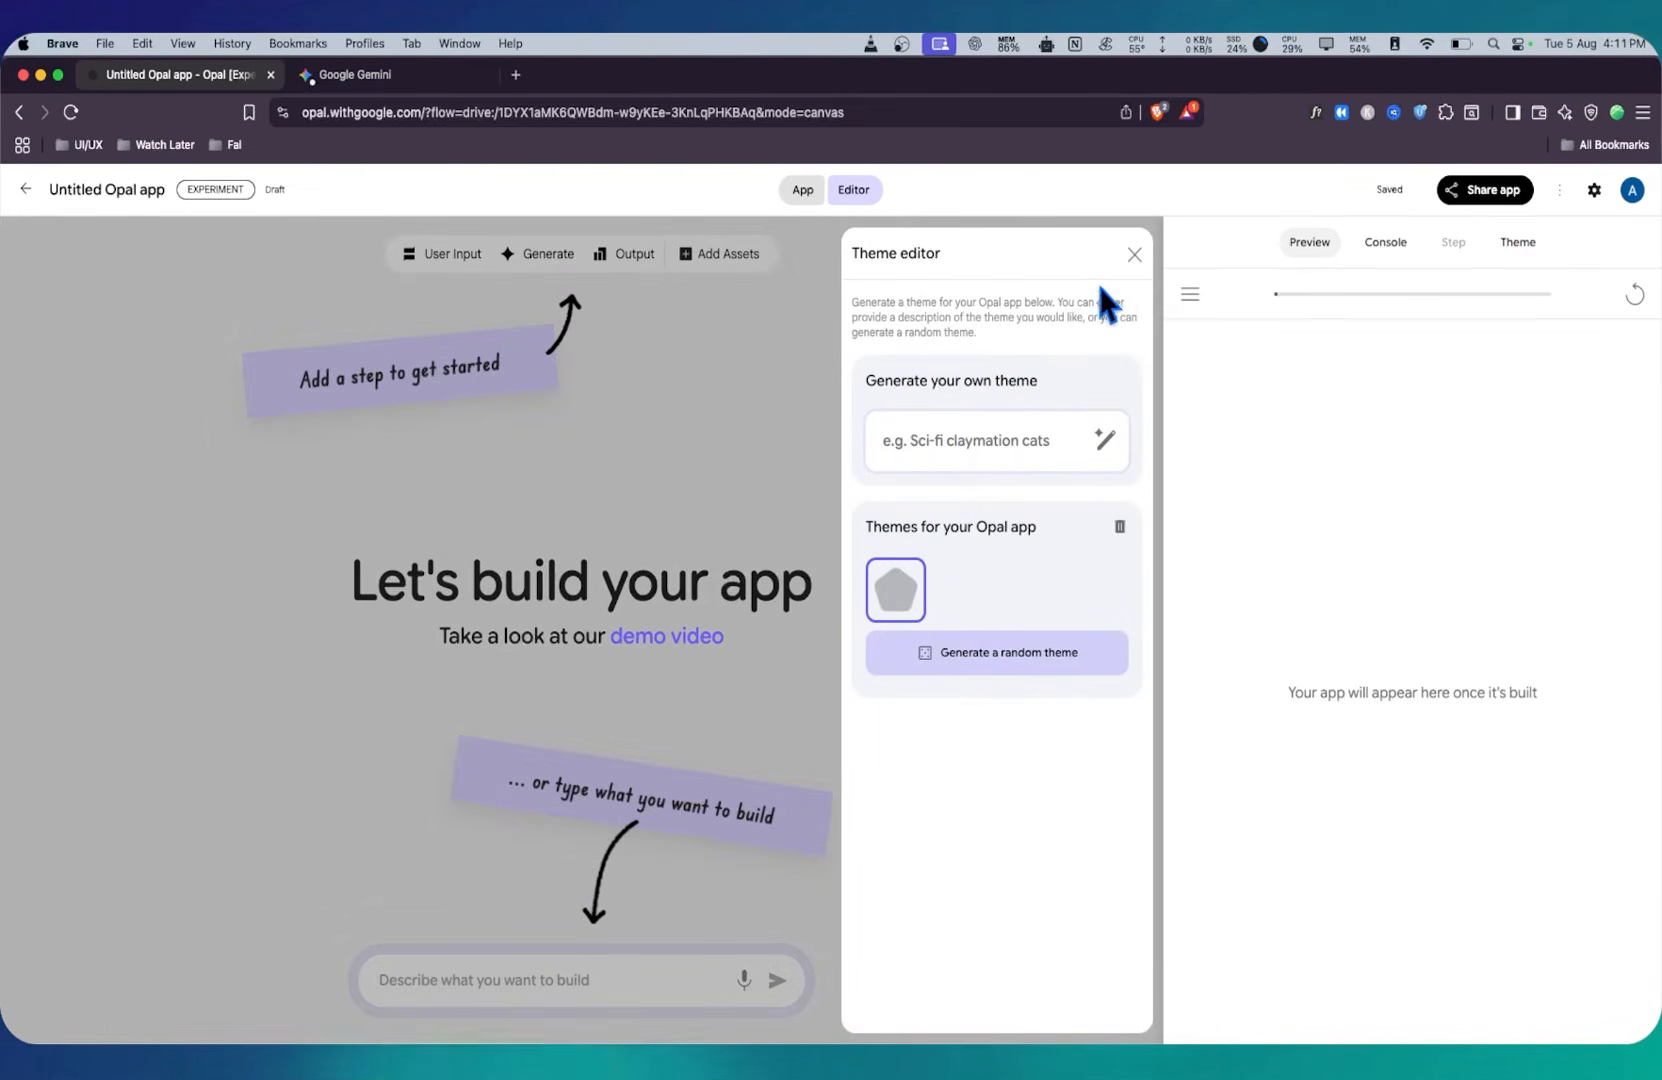
{"action": "left_click", "coordinate": [1135, 258]}
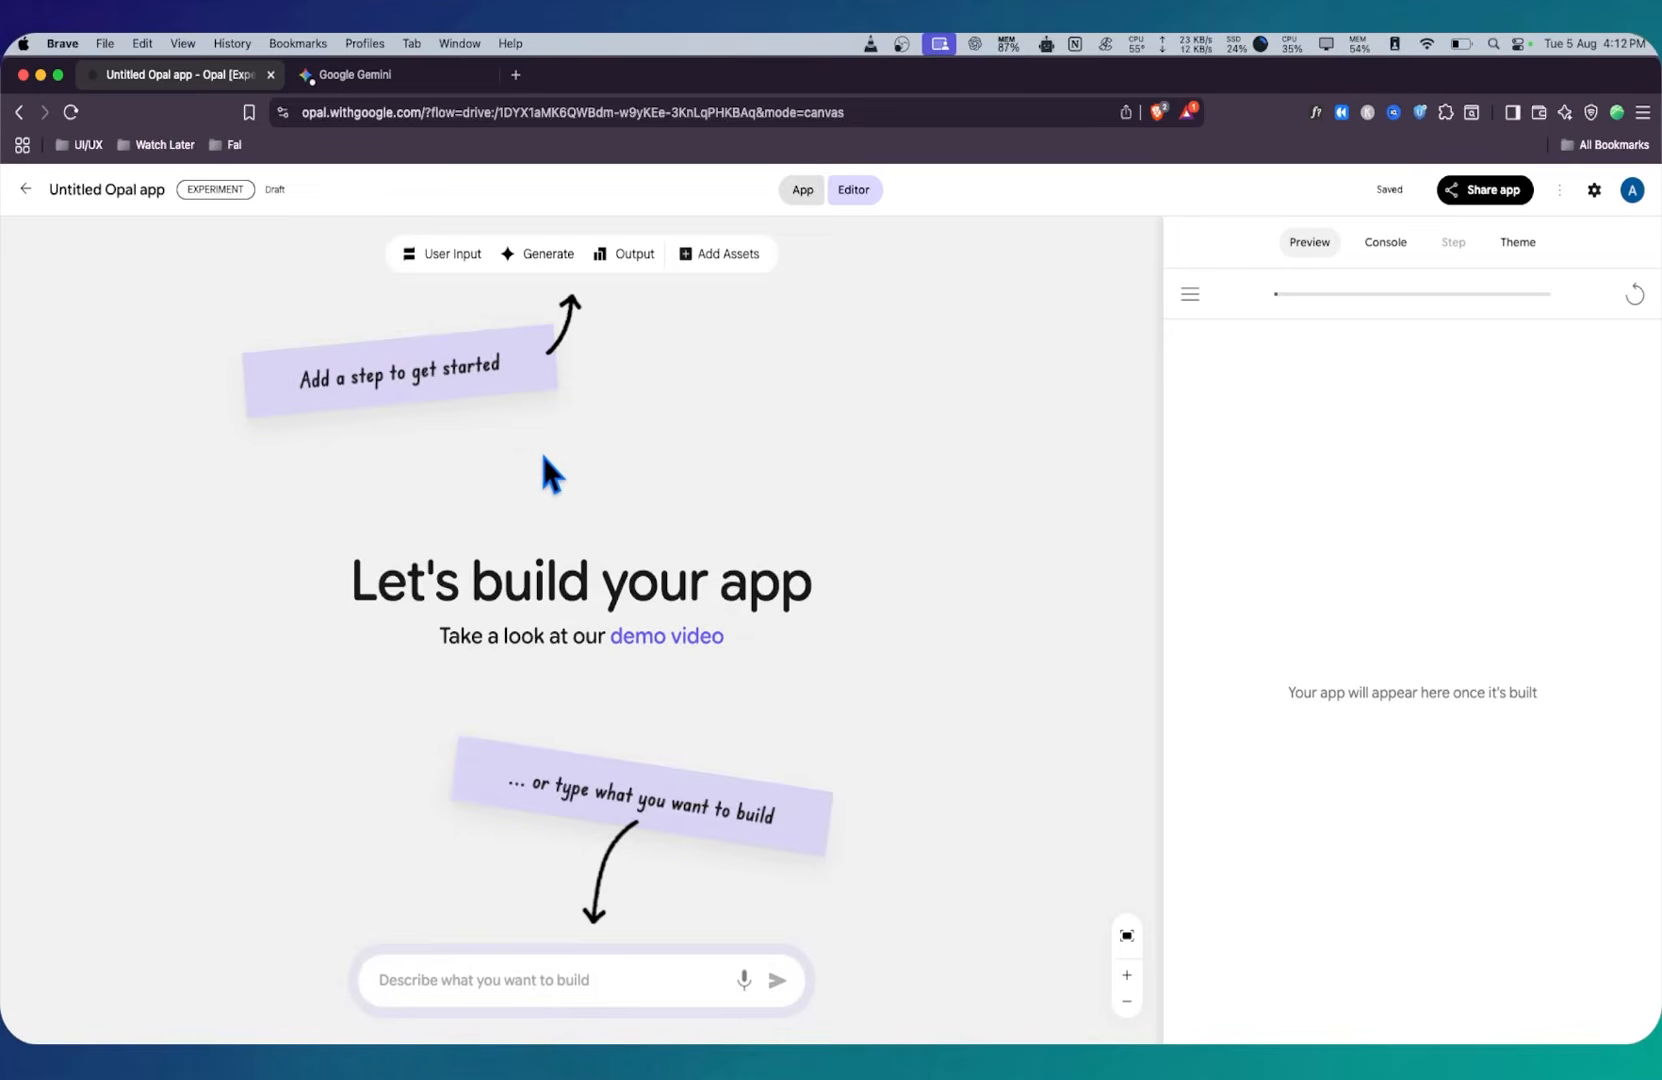
Step: Add a User Input step to the canvas and connect a new Generate step to its output
{"action": "left_click", "coordinate": [452, 256]}
{"action": "left_click_drag", "start_coordinate": [630, 598], "coordinate": [300, 562]}
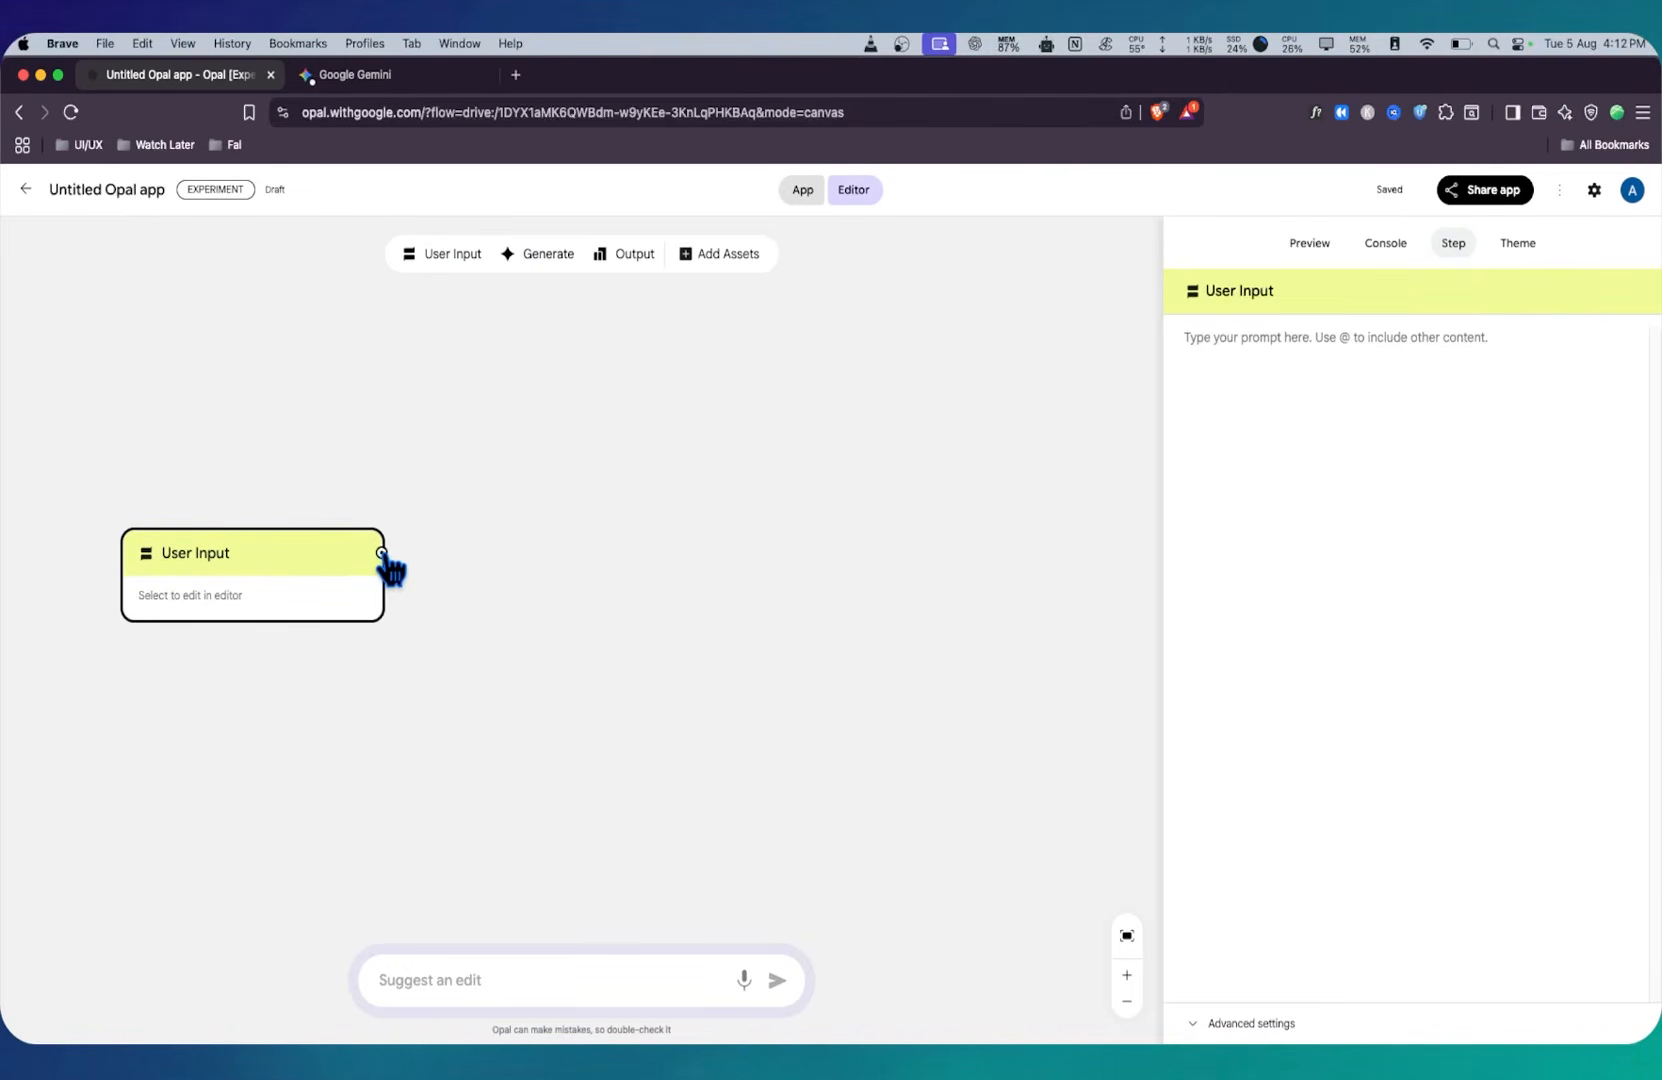
{"action": "left_click_drag", "start_coordinate": [553, 525], "coordinate": [558, 524]}
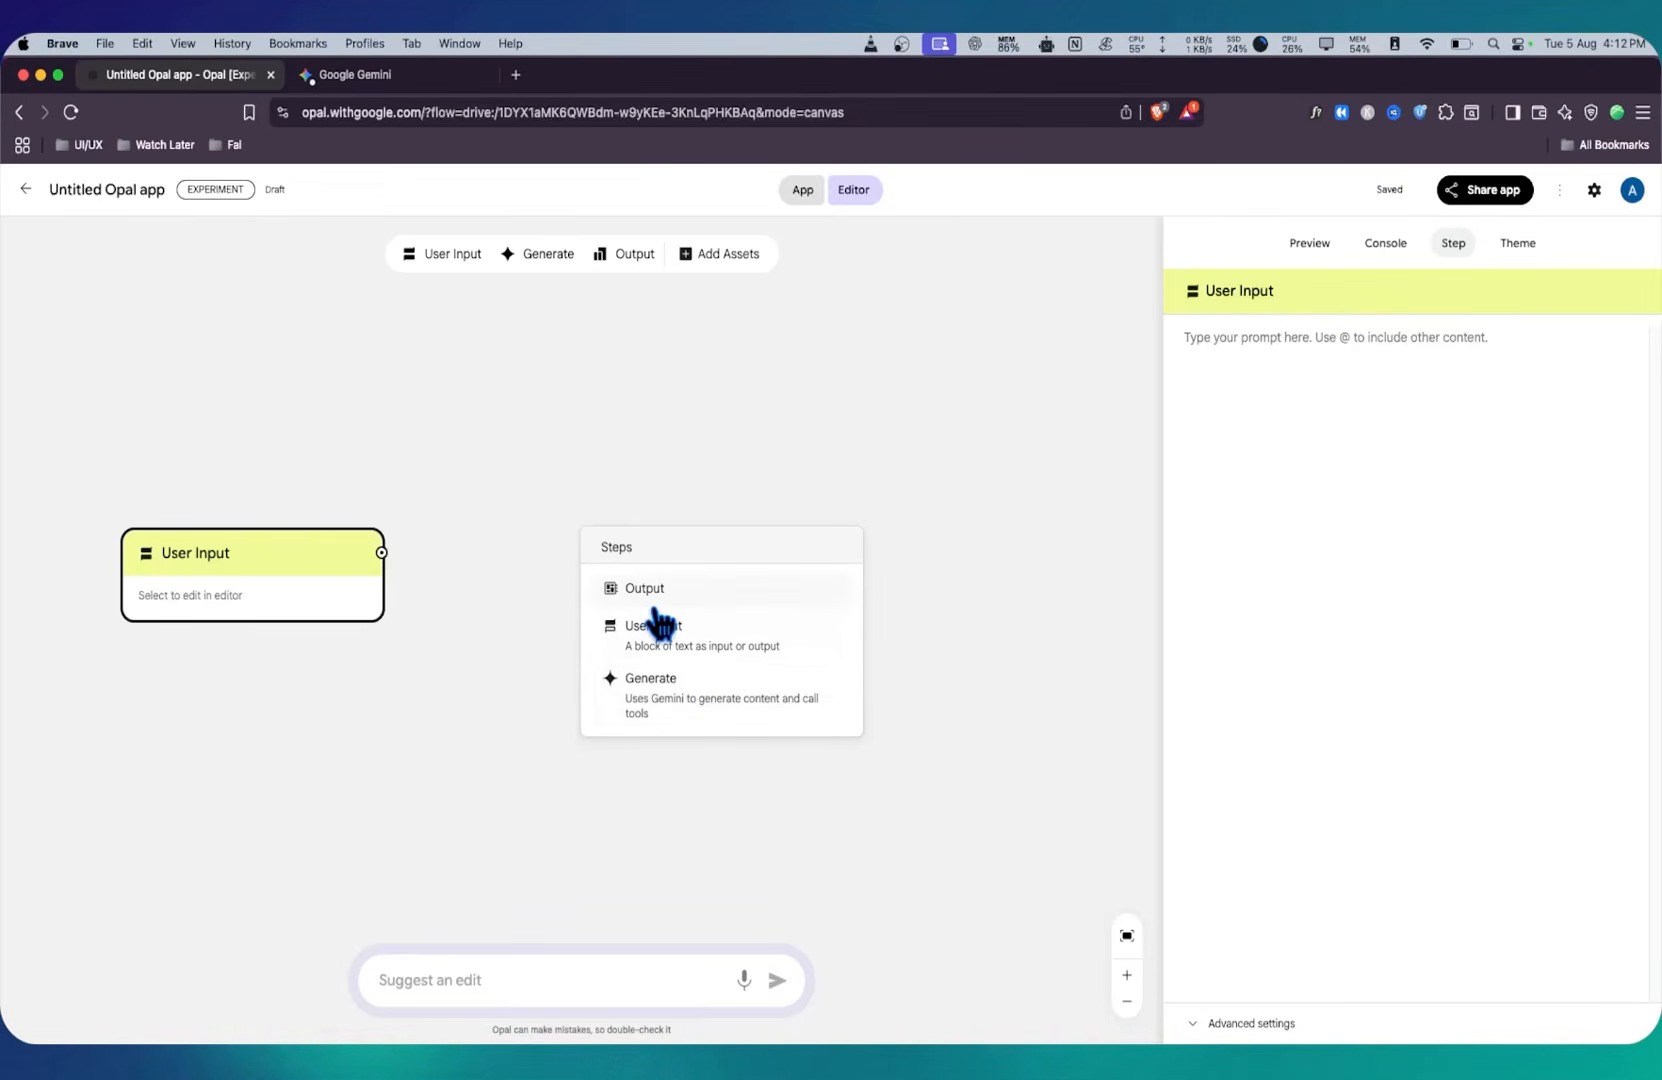
{"action": "left_click", "coordinate": [726, 716]}
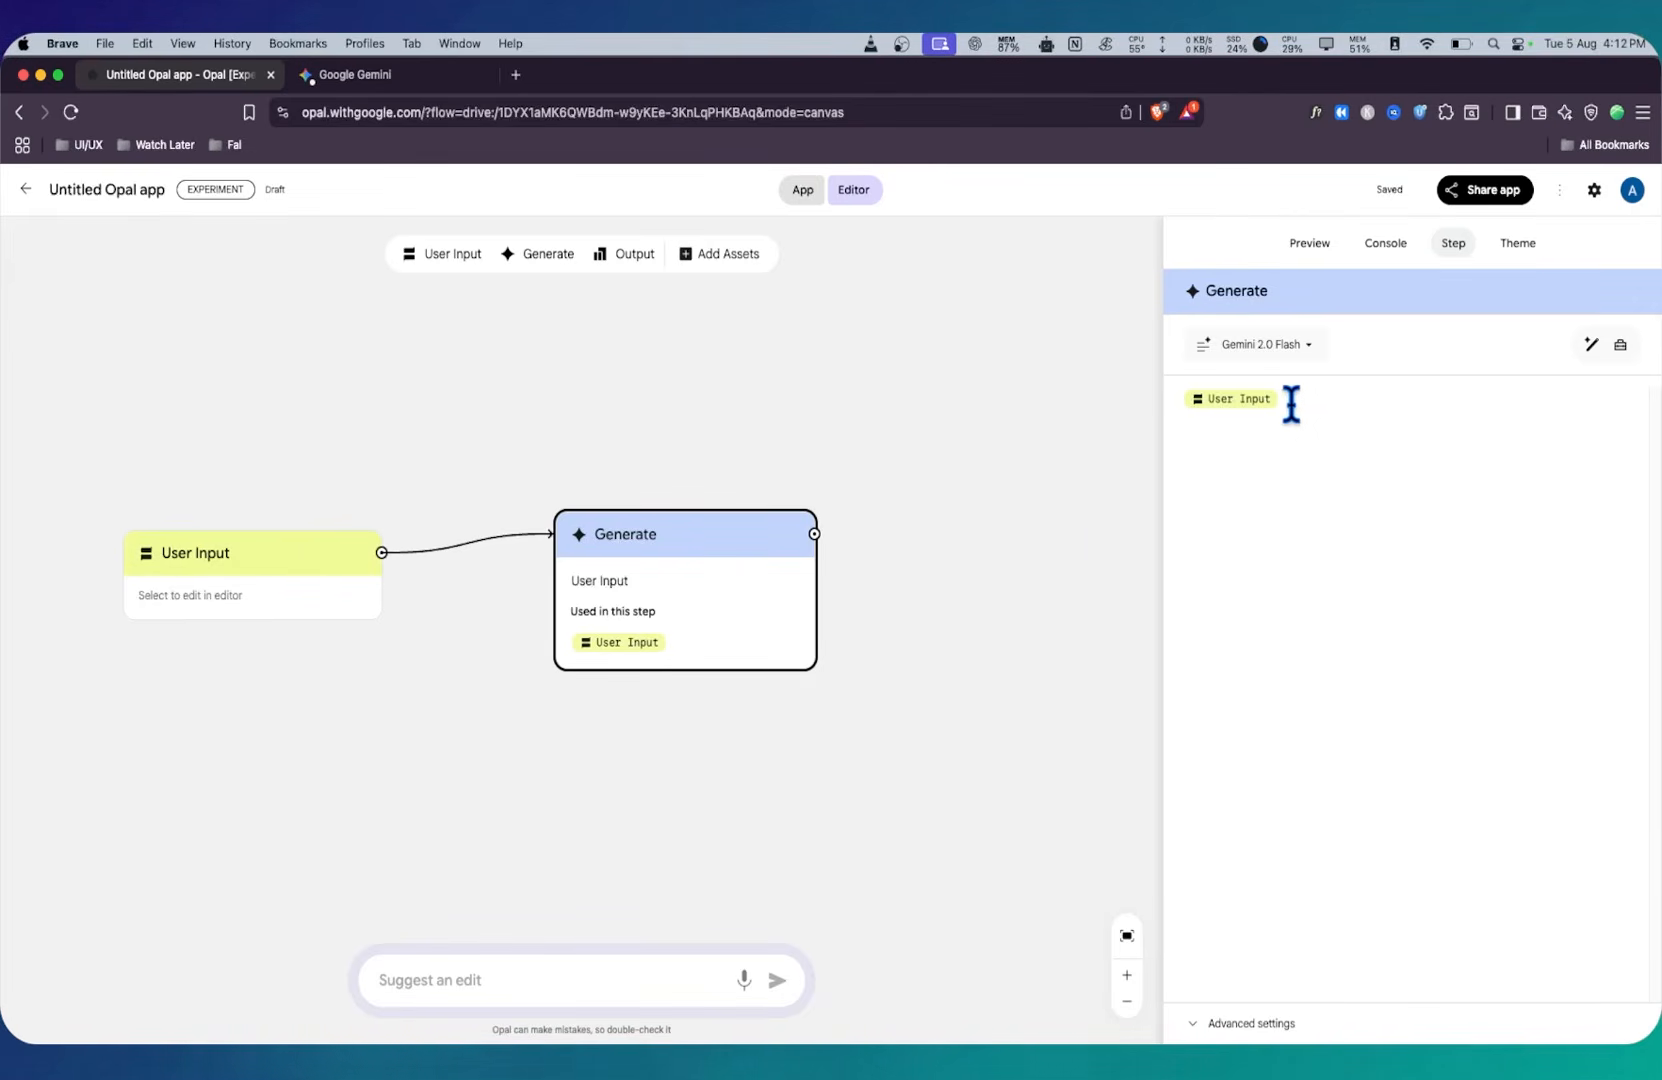
Step: Look through the models available for the Generate step without changing the selection
{"action": "left_click", "coordinate": [1300, 347]}
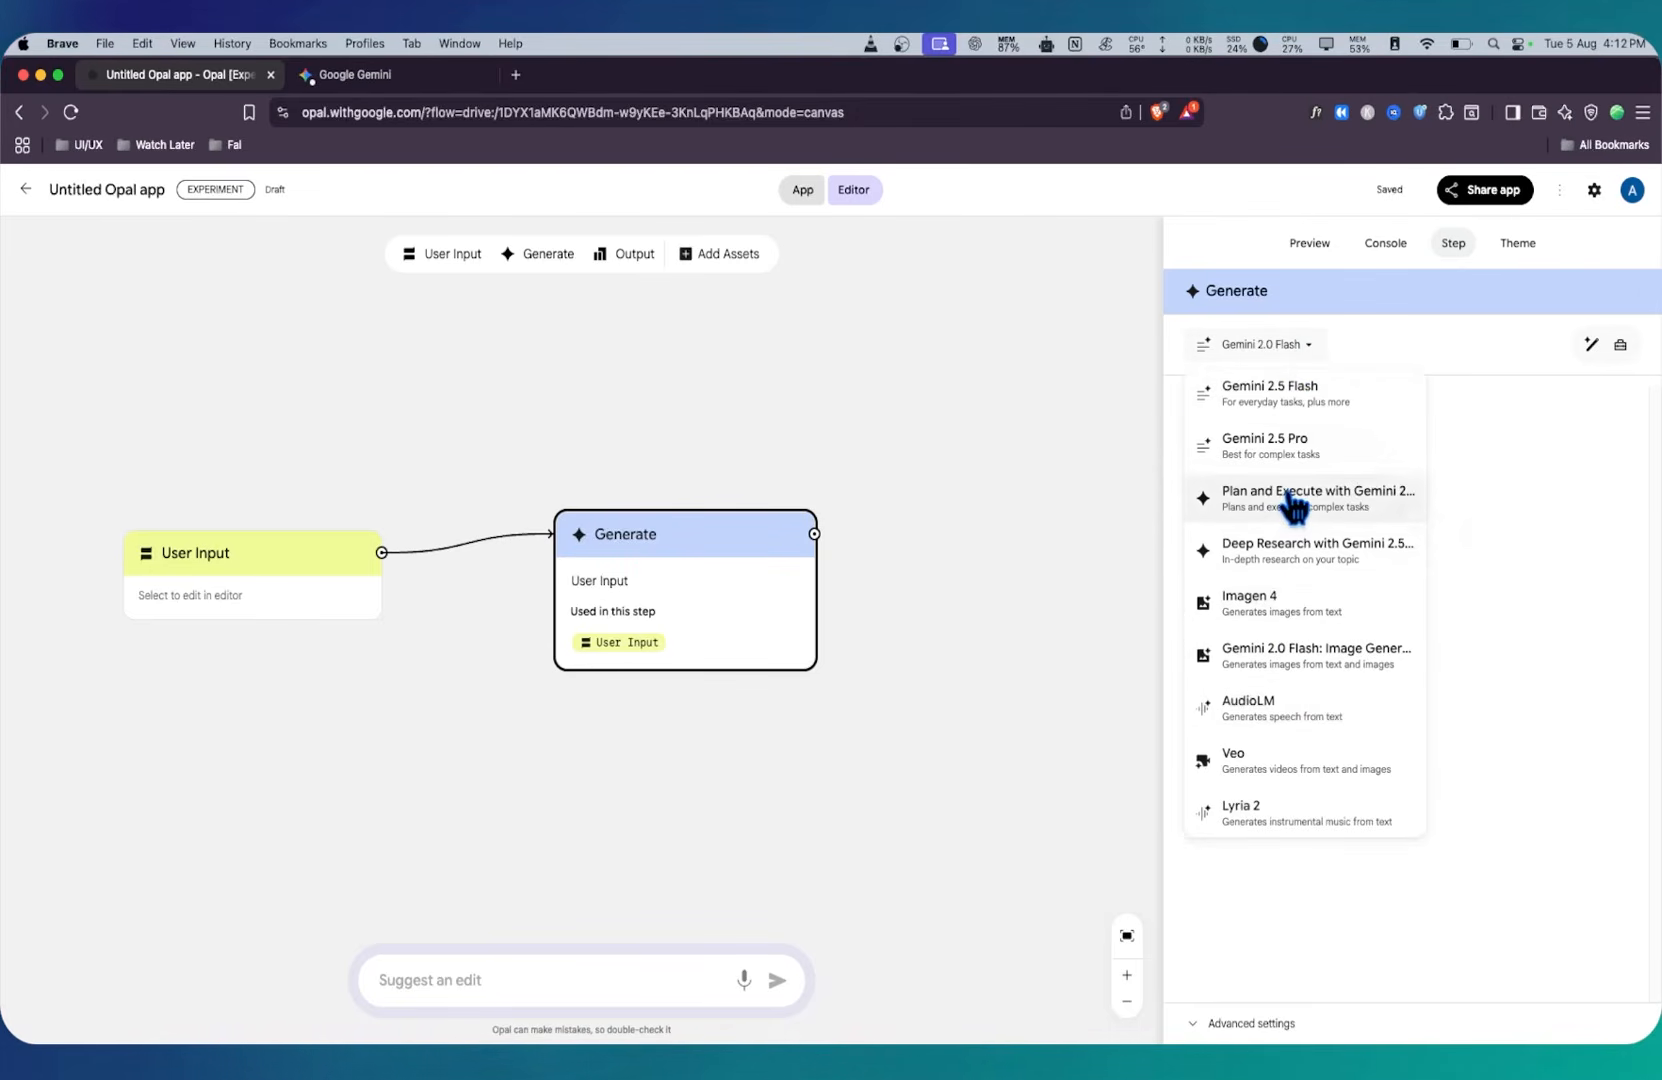
{"action": "left_click", "coordinate": [1525, 508]}
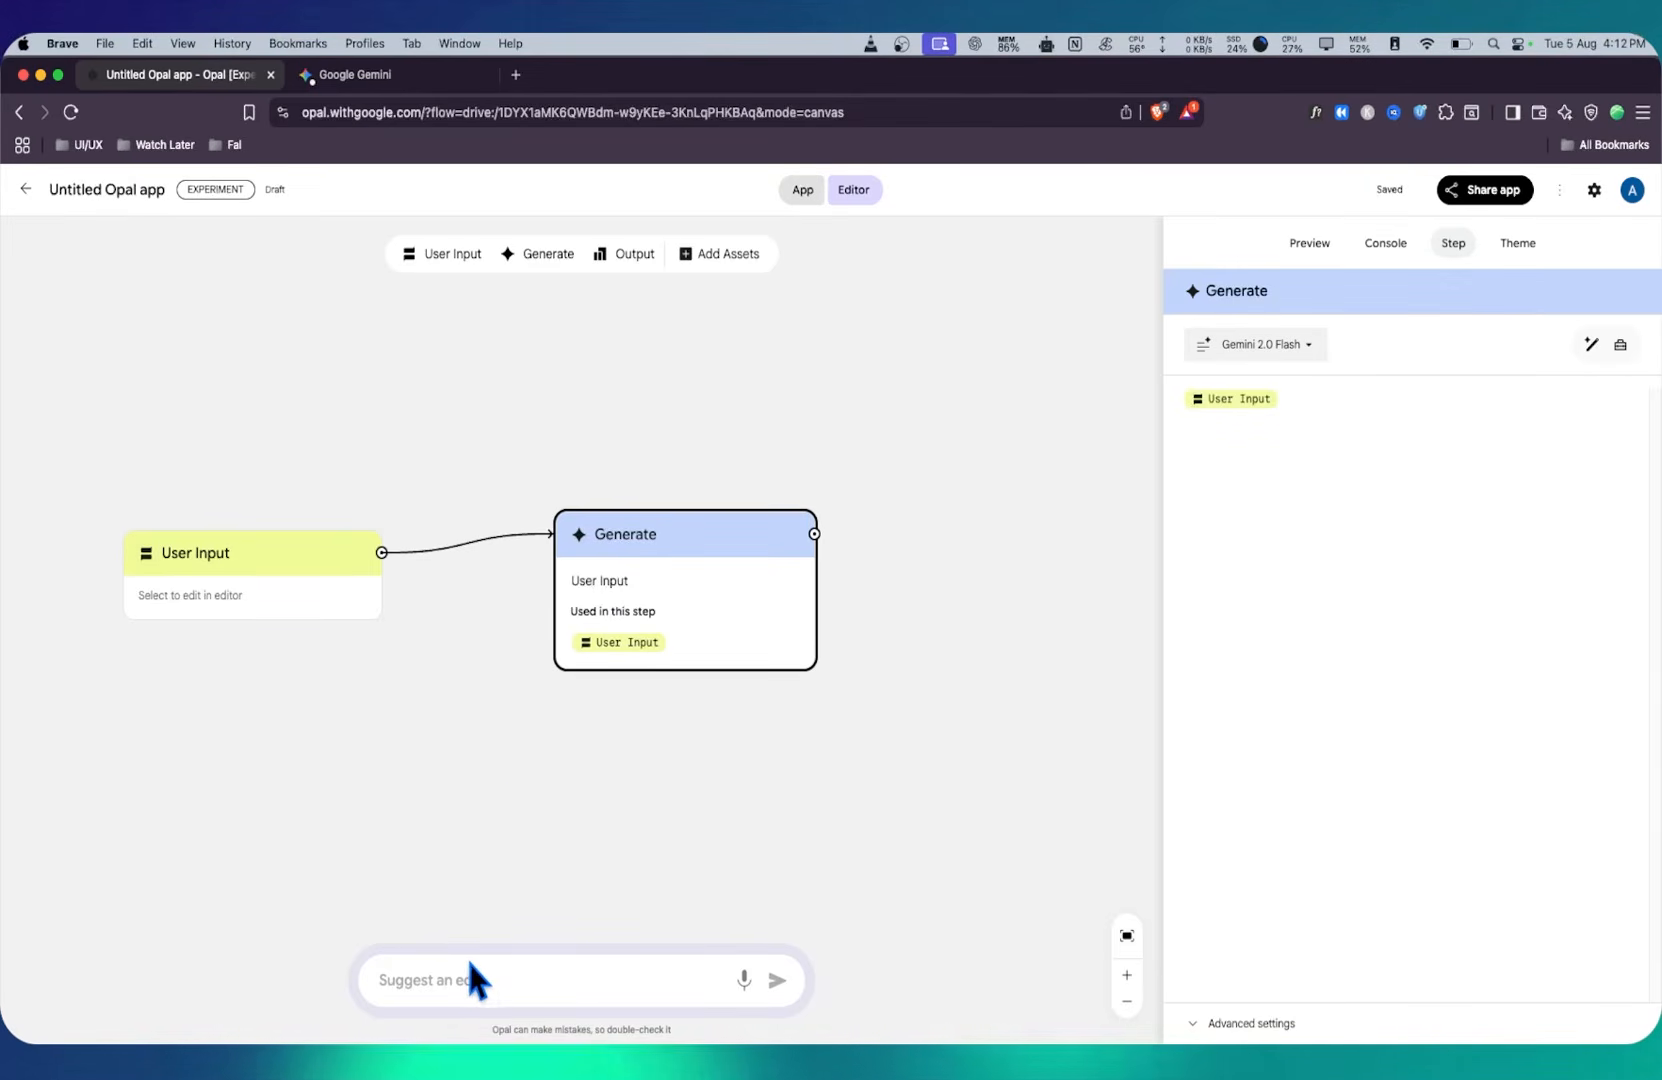
{"action": "left_click", "coordinate": [491, 980]}
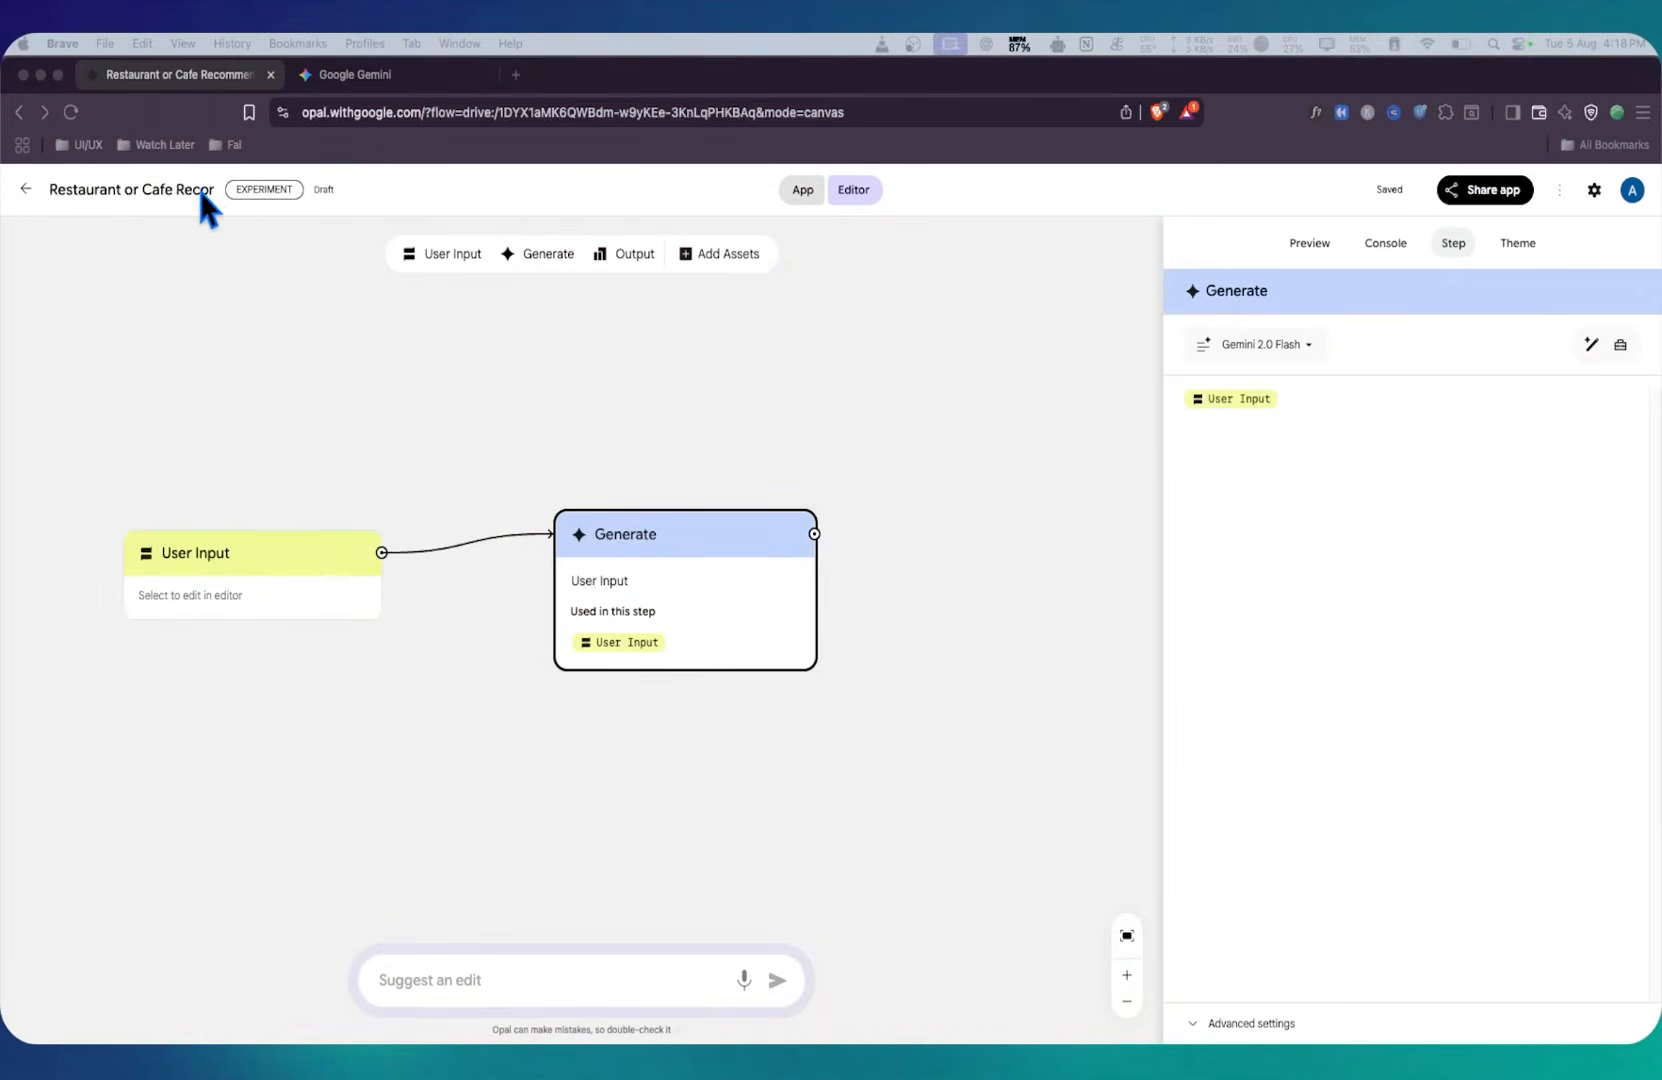
Step: Paste the restaurant recommender prompt, with cuisine and location inputs and three highly-rated restaurants on a map, into the app description
{"action": "left_click", "coordinate": [209, 191]}
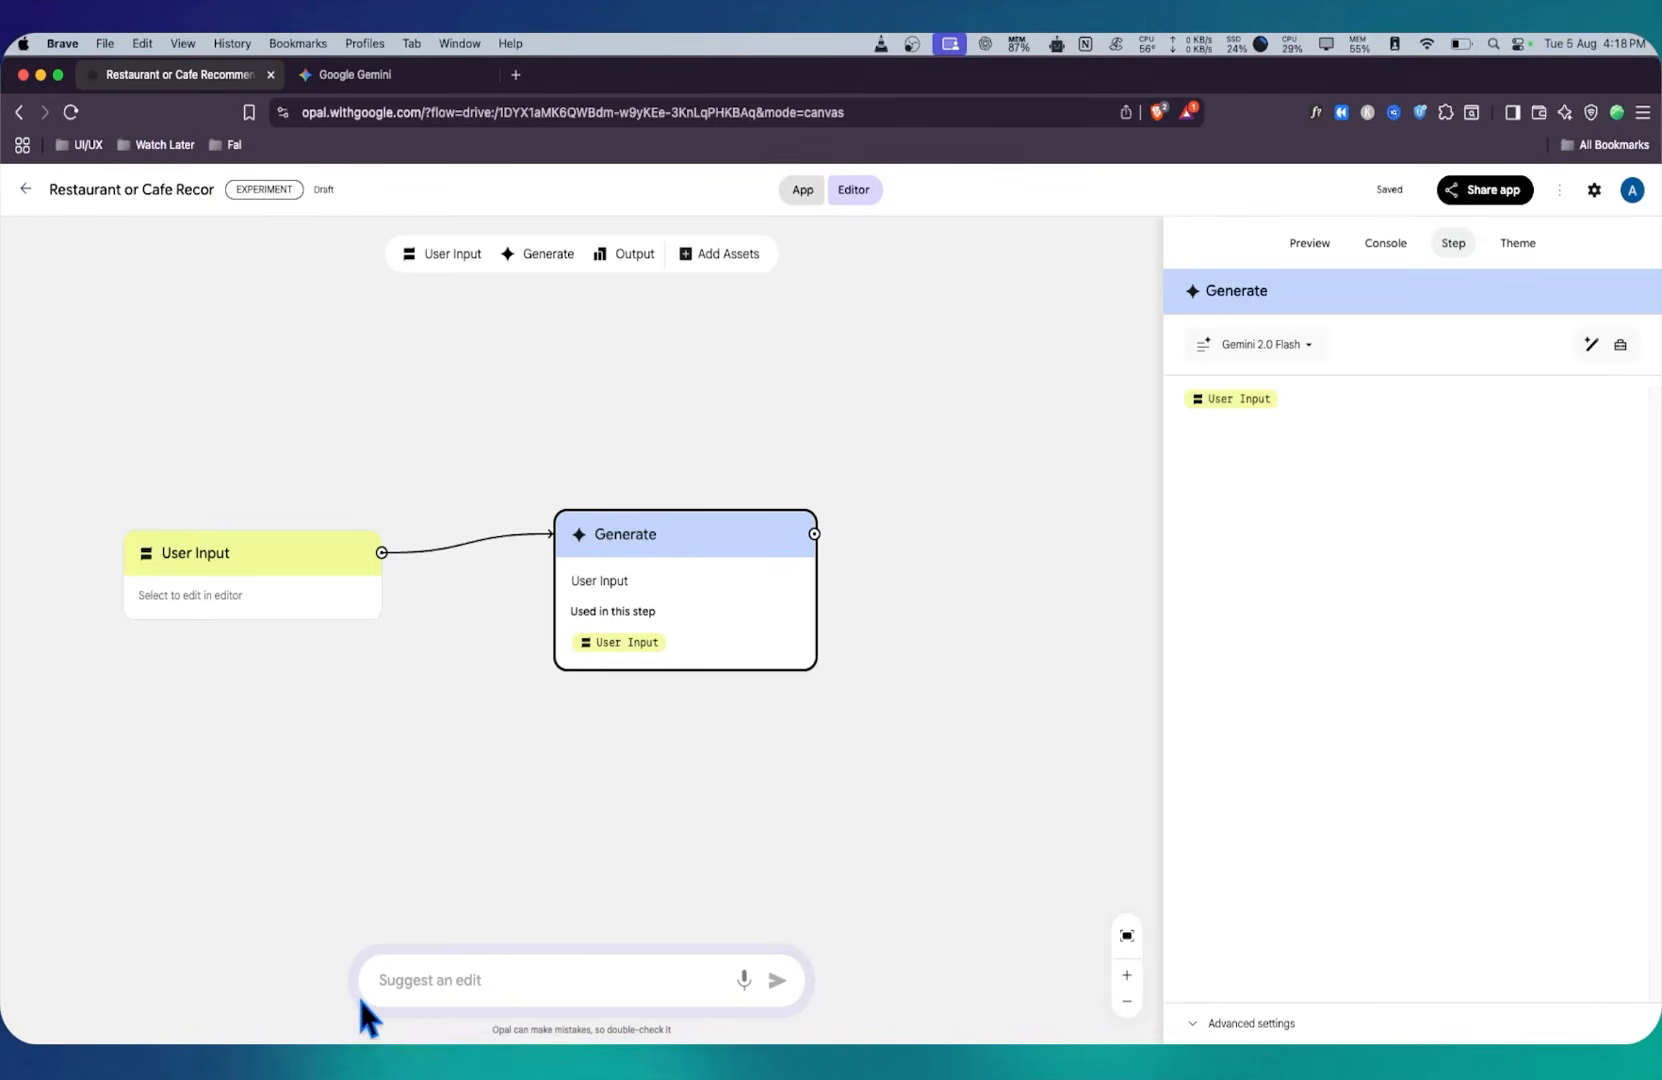
{"action": "left_click", "coordinate": [414, 980]}
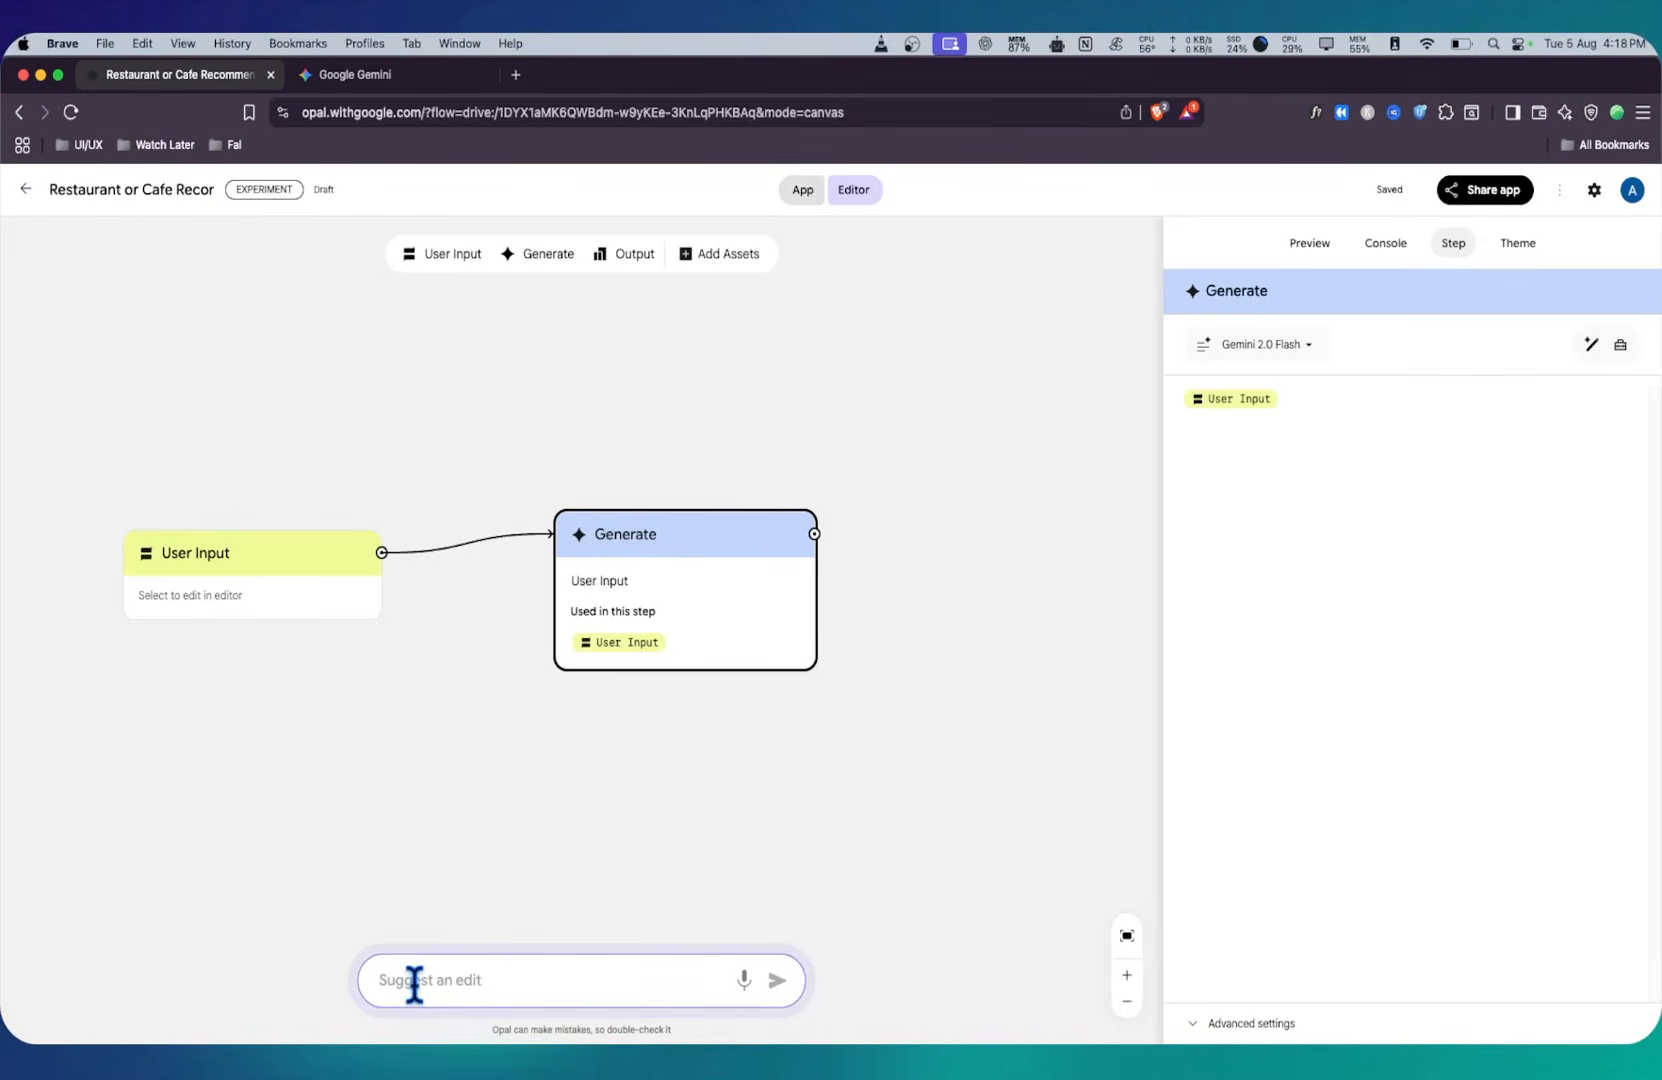
{"action": "key", "text": "super+v"}
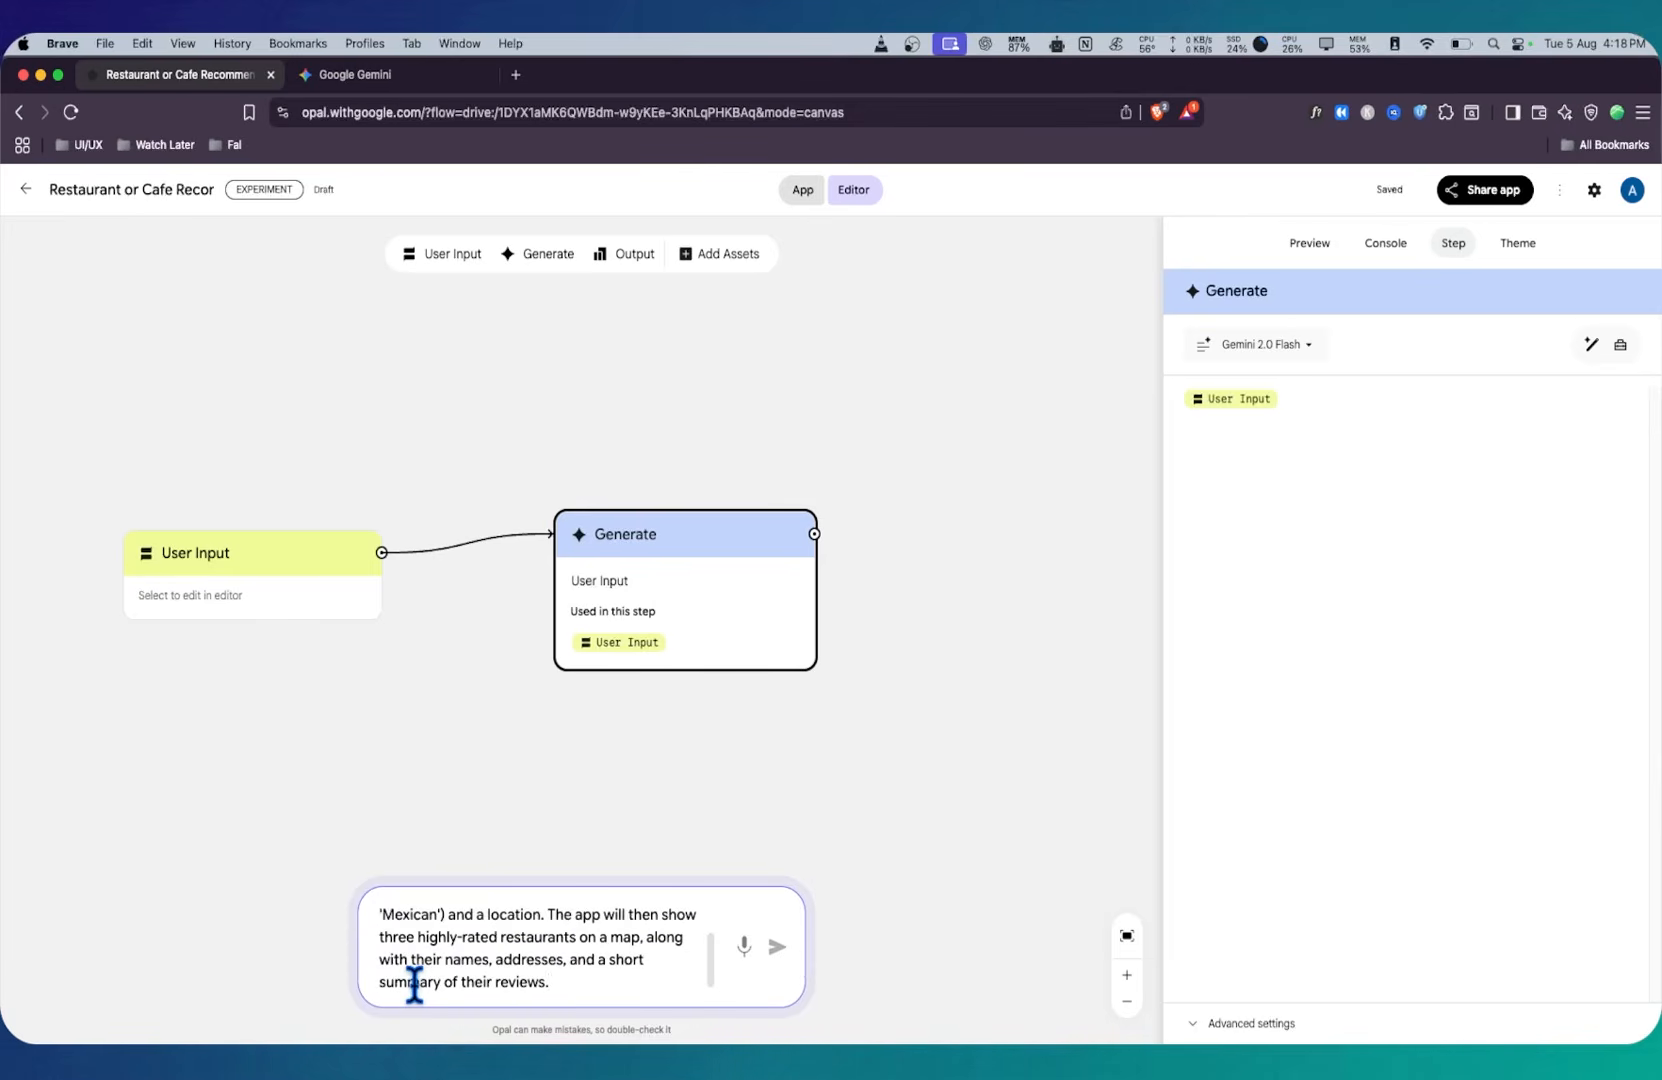
Step: Switch to Google Gemini and review the conversation's Opal mini-app ideas, example prompts and map-integrated app suggestions
{"action": "left_click", "coordinate": [390, 80]}
{"action": "left_click", "coordinate": [766, 708]}
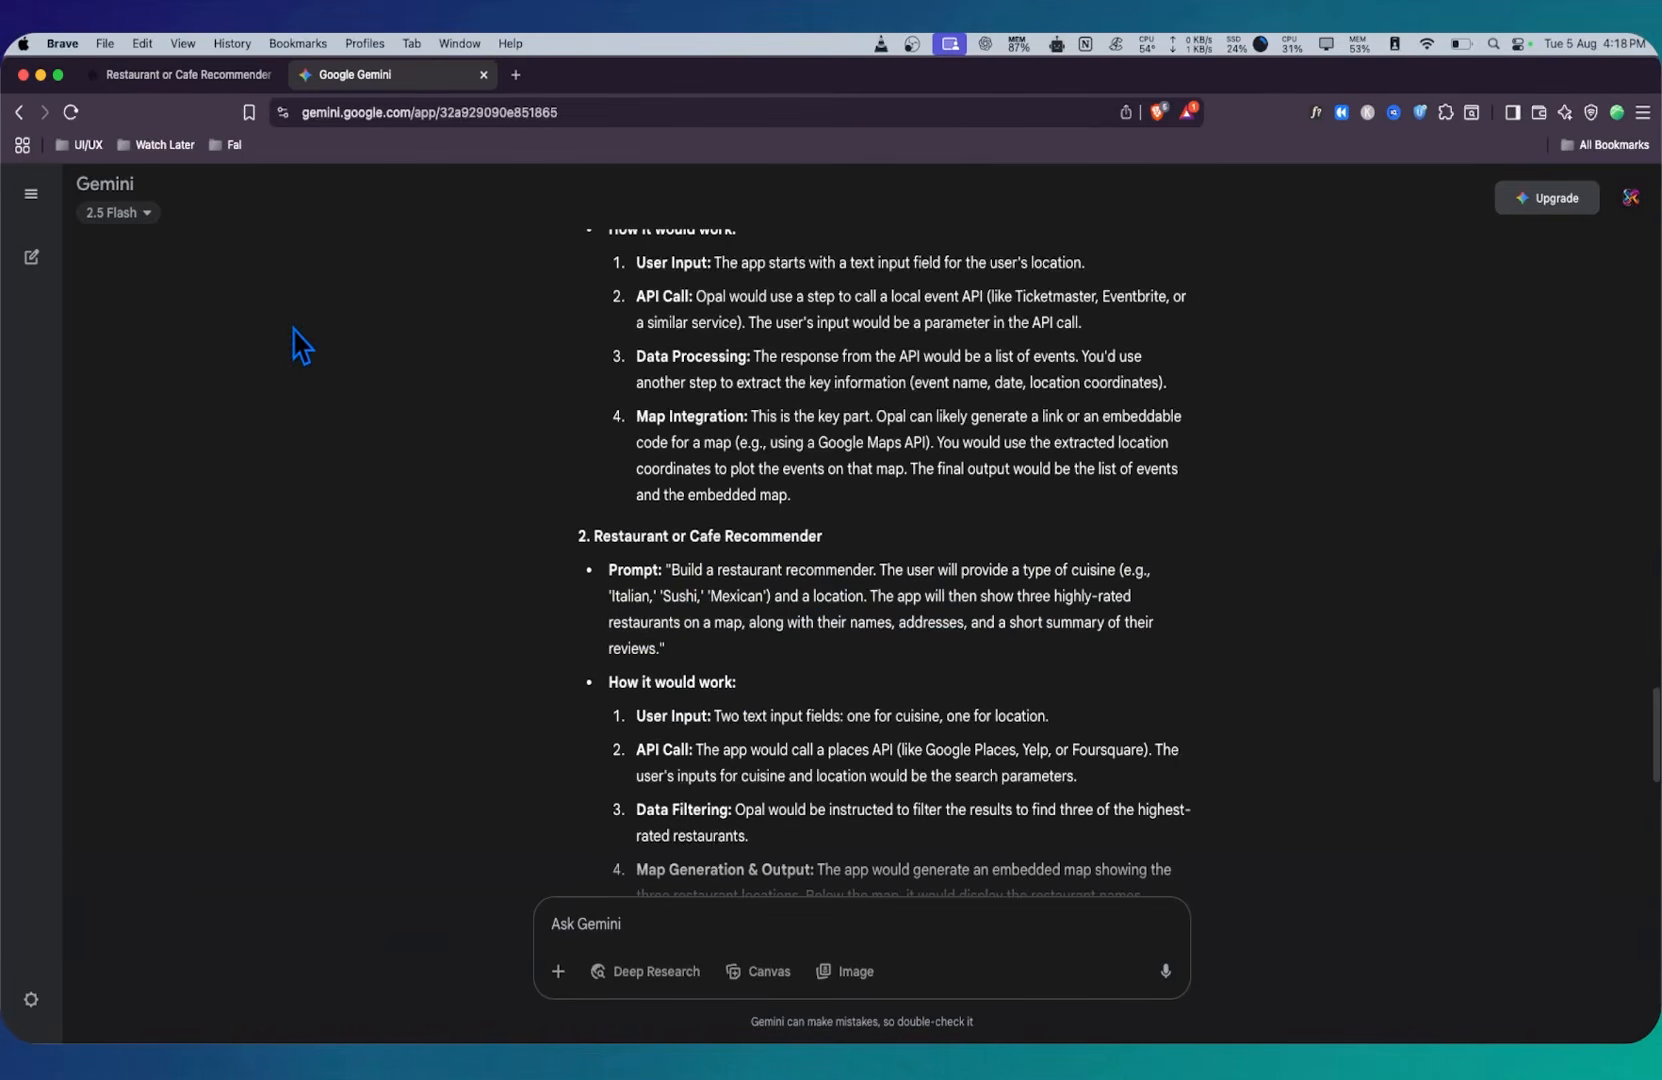
{"action": "scroll", "coordinate": [655, 540], "scroll_direction": "up", "scroll_amount": 20}
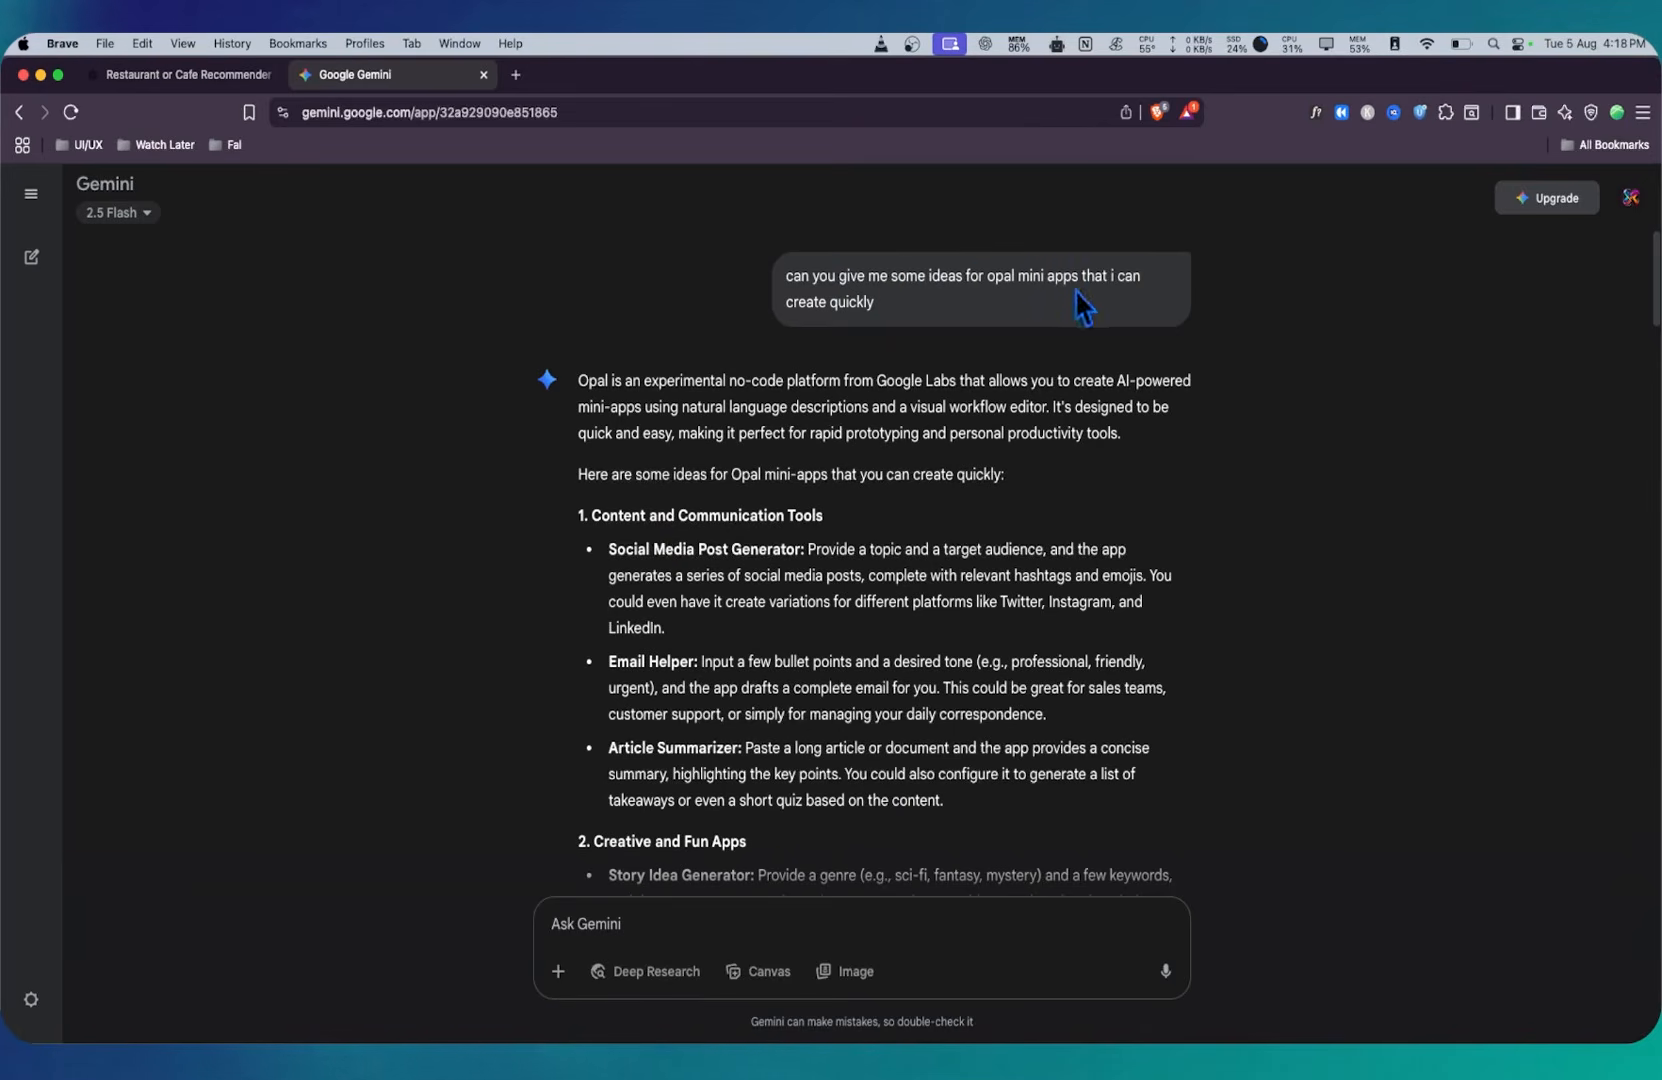
{"action": "scroll", "coordinate": [890, 350], "scroll_direction": "down", "scroll_amount": 10}
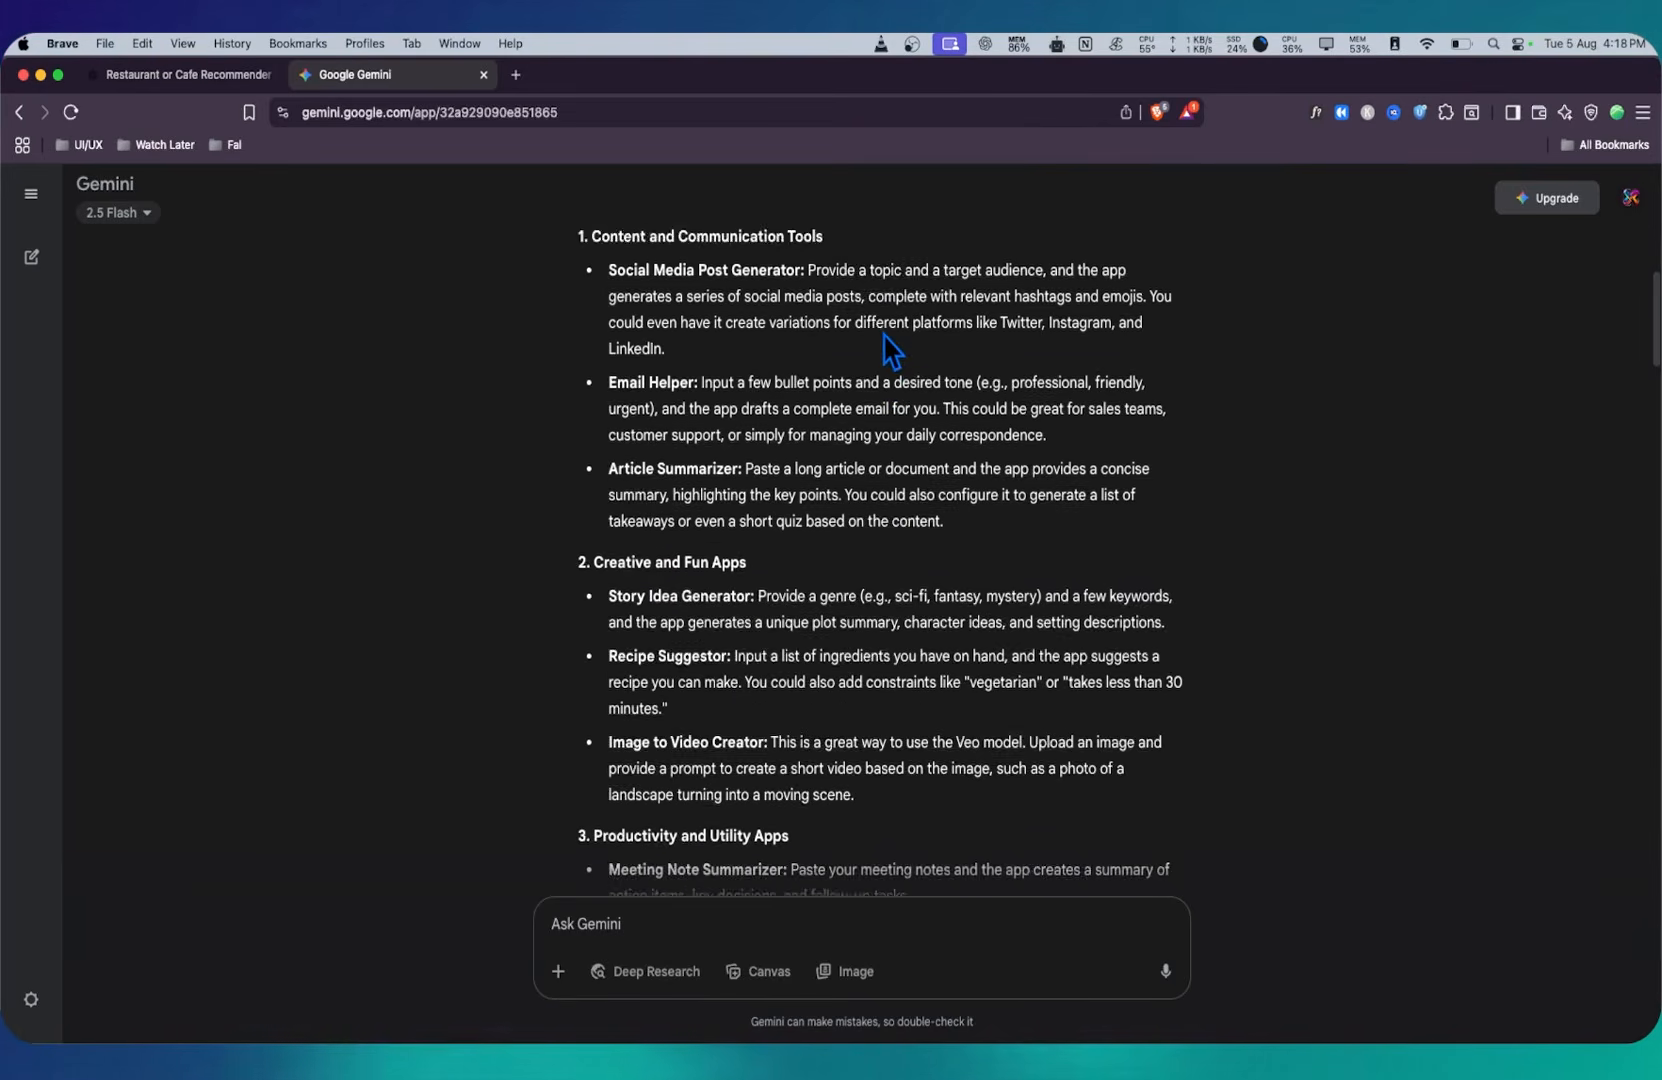
{"action": "scroll", "coordinate": [848, 478], "scroll_direction": "down", "scroll_amount": 5}
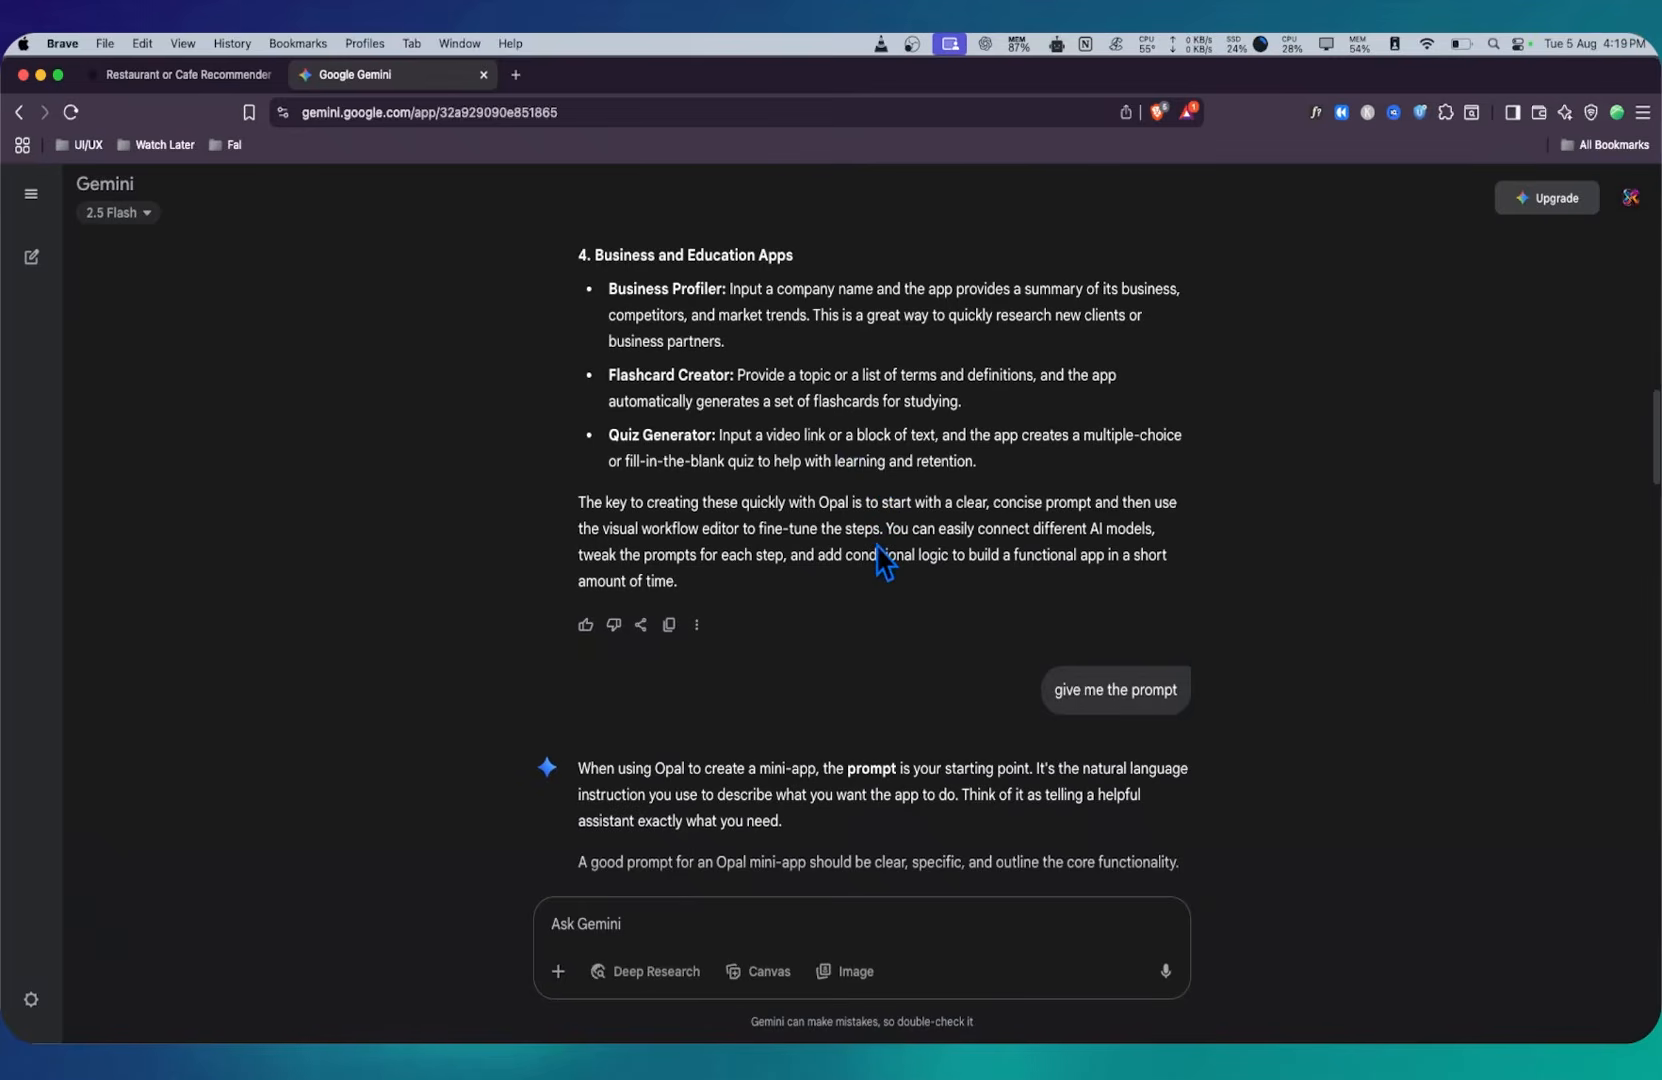
{"action": "scroll", "coordinate": [1127, 728], "scroll_direction": "down", "scroll_amount": 15}
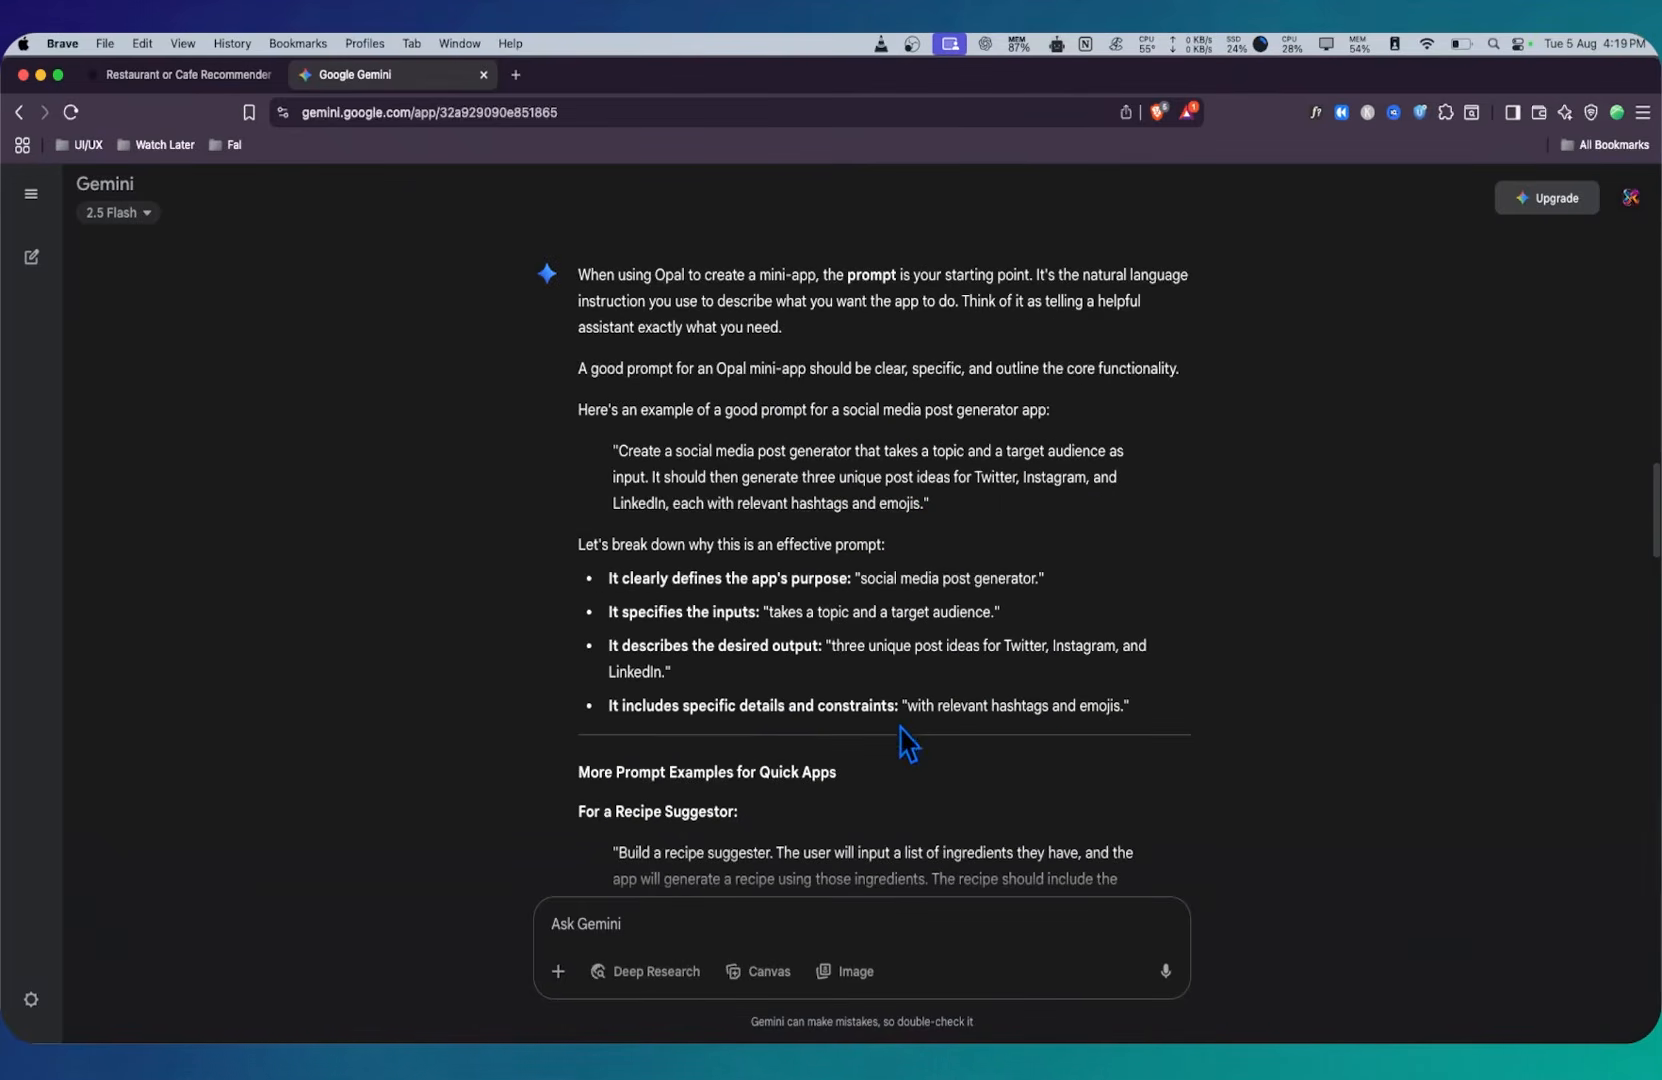
{"action": "scroll", "coordinate": [736, 686], "scroll_direction": "down", "scroll_amount": 2}
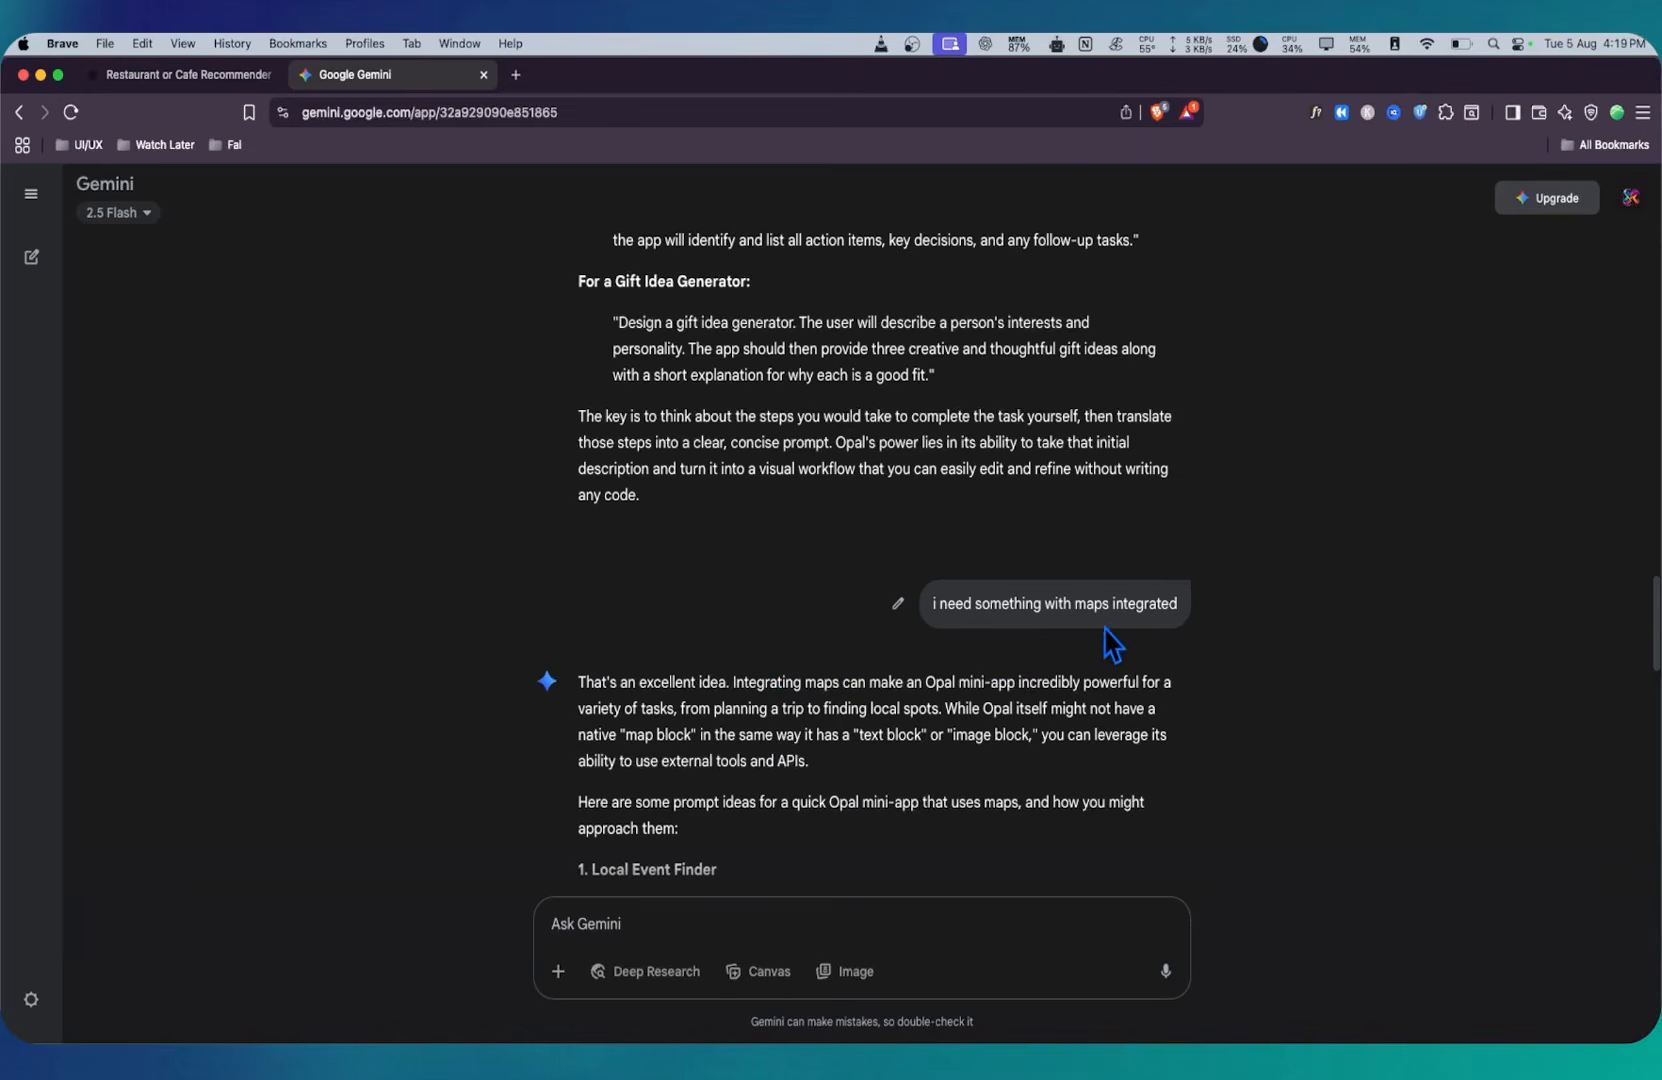
{"action": "scroll", "coordinate": [748, 718], "scroll_direction": "down", "scroll_amount": 5}
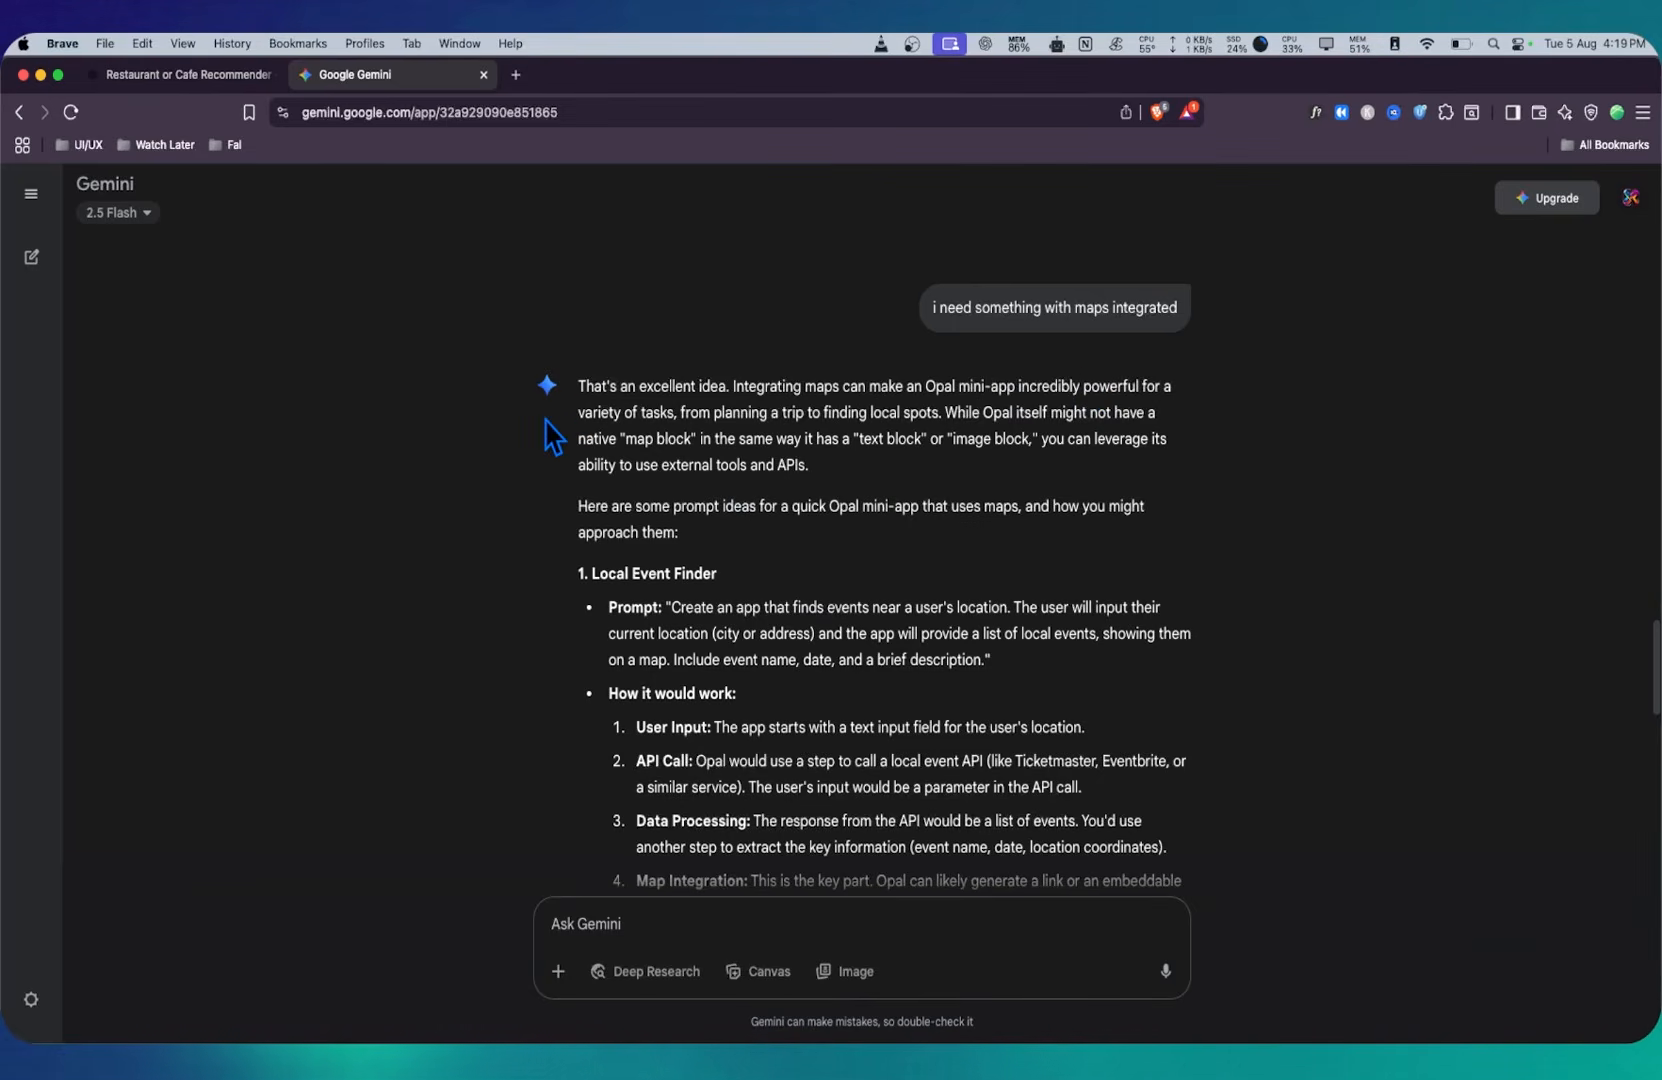
{"action": "scroll", "coordinate": [697, 631], "scroll_direction": "down", "scroll_amount": 7}
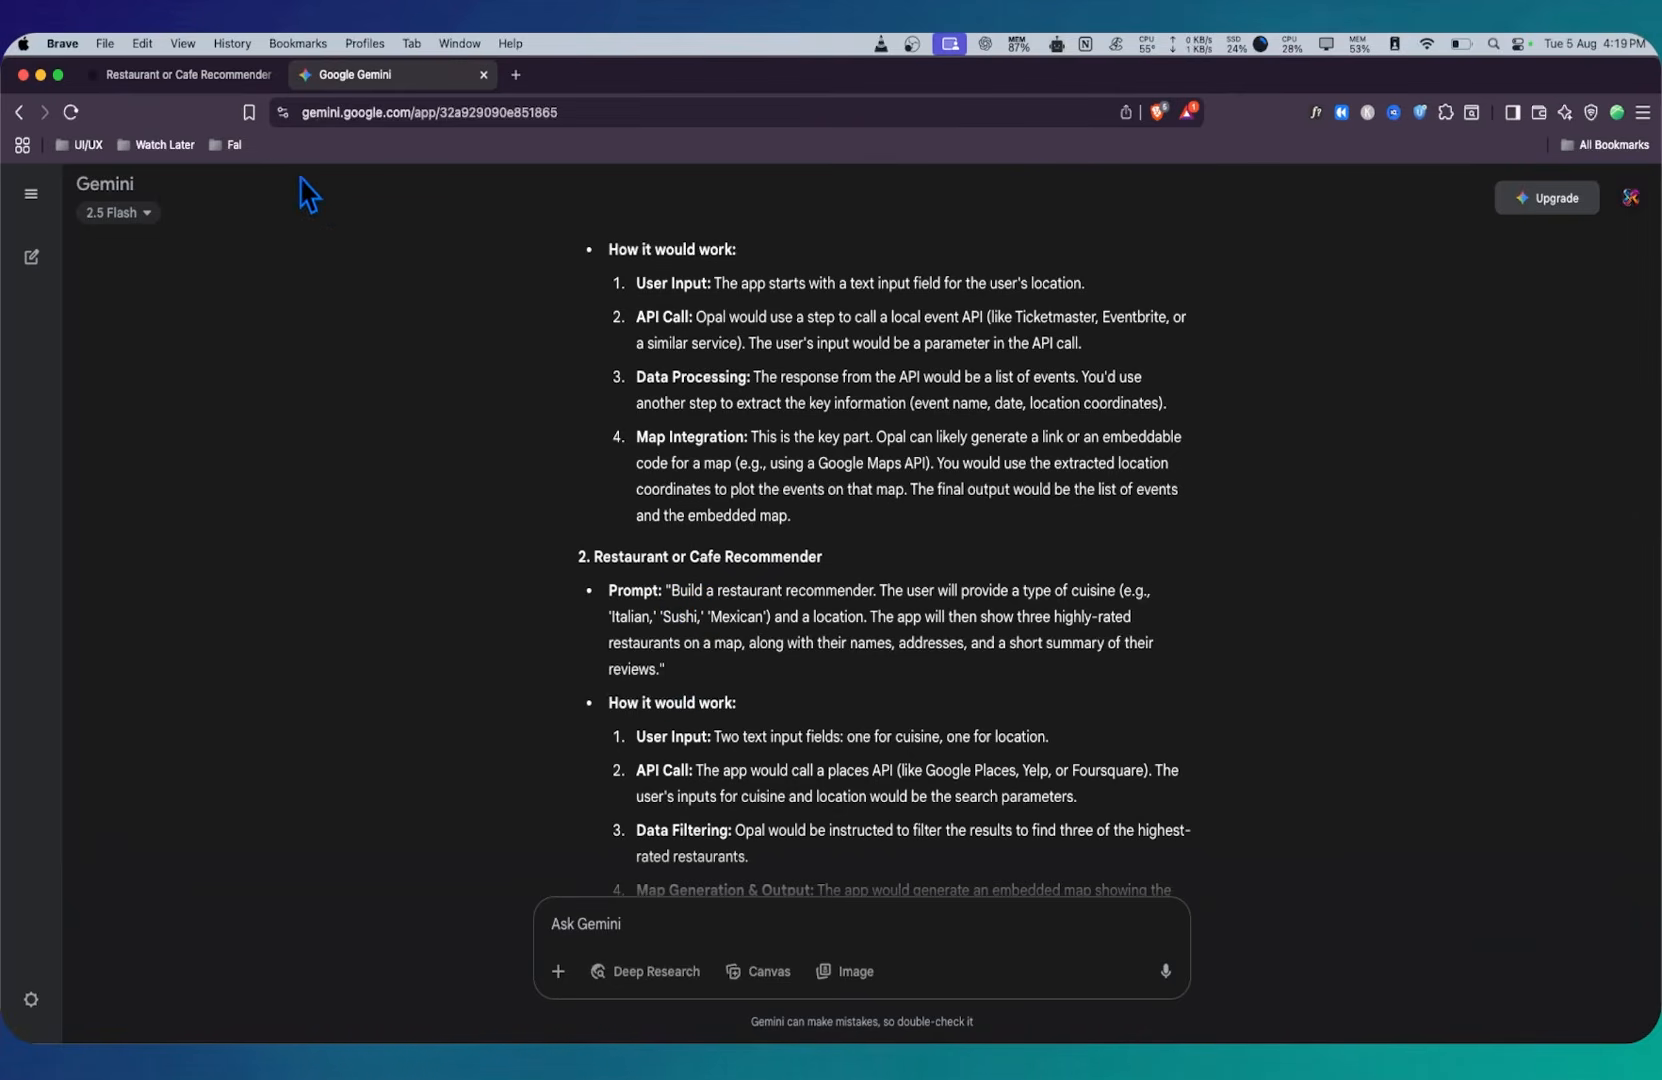
Step: Return to Opal, delete the existing User Input and Generate steps, and generate the app from the restaurant recommender prompt
{"action": "left_click", "coordinate": [199, 79]}
{"action": "left_click_drag", "start_coordinate": [906, 780], "coordinate": [147, 441]}
{"action": "key", "text": "BackSpace"}
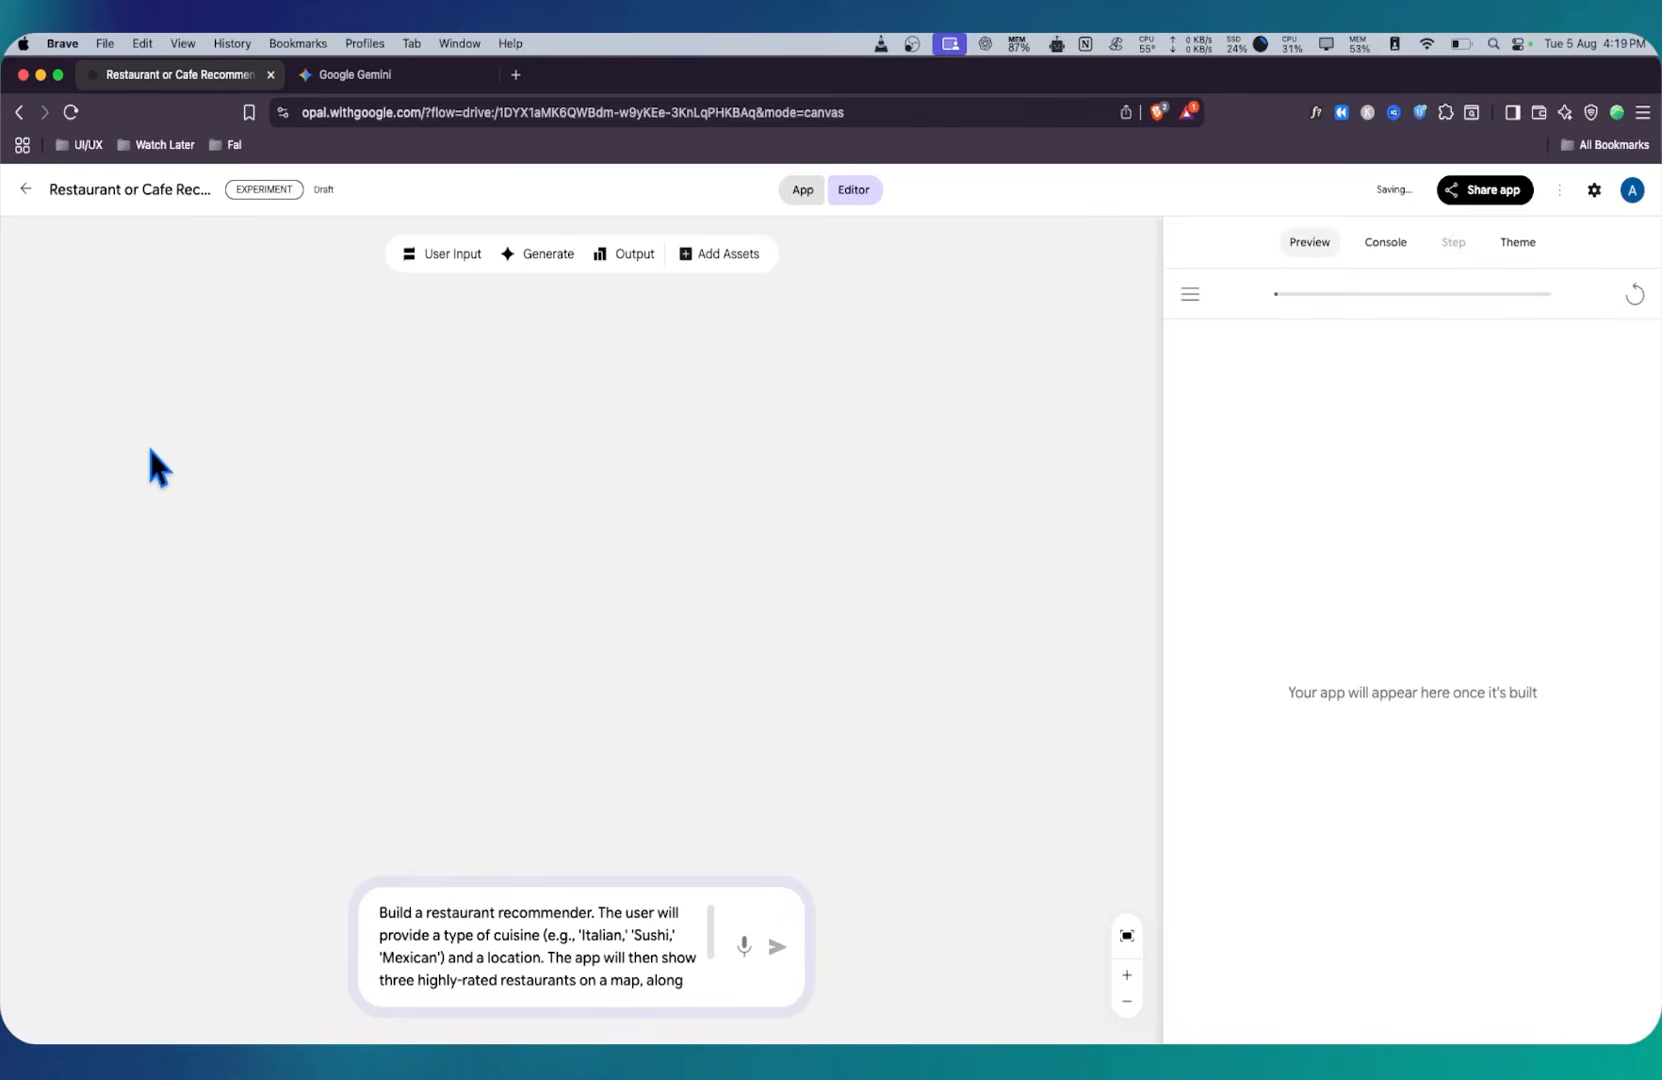
{"action": "left_click", "coordinate": [778, 948]}
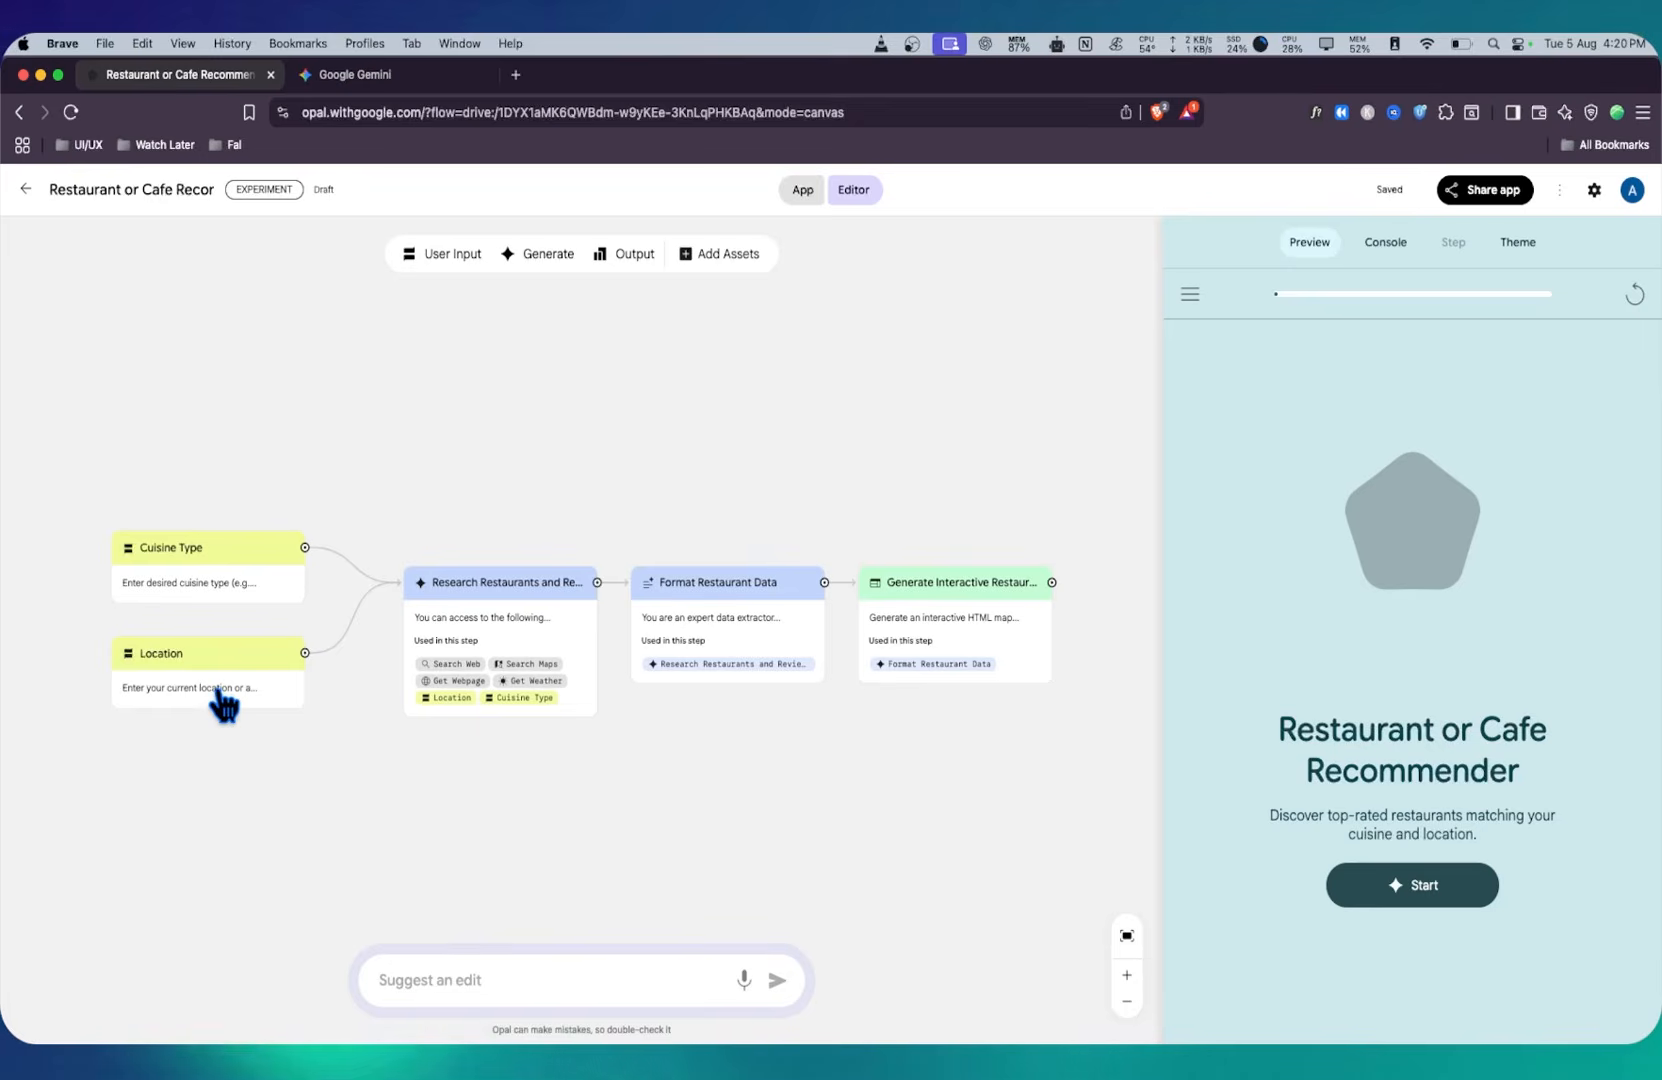
Step: Review the prompts of the Research Restaurants and Reviews and Format Restaurant Data steps, and the models available for formatting
{"action": "left_click", "coordinate": [538, 625]}
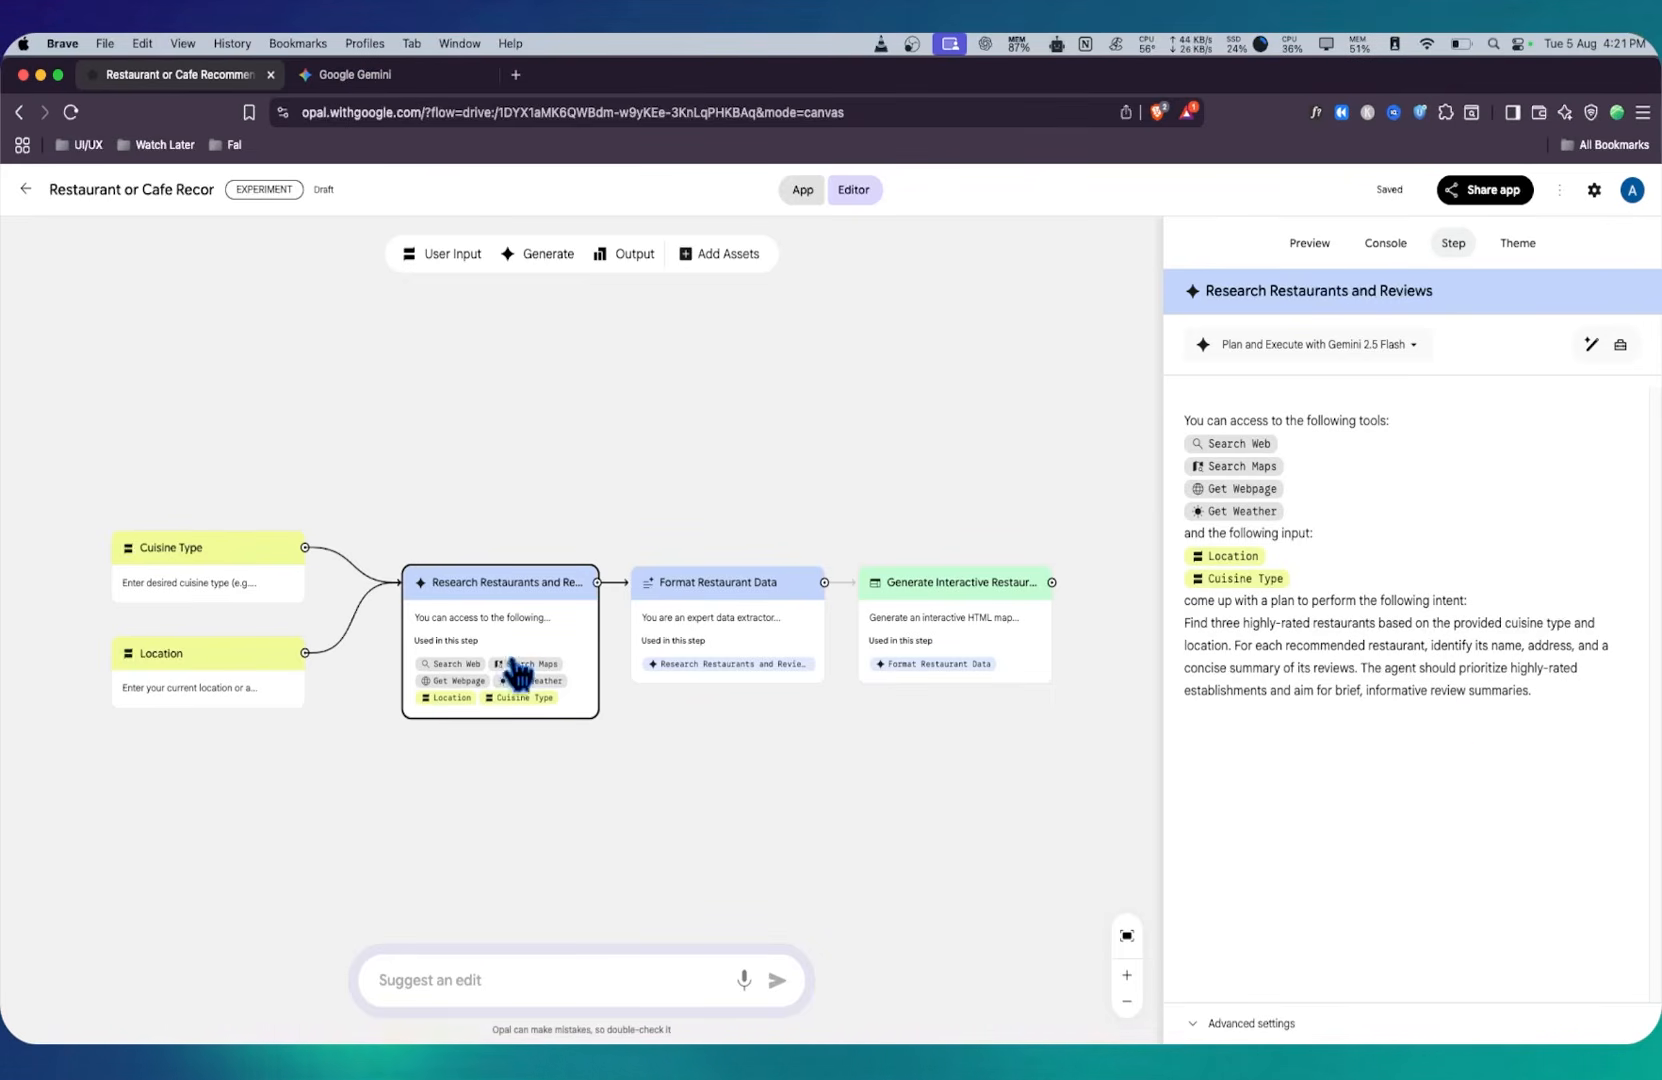
{"action": "left_click", "coordinate": [752, 630]}
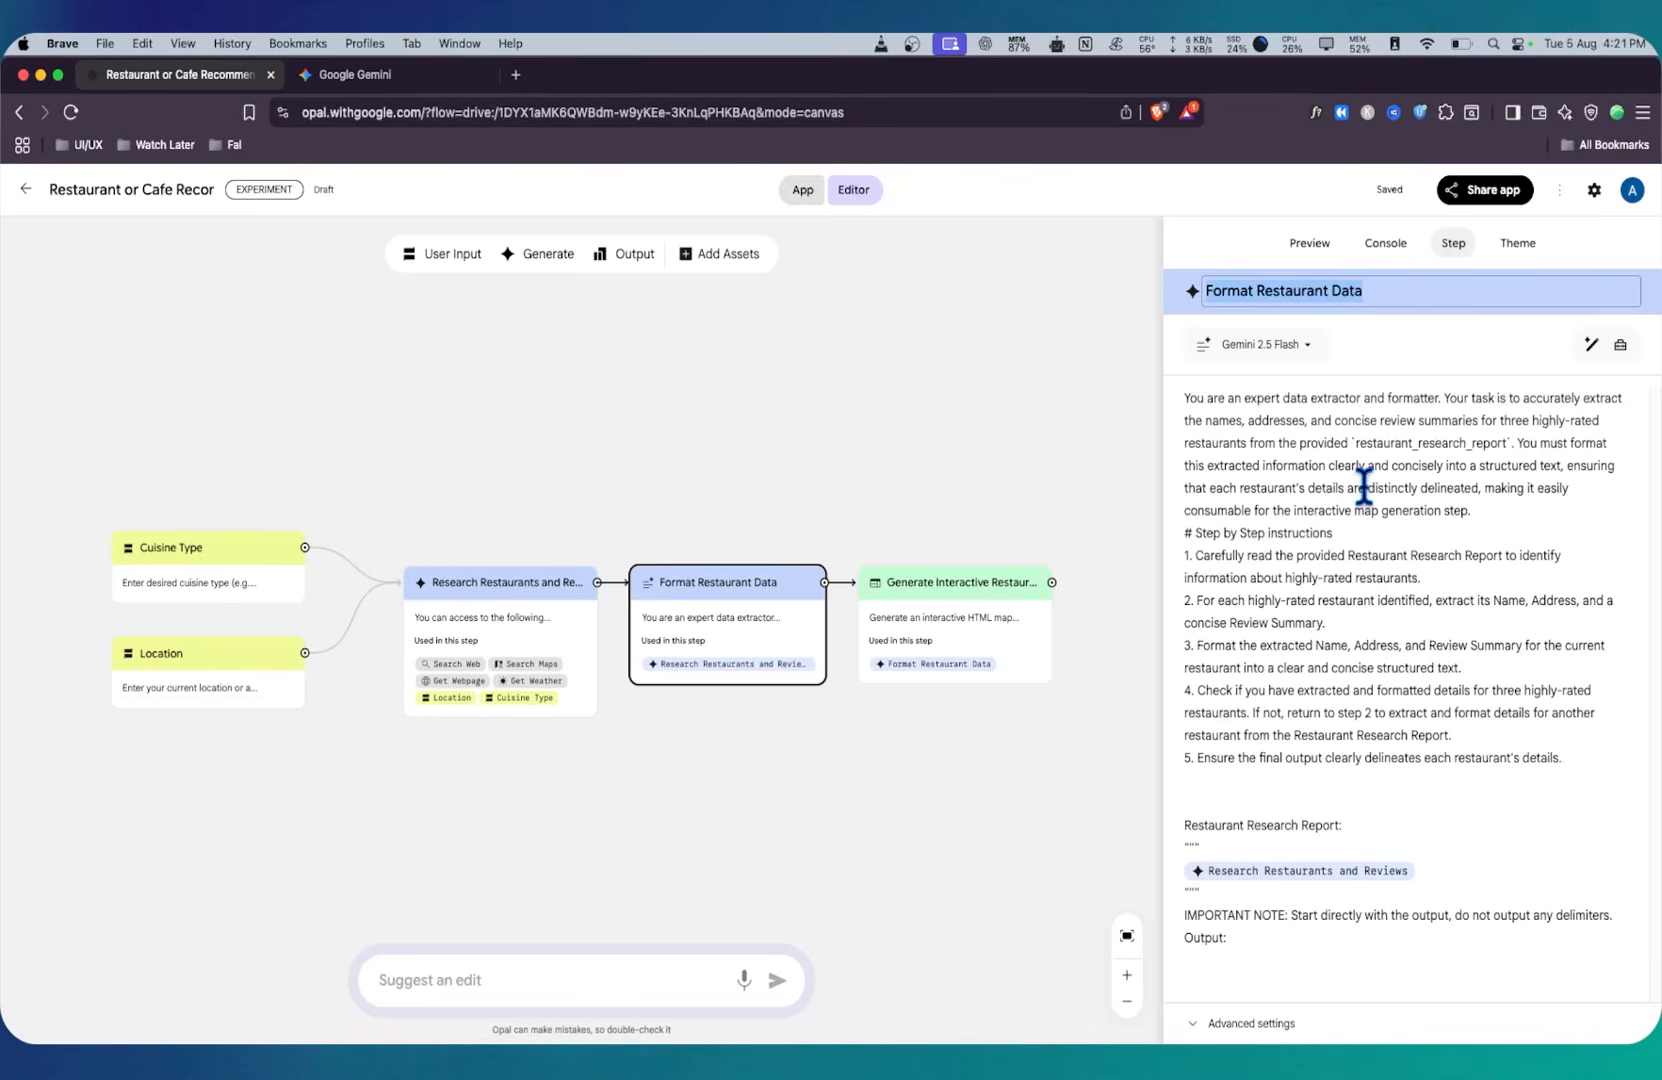
{"action": "left_click", "coordinate": [1289, 343]}
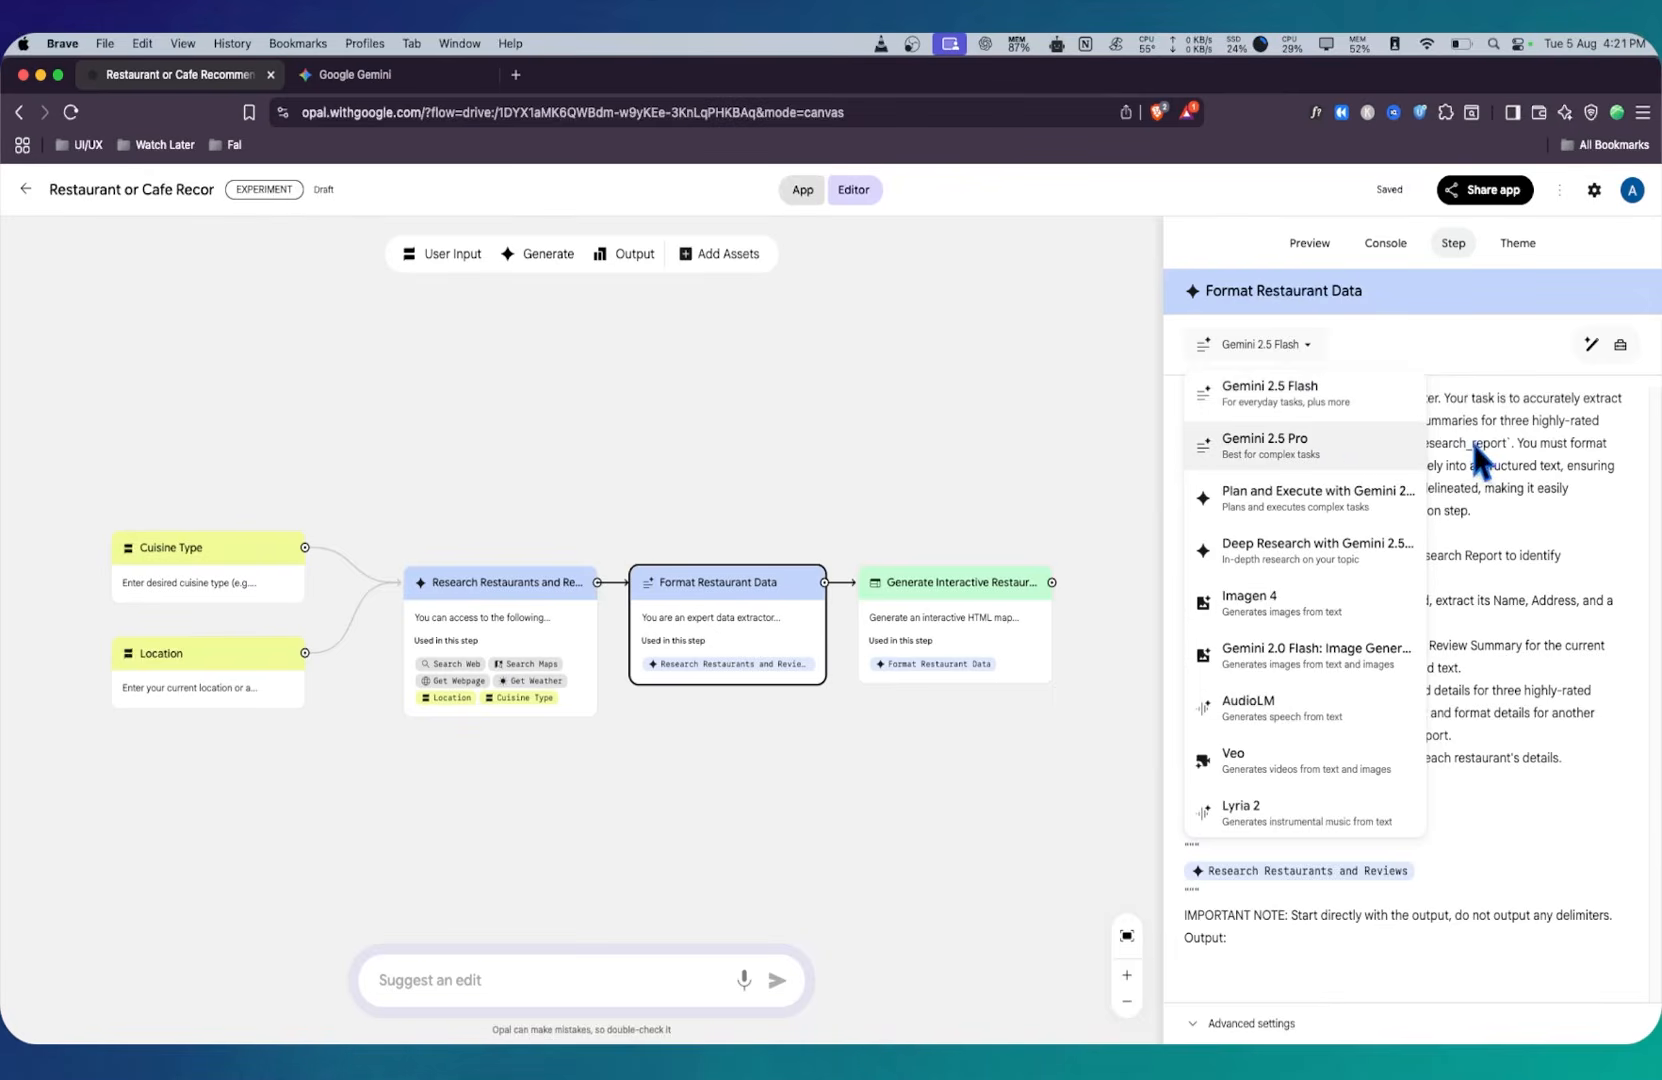
{"action": "left_click", "coordinate": [1473, 446]}
{"action": "left_click", "coordinate": [1297, 347]}
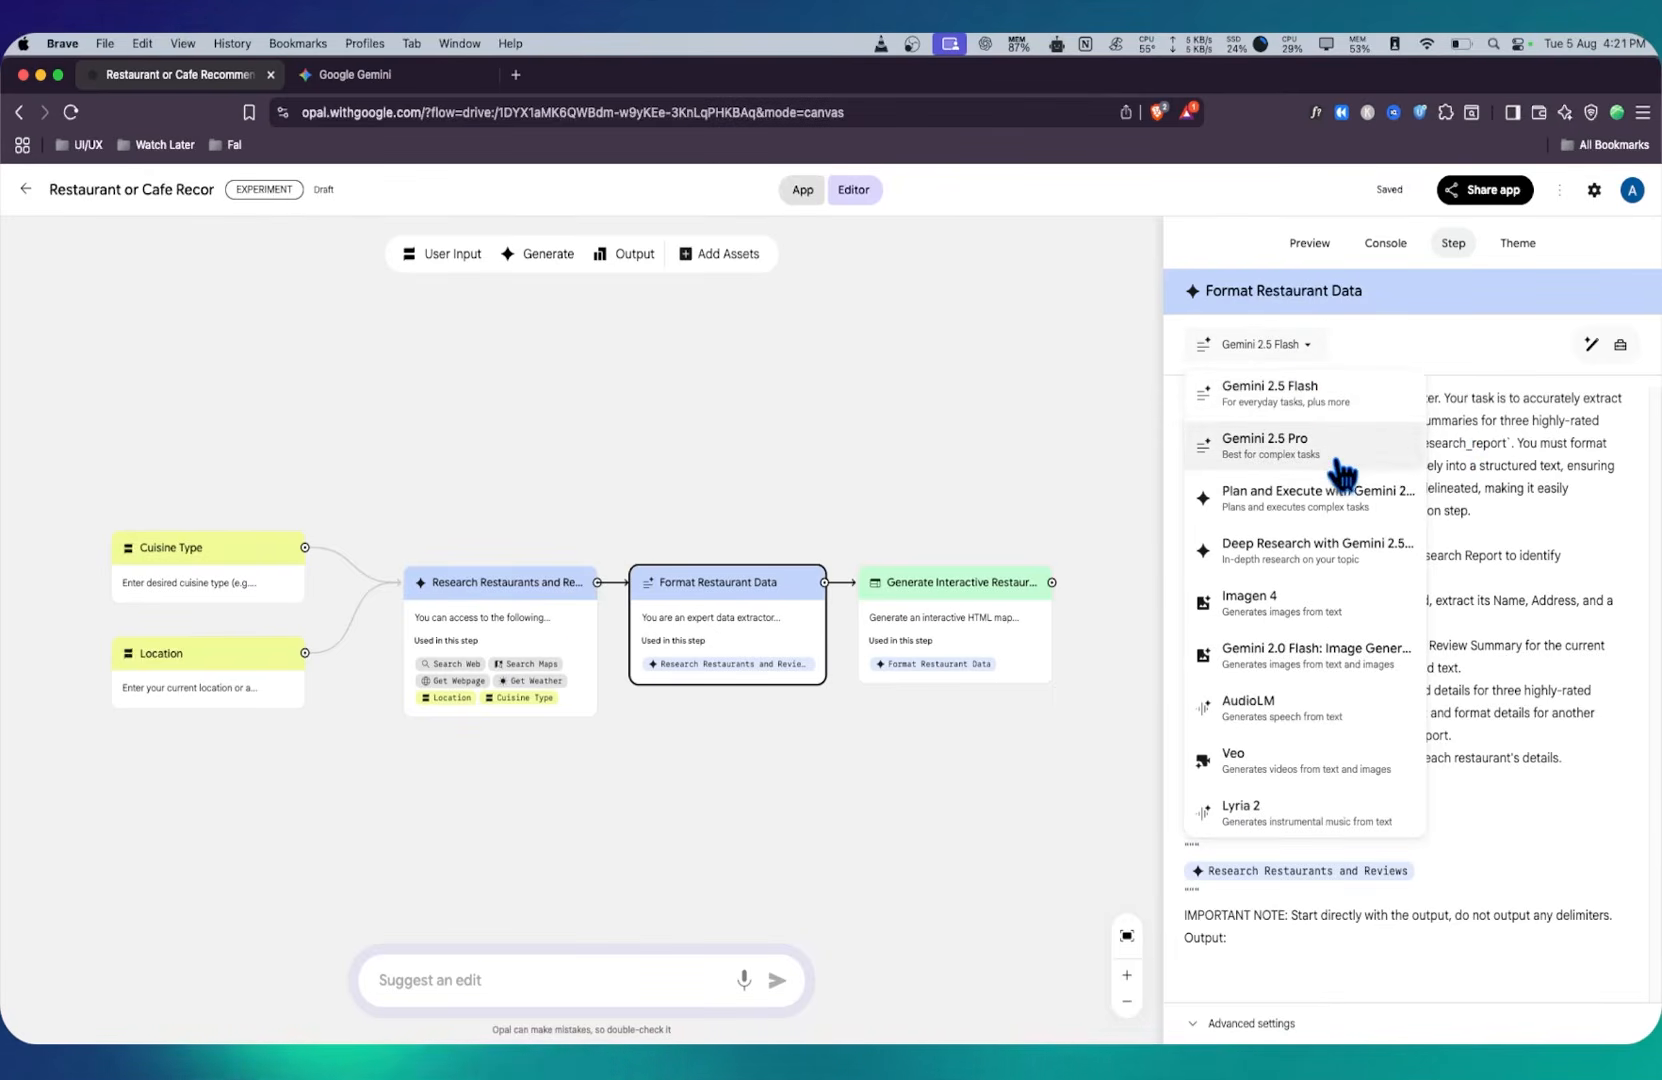
{"action": "left_click", "coordinate": [1530, 466]}
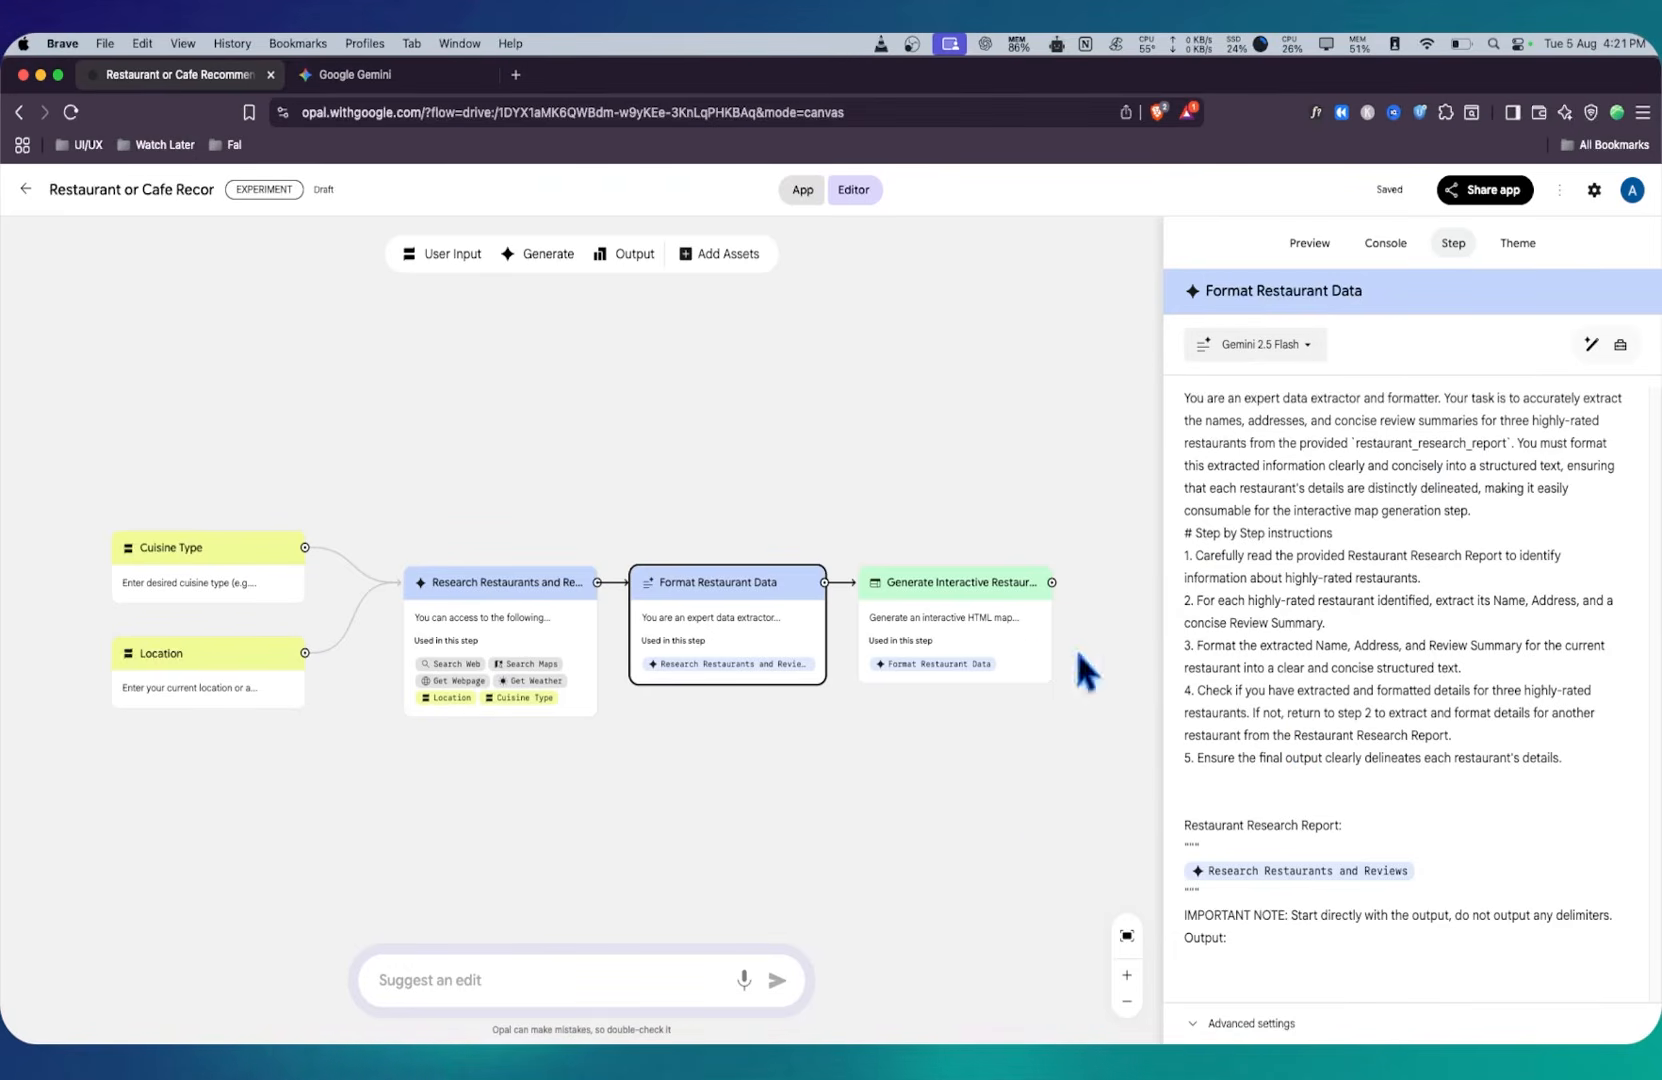
Step: Review the Generate Interactive Restaurant Map step's prompt and its available output formats
{"action": "left_click", "coordinate": [1007, 638]}
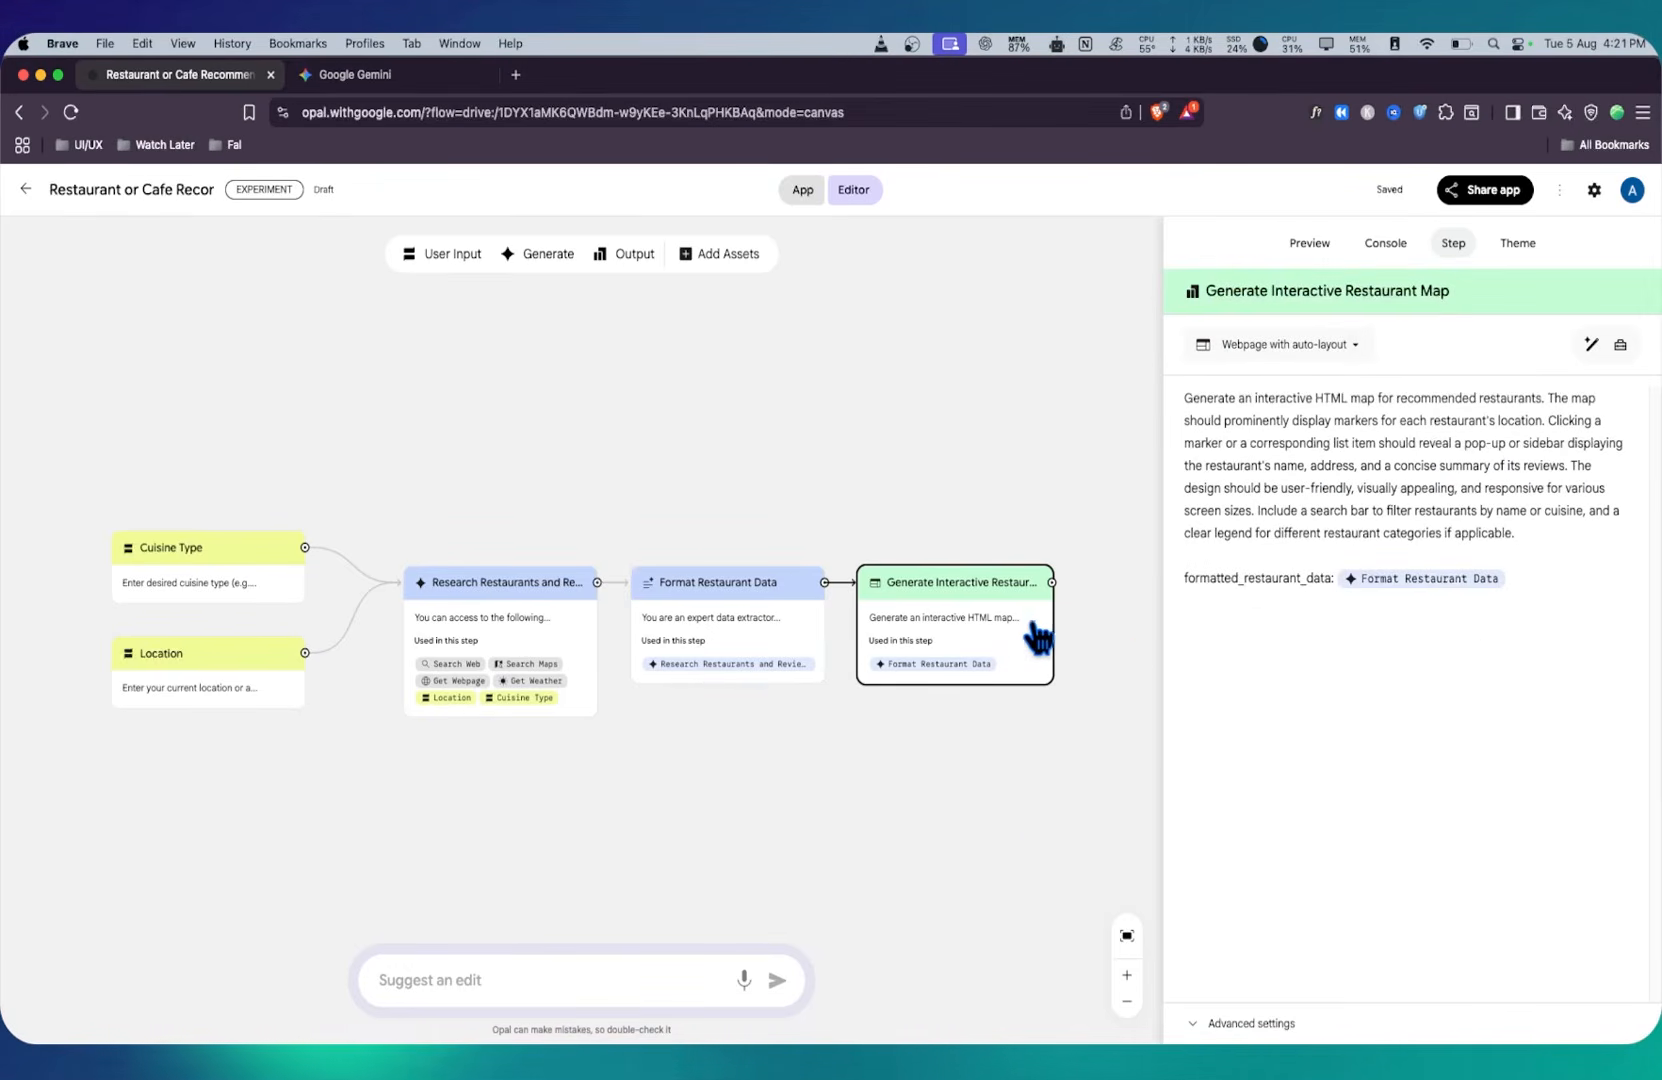
{"action": "left_click", "coordinate": [1318, 348]}
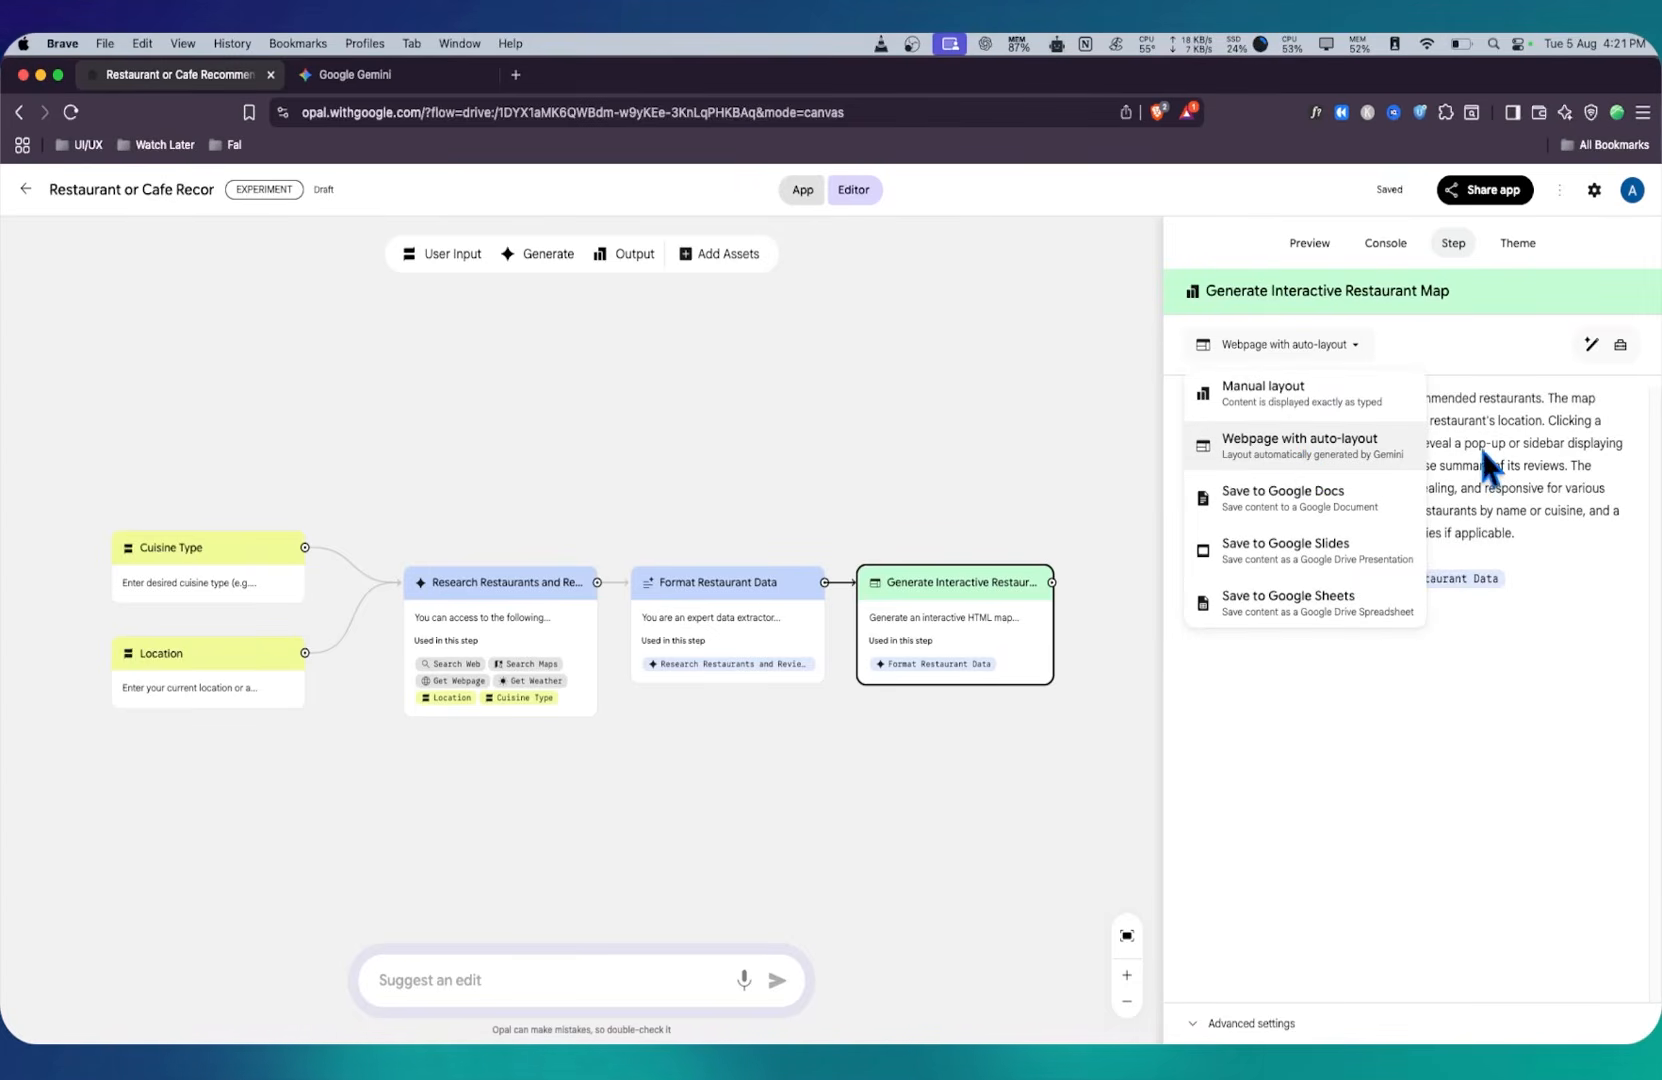
{"action": "left_click", "coordinate": [1527, 458]}
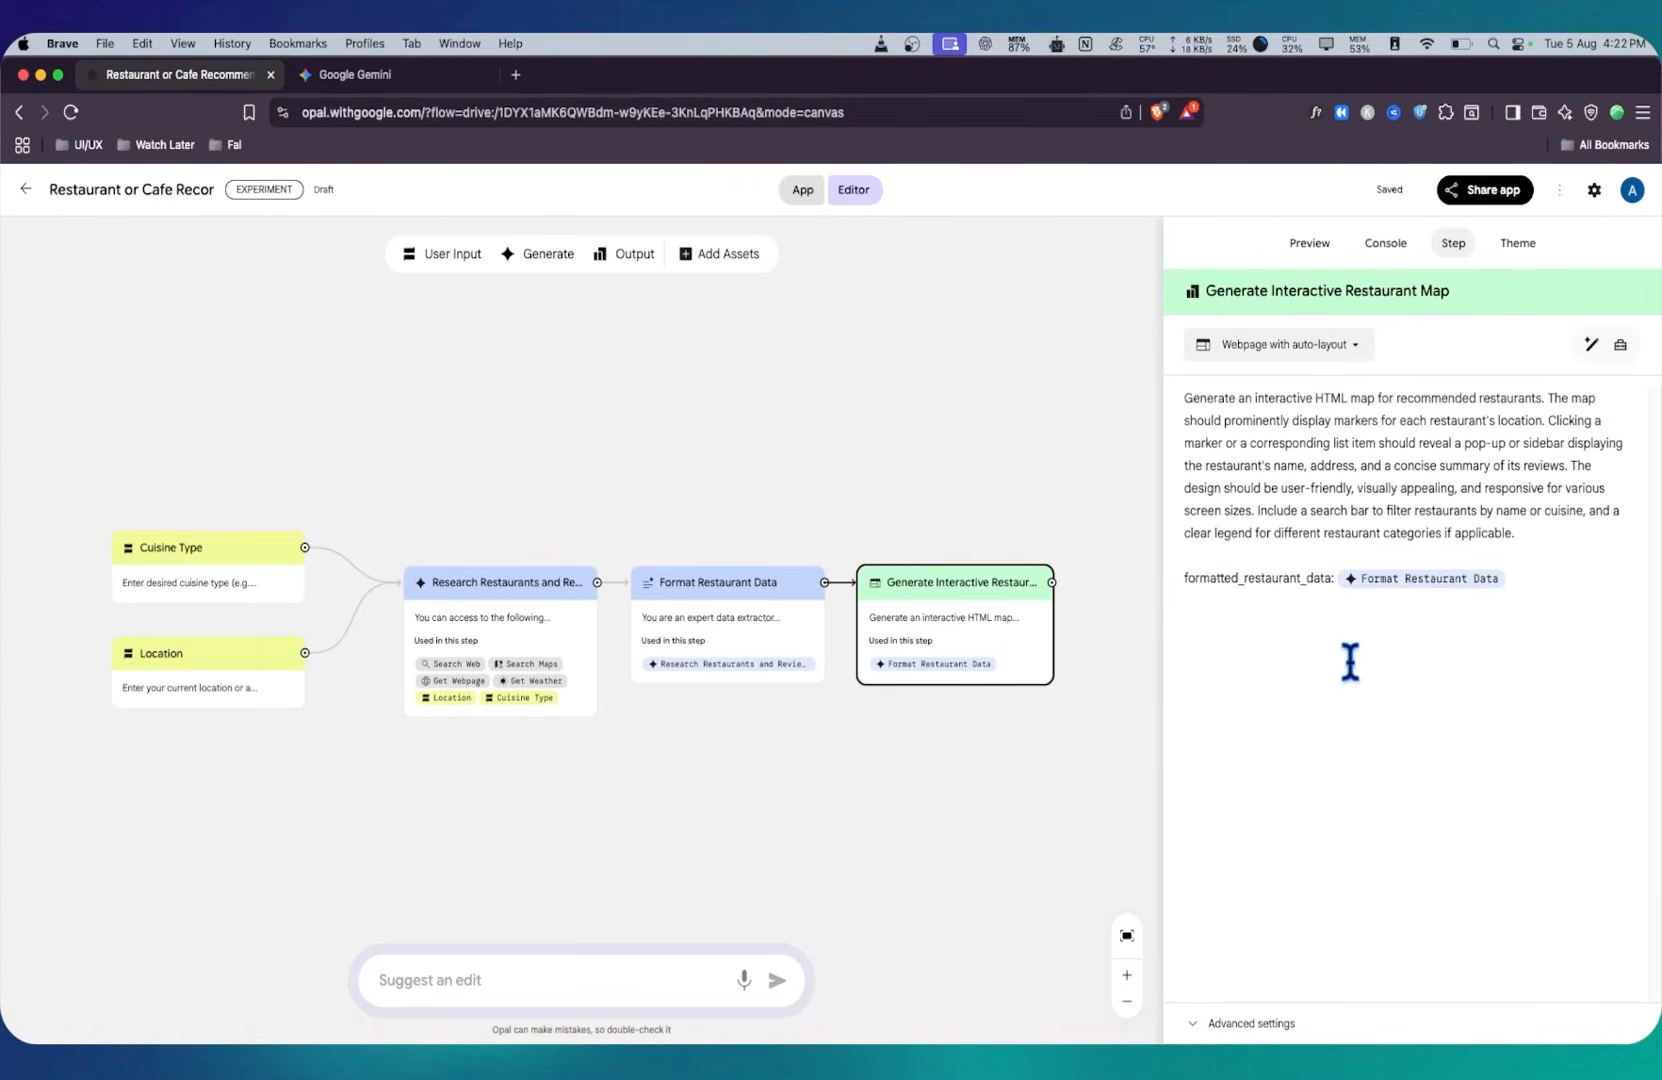
Step: Run the app in the preview with "north indian" as the cuisine type and Kannur as the location
{"action": "left_click", "coordinate": [1309, 246]}
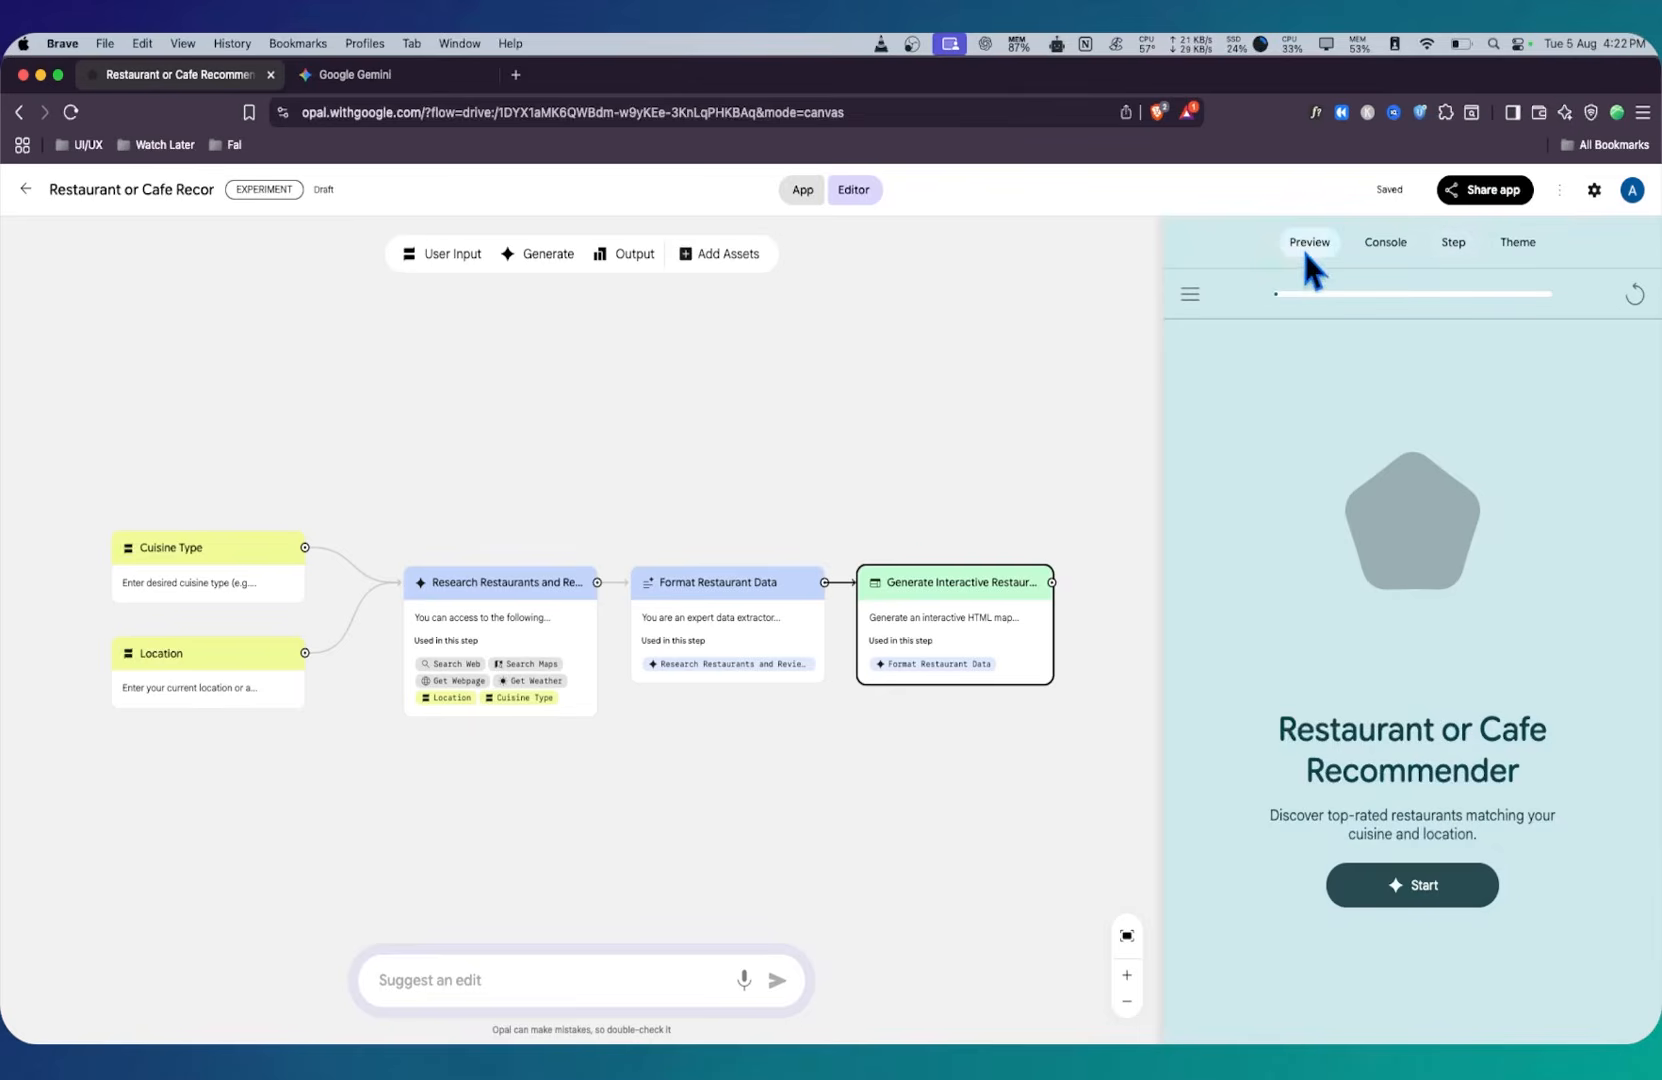
{"action": "left_click", "coordinate": [1418, 888]}
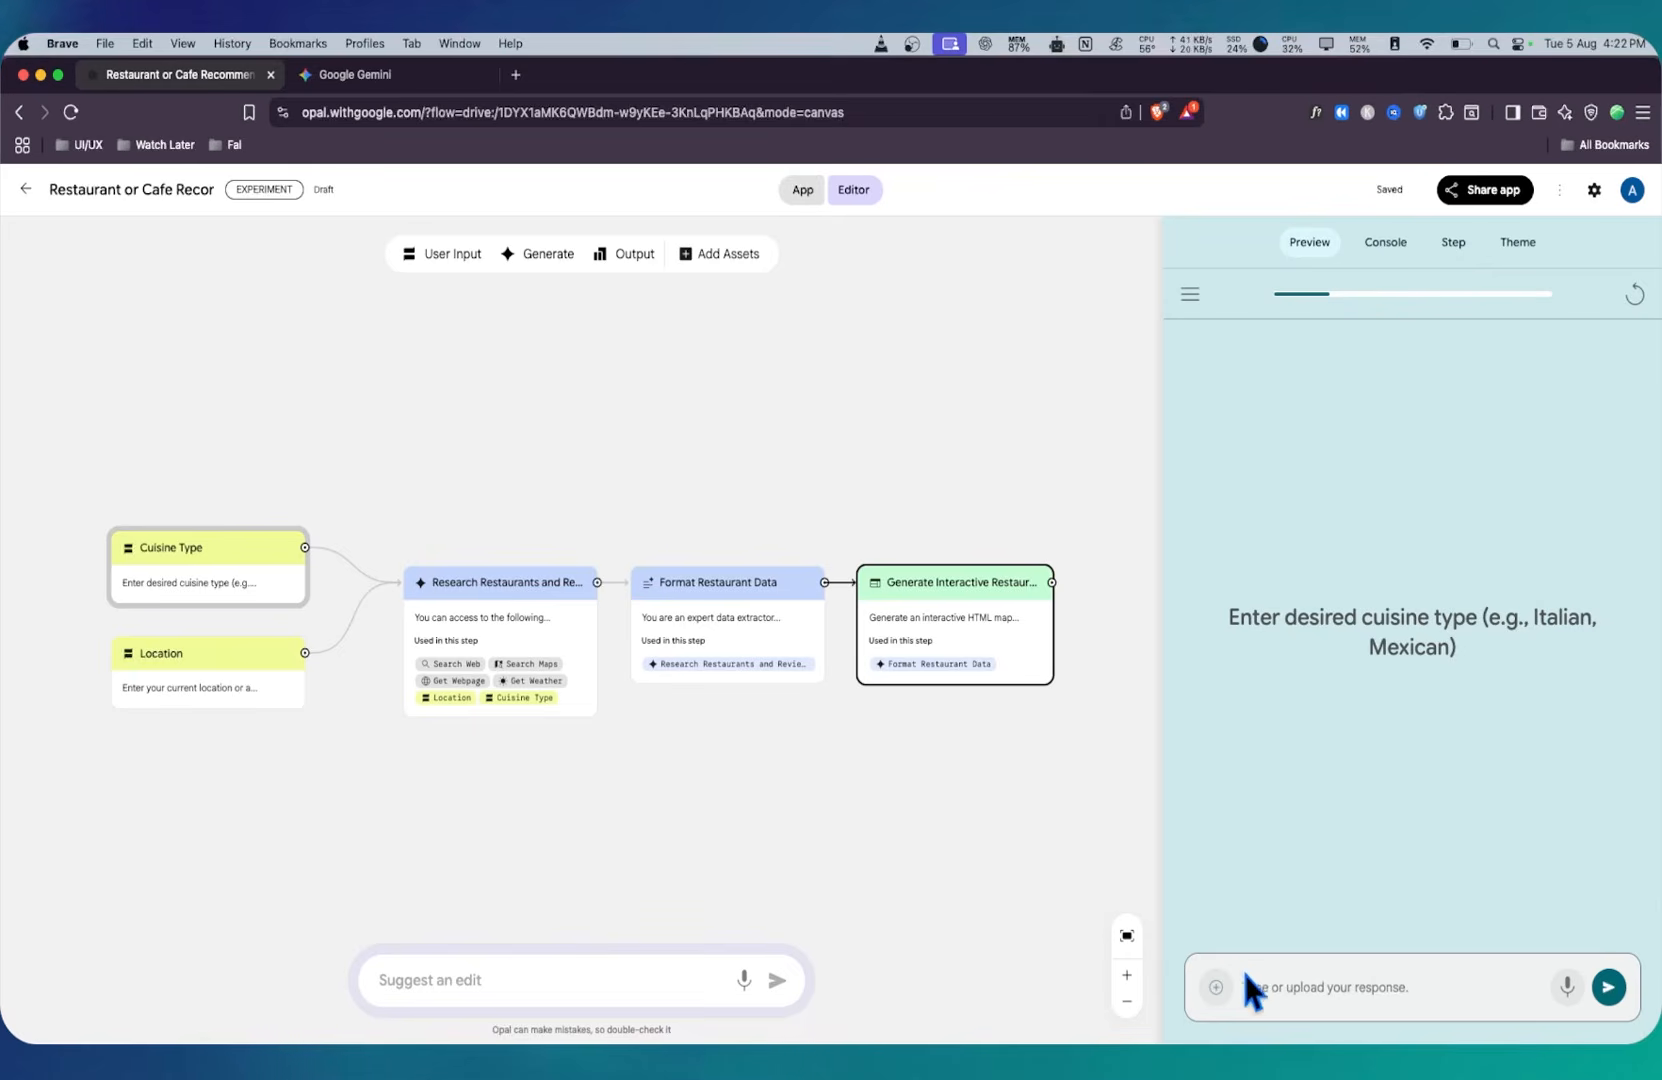
{"action": "type", "text": "no"}
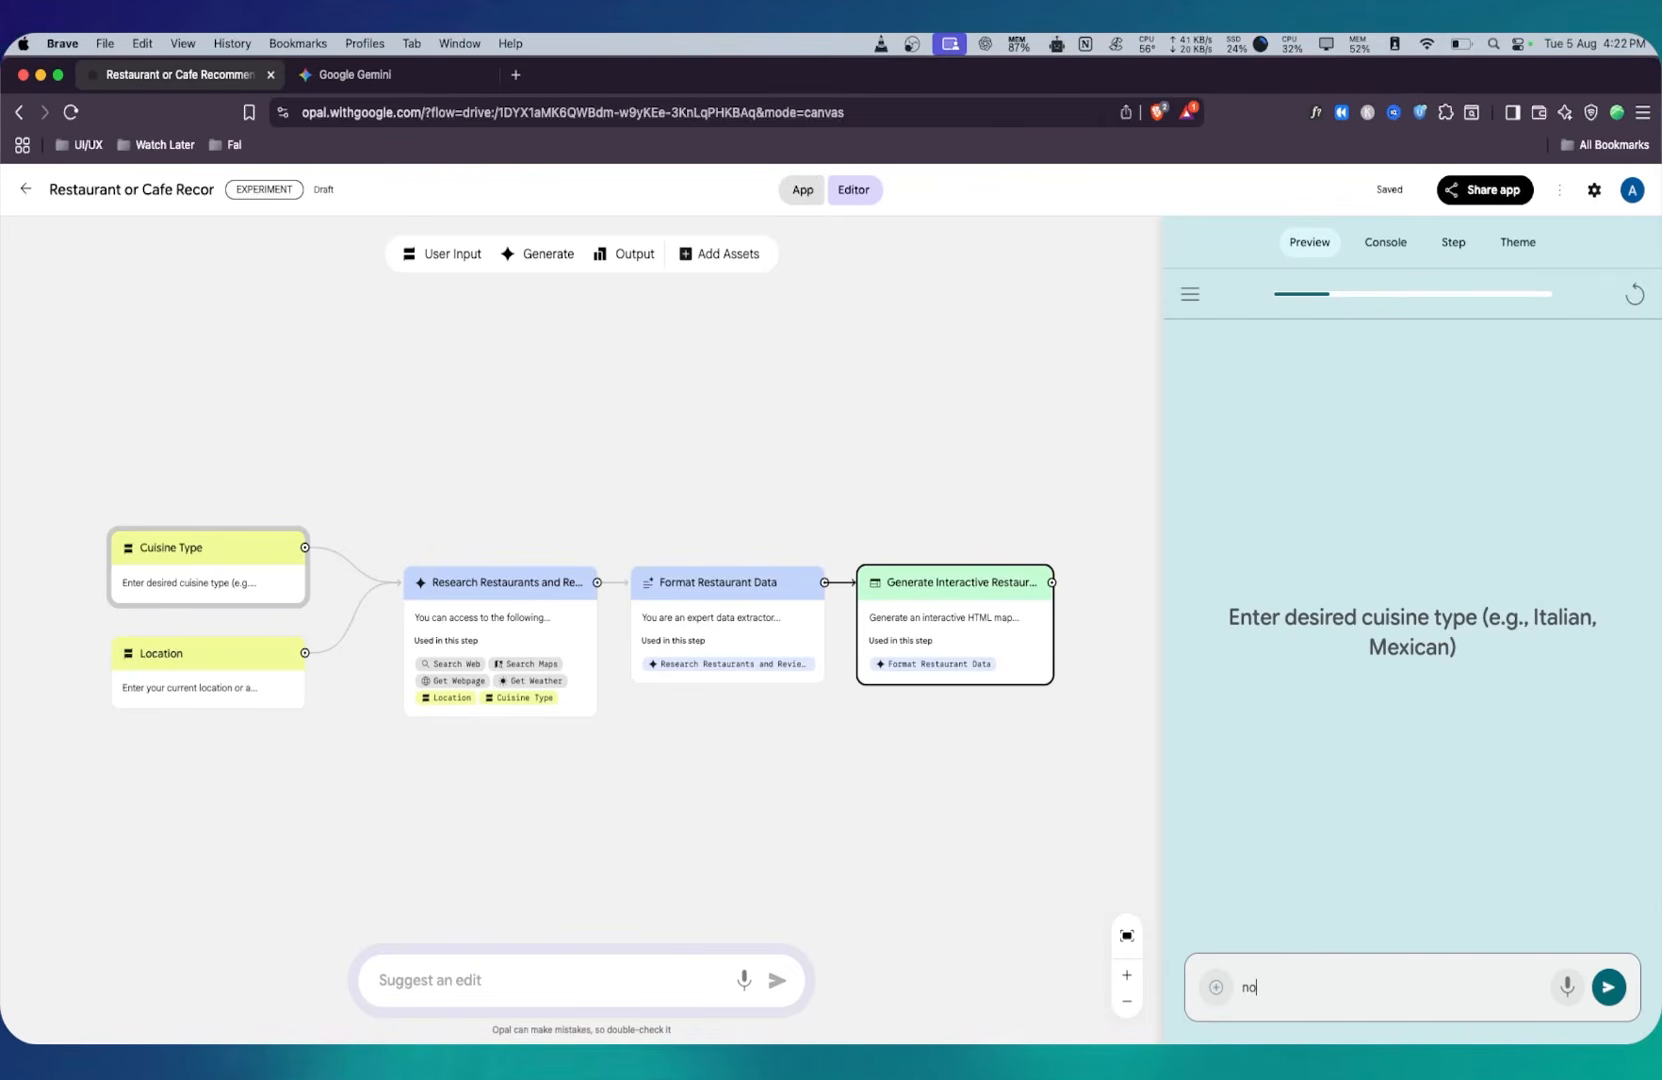
{"action": "type", "text": "rth indian"}
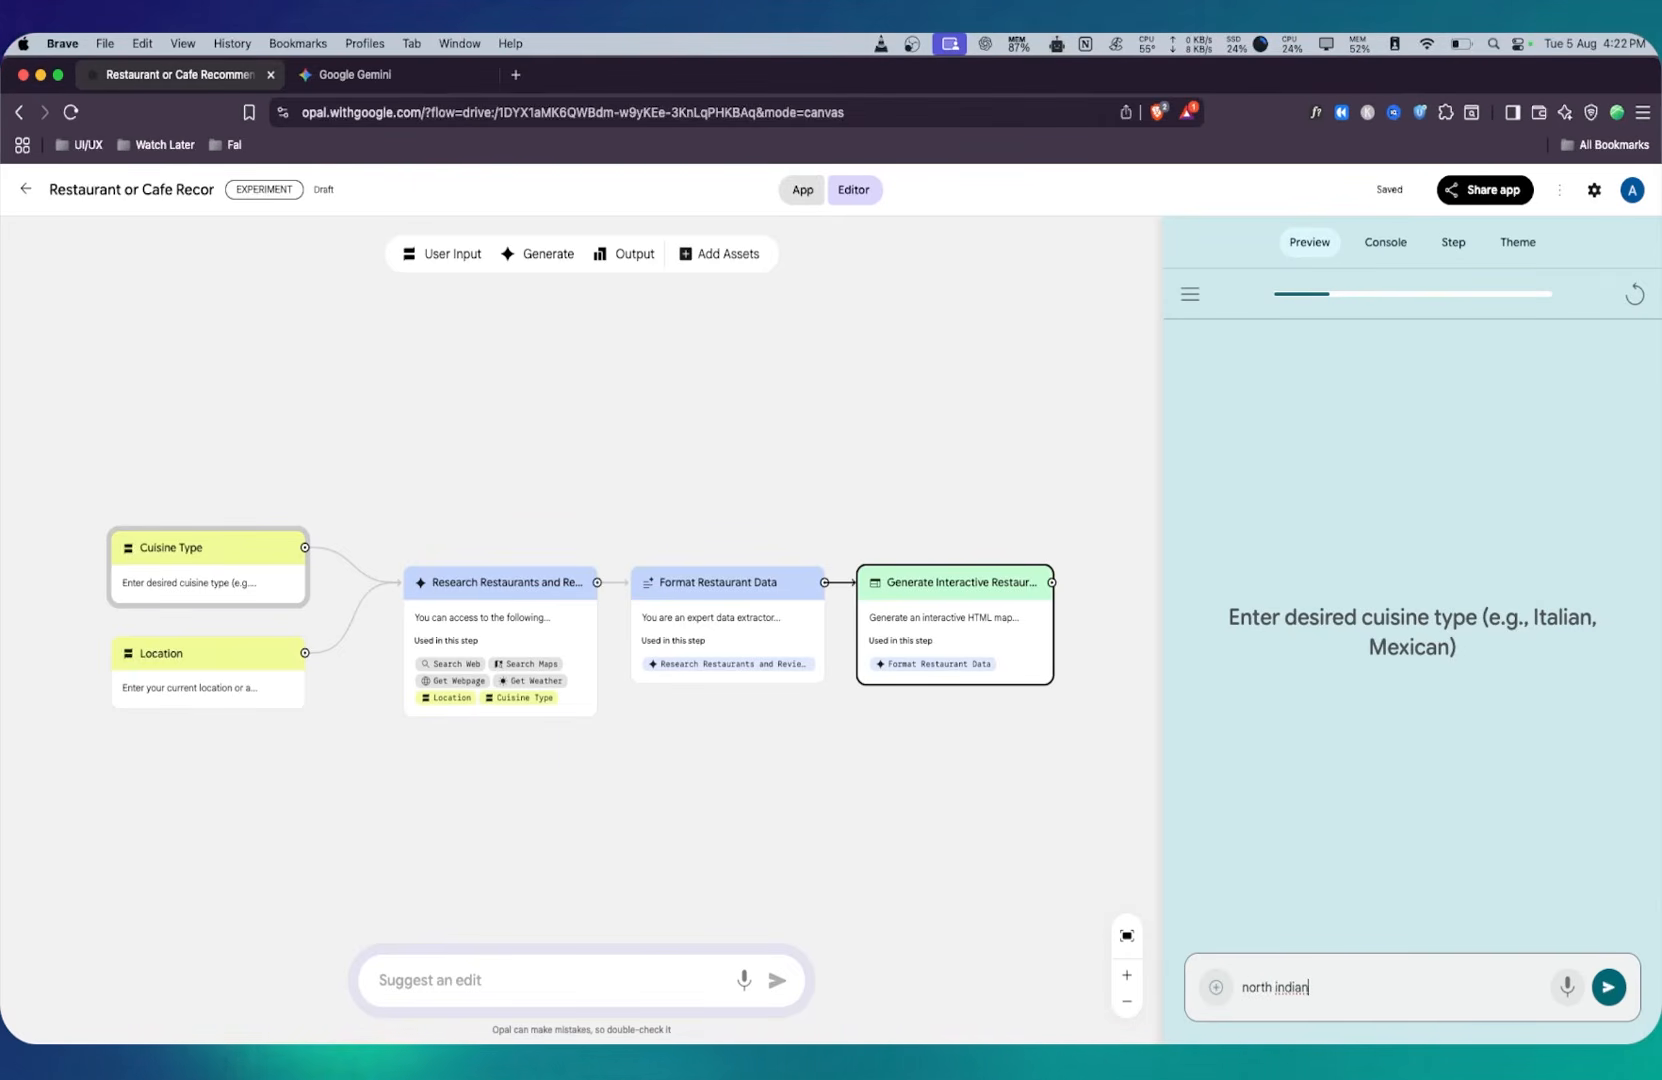
{"action": "key", "text": "Return"}
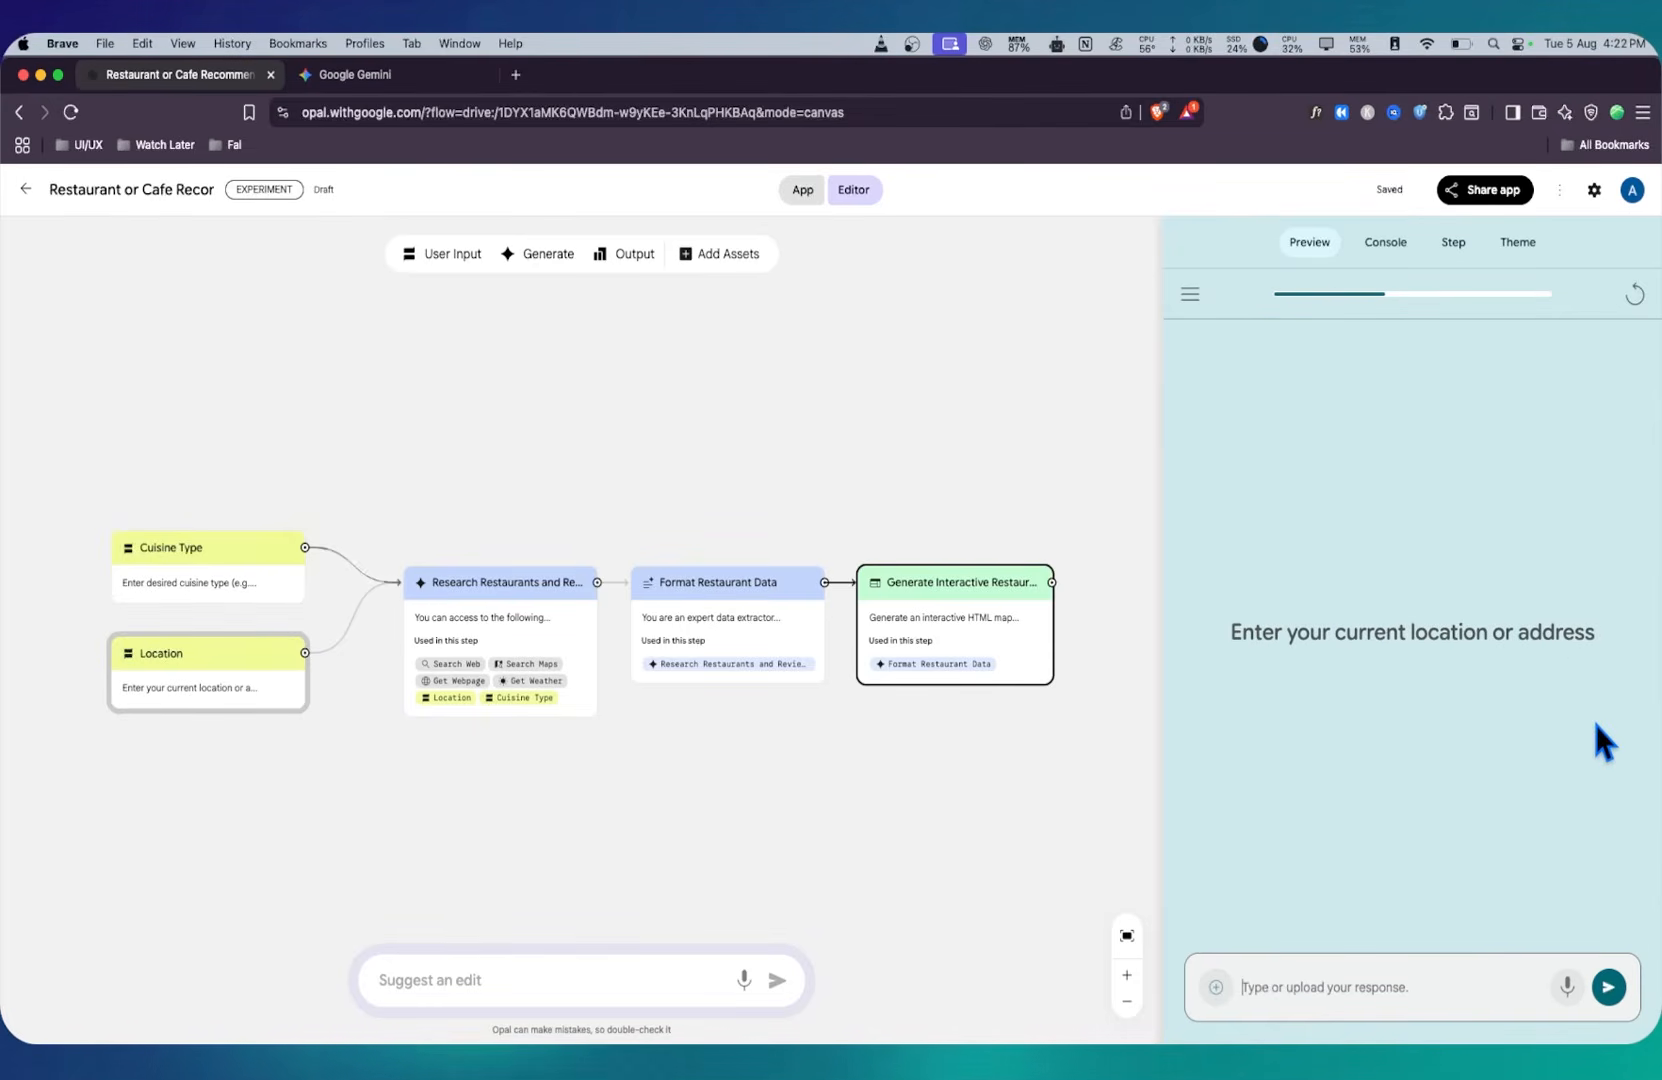
{"action": "type", "text": "Nerul"}
{"action": "key", "text": "Return"}
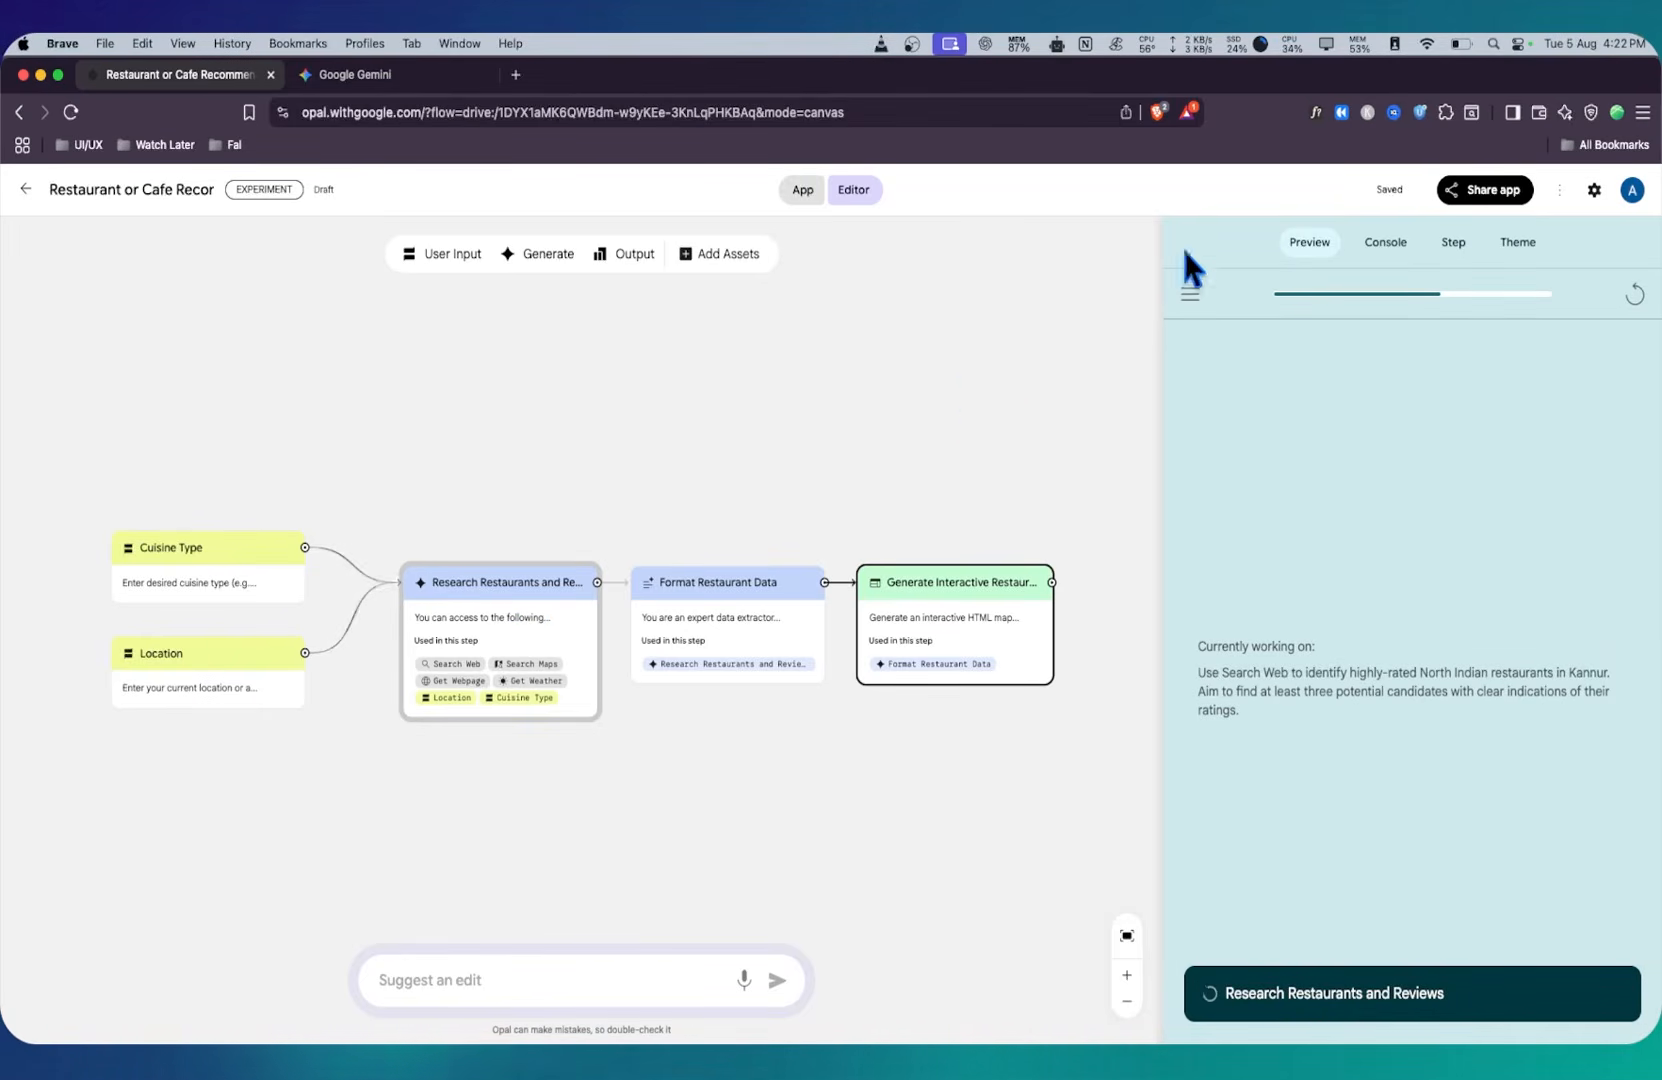
Step: Inspect the running app's console entries for the created list, the current list item and the latest web search
{"action": "left_click", "coordinate": [1385, 243]}
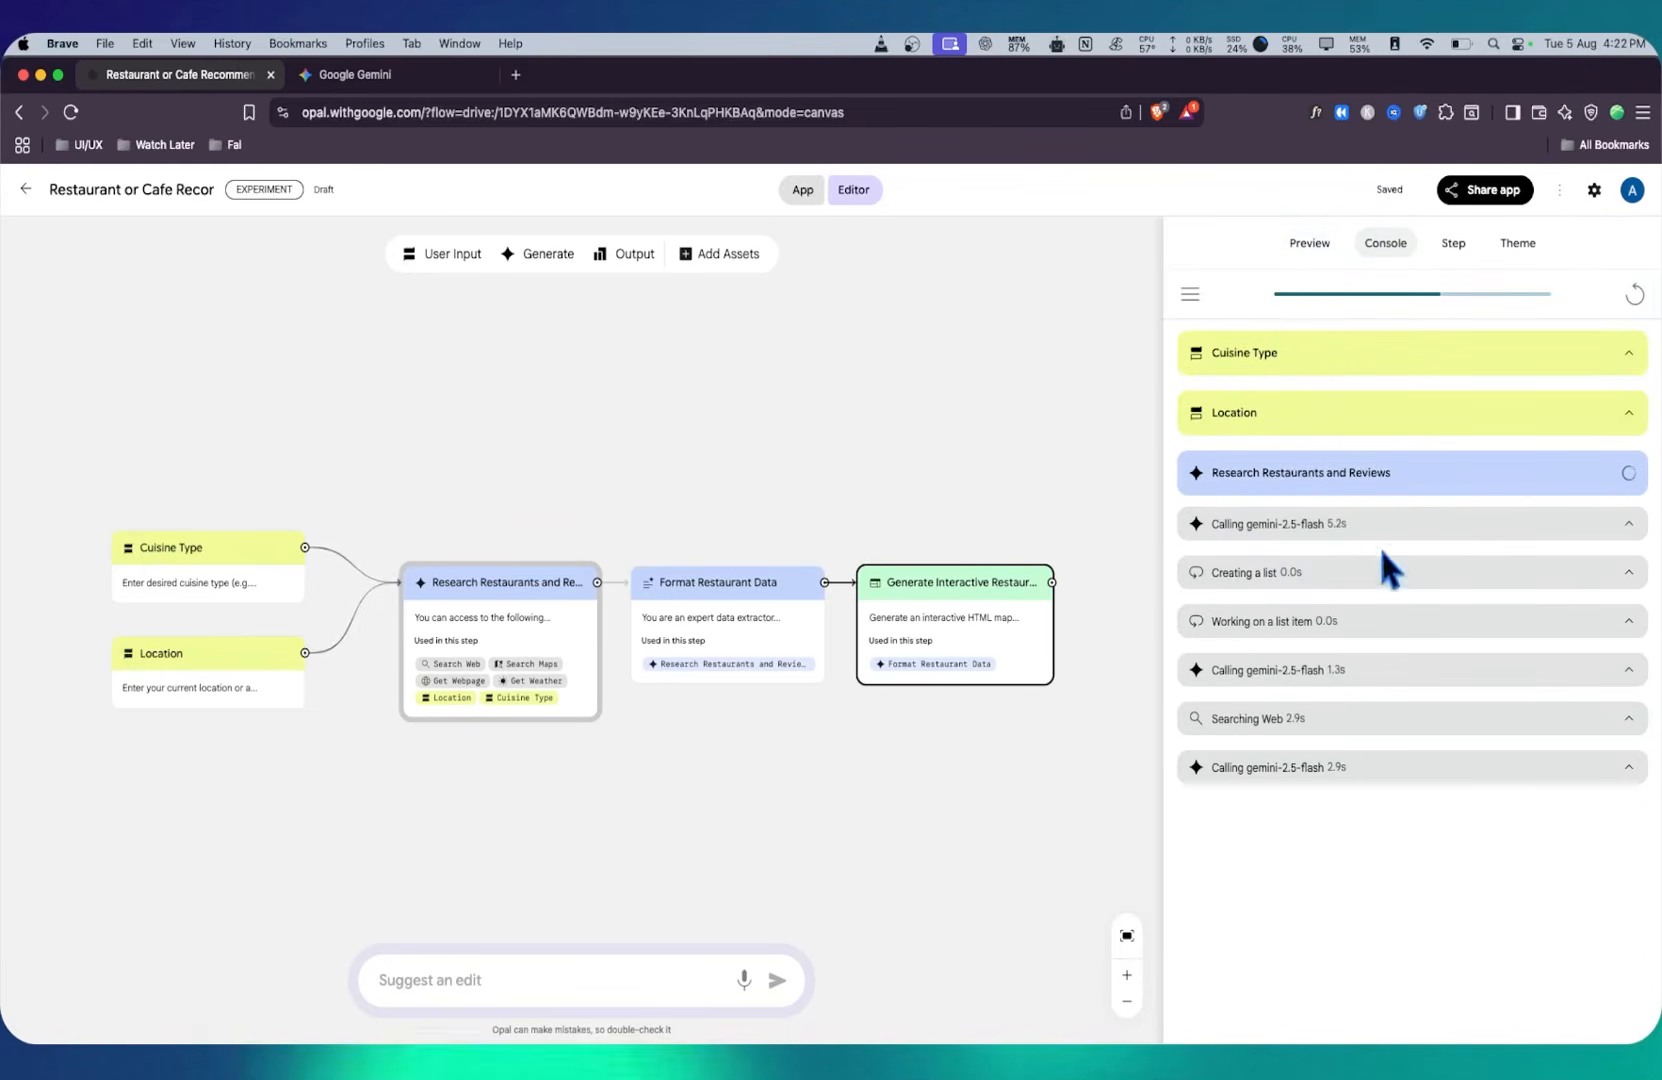
{"action": "left_click", "coordinate": [1332, 578]}
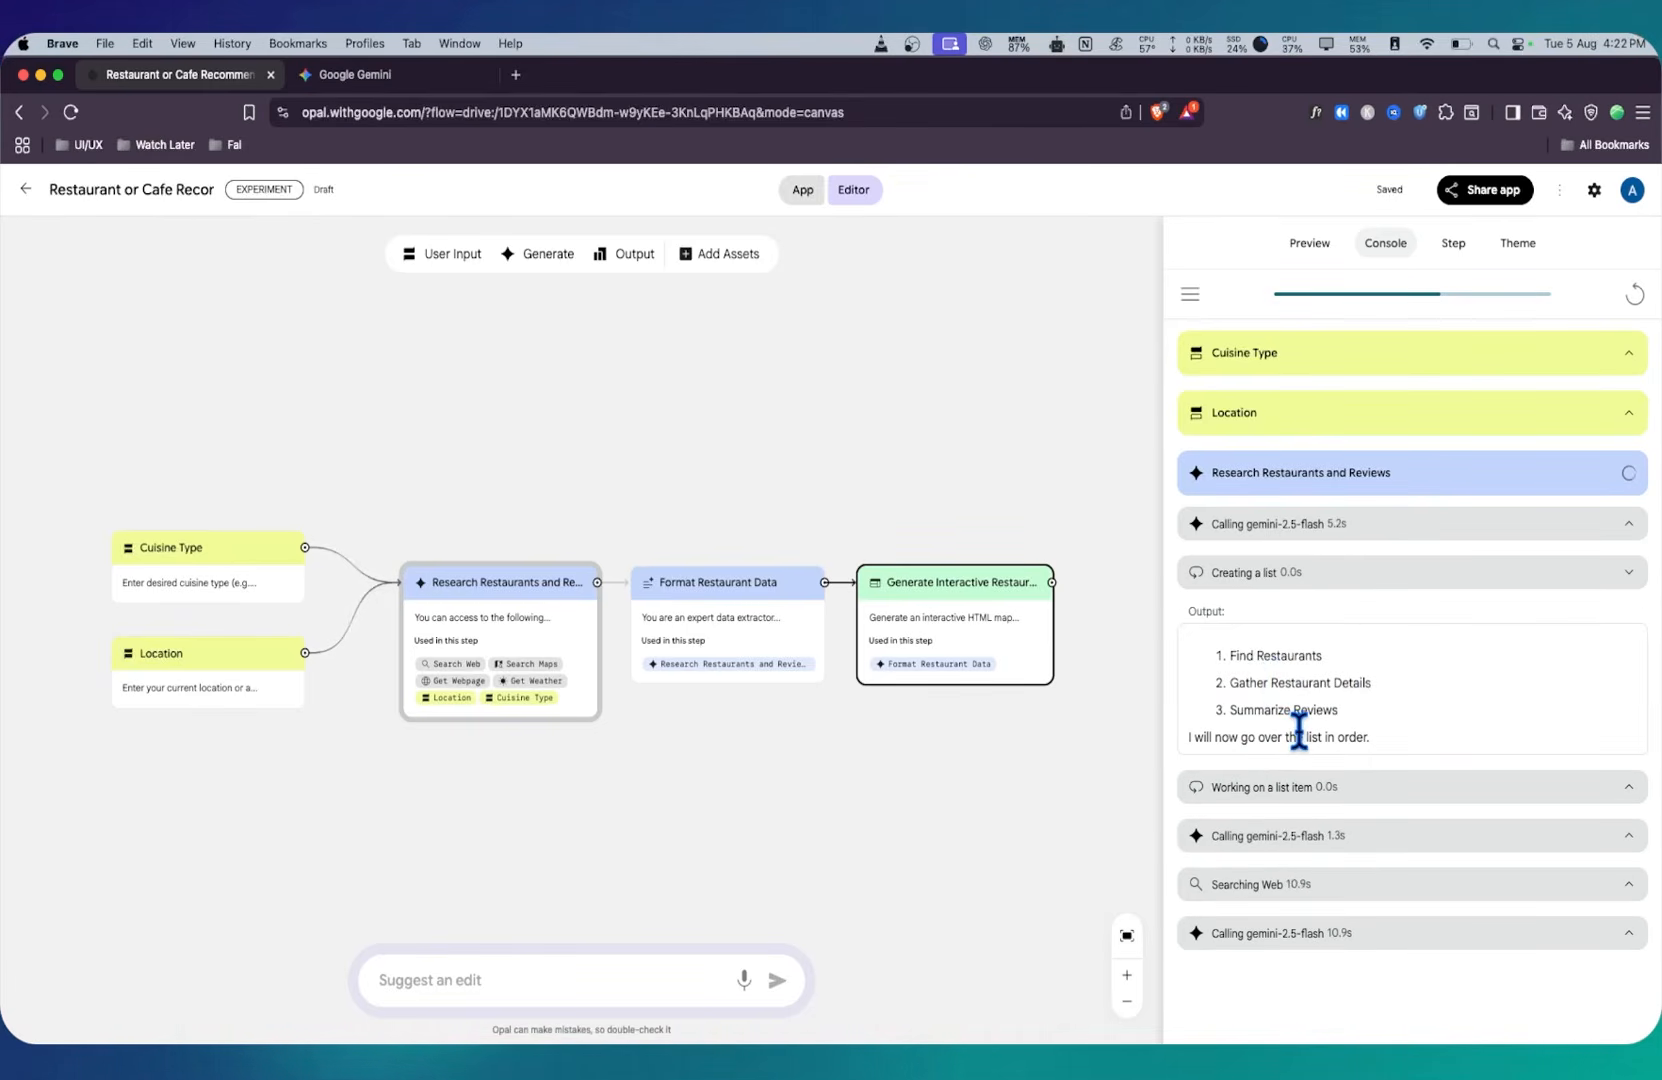
{"action": "left_click", "coordinate": [1358, 792]}
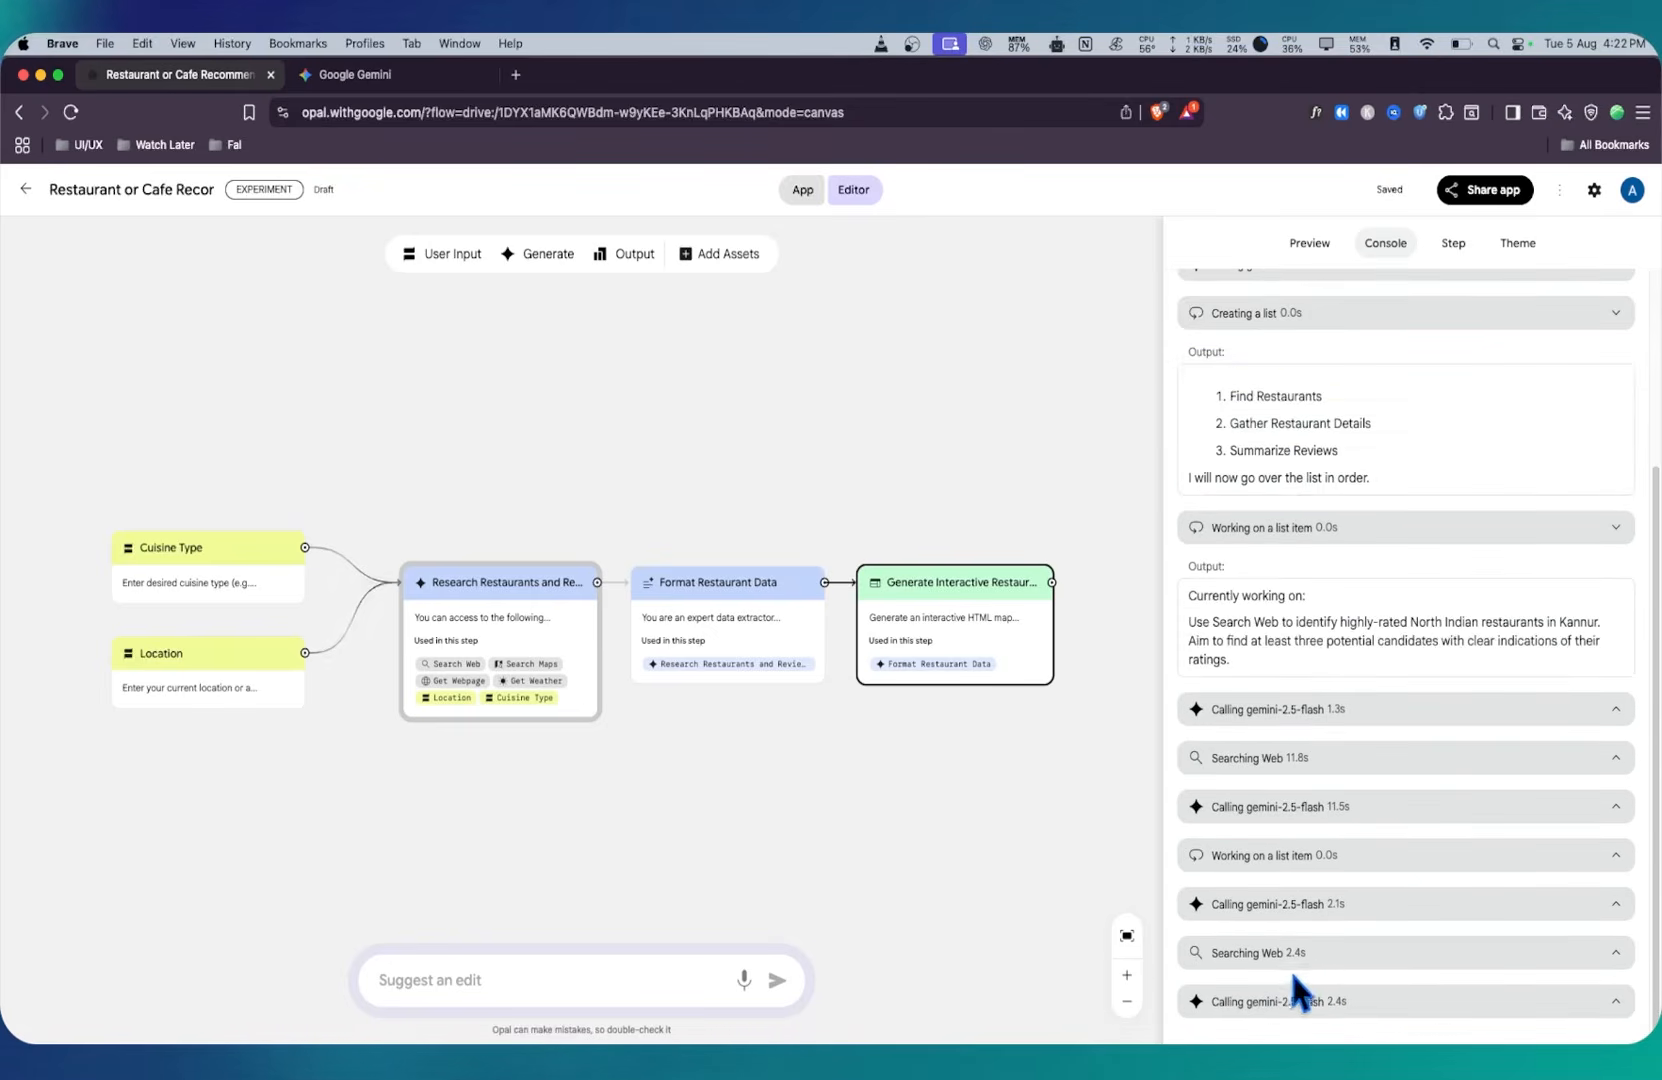
{"action": "left_click", "coordinate": [1355, 958]}
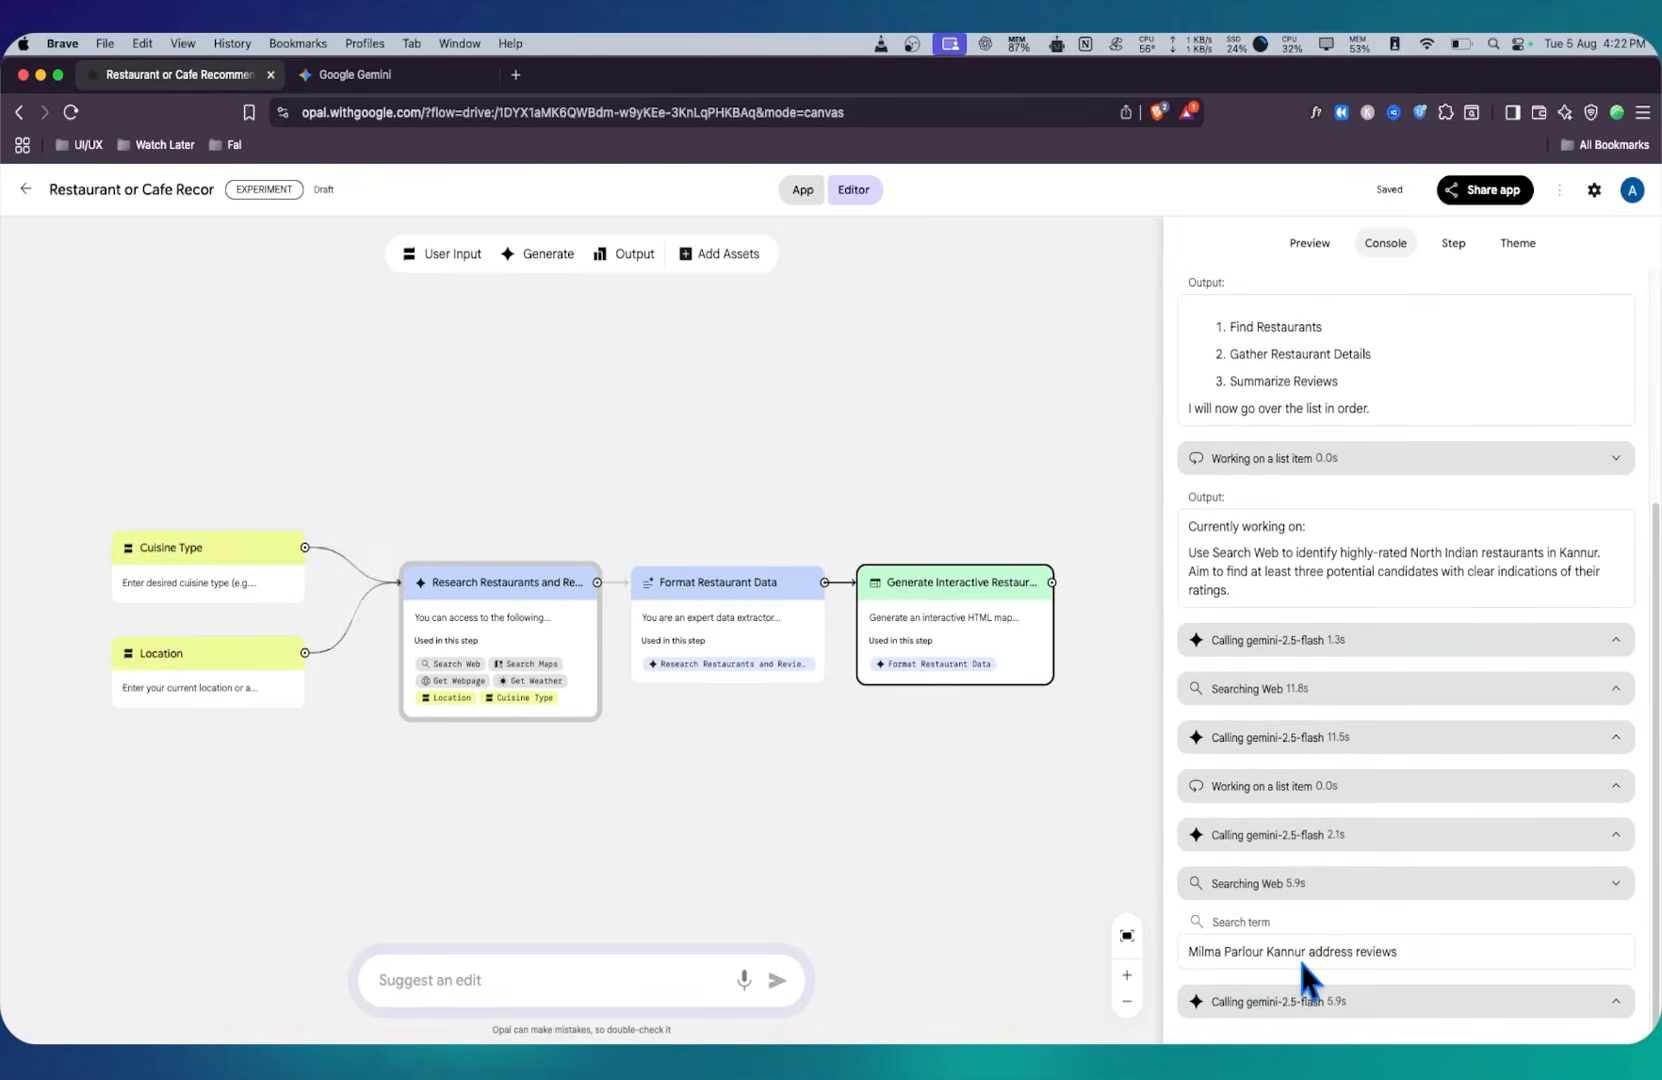
Step: Examine the first web search entry's search term, summary, references and detailed search links in the console
{"action": "left_click", "coordinate": [1333, 689]}
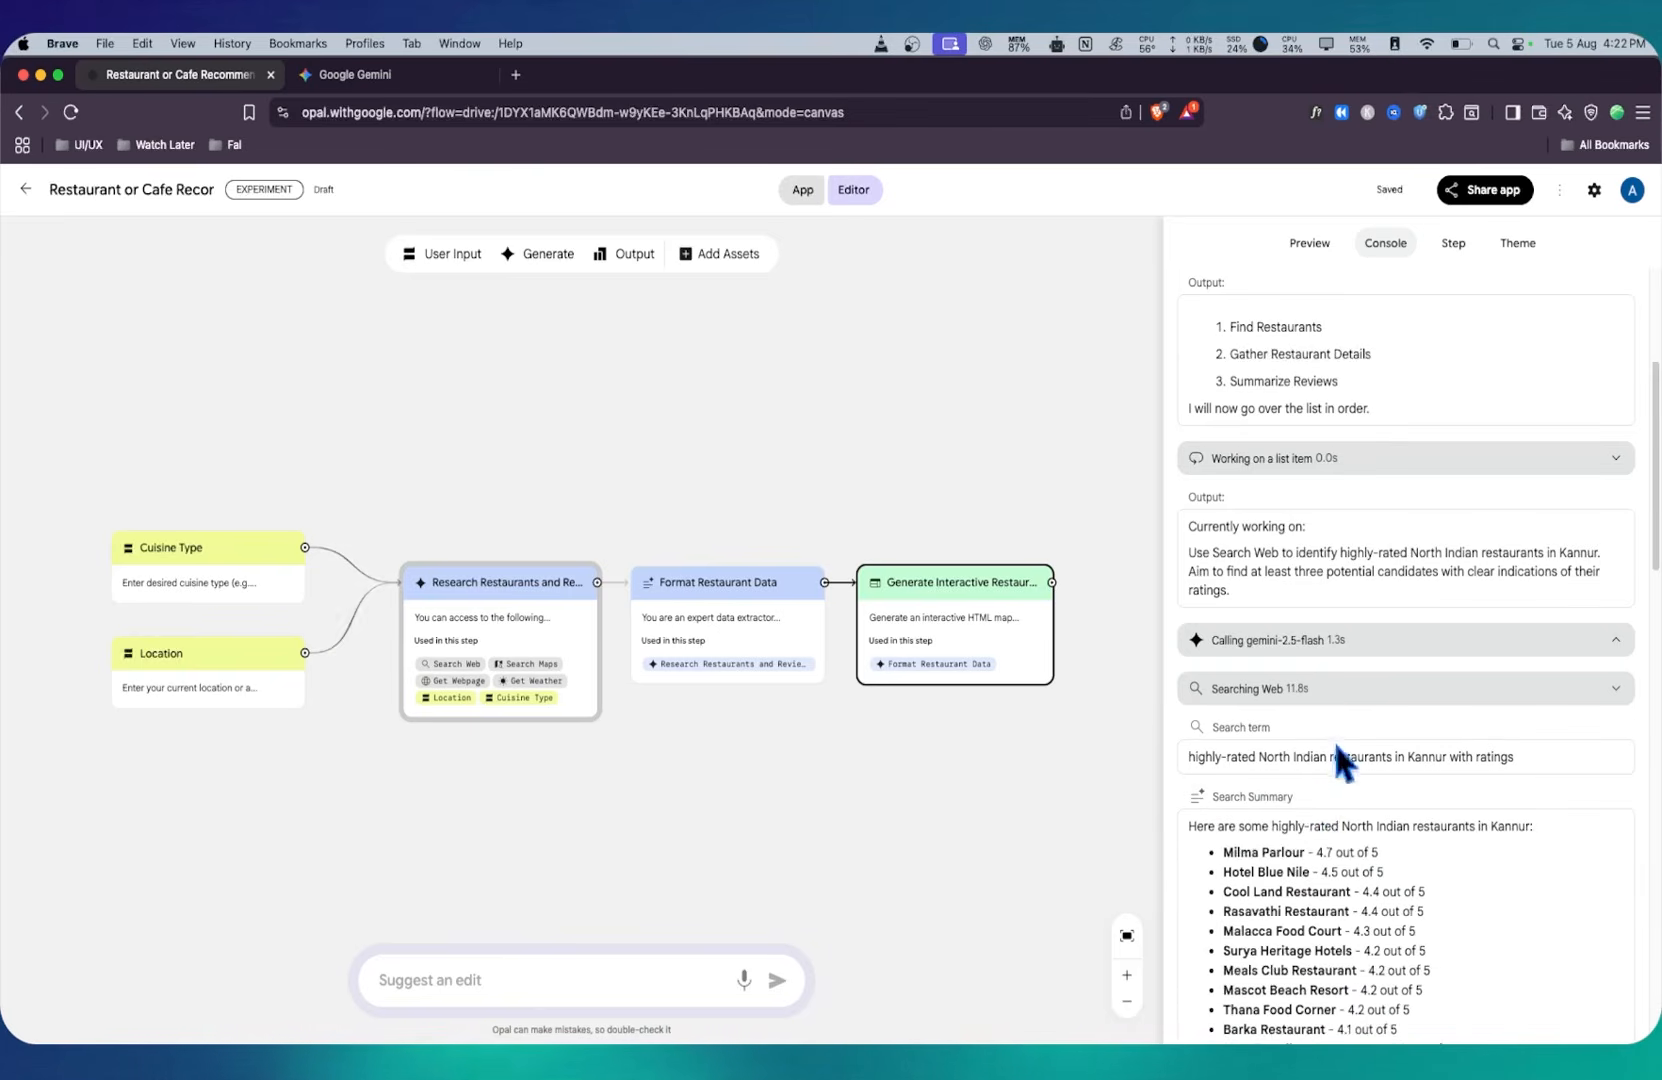
{"action": "scroll", "coordinate": [1390, 750], "scroll_direction": "down", "scroll_amount": 3}
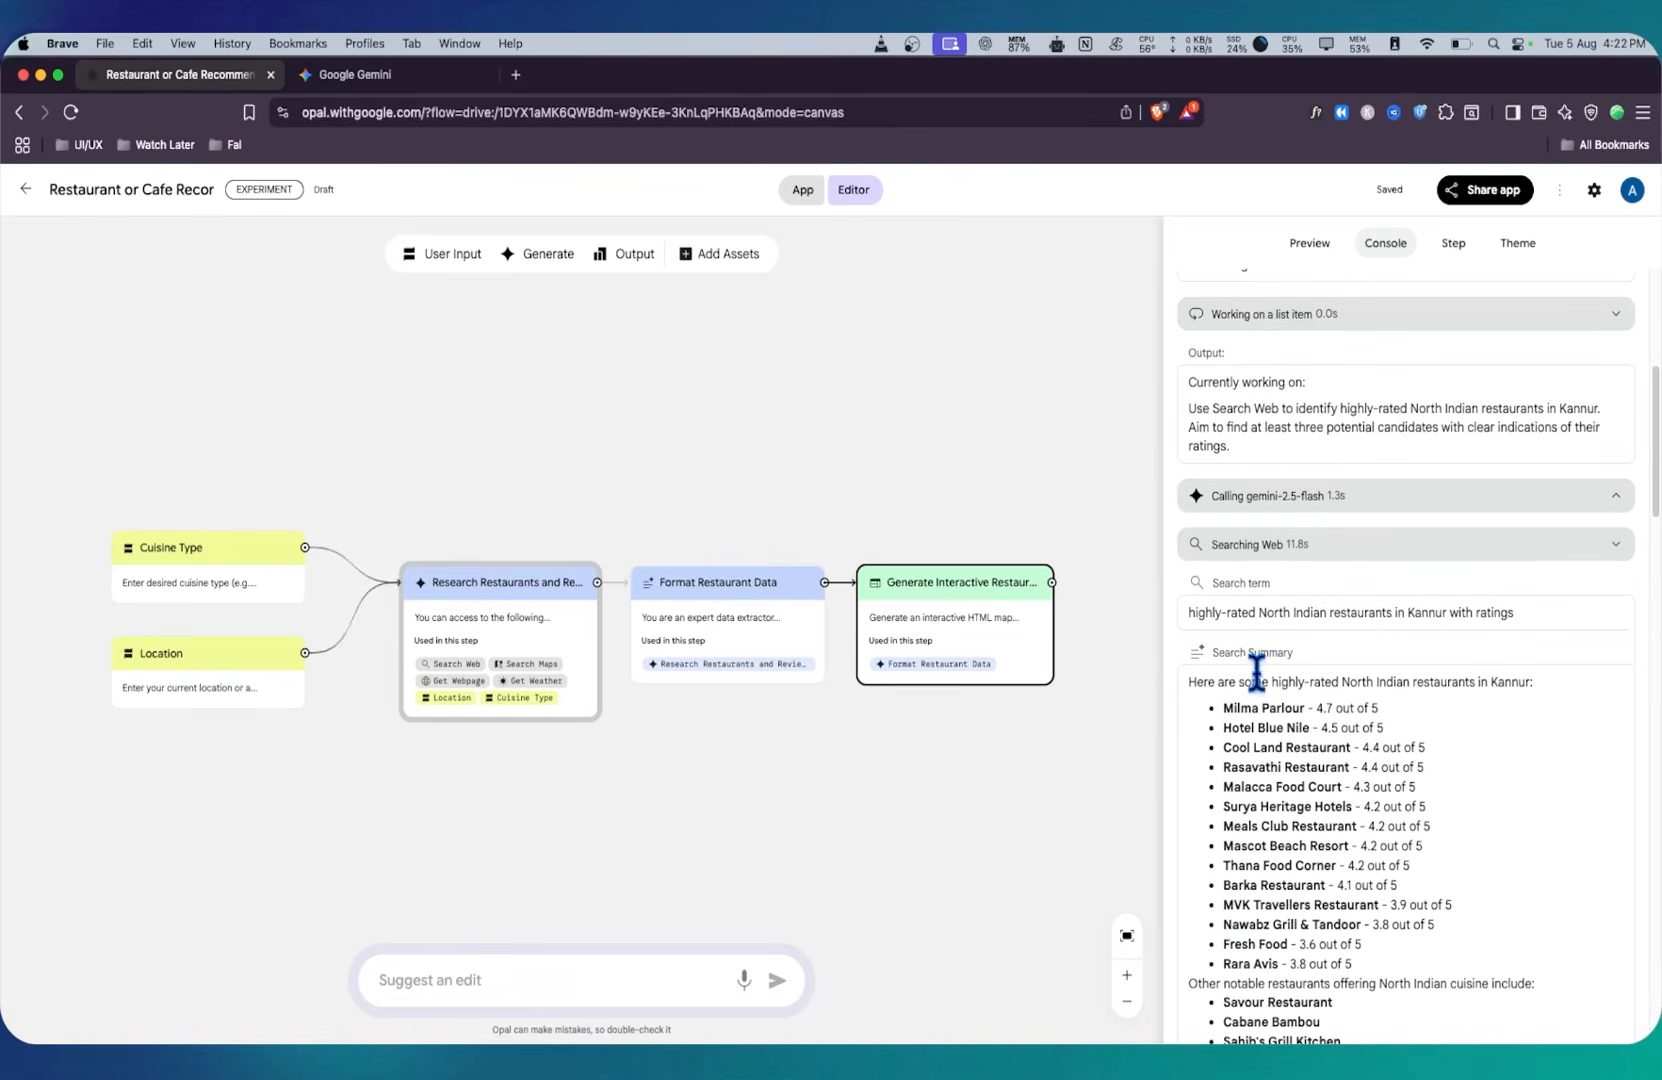
{"action": "scroll", "coordinate": [1256, 675], "scroll_direction": "down", "scroll_amount": 1}
{"action": "scroll", "coordinate": [1243, 775], "scroll_direction": "down", "scroll_amount": 2}
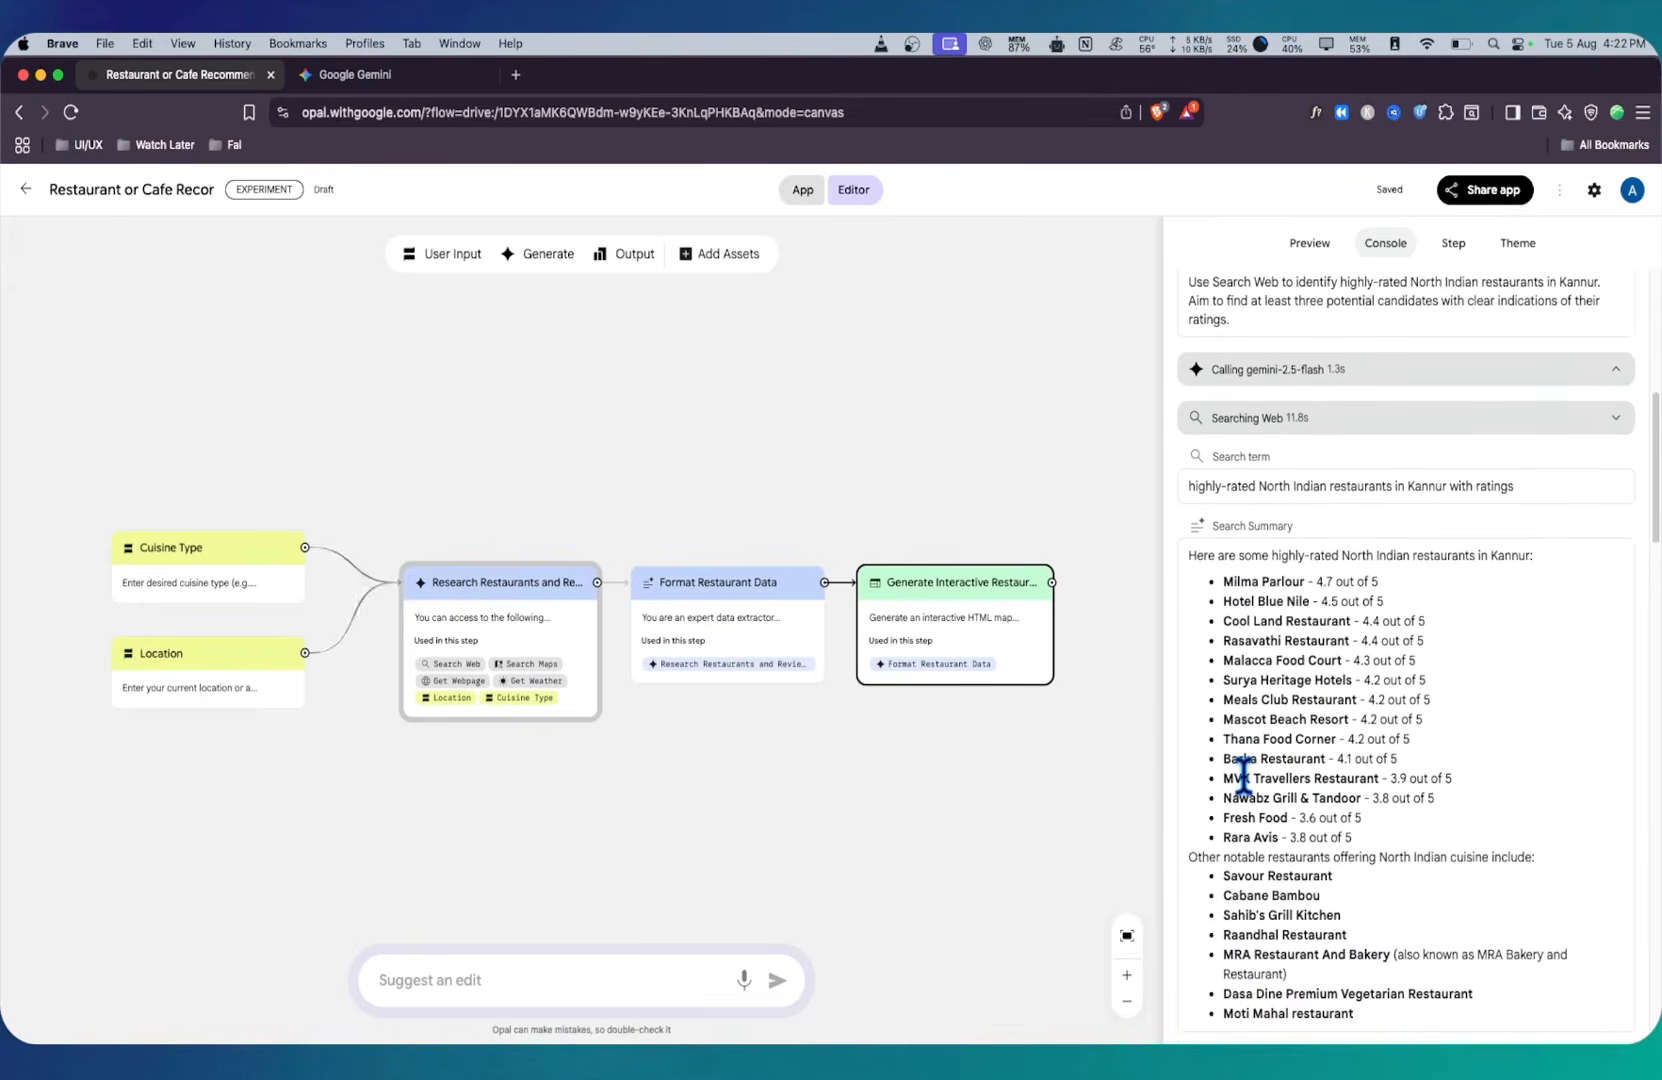
{"action": "scroll", "coordinate": [1243, 775], "scroll_direction": "down", "scroll_amount": 1}
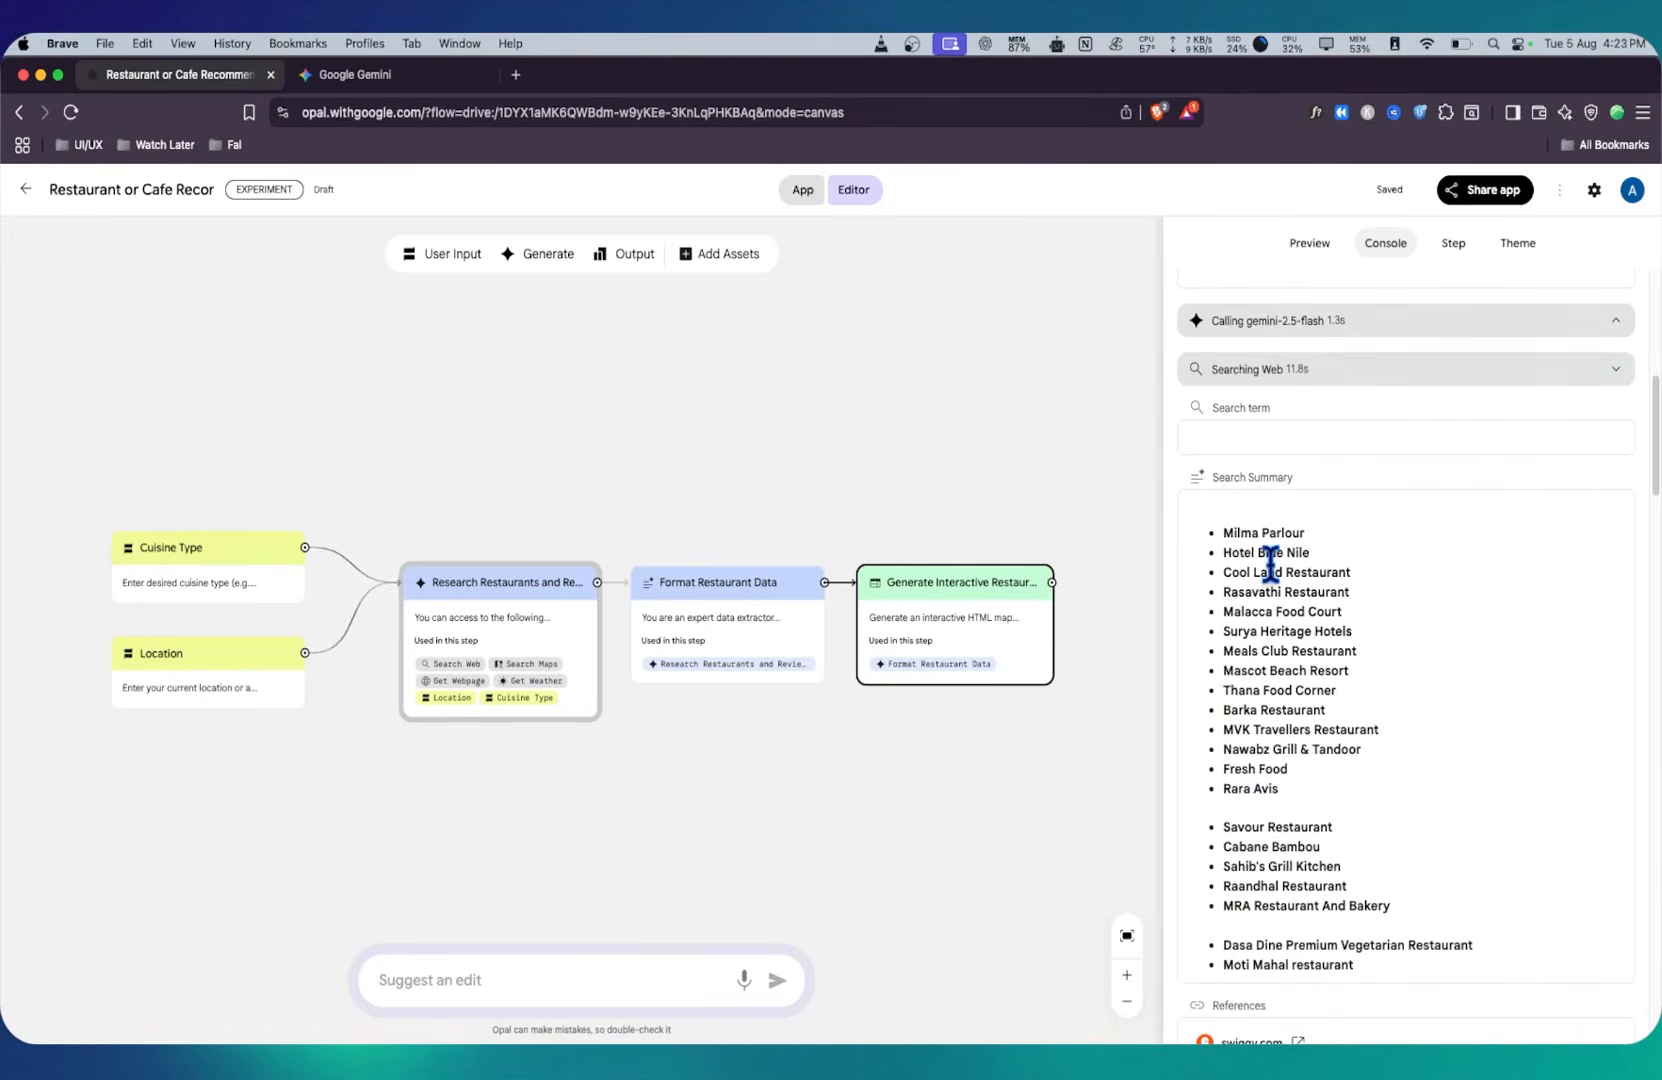
{"action": "scroll", "coordinate": [1352, 862], "scroll_direction": "down", "scroll_amount": 4}
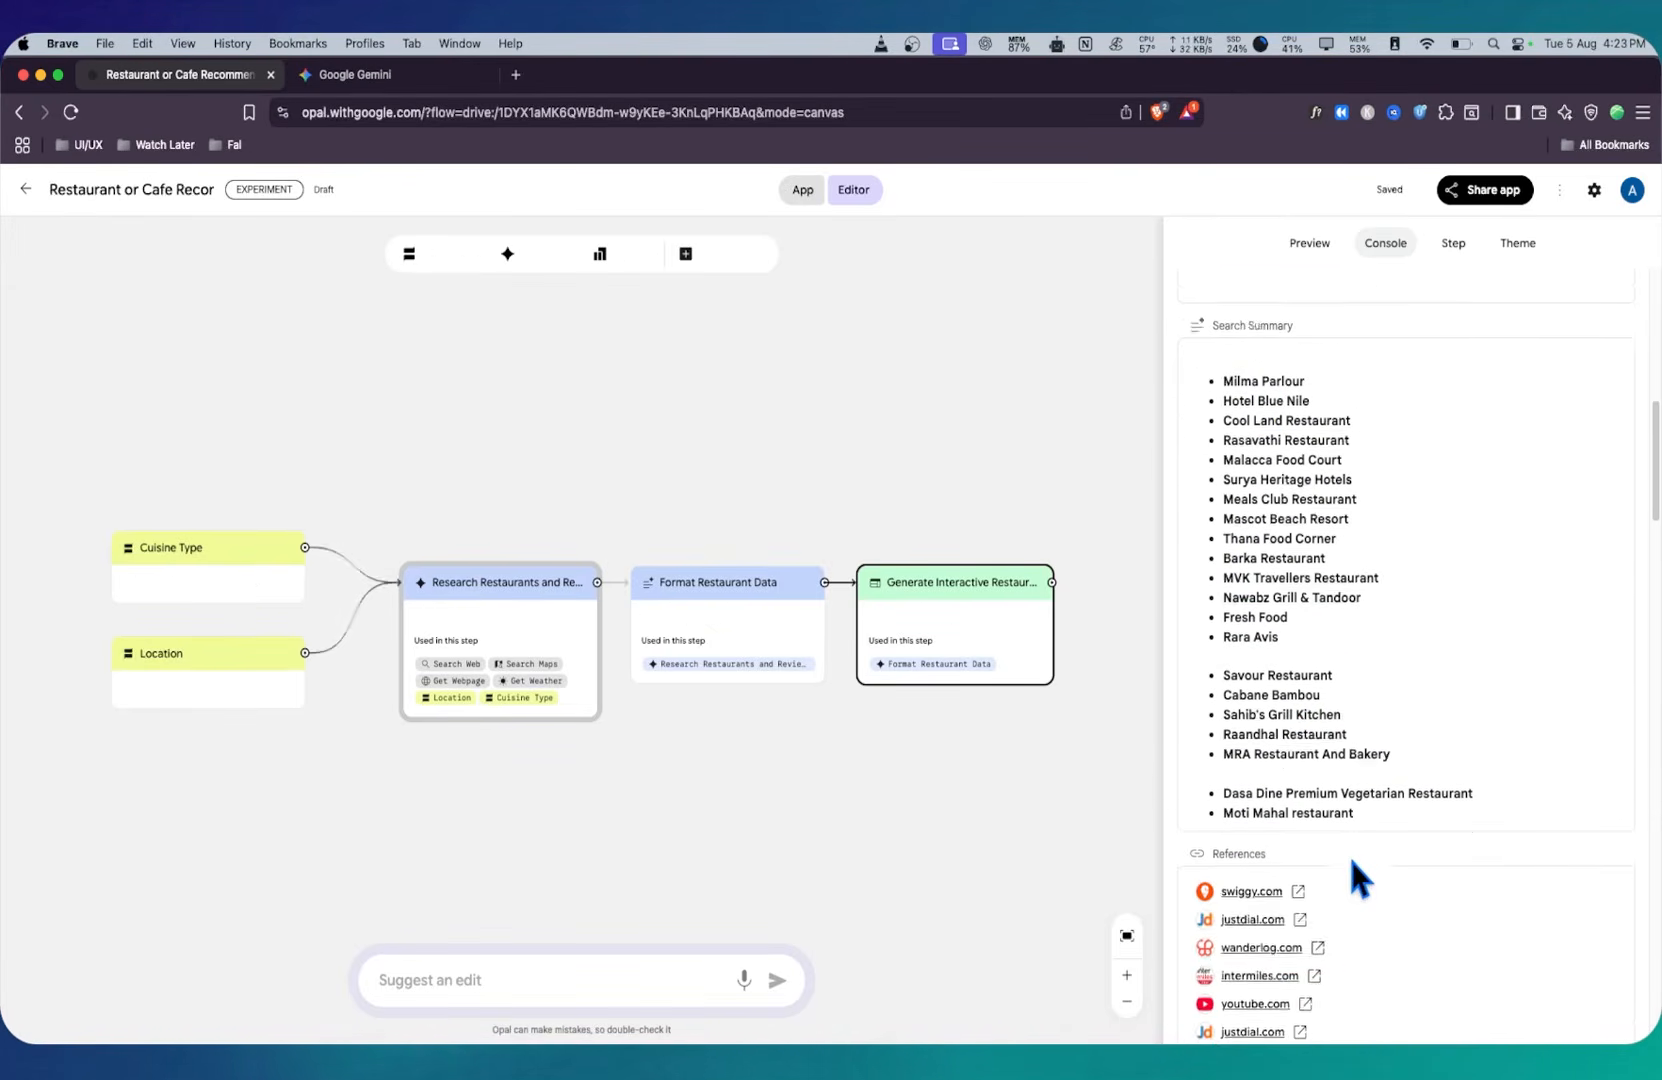
{"action": "scroll", "coordinate": [1352, 862], "scroll_direction": "down", "scroll_amount": 6}
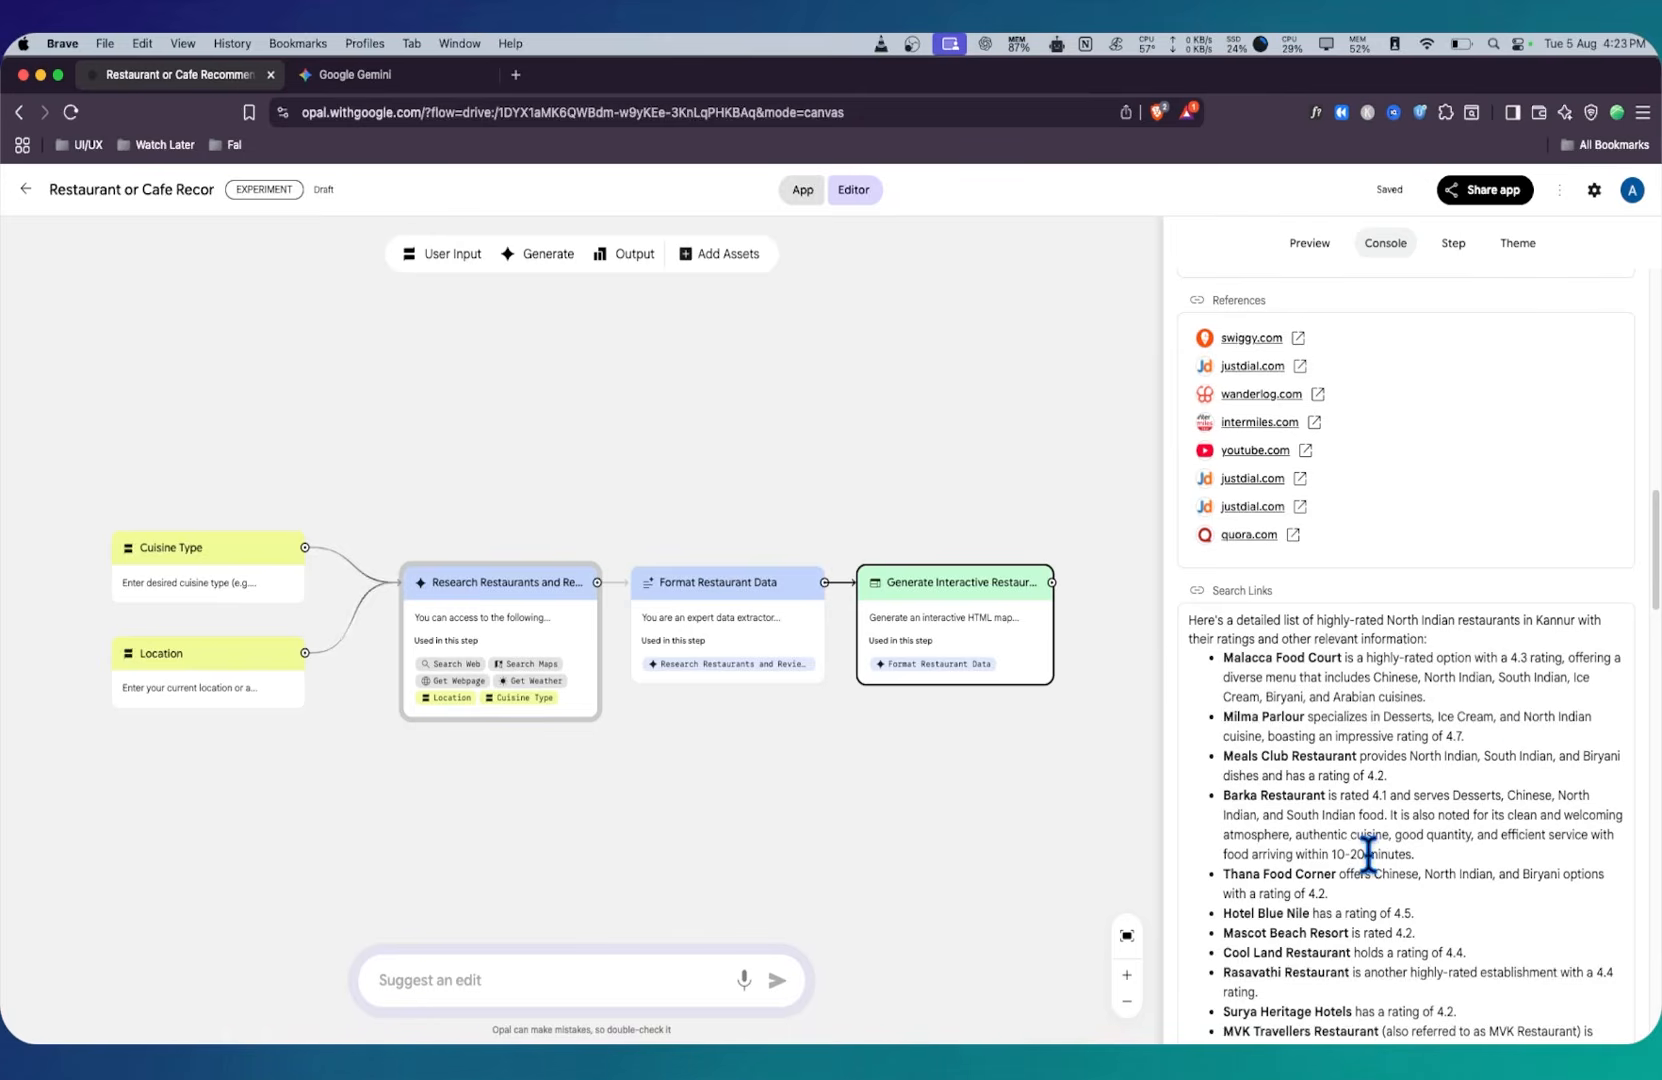
{"action": "scroll", "coordinate": [1397, 860], "scroll_direction": "down", "scroll_amount": 1}
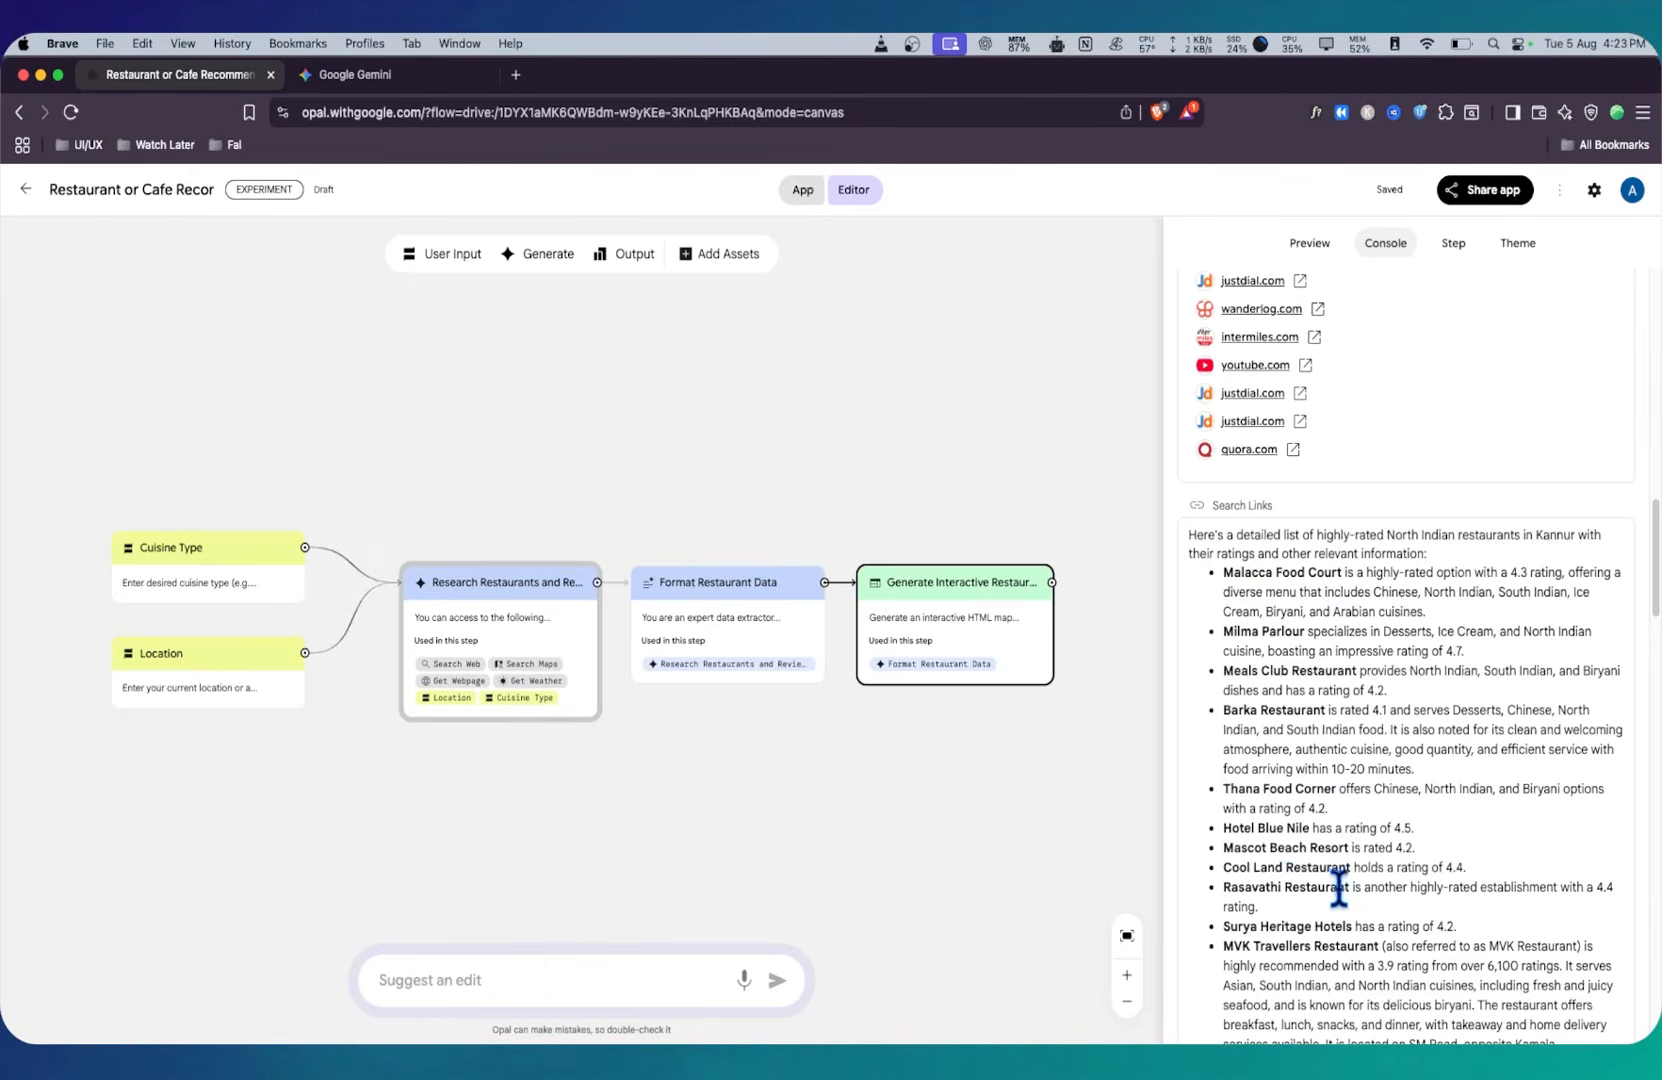
{"action": "scroll", "coordinate": [1290, 985], "scroll_direction": "down", "scroll_amount": 2}
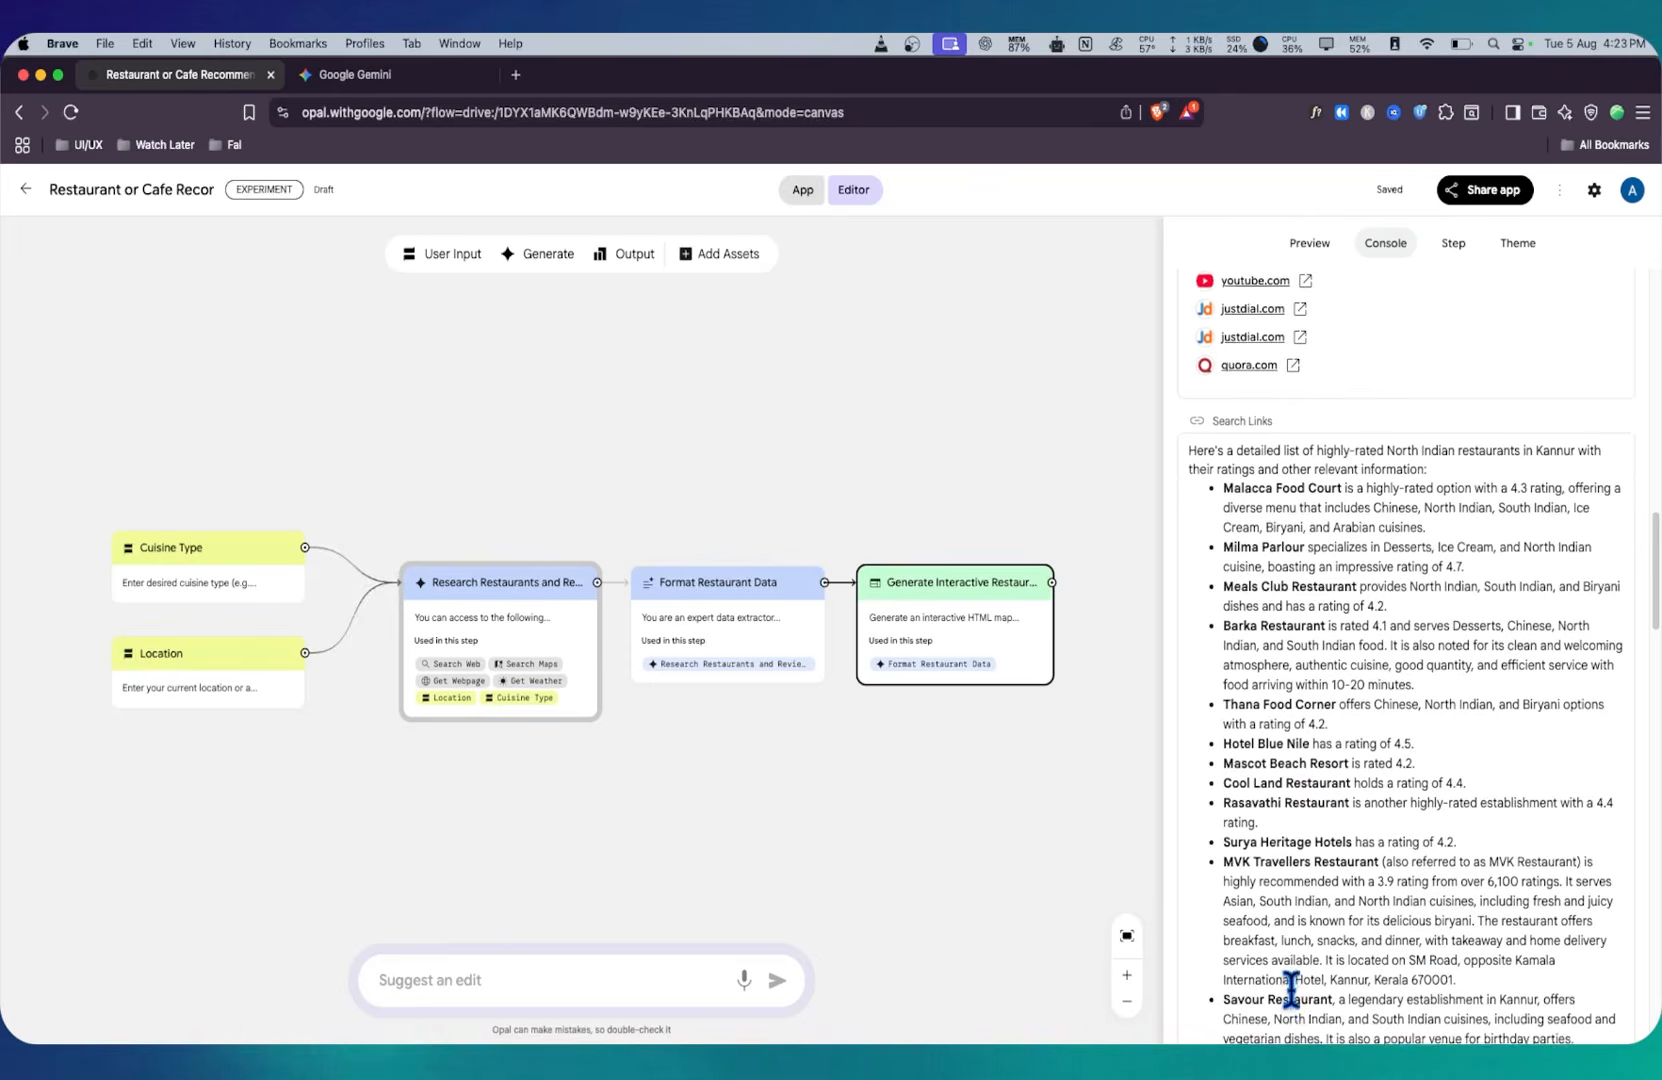
{"action": "scroll", "coordinate": [1290, 990], "scroll_direction": "down", "scroll_amount": 5}
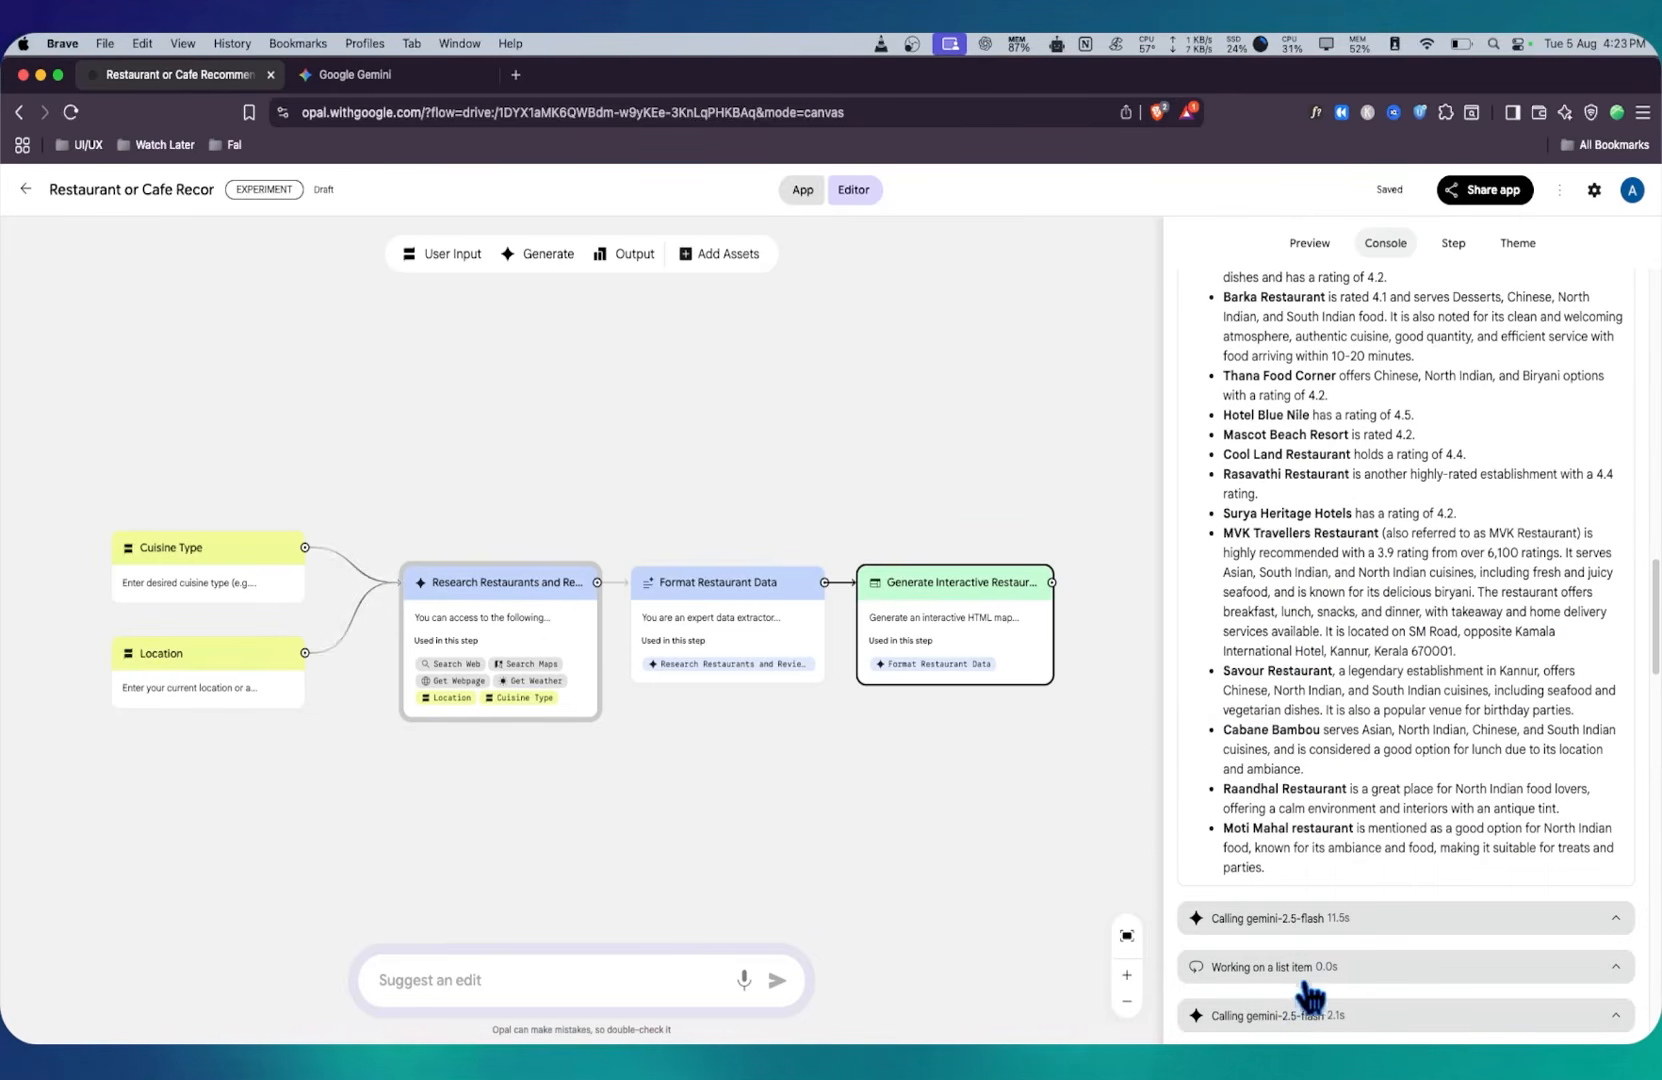
Step: Review the remaining research entries and the Format Restaurant Data output in the console, and return to the app preview
{"action": "scroll", "coordinate": [1370, 928], "scroll_direction": "down", "scroll_amount": 15}
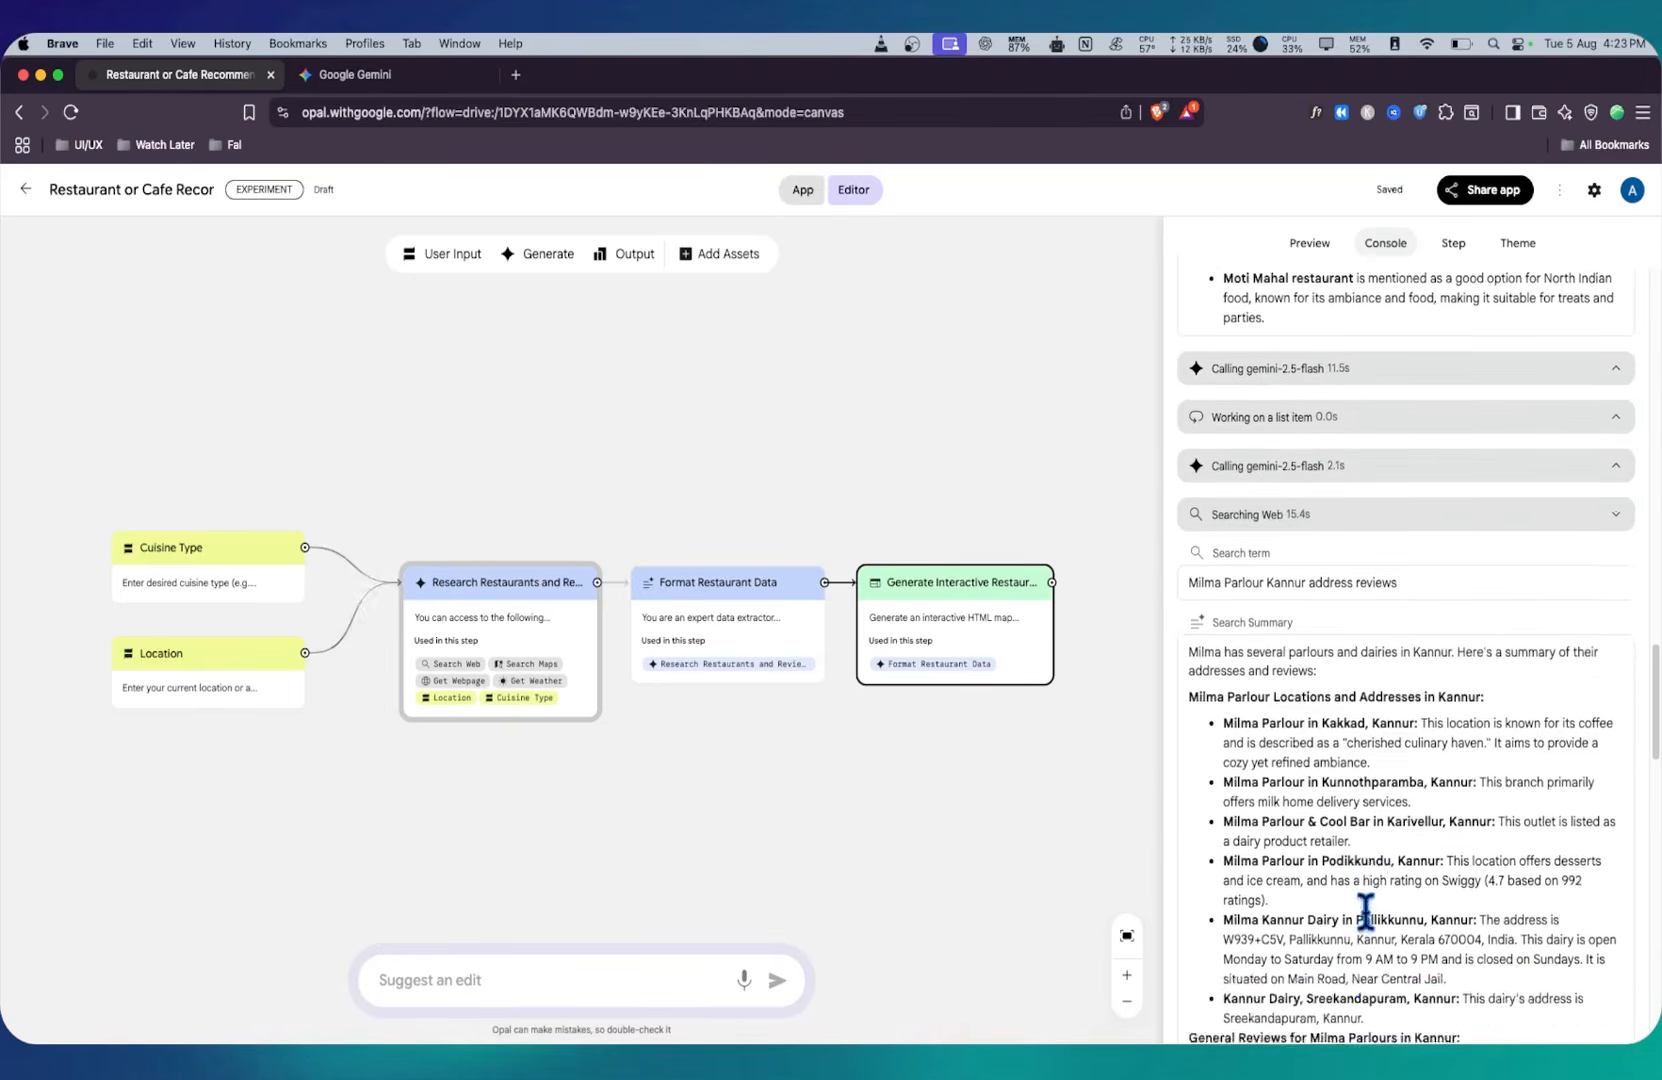
{"action": "scroll", "coordinate": [1365, 912], "scroll_direction": "down", "scroll_amount": 10}
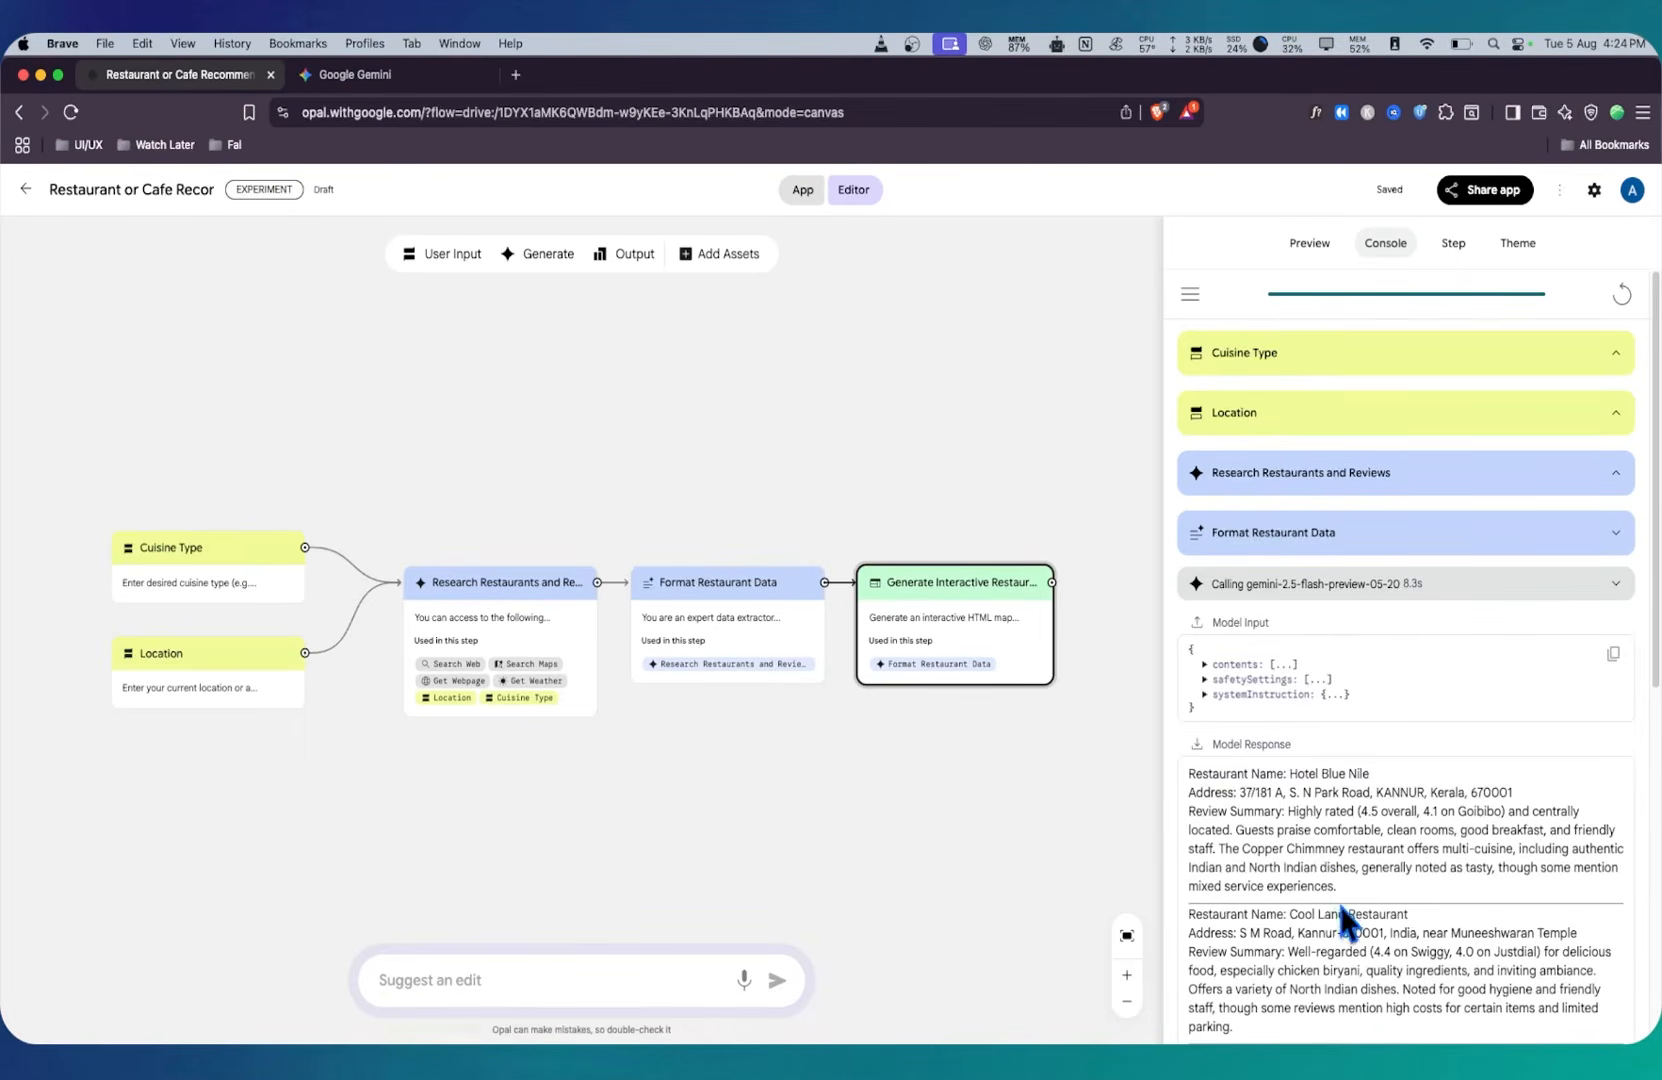
{"action": "scroll", "coordinate": [1340, 905], "scroll_direction": "down", "scroll_amount": 1}
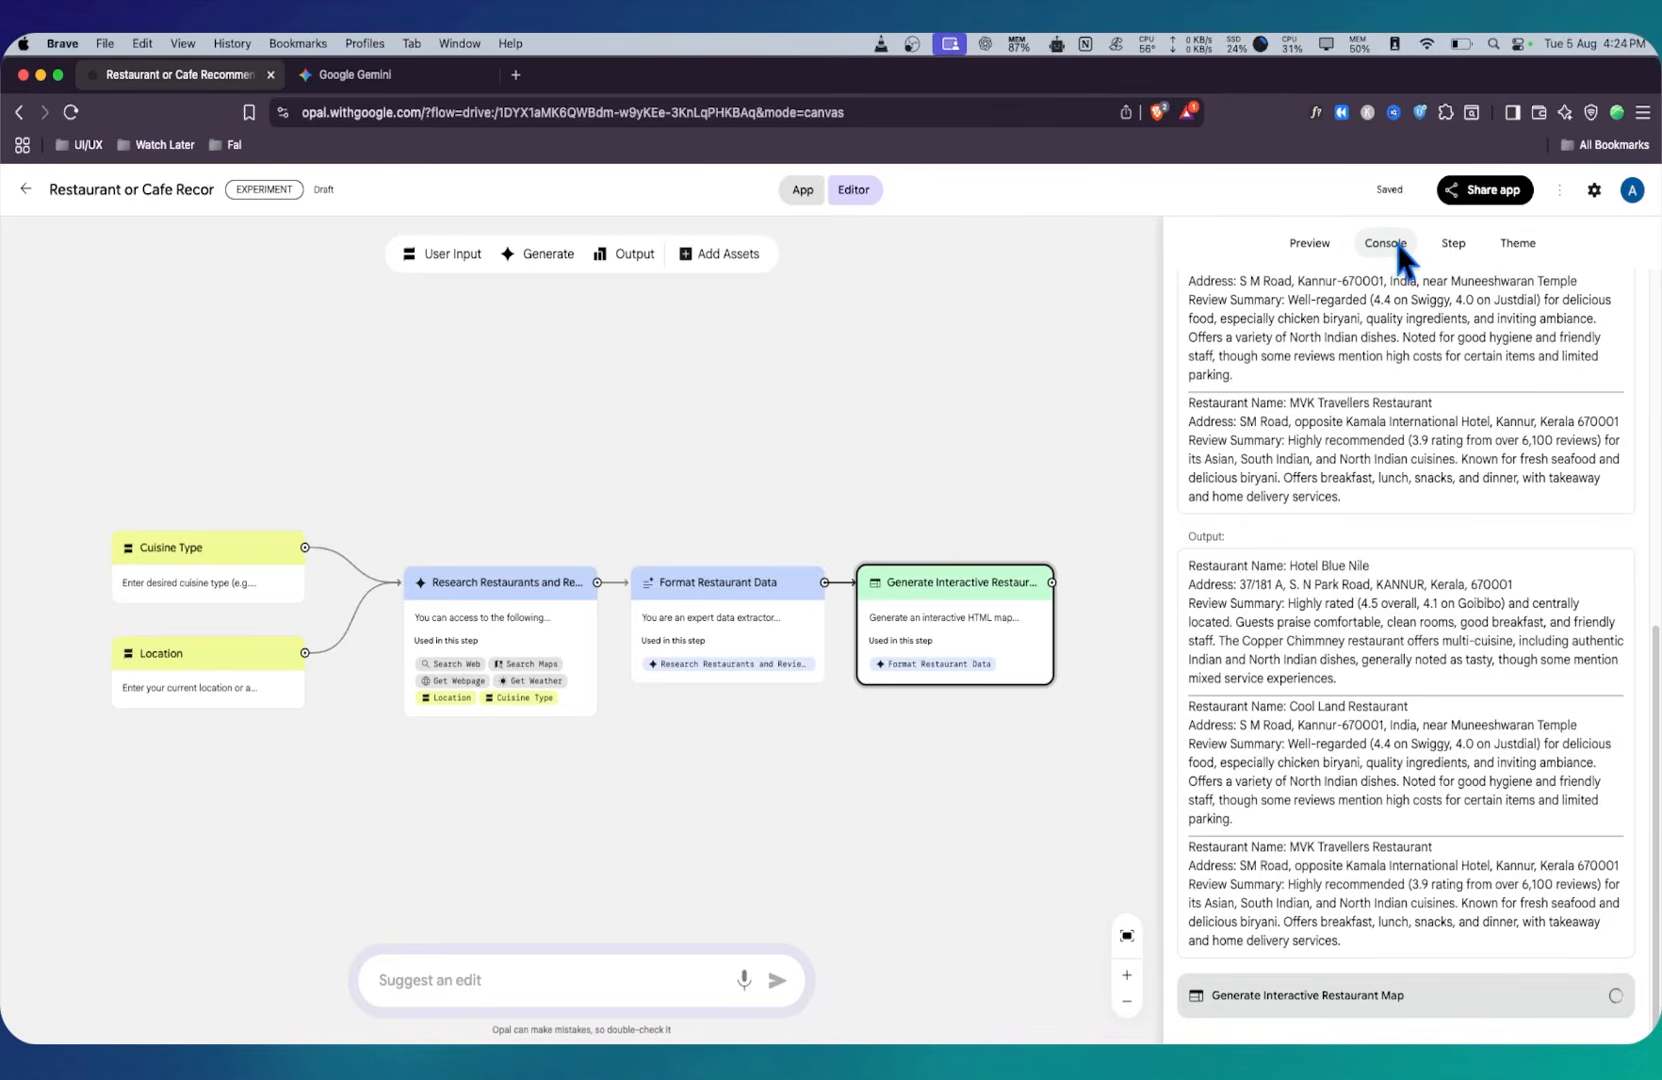
{"action": "left_click", "coordinate": [1314, 246]}
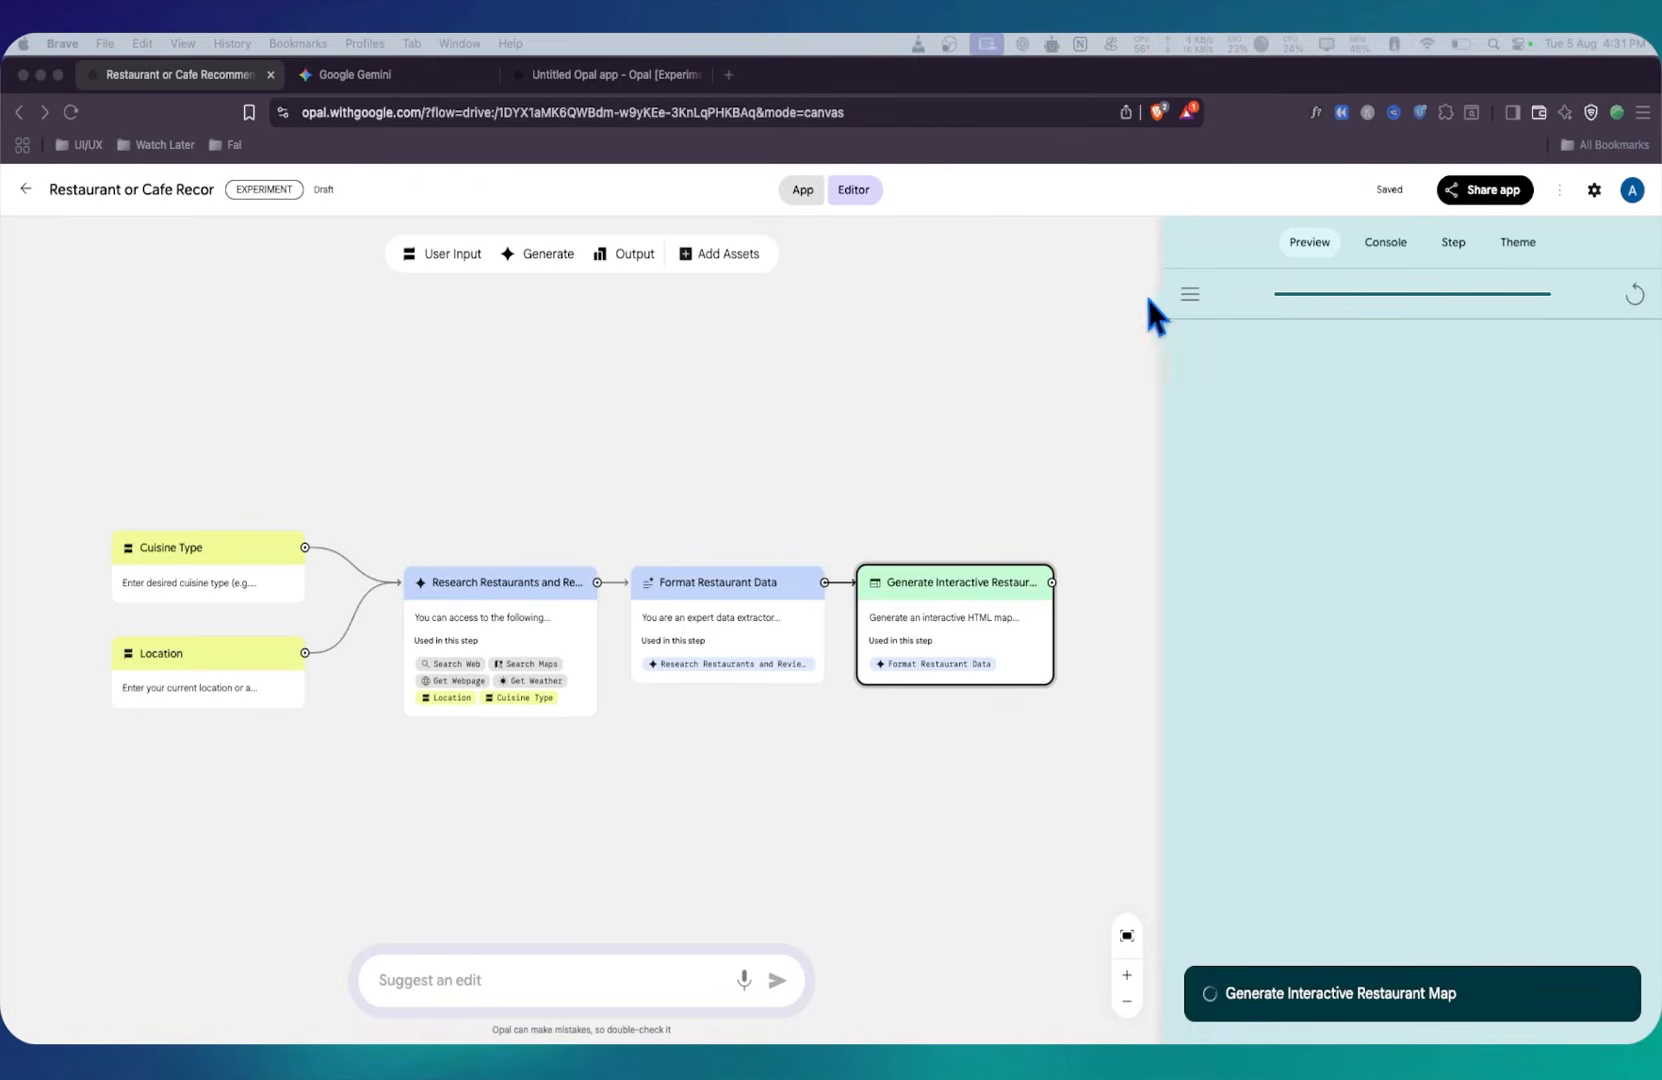
Step: Generate a recipe suggester in the untitled Opal app, producing name, instructions and short description from listed ingredients, and check the source prompt in Gemini
{"action": "left_click", "coordinate": [505, 74]}
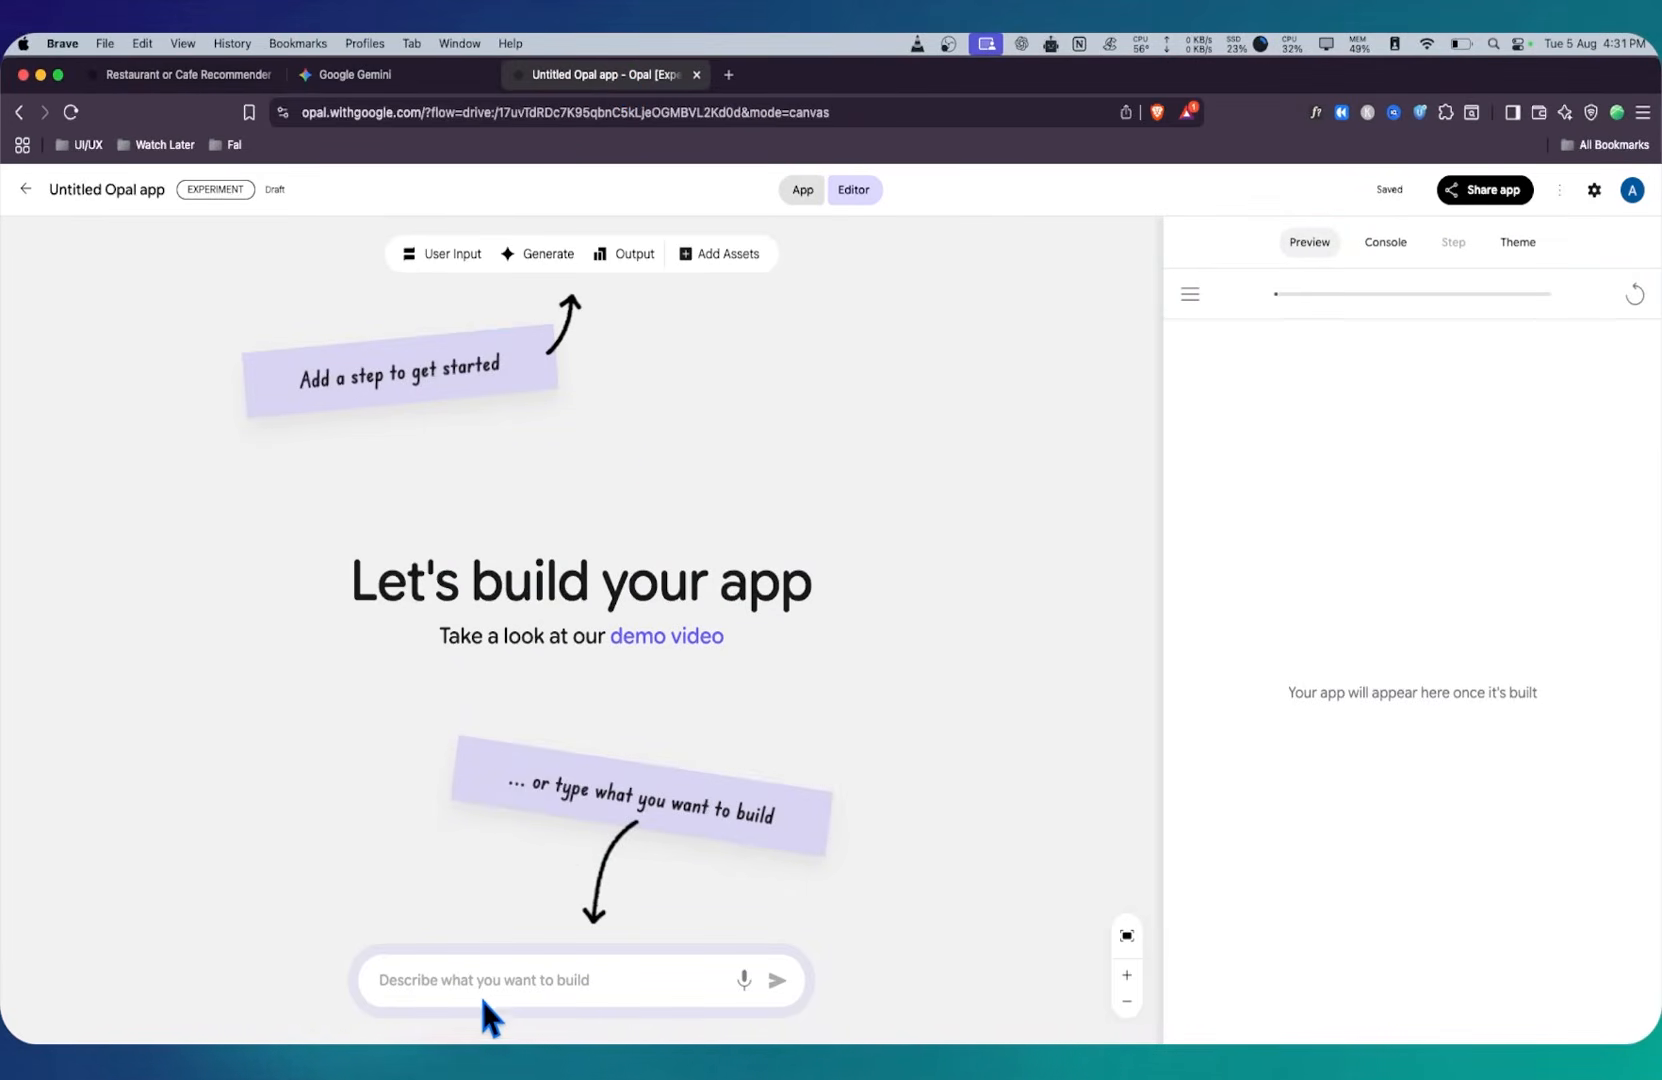
{"action": "left_click", "coordinate": [505, 980]}
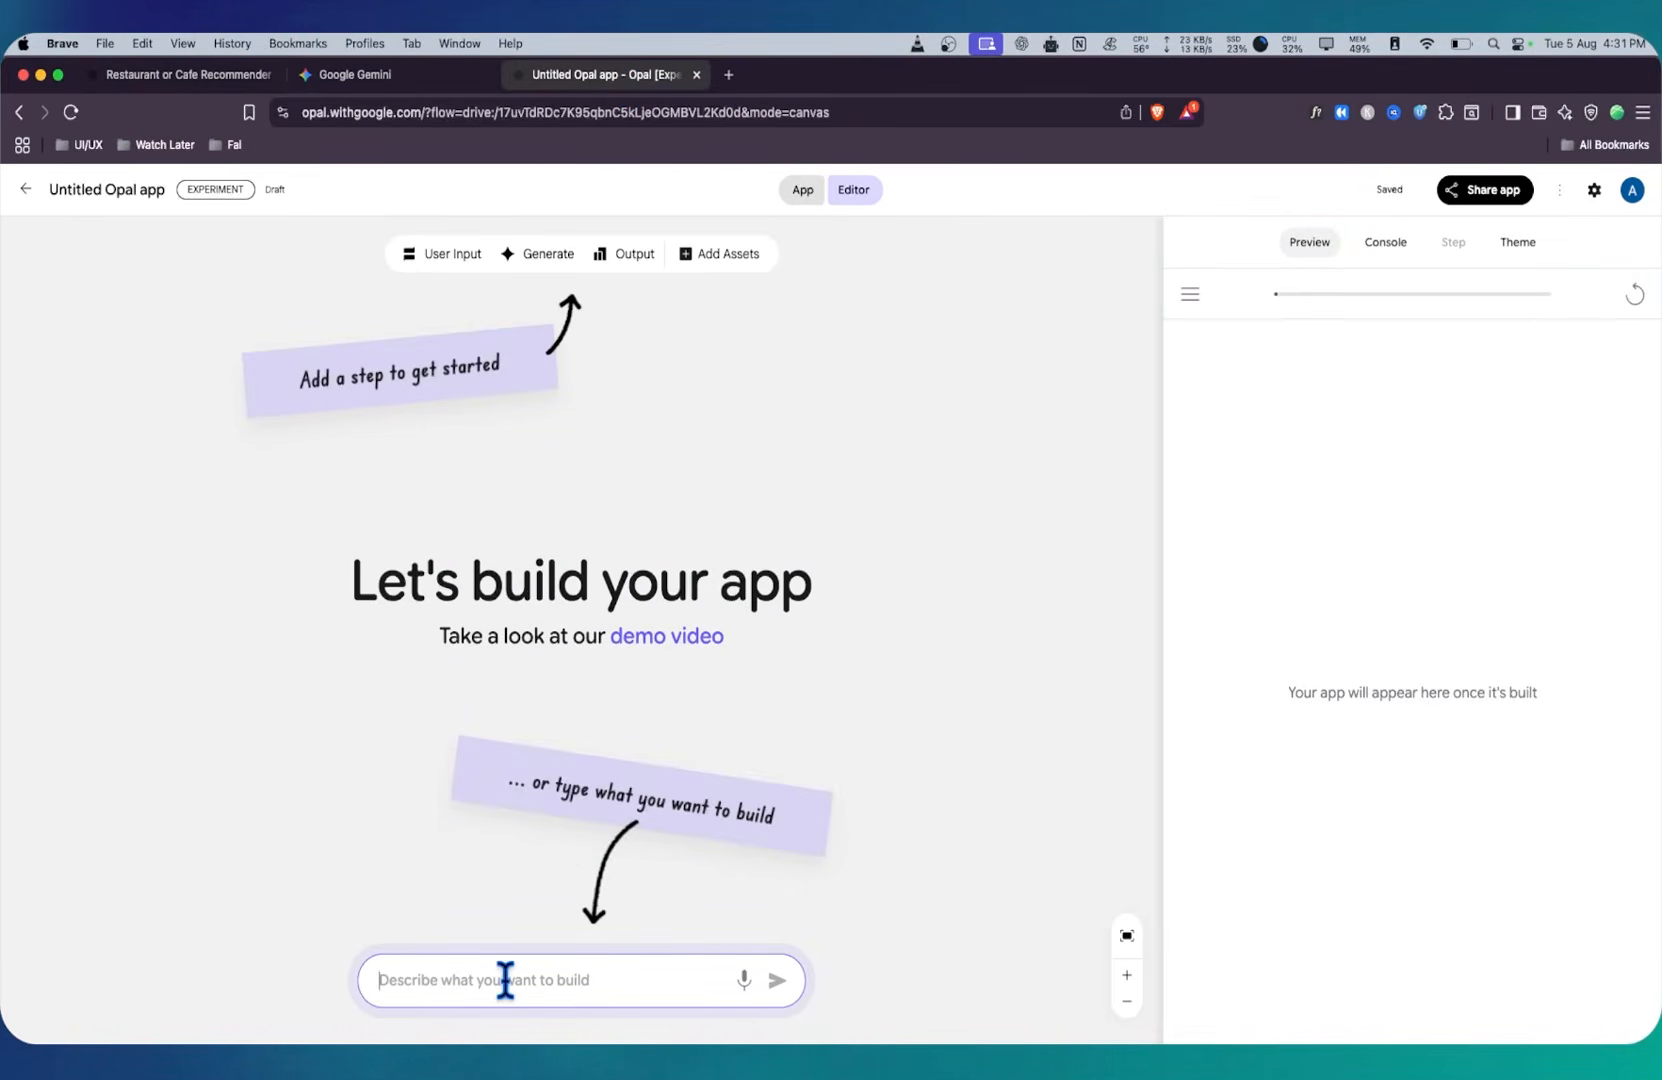
{"action": "key", "text": "super+v"}
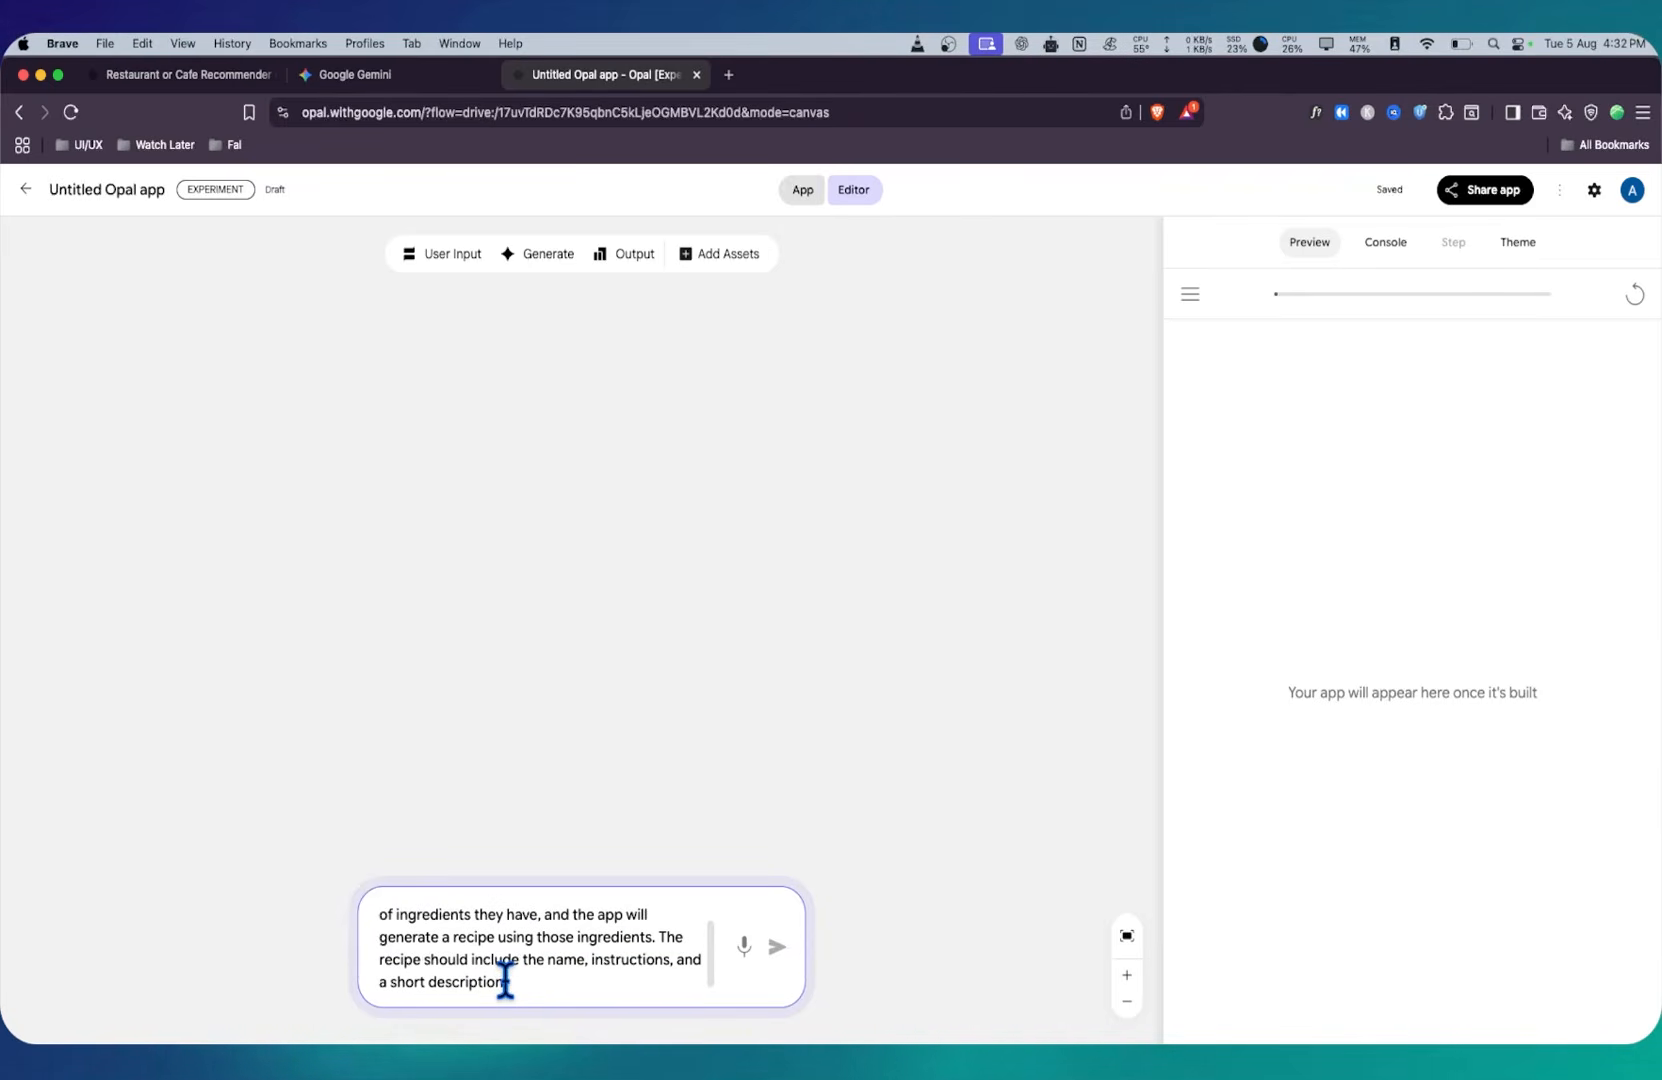
{"action": "key", "text": "Return"}
{"action": "left_click", "coordinate": [352, 74]}
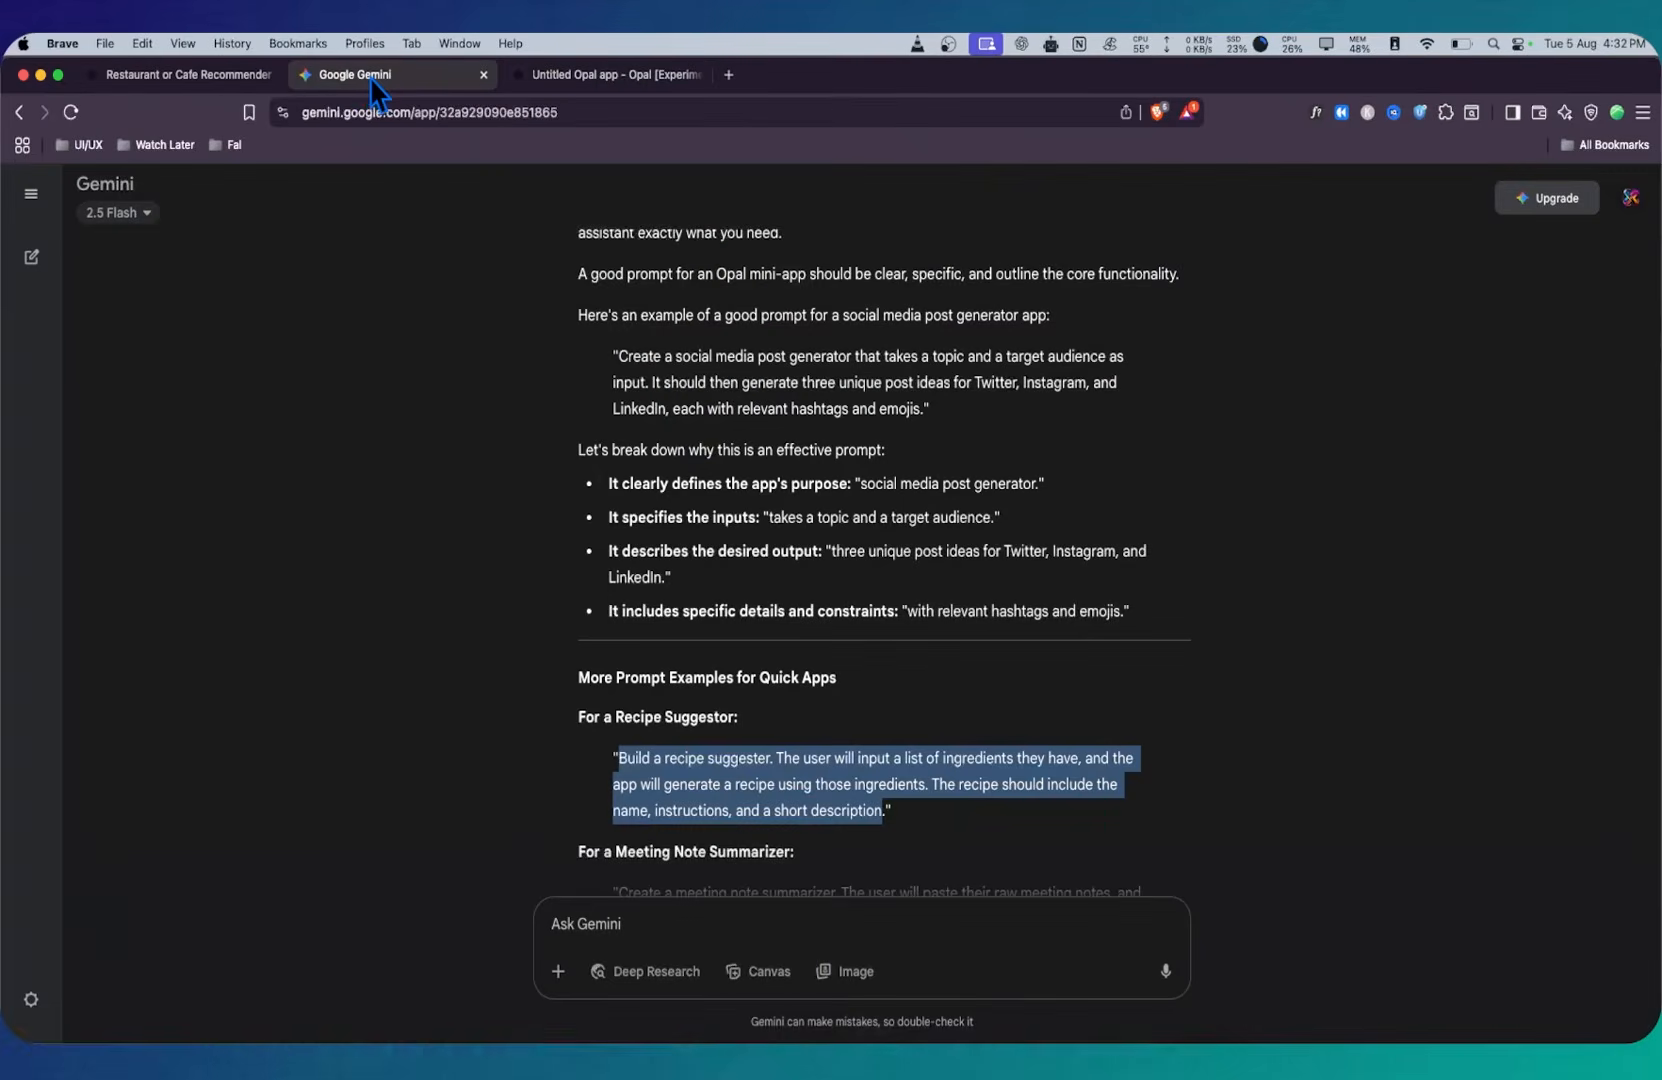
{"action": "left_click", "coordinate": [654, 718]}
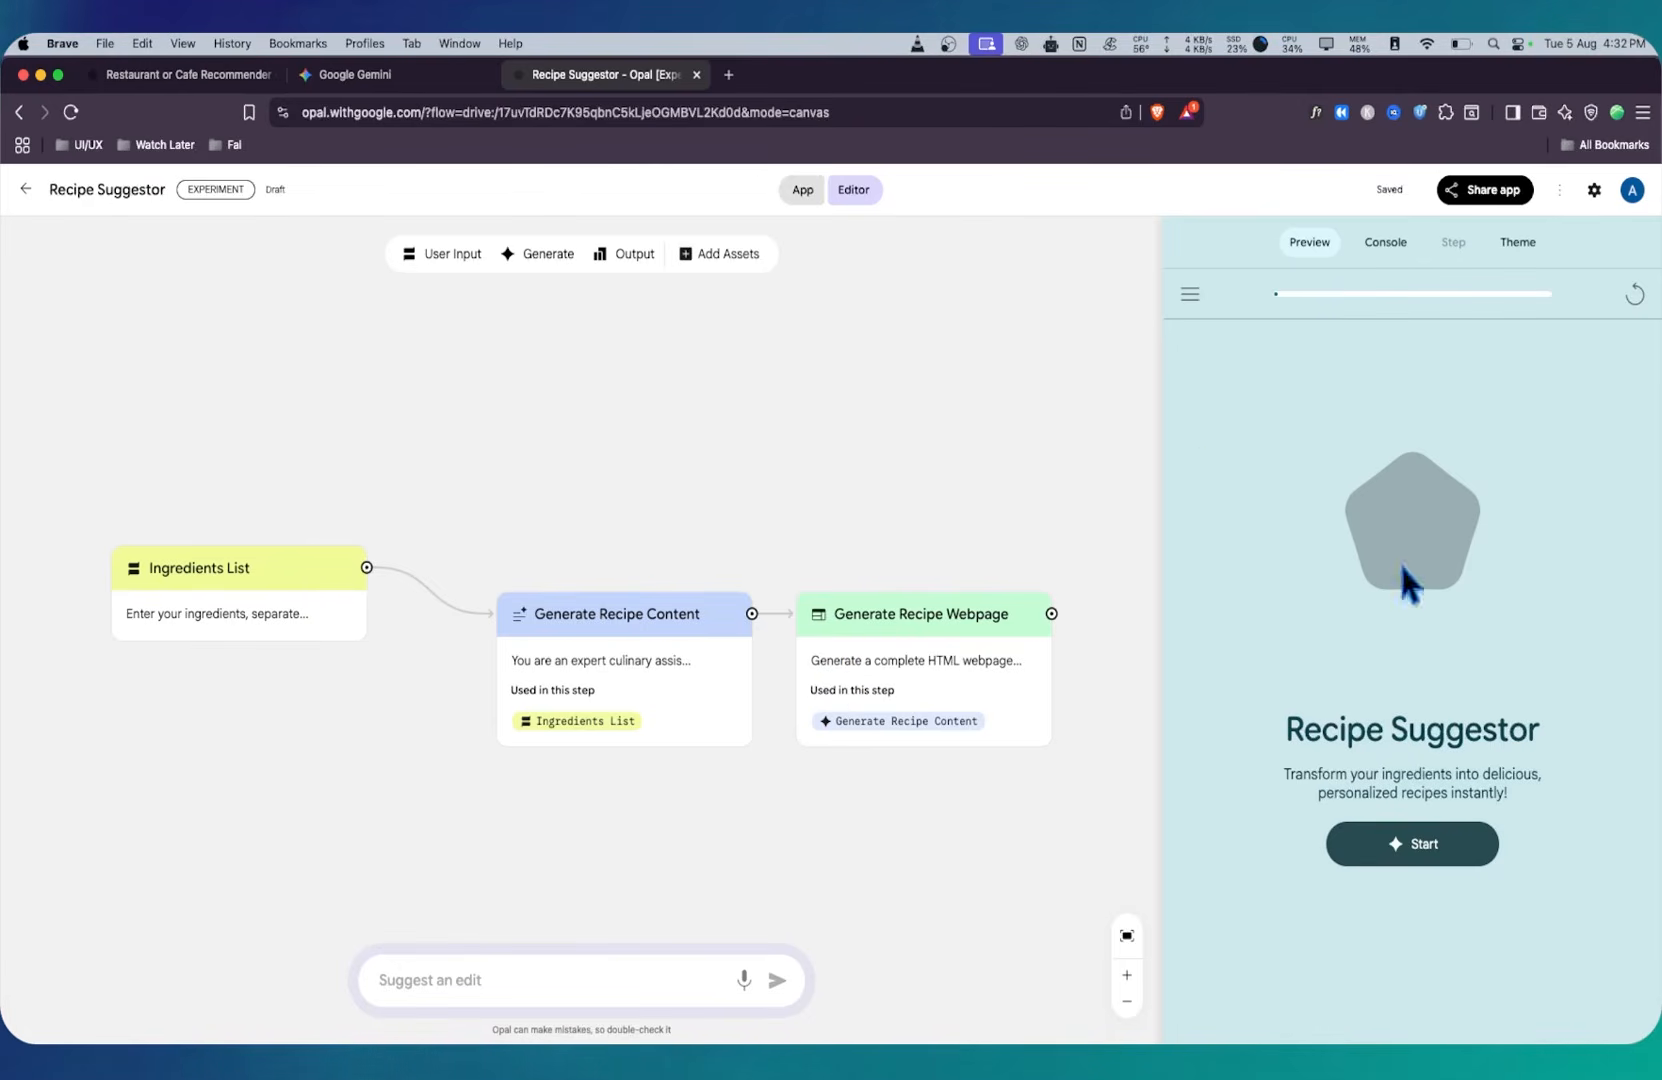
Step: Run the Recipe Suggestor with "beef, onion, garlic, indian spices" as the ingredients and read through the generated recipe
{"action": "left_click", "coordinate": [1445, 858]}
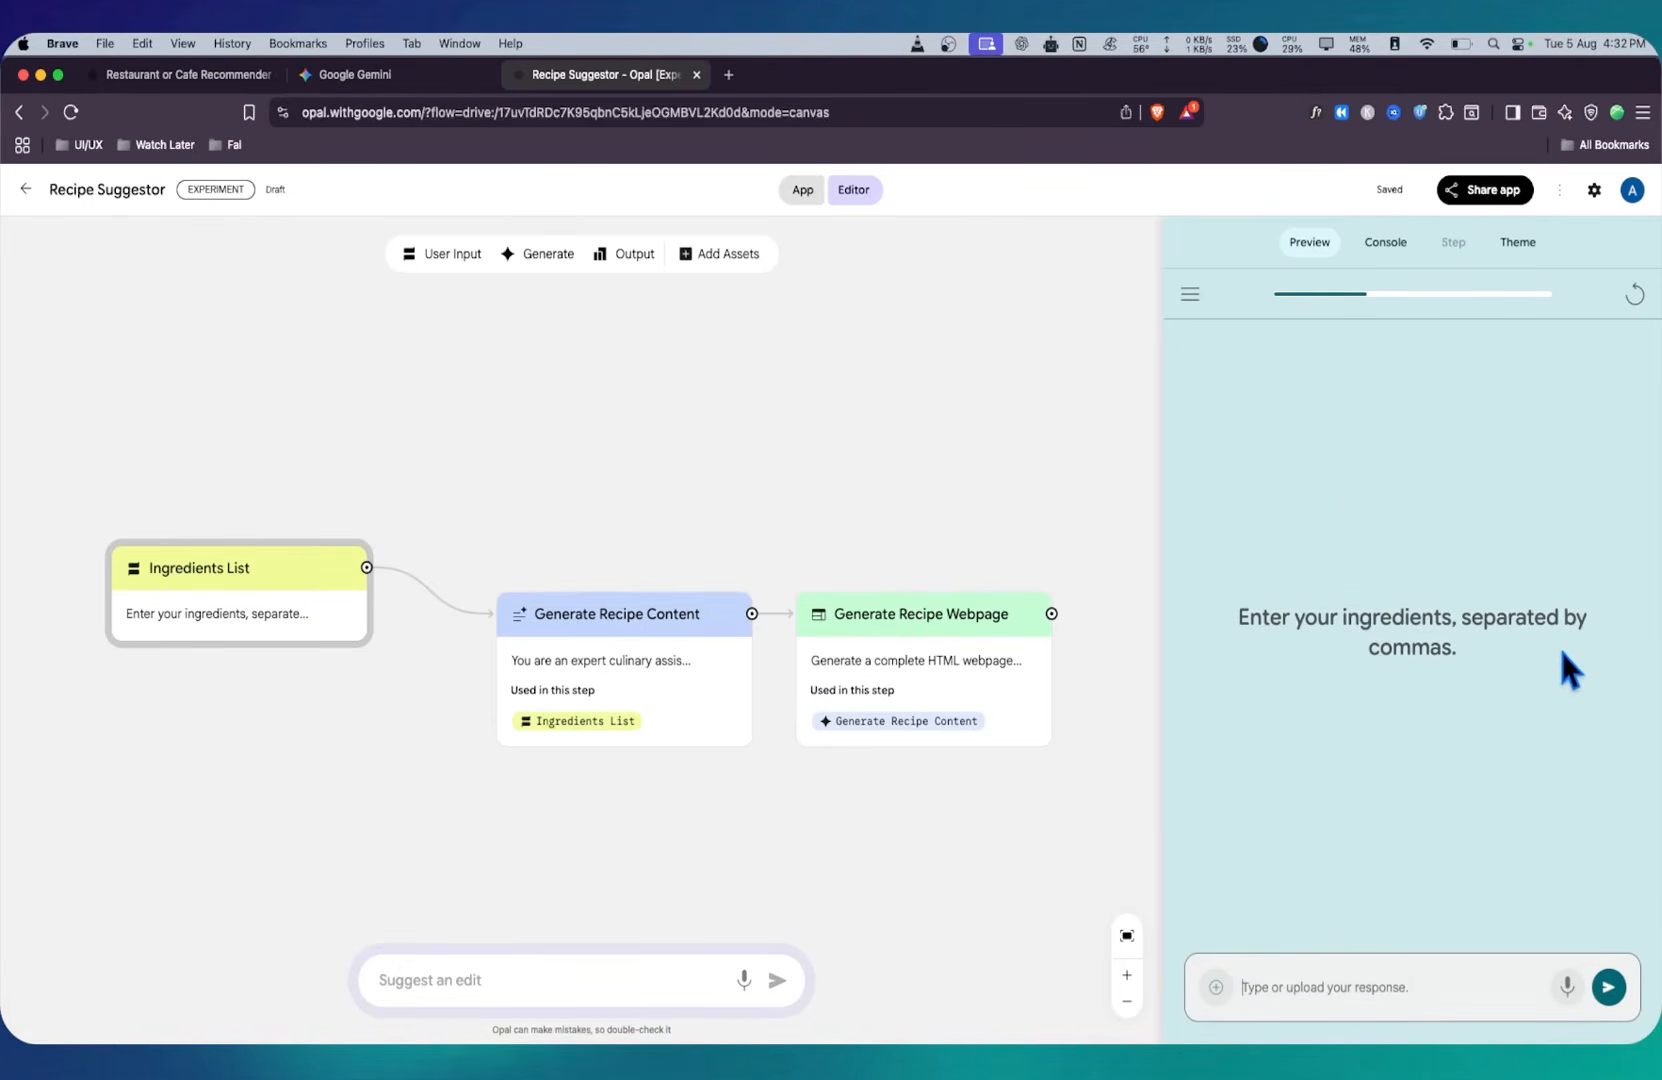
{"action": "type", "text": "beef, omo"}
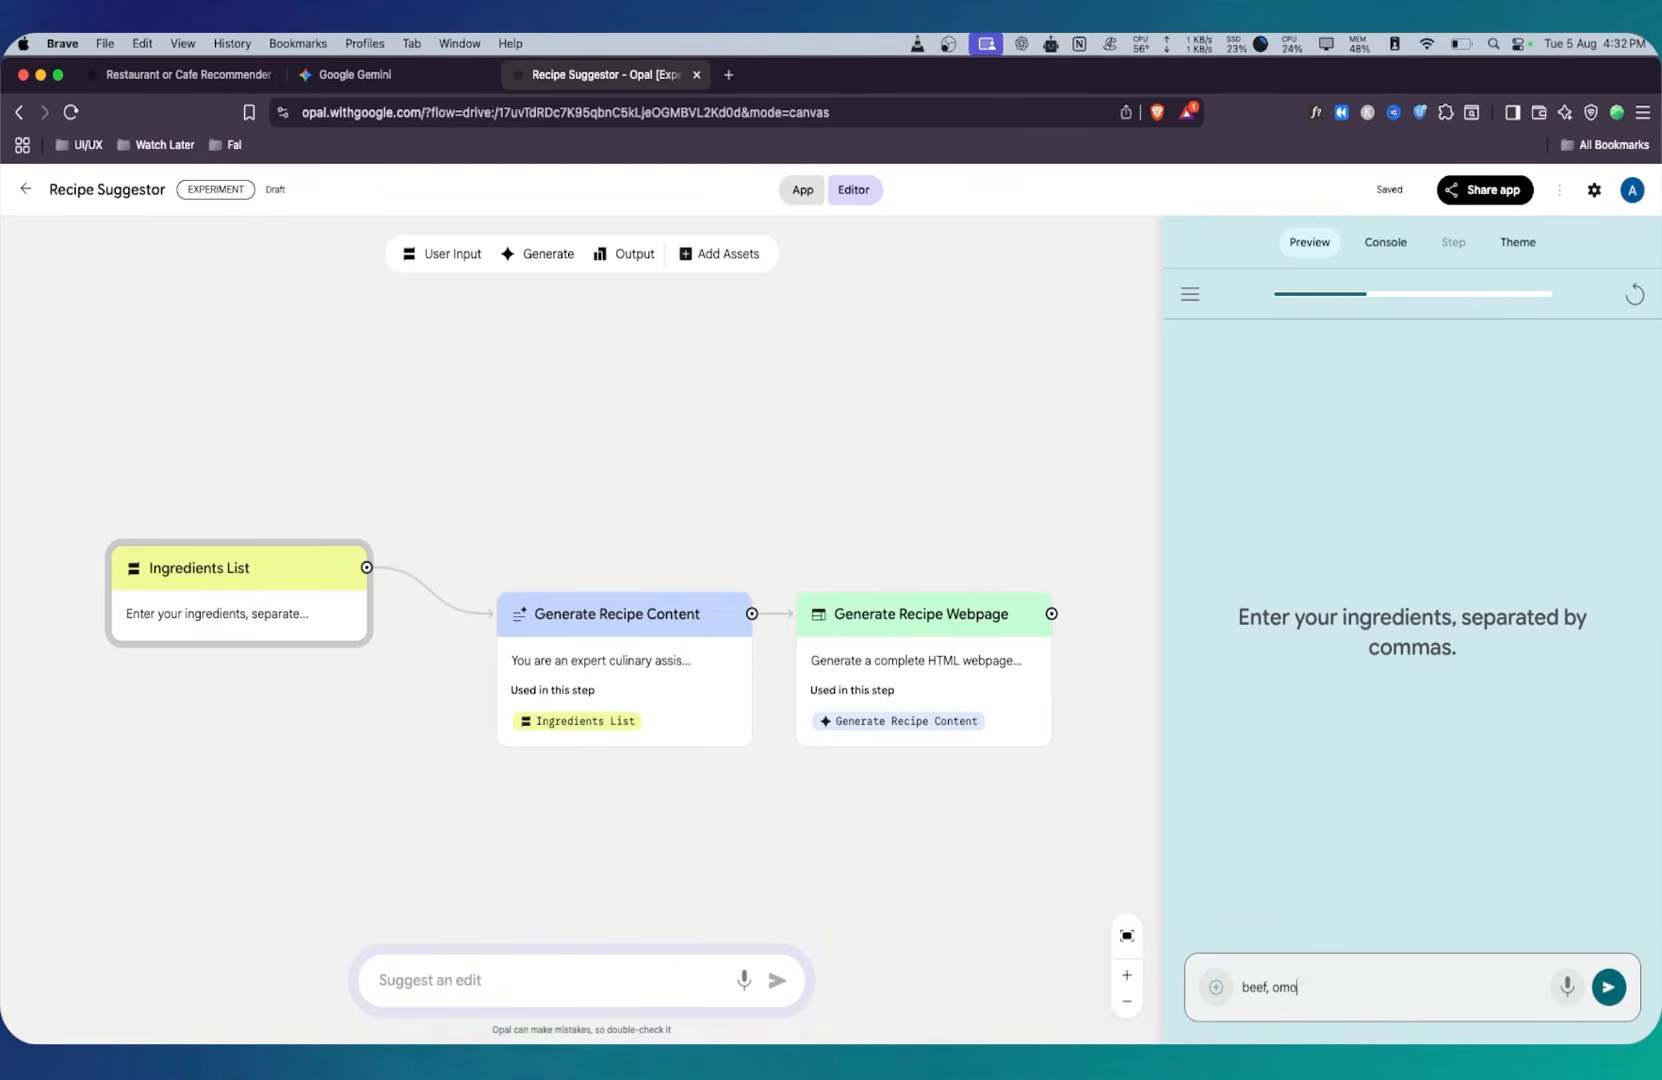
{"action": "type", "text": "nion, garlic, indian spices"}
{"action": "key", "text": "Return"}
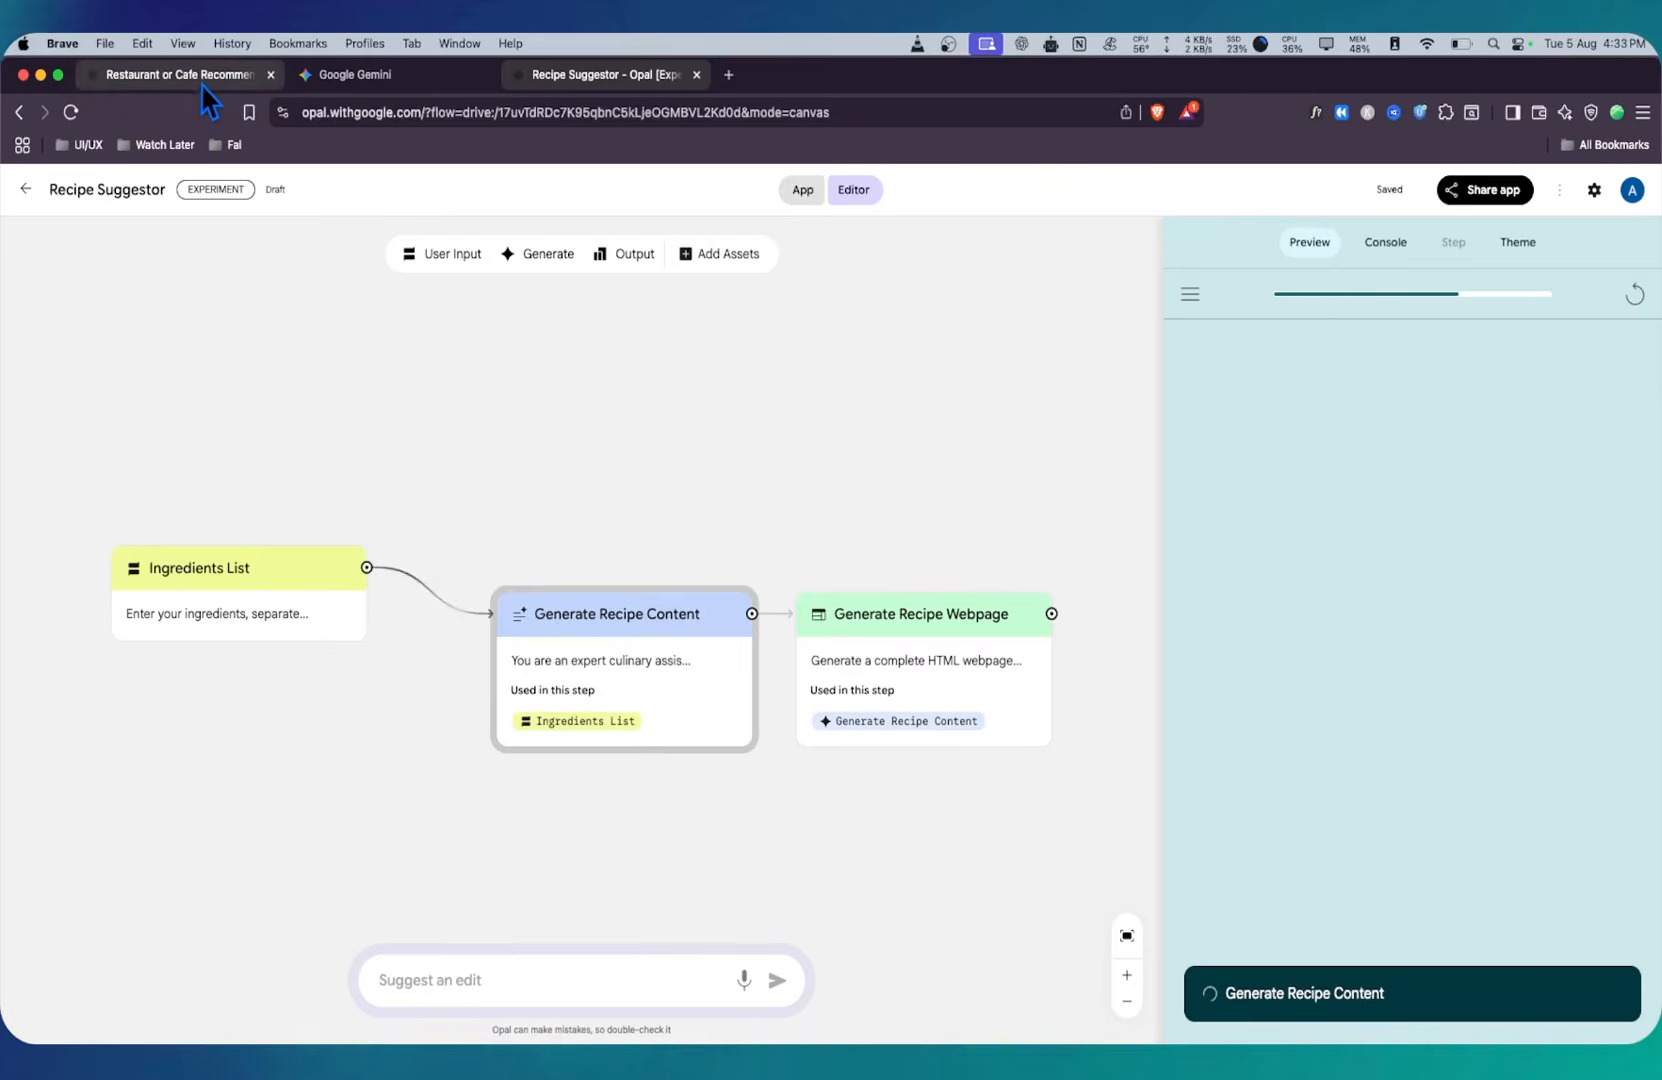
{"action": "left_click", "coordinate": [200, 79]}
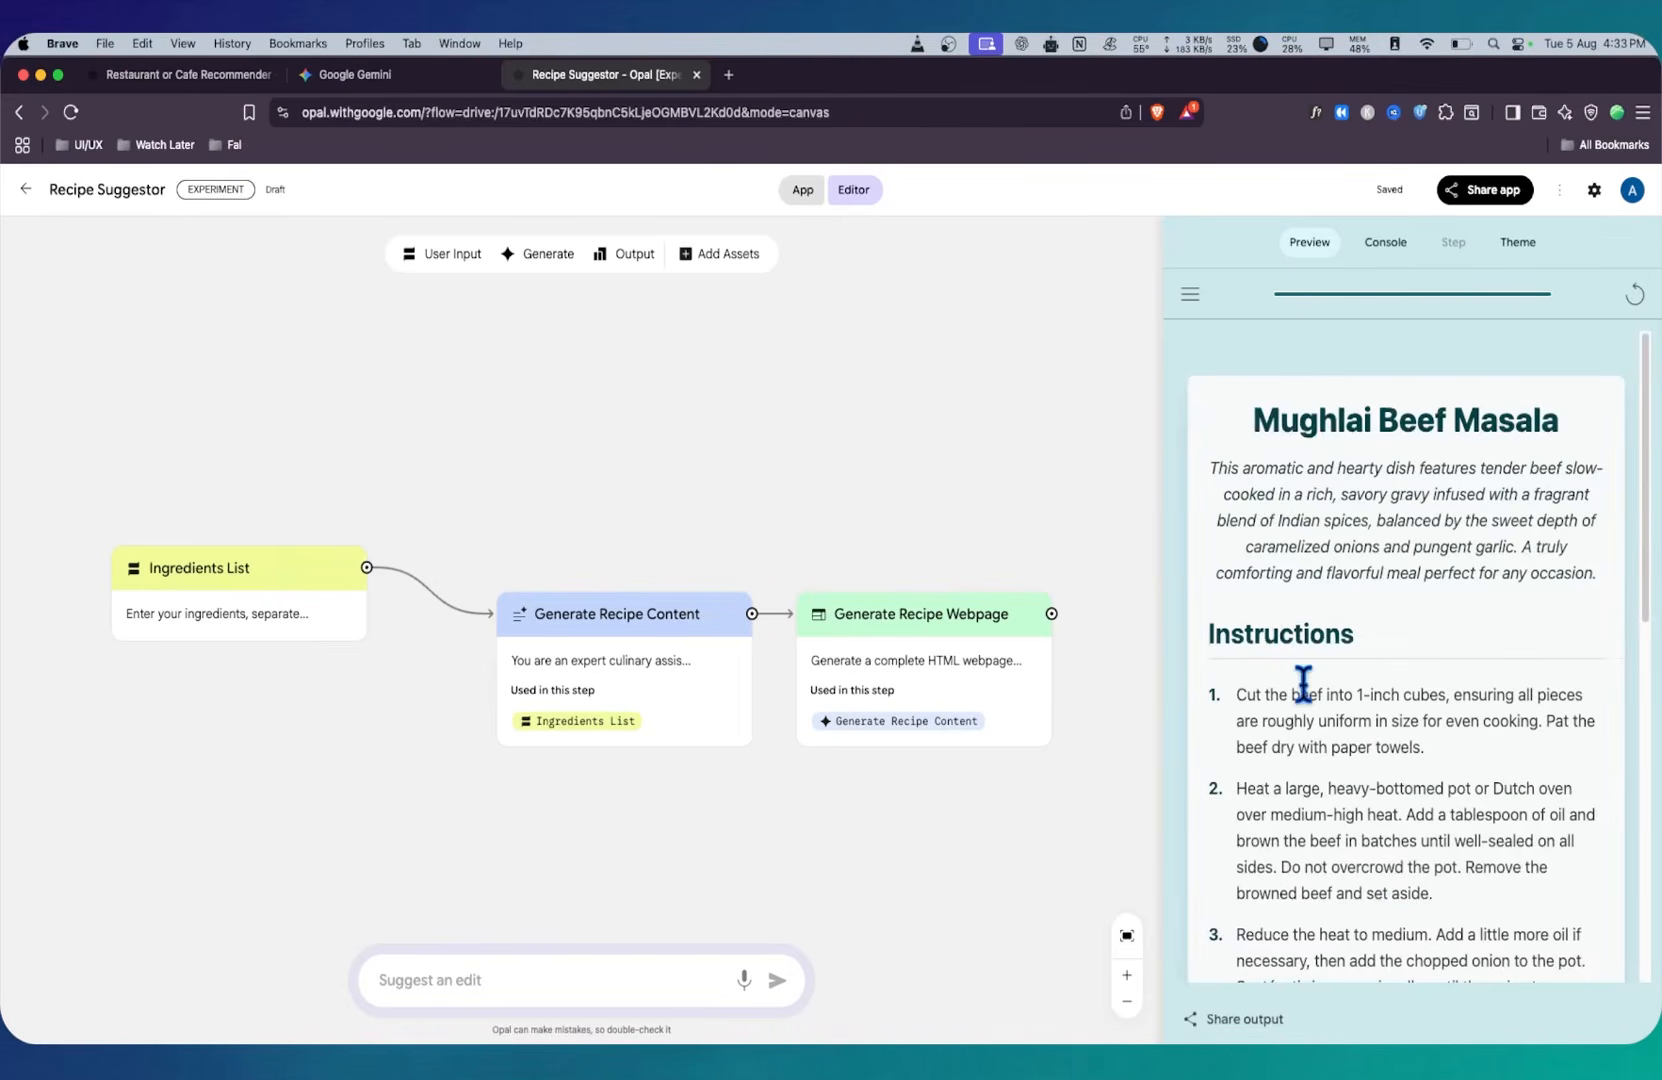
{"action": "scroll", "coordinate": [1352, 763], "scroll_direction": "down", "scroll_amount": 3}
{"action": "scroll", "coordinate": [1353, 766], "scroll_direction": "down", "scroll_amount": 2}
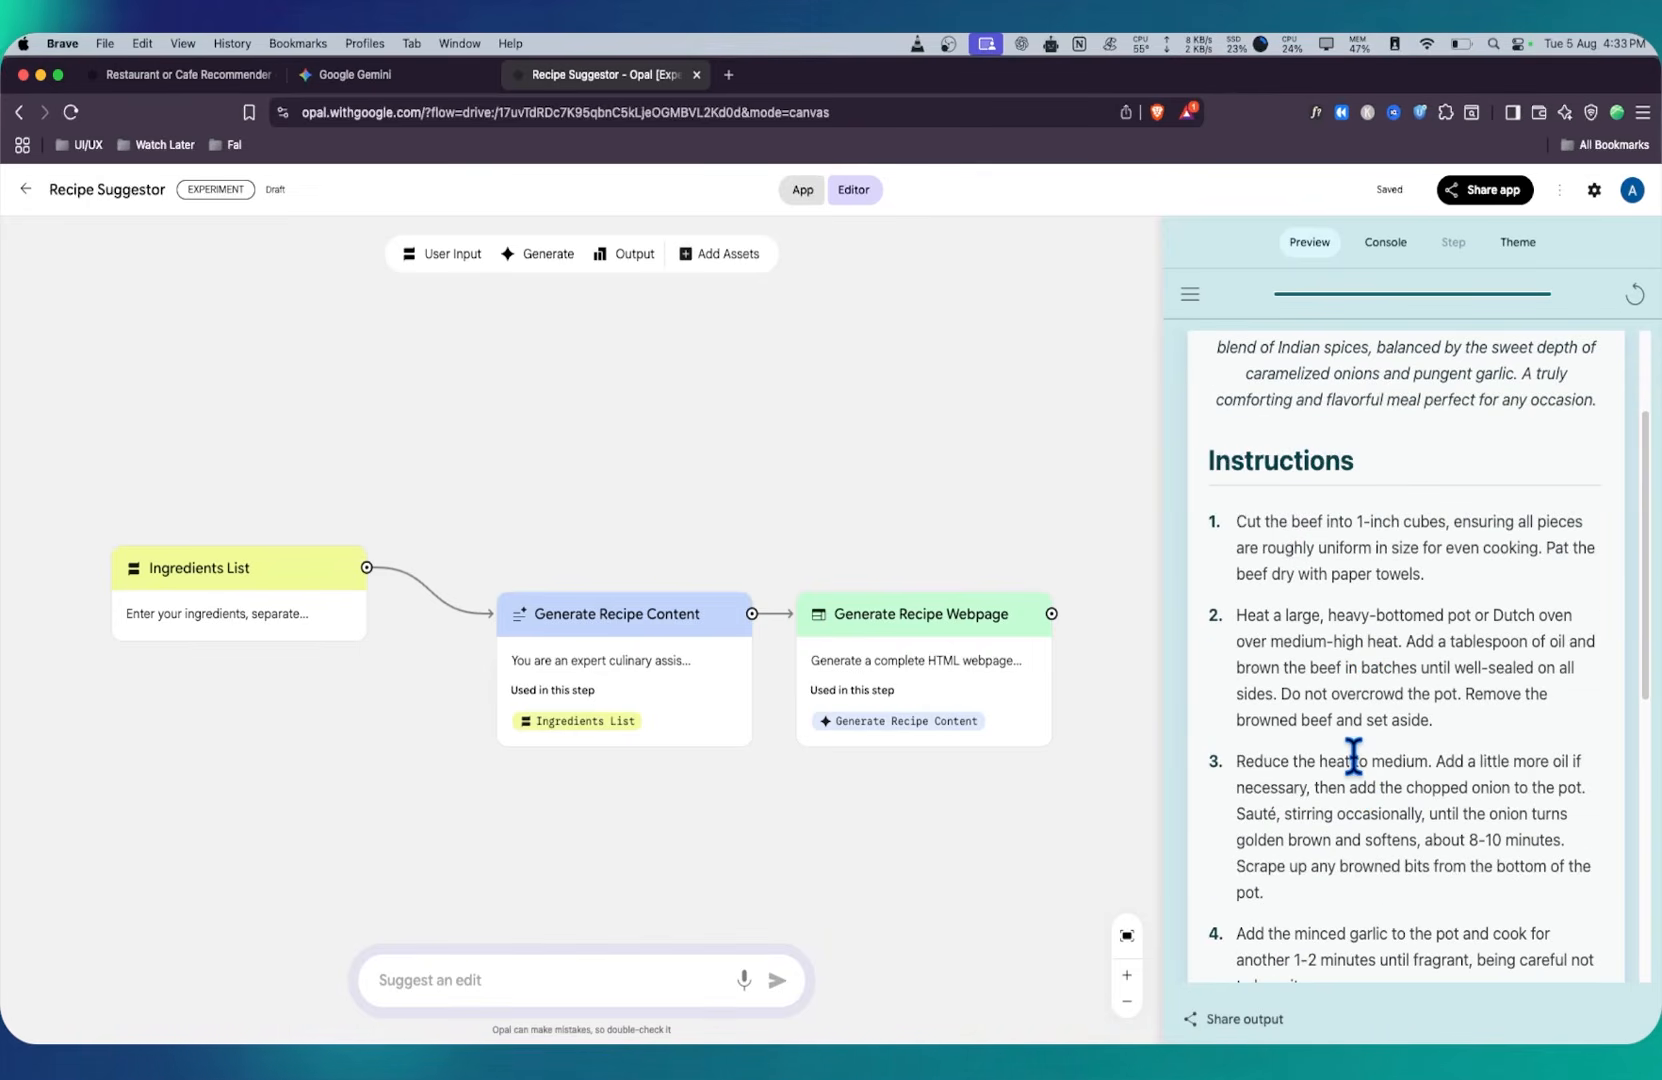
{"action": "scroll", "coordinate": [1353, 757], "scroll_direction": "down", "scroll_amount": 1}
{"action": "scroll", "coordinate": [1353, 757], "scroll_direction": "down", "scroll_amount": 5}
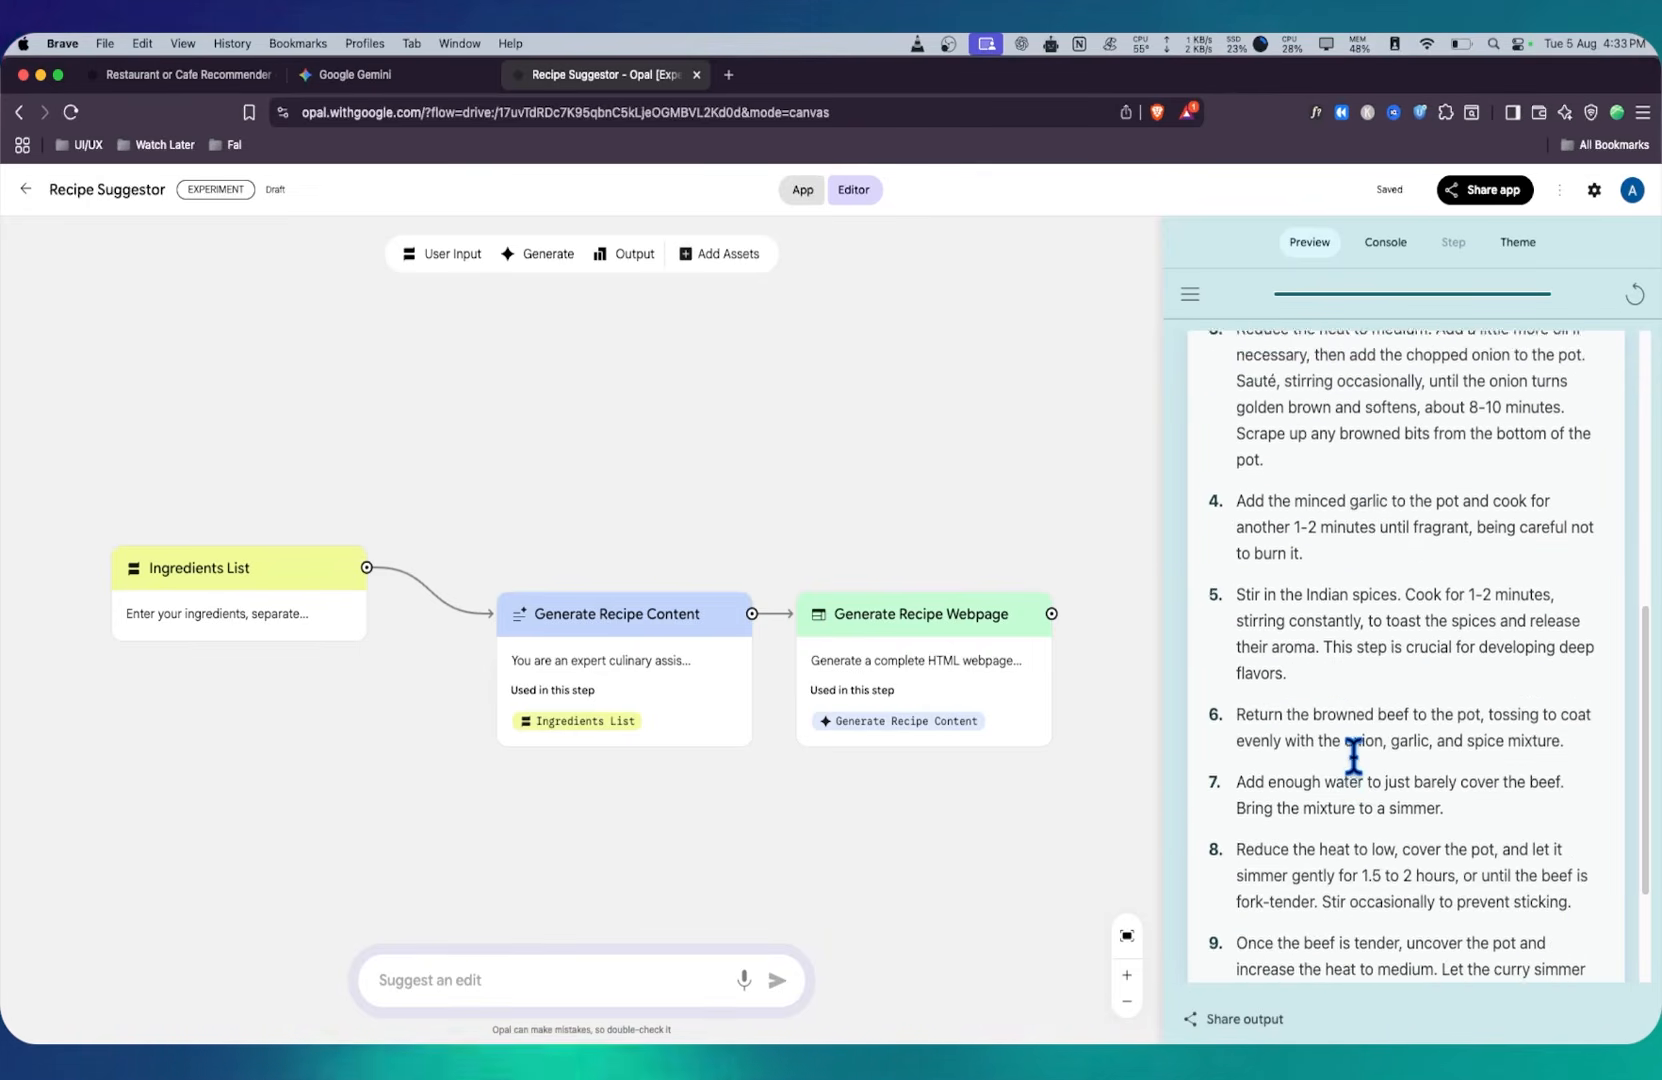
{"action": "scroll", "coordinate": [1353, 757], "scroll_direction": "up", "scroll_amount": 10}
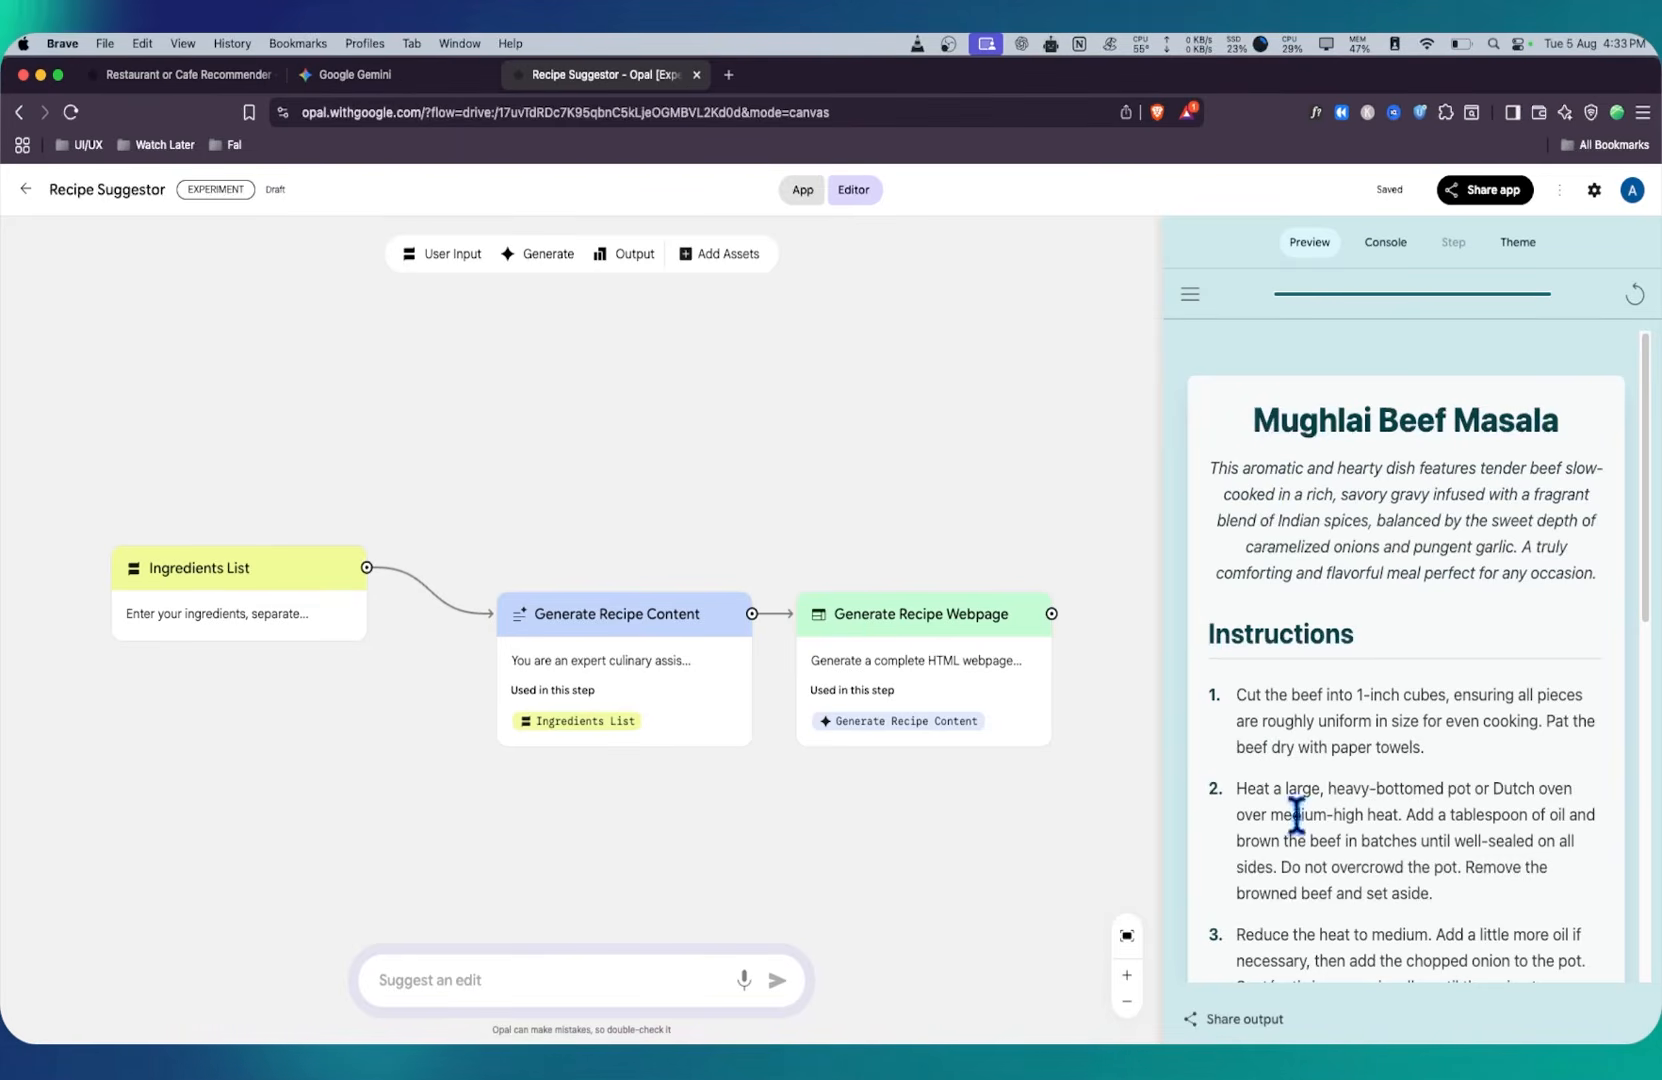
Step: Request an app edit that displays ingredients and their quantity first, before the cooking instructions, and adds a well polished recipe image using imagen4
{"action": "left_click", "coordinate": [591, 982]}
{"action": "type", "text": "Change the final output"}
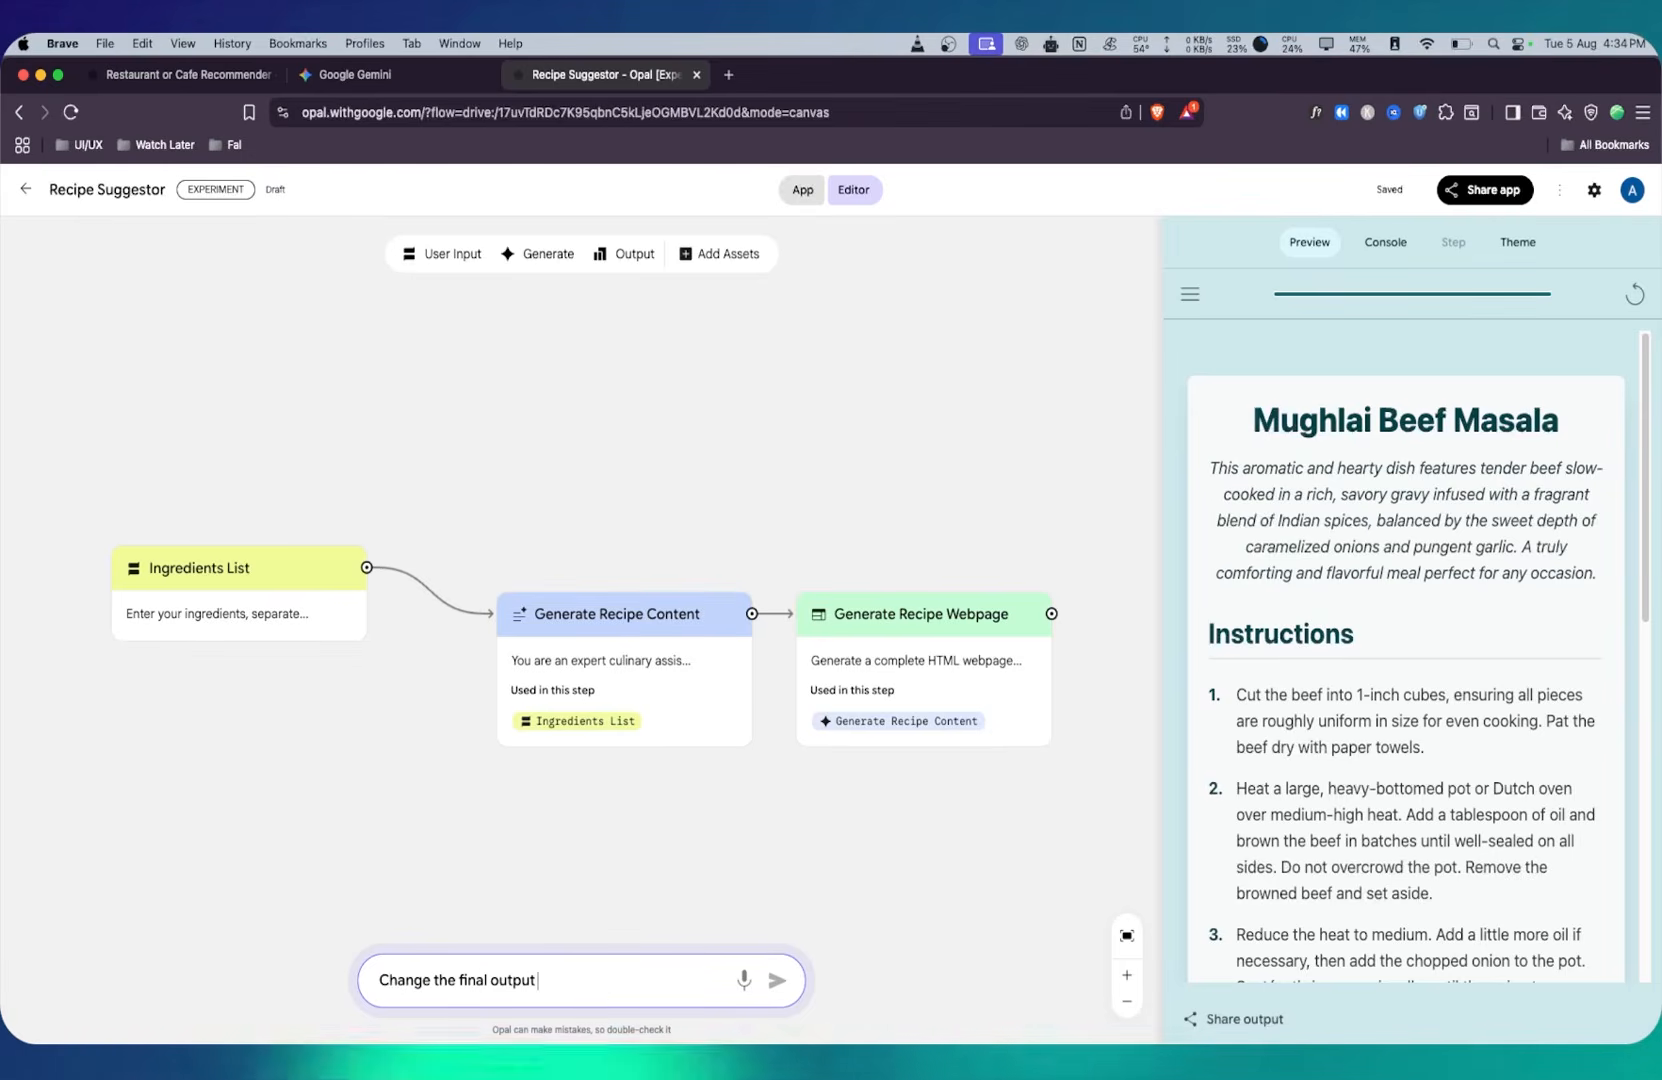
{"action": "type", "text": " to display the ingredients used and their quntity firs"}
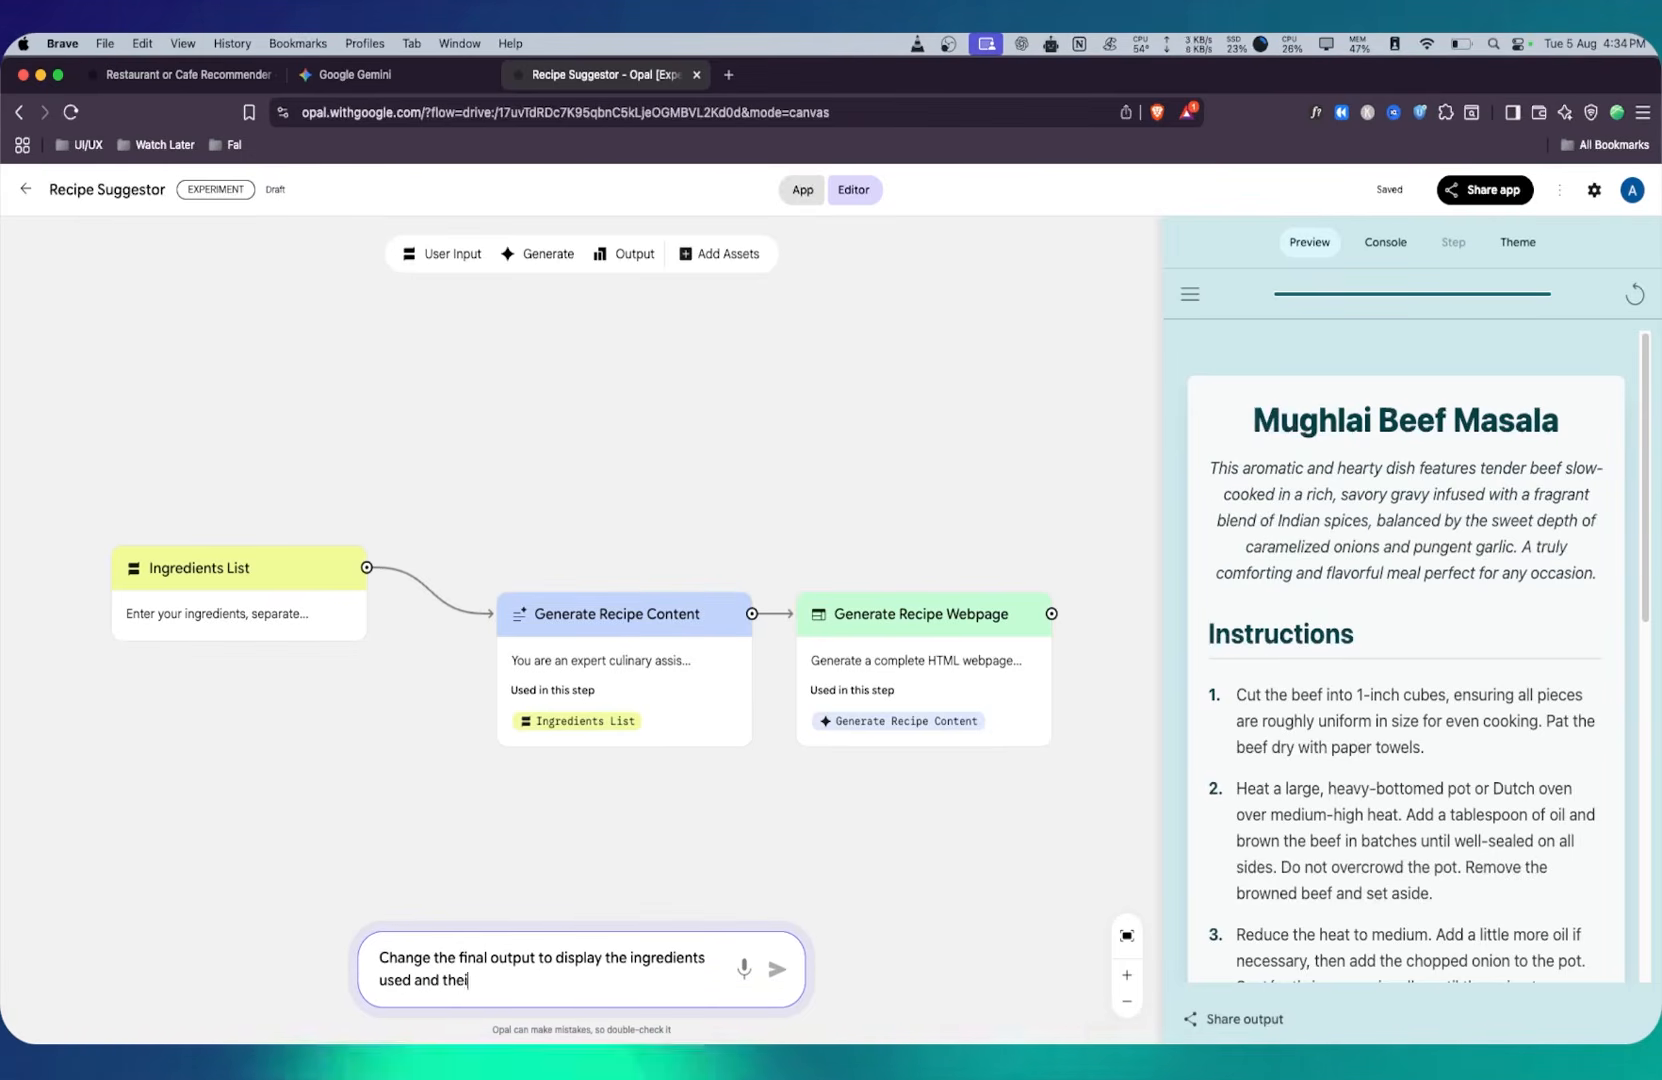
{"action": "key", "text": "BackSpace"}
{"action": "key", "text": "BackSpace"}
{"action": "key", "text": "BackSpace"}
{"action": "key", "text": "BackSpace"}
{"action": "key", "text": "BackSpace"}
{"action": "key", "text": "BackSpace"}
{"action": "key", "text": "BackSpace"}
{"action": "key", "text": "BackSpace"}
{"action": "key", "text": "BackSpace"}
{"action": "key", "text": "BackSpace"}
{"action": "type", "text": "antity first and then give me the cooking instructions. If possible give me a well polished imag"}
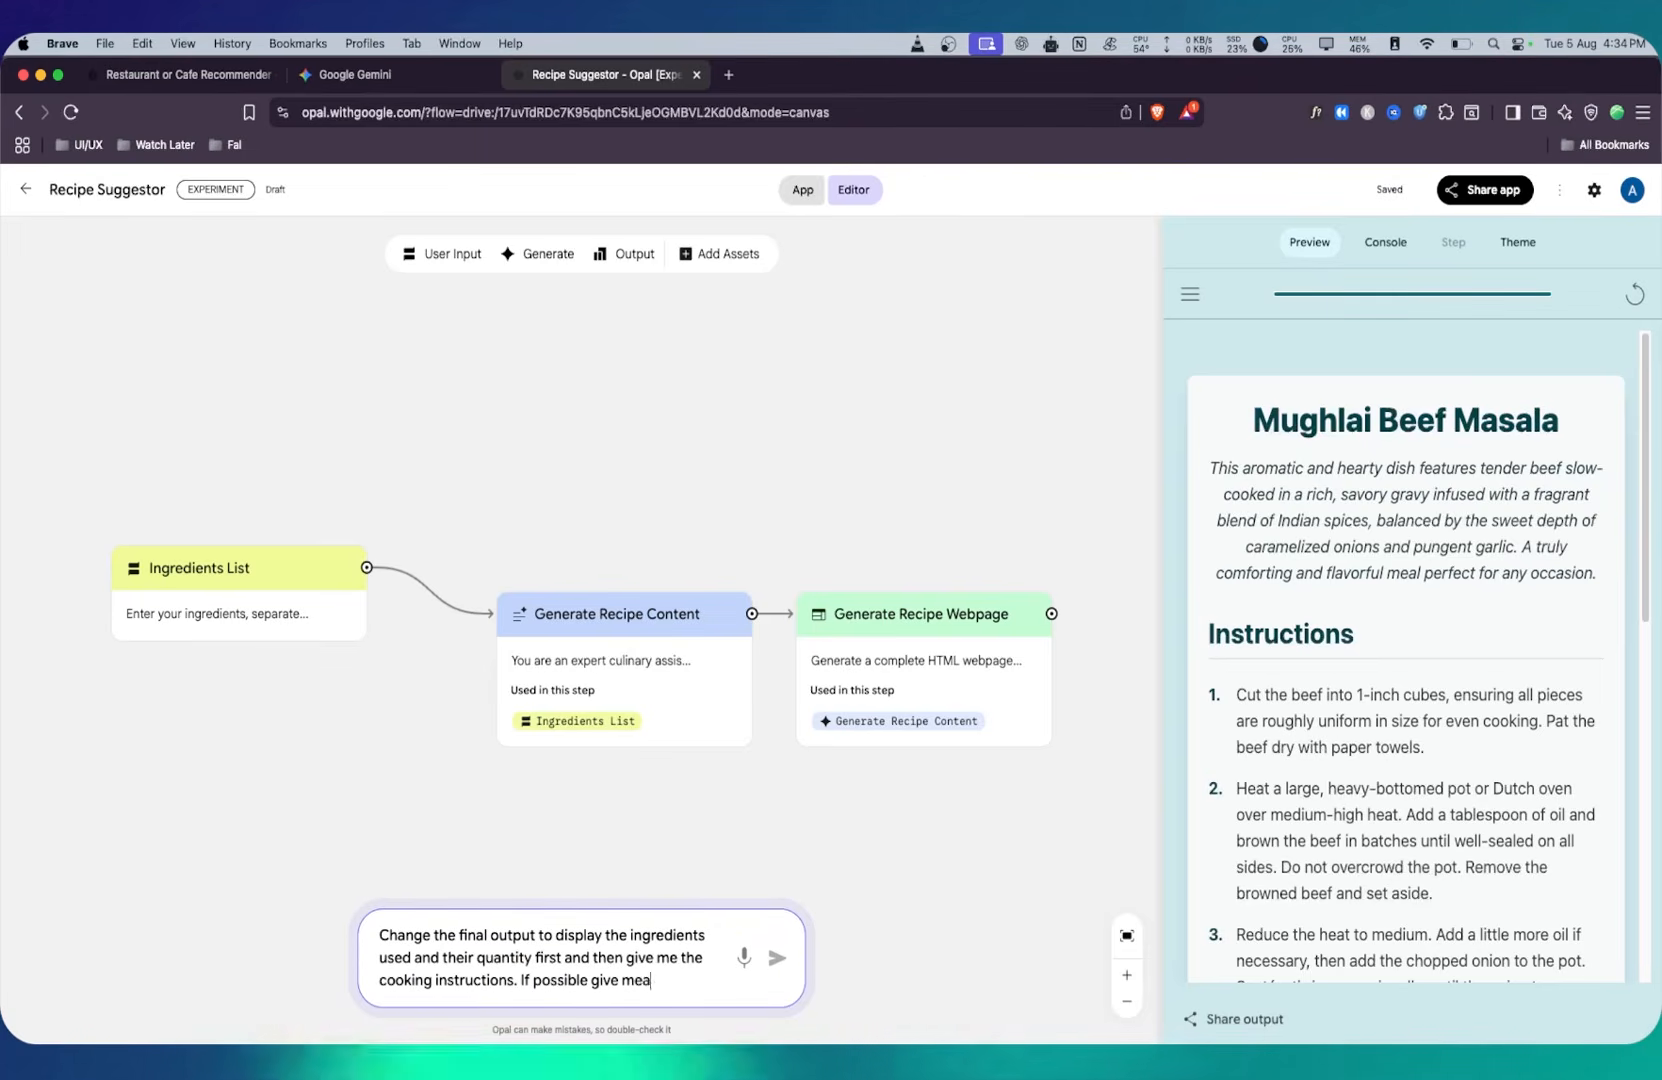
{"action": "type", "text": "e for the reciepe using imagen4"}
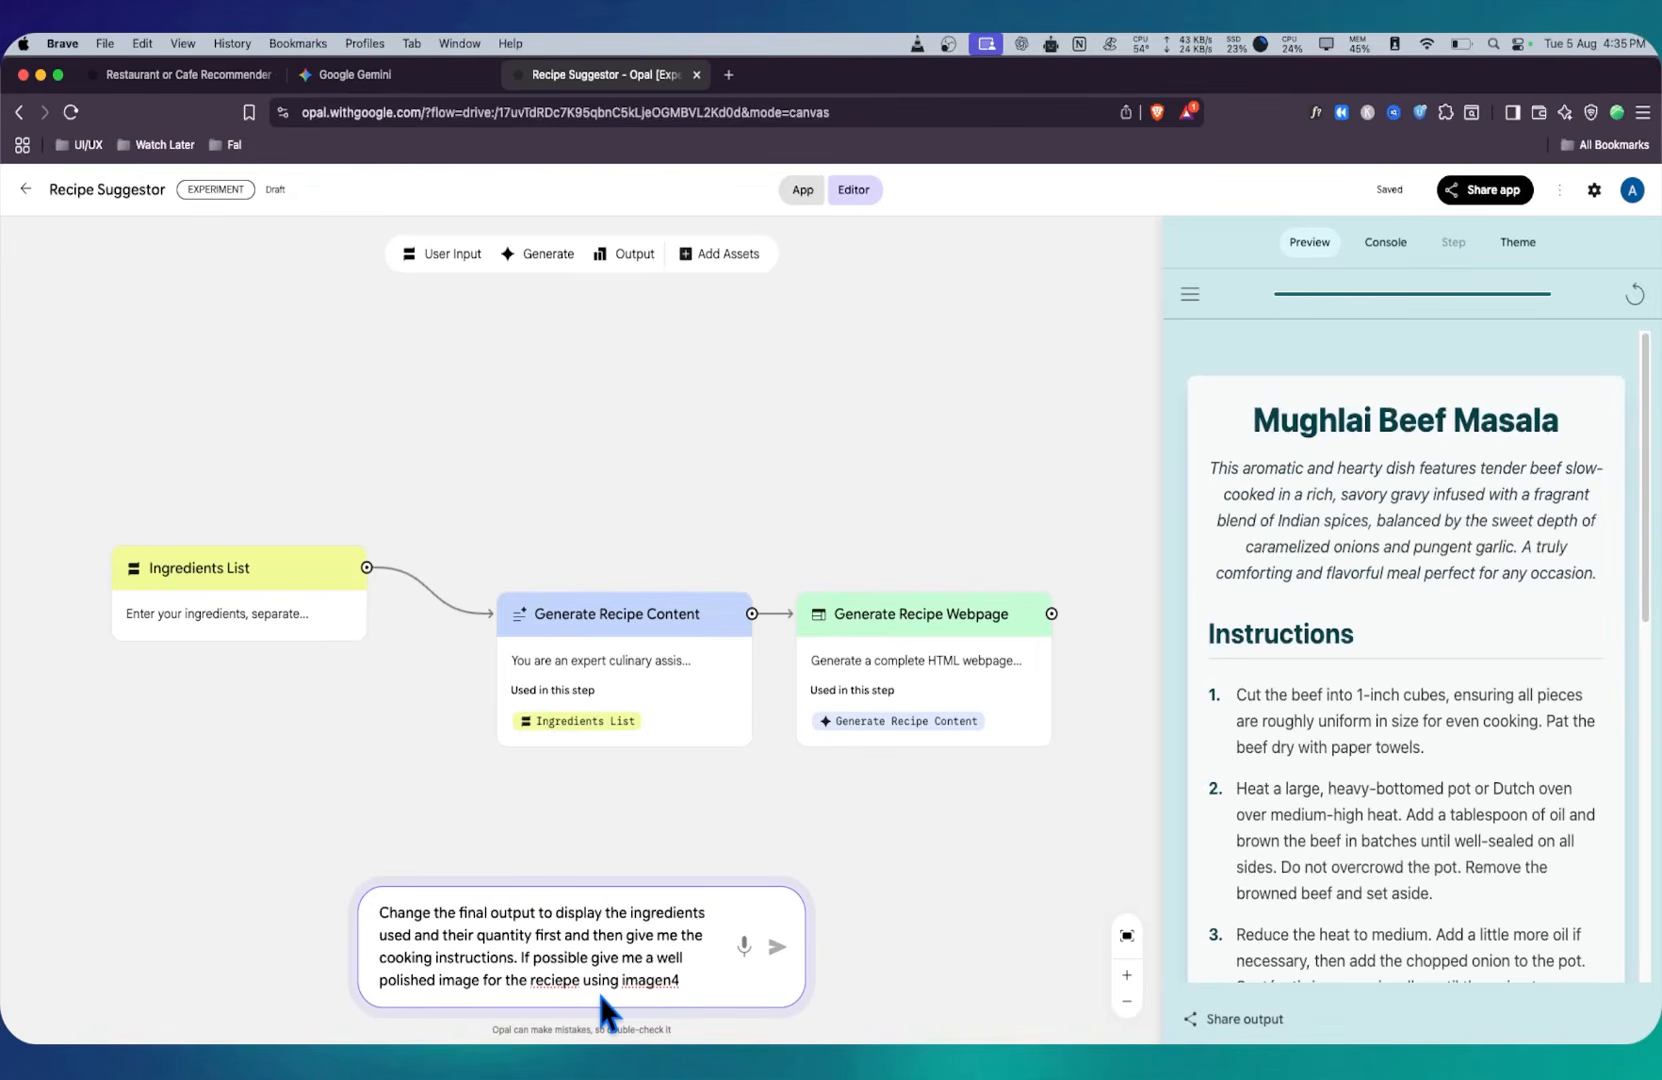
{"action": "key", "text": "Return"}
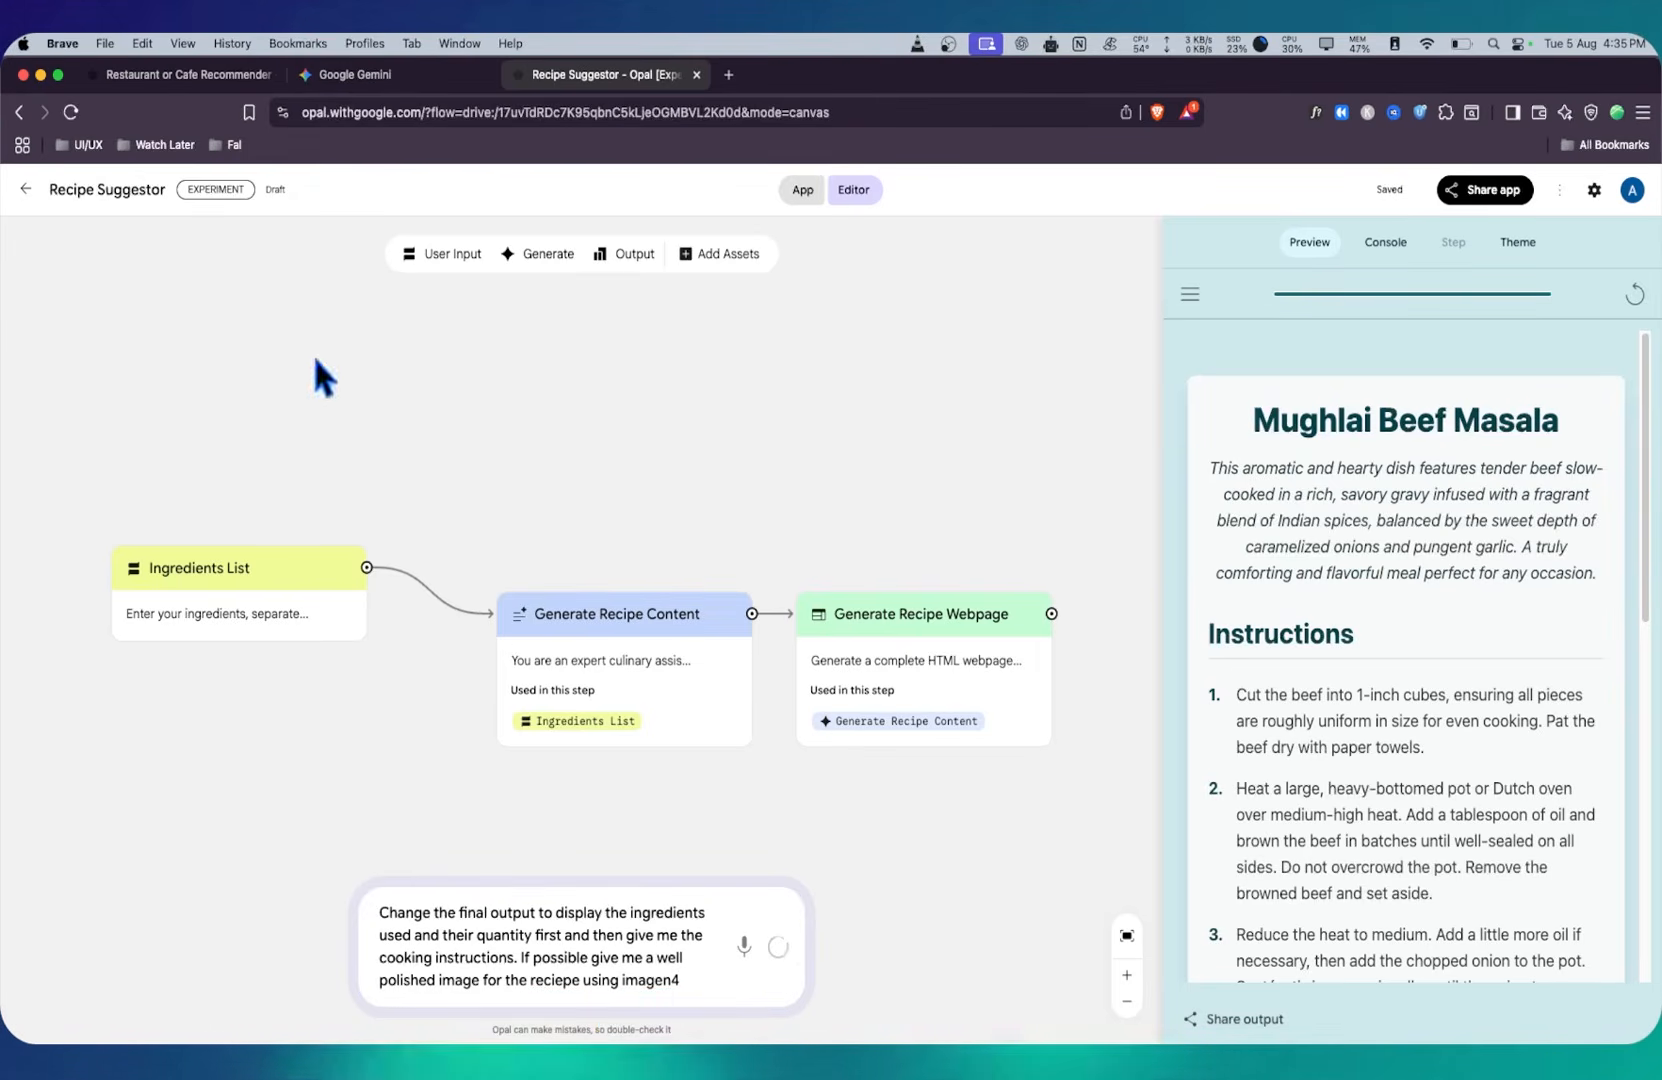
{"action": "left_click", "coordinate": [190, 80]}
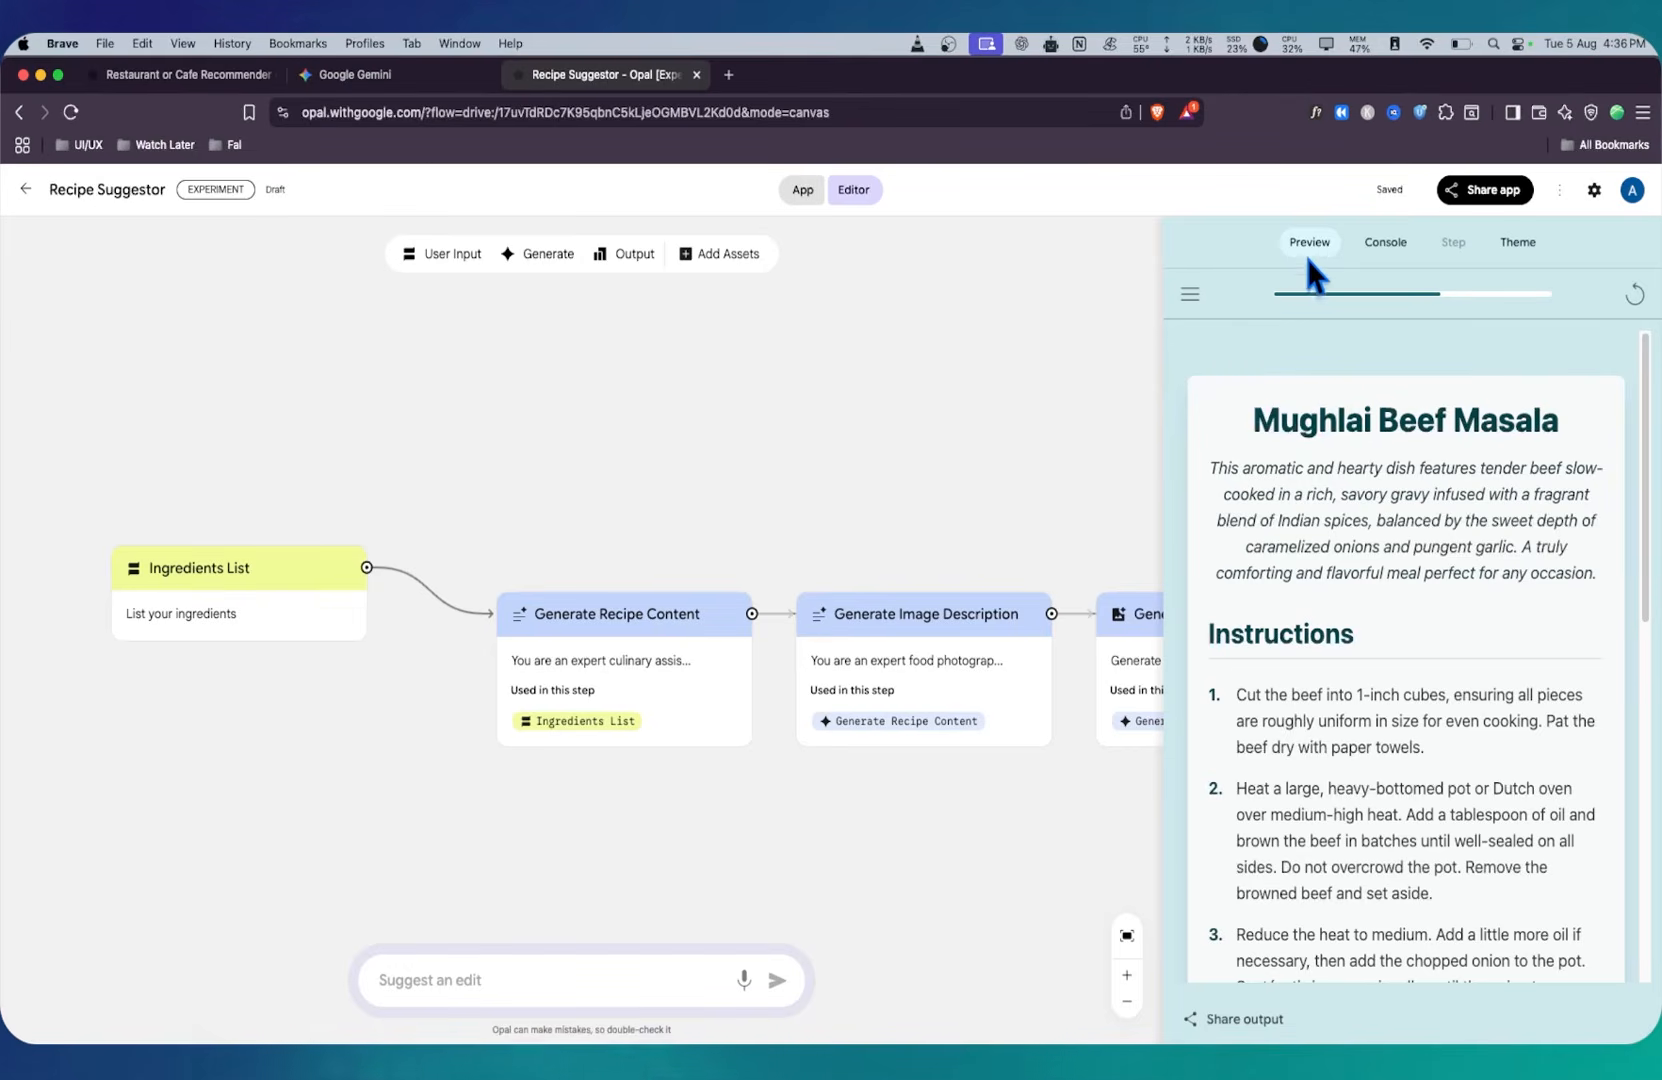
Step: Restart the Recipe Suggestor preview and run it with beef, onion, garlic, indian spices and coconut as the ingredients
{"action": "left_click", "coordinate": [1633, 293]}
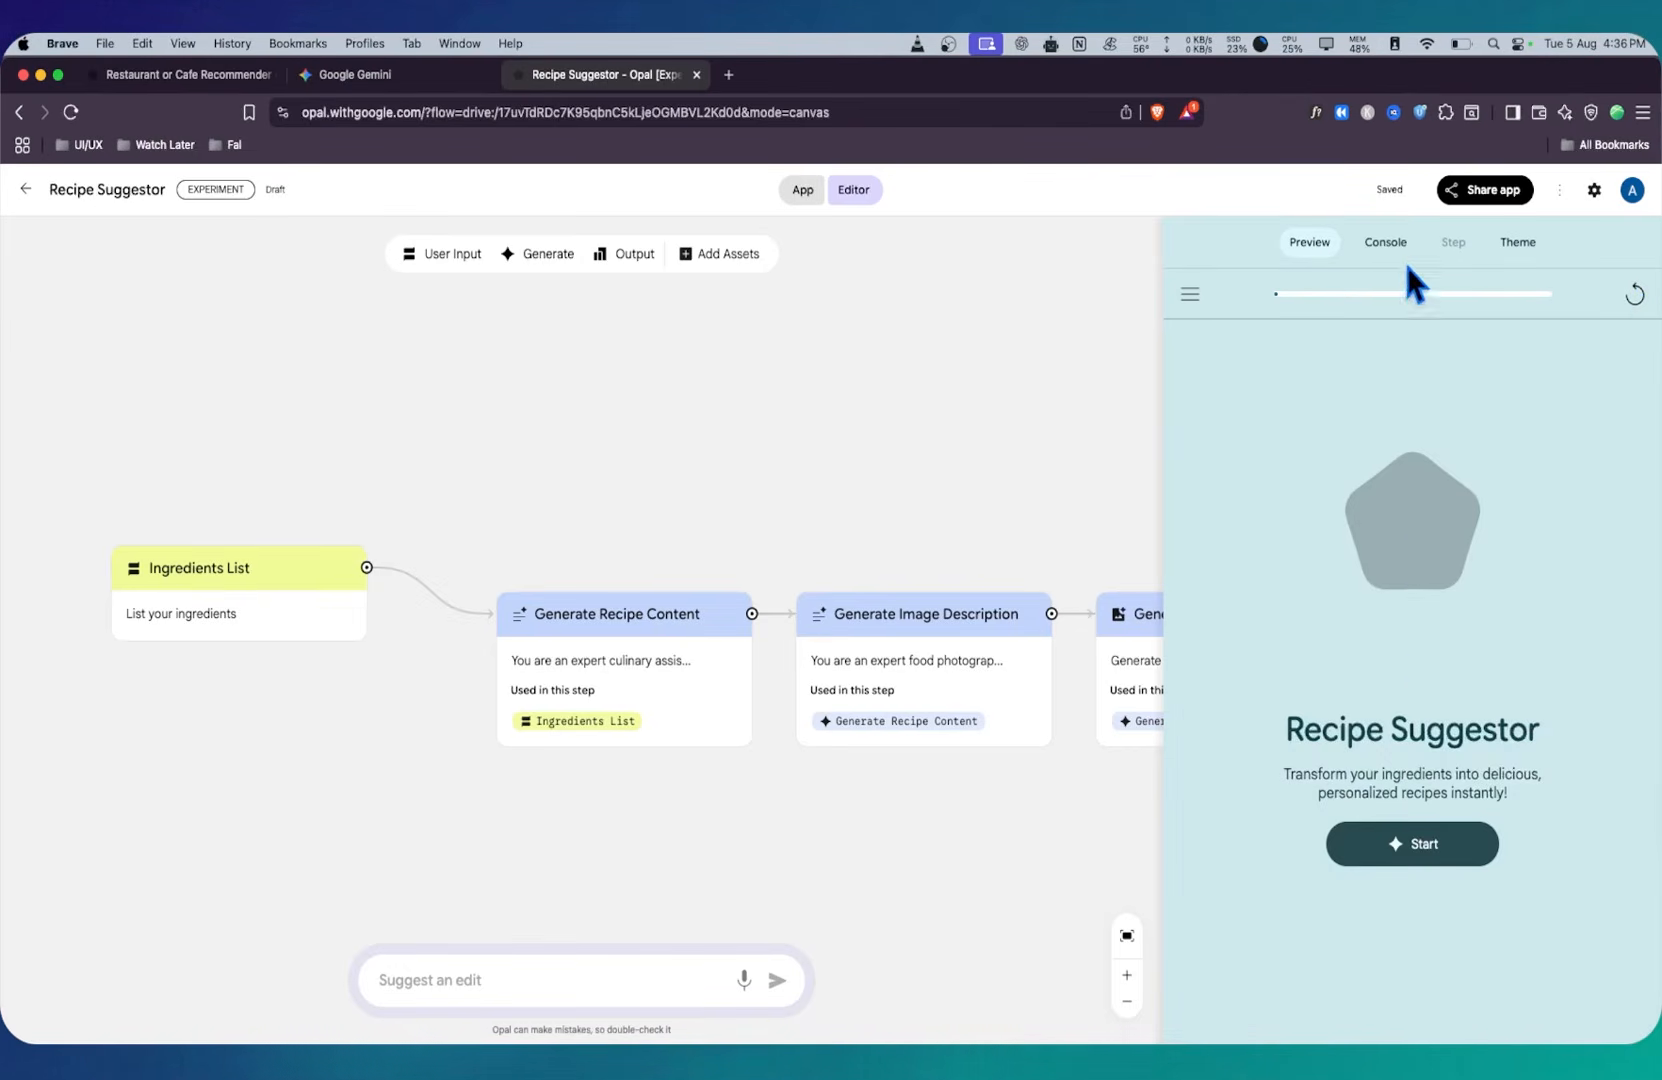
{"action": "left_click", "coordinate": [1422, 845]}
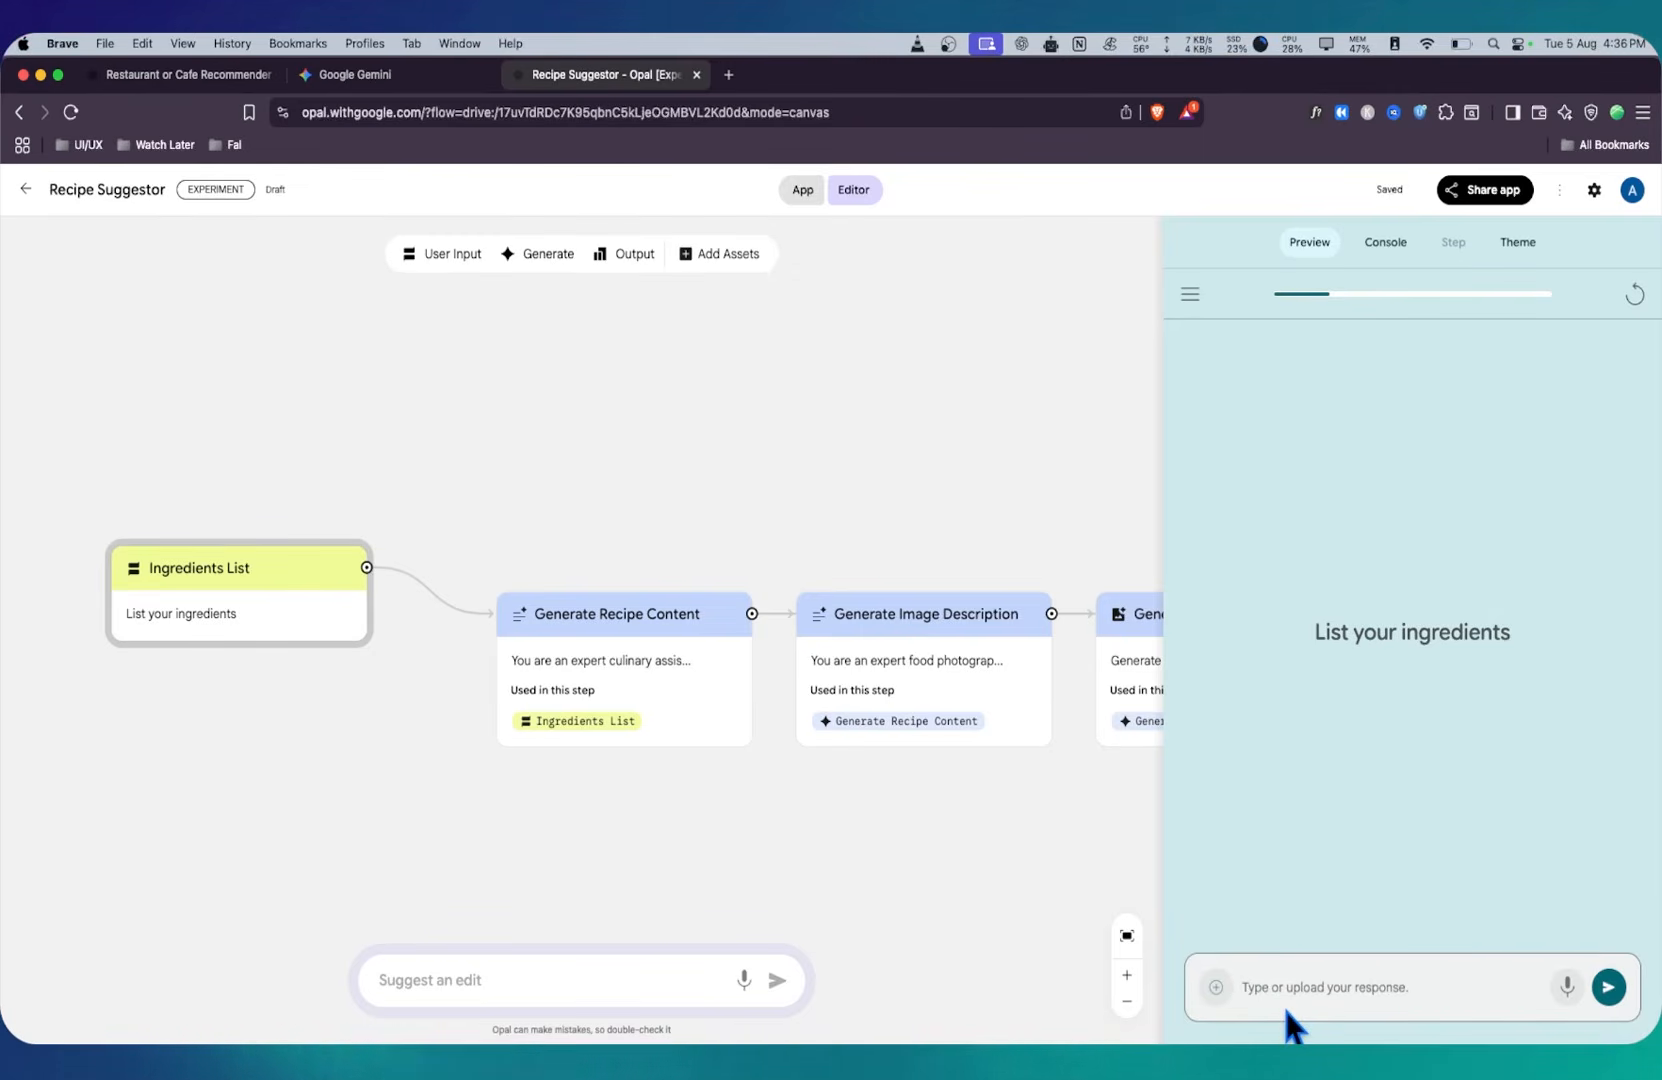
{"action": "type", "text": "be"}
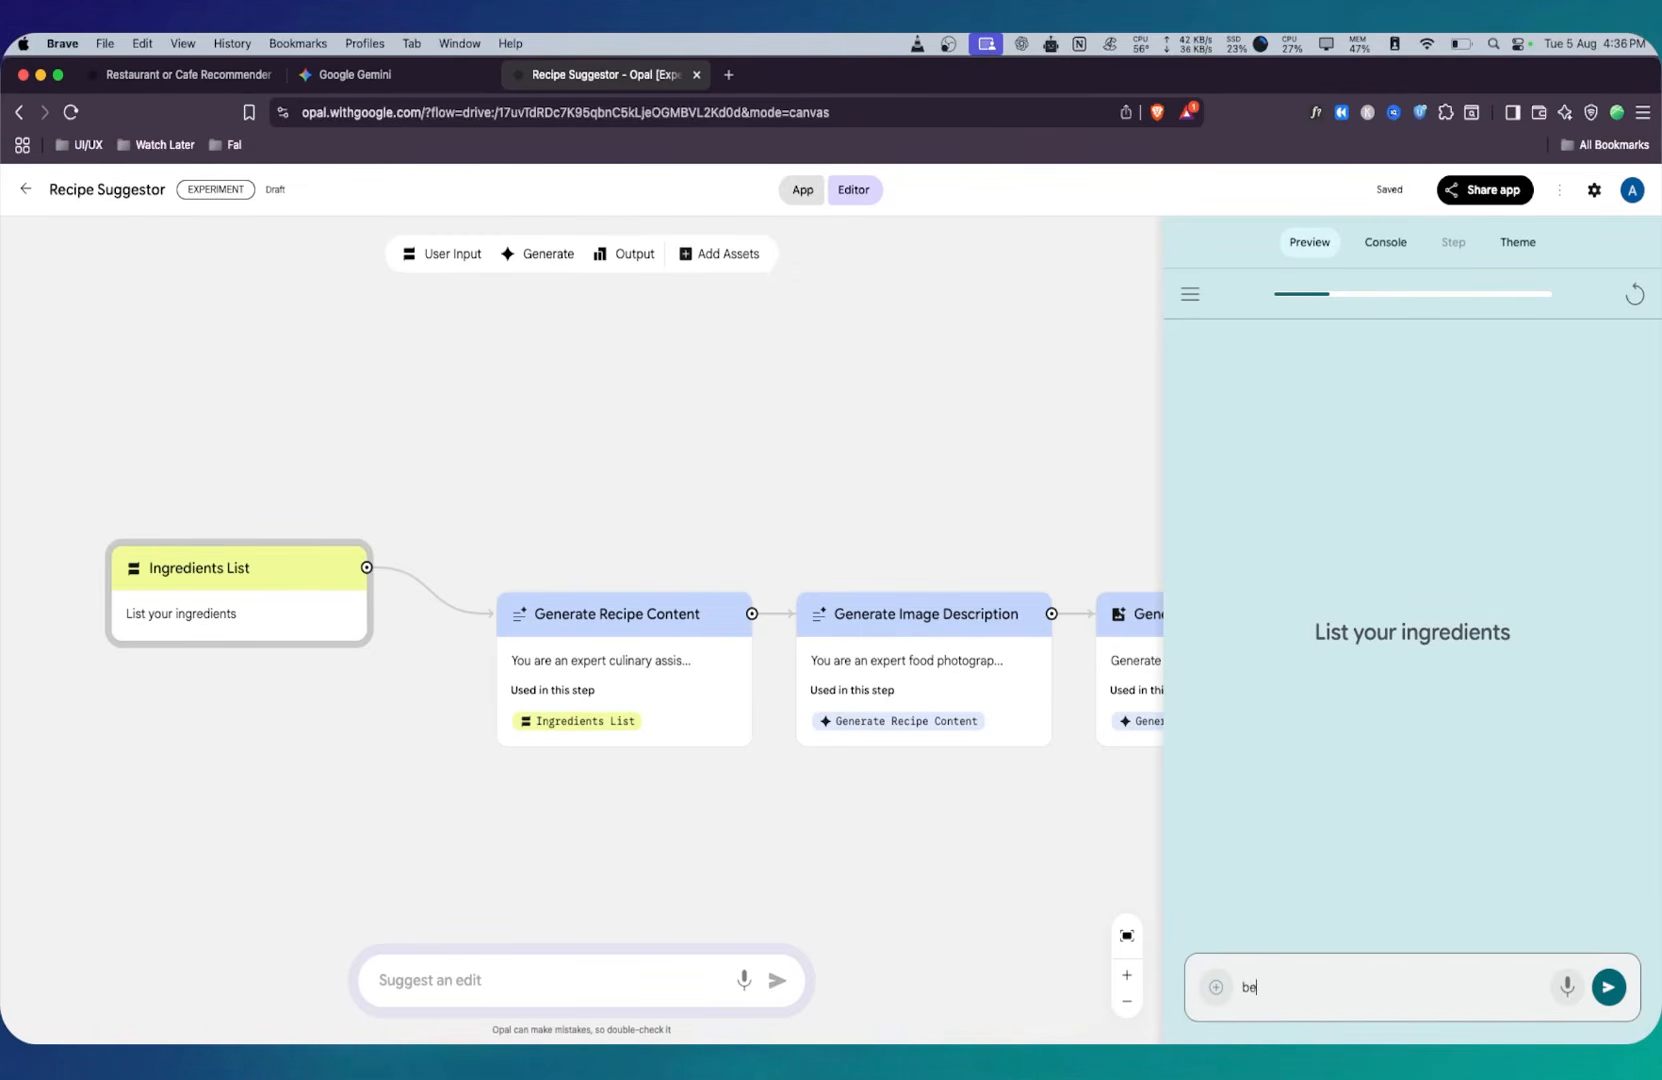
{"action": "type", "text": "ef, onion, garlic, indian spices, corn"}
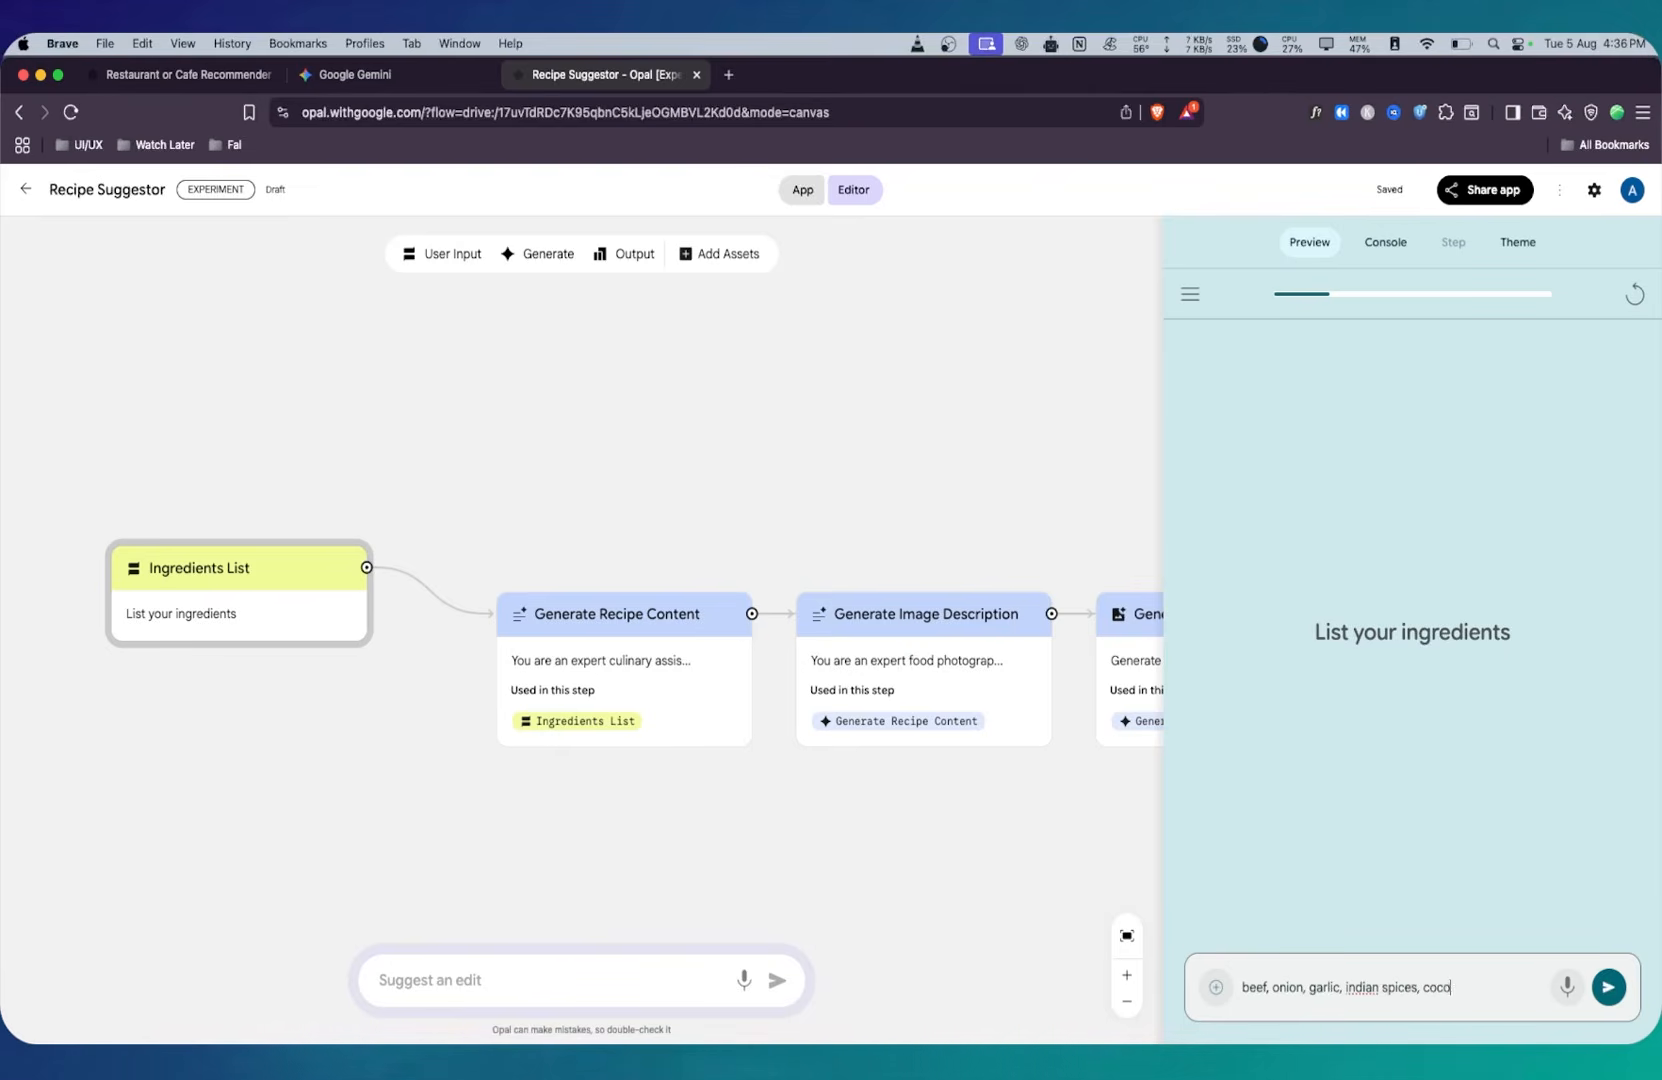
{"action": "key", "text": "Return"}
Step: Follow the run through the workflow's image and webpage steps, and check which asset types can be added
{"action": "scroll", "coordinate": [969, 780], "scroll_direction": "right", "scroll_amount": 5}
{"action": "scroll", "coordinate": [809, 840], "scroll_direction": "right", "scroll_amount": 3}
{"action": "scroll", "coordinate": [809, 840], "scroll_direction": "left", "scroll_amount": 4}
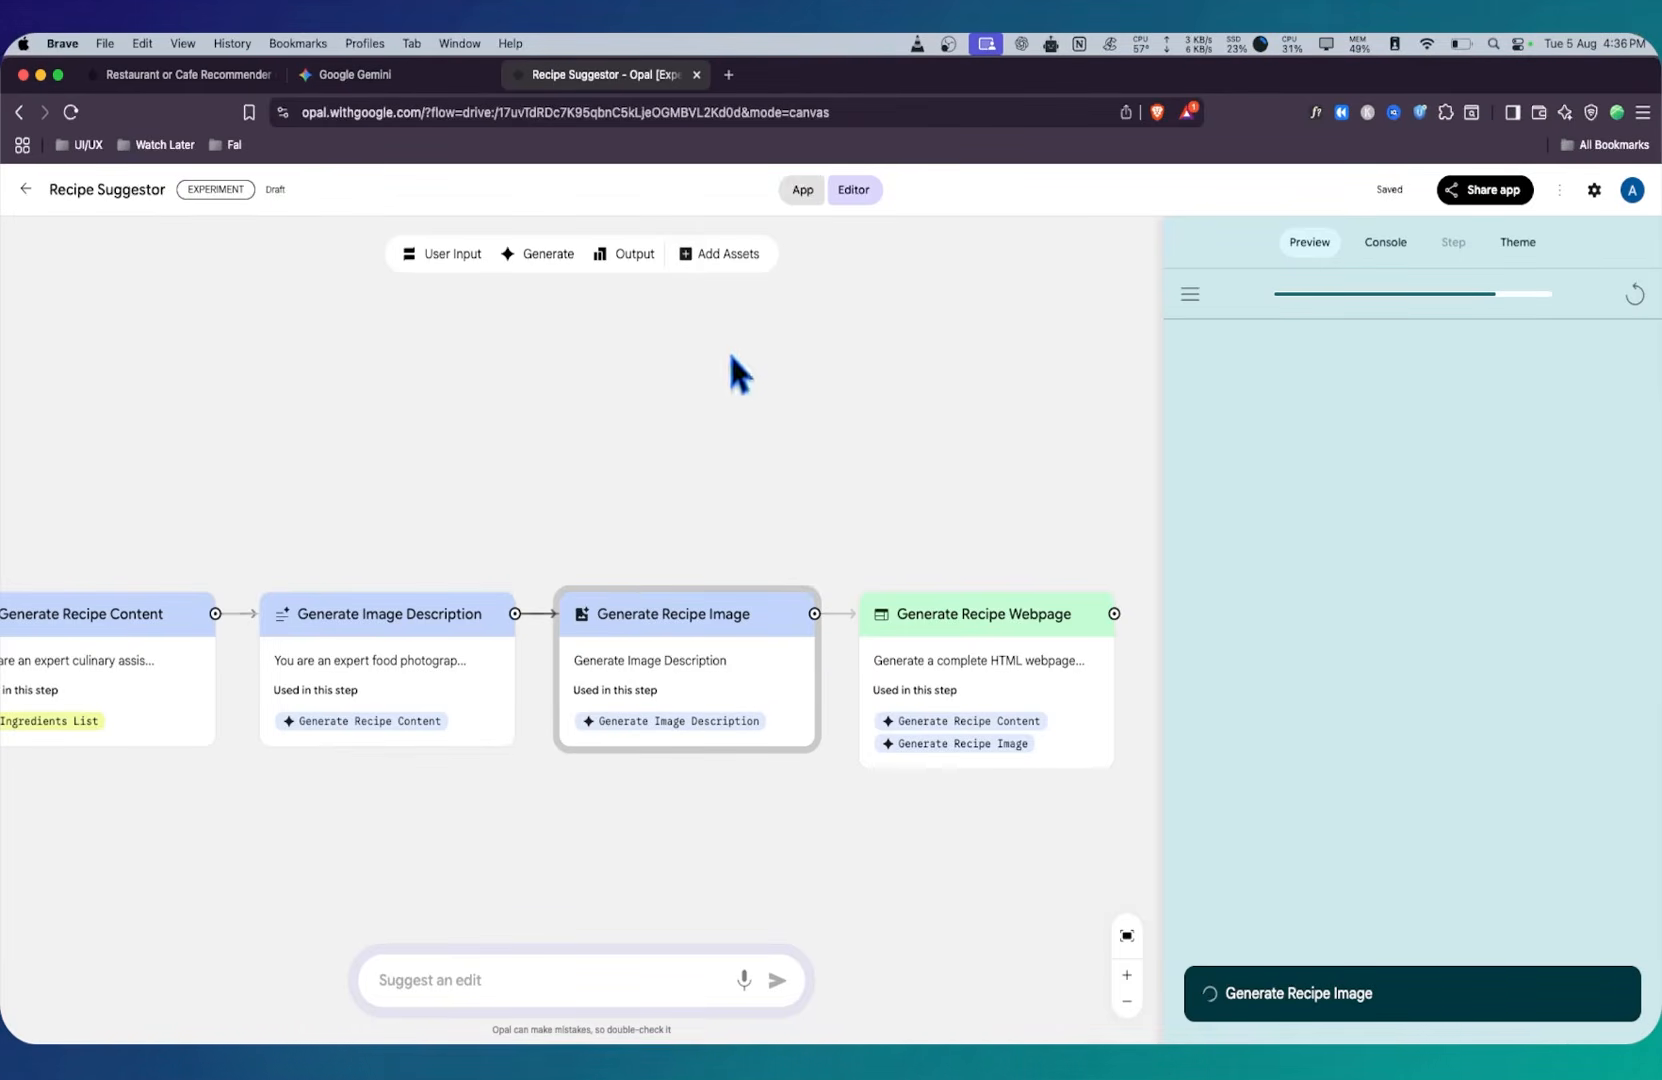
{"action": "left_click", "coordinate": [722, 262]}
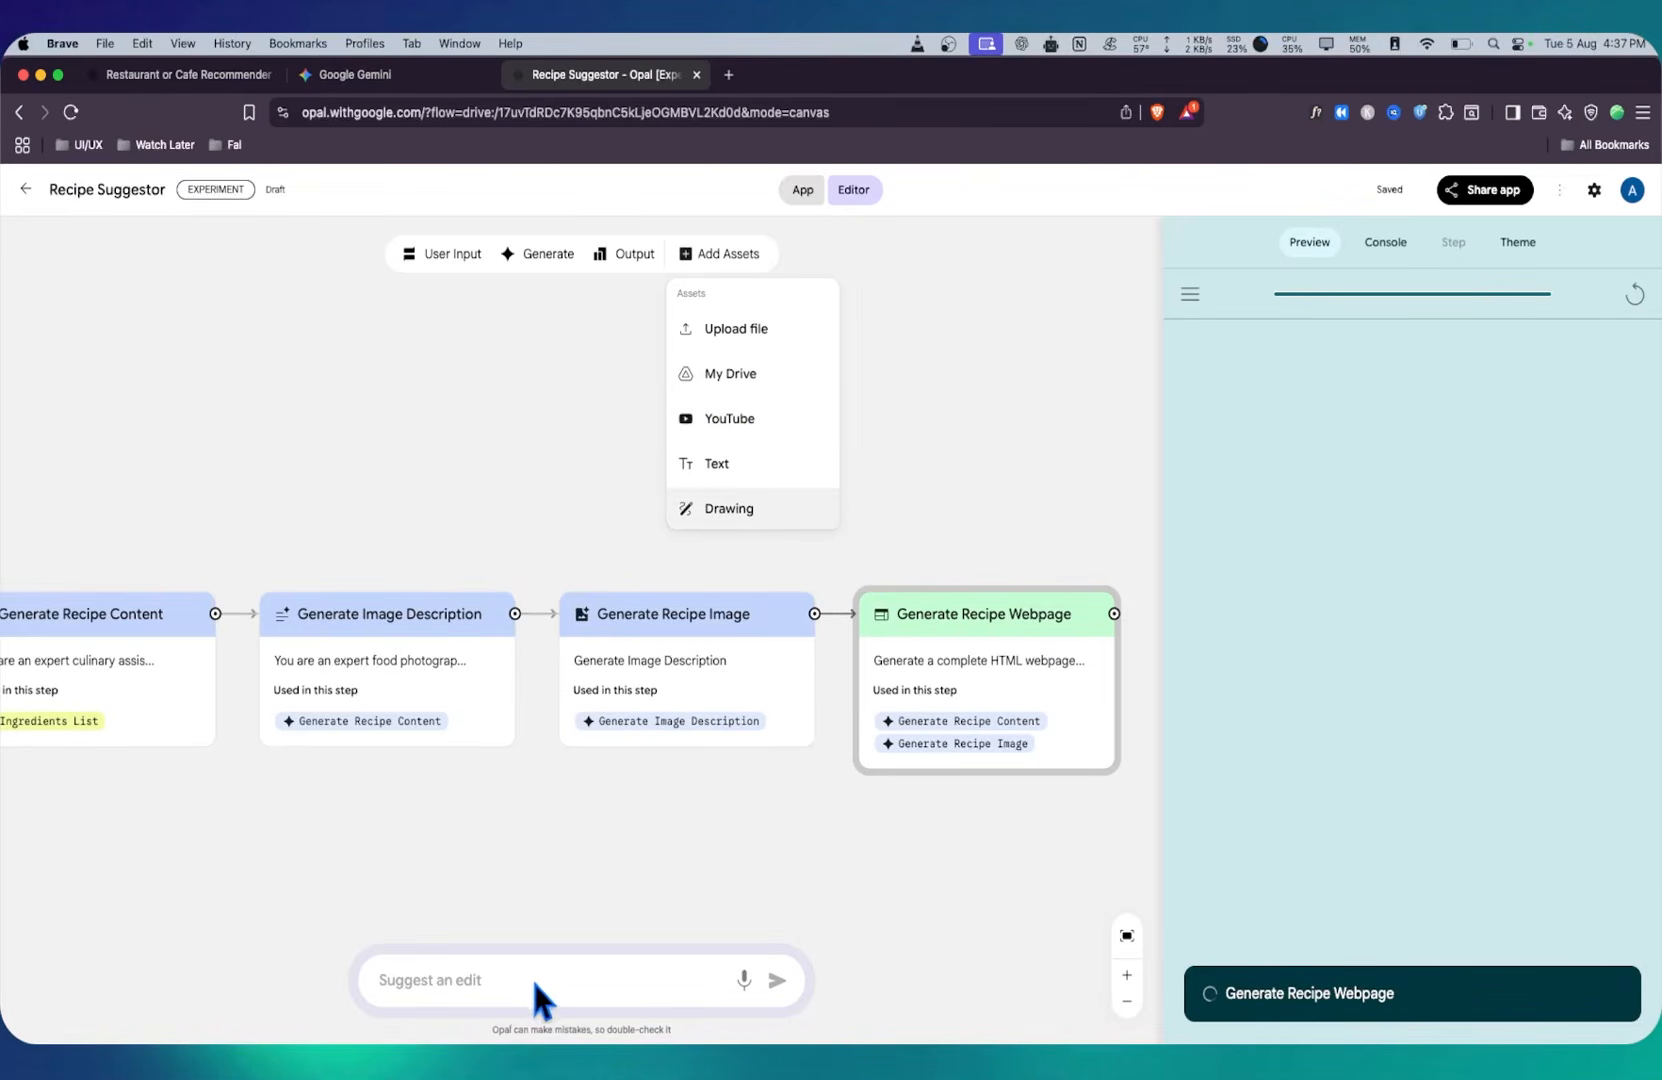
{"action": "left_click", "coordinate": [982, 414]}
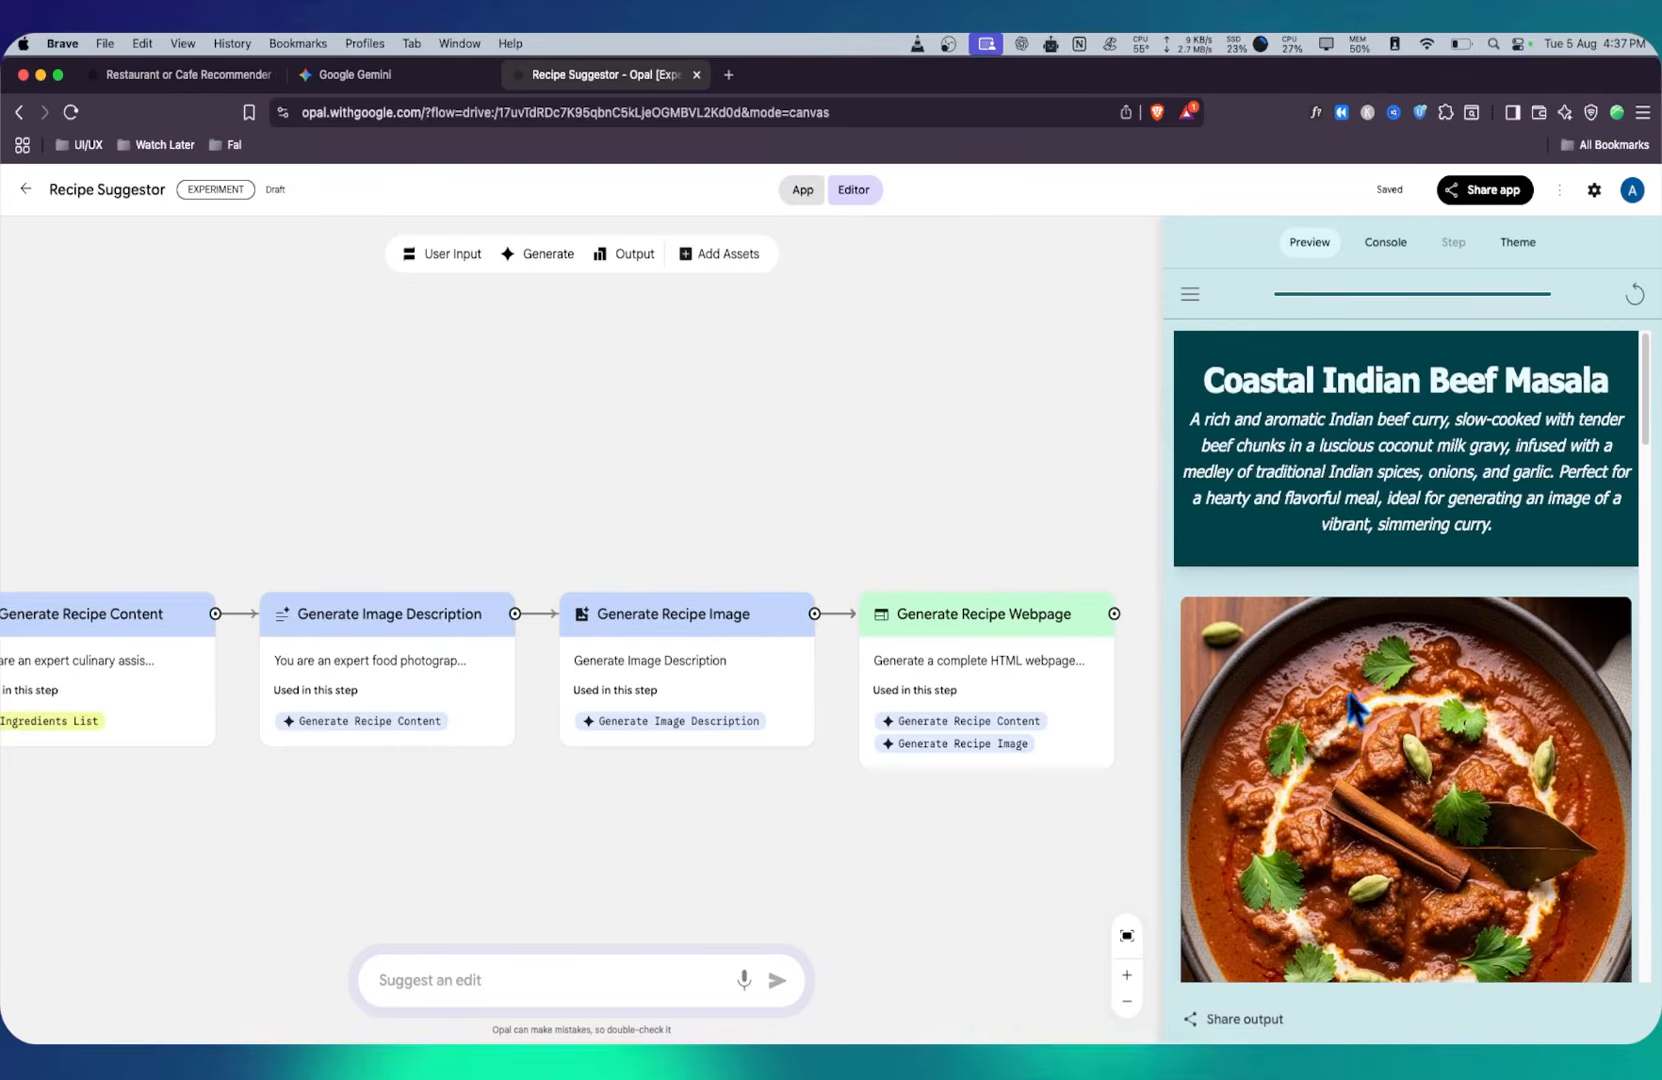
Step: Review the generated recipe page's image, ingredient quantities and cooking instructions, switching from the editor preview to the full app view
{"action": "scroll", "coordinate": [1368, 725], "scroll_direction": "down", "scroll_amount": 5}
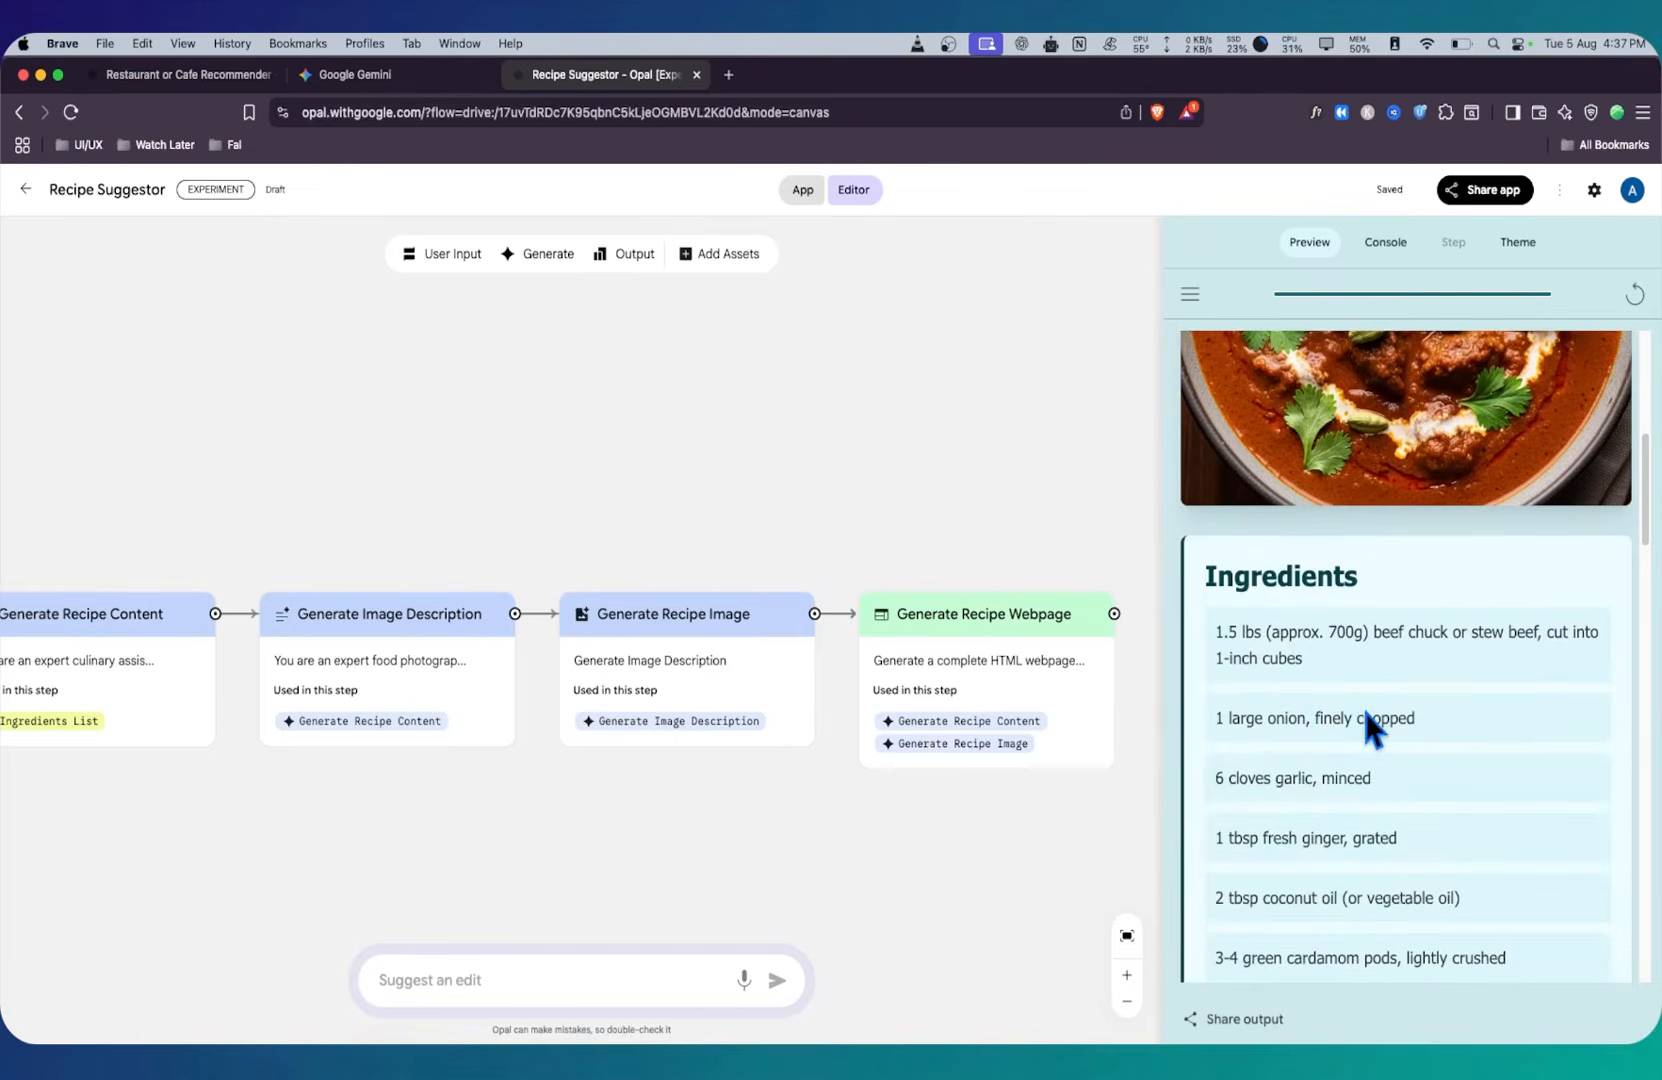
{"action": "scroll", "coordinate": [1362, 704], "scroll_direction": "down", "scroll_amount": 5}
{"action": "scroll", "coordinate": [1366, 712], "scroll_direction": "down", "scroll_amount": 10}
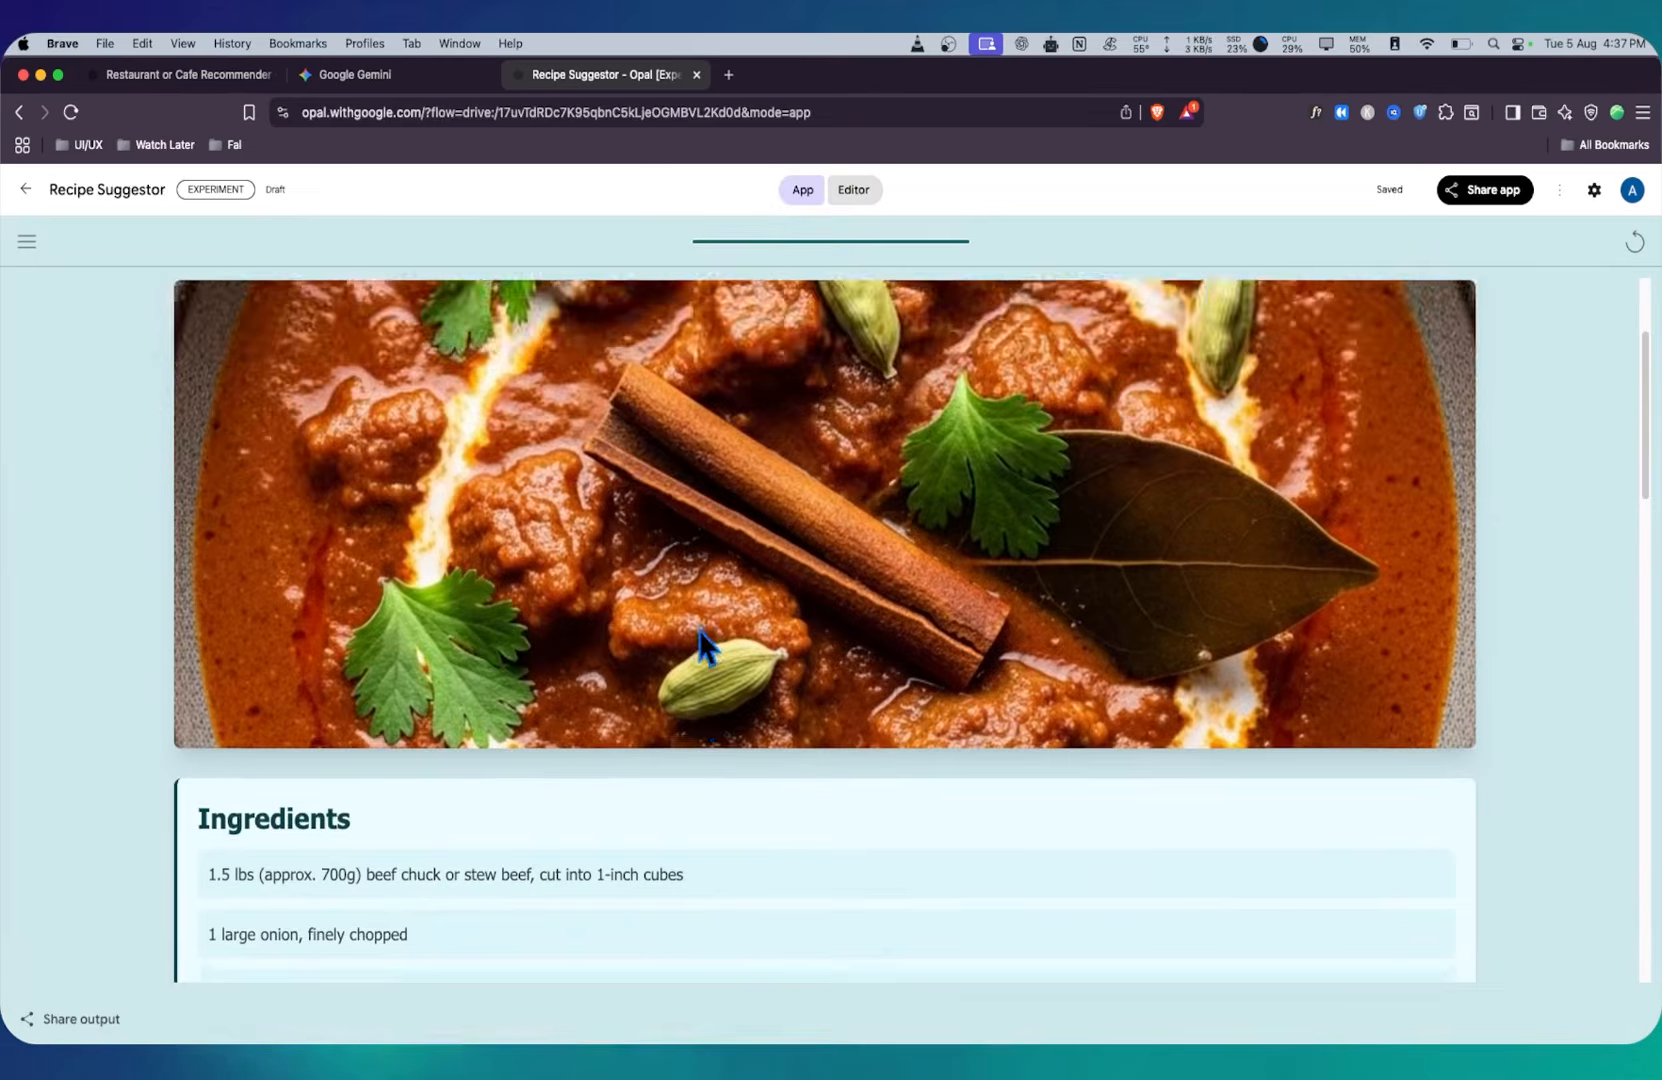
{"action": "scroll", "coordinate": [700, 632], "scroll_direction": "down", "scroll_amount": 5}
{"action": "scroll", "coordinate": [700, 632], "scroll_direction": "down", "scroll_amount": 8}
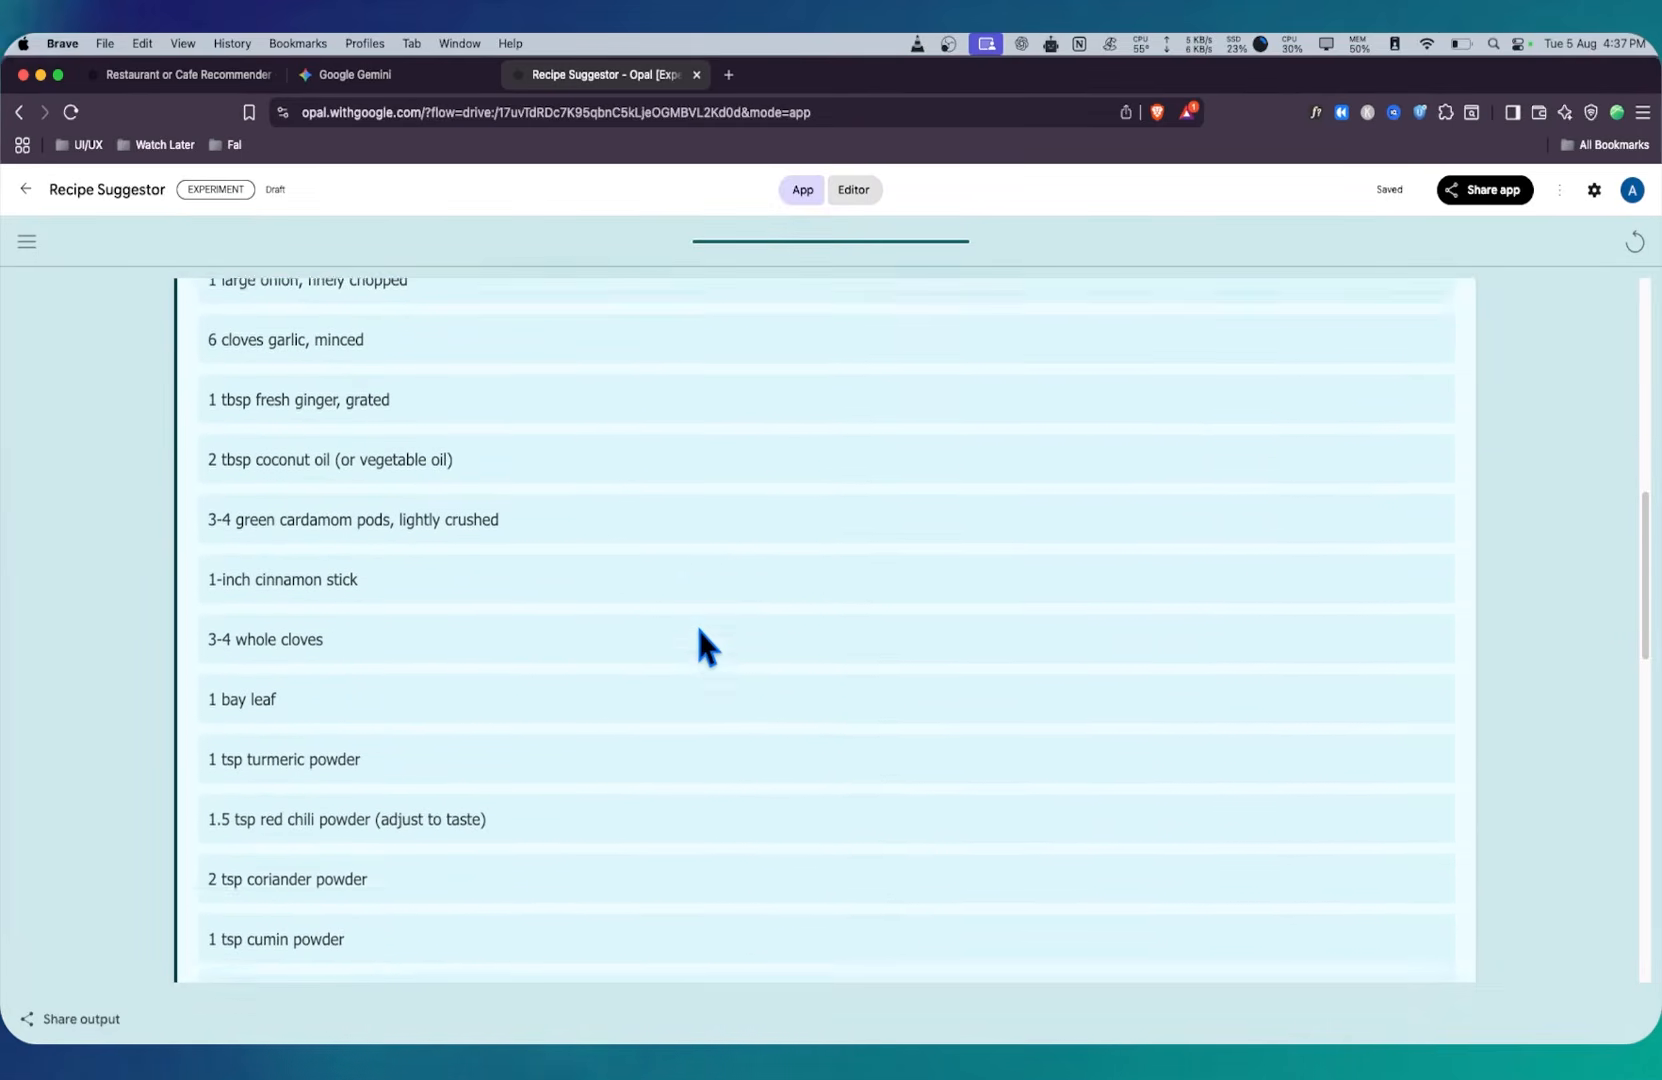
{"action": "scroll", "coordinate": [700, 632], "scroll_direction": "down", "scroll_amount": 10}
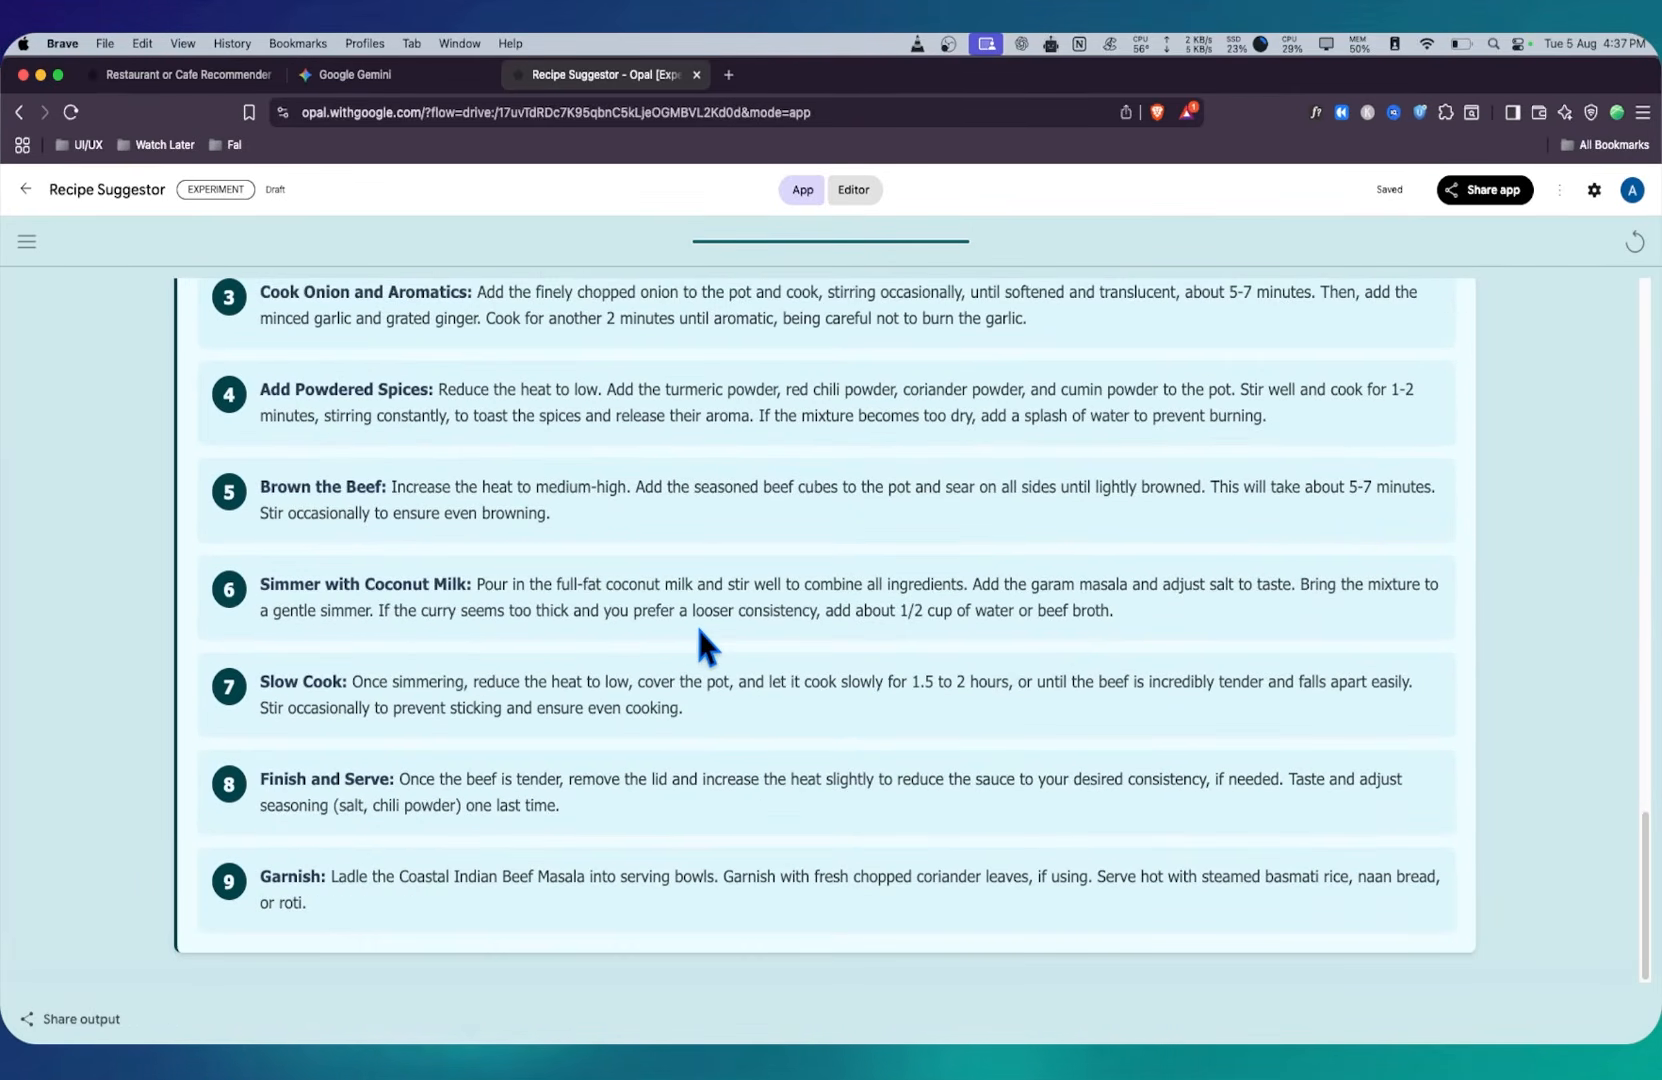
{"action": "scroll", "coordinate": [700, 630], "scroll_direction": "up", "scroll_amount": 15}
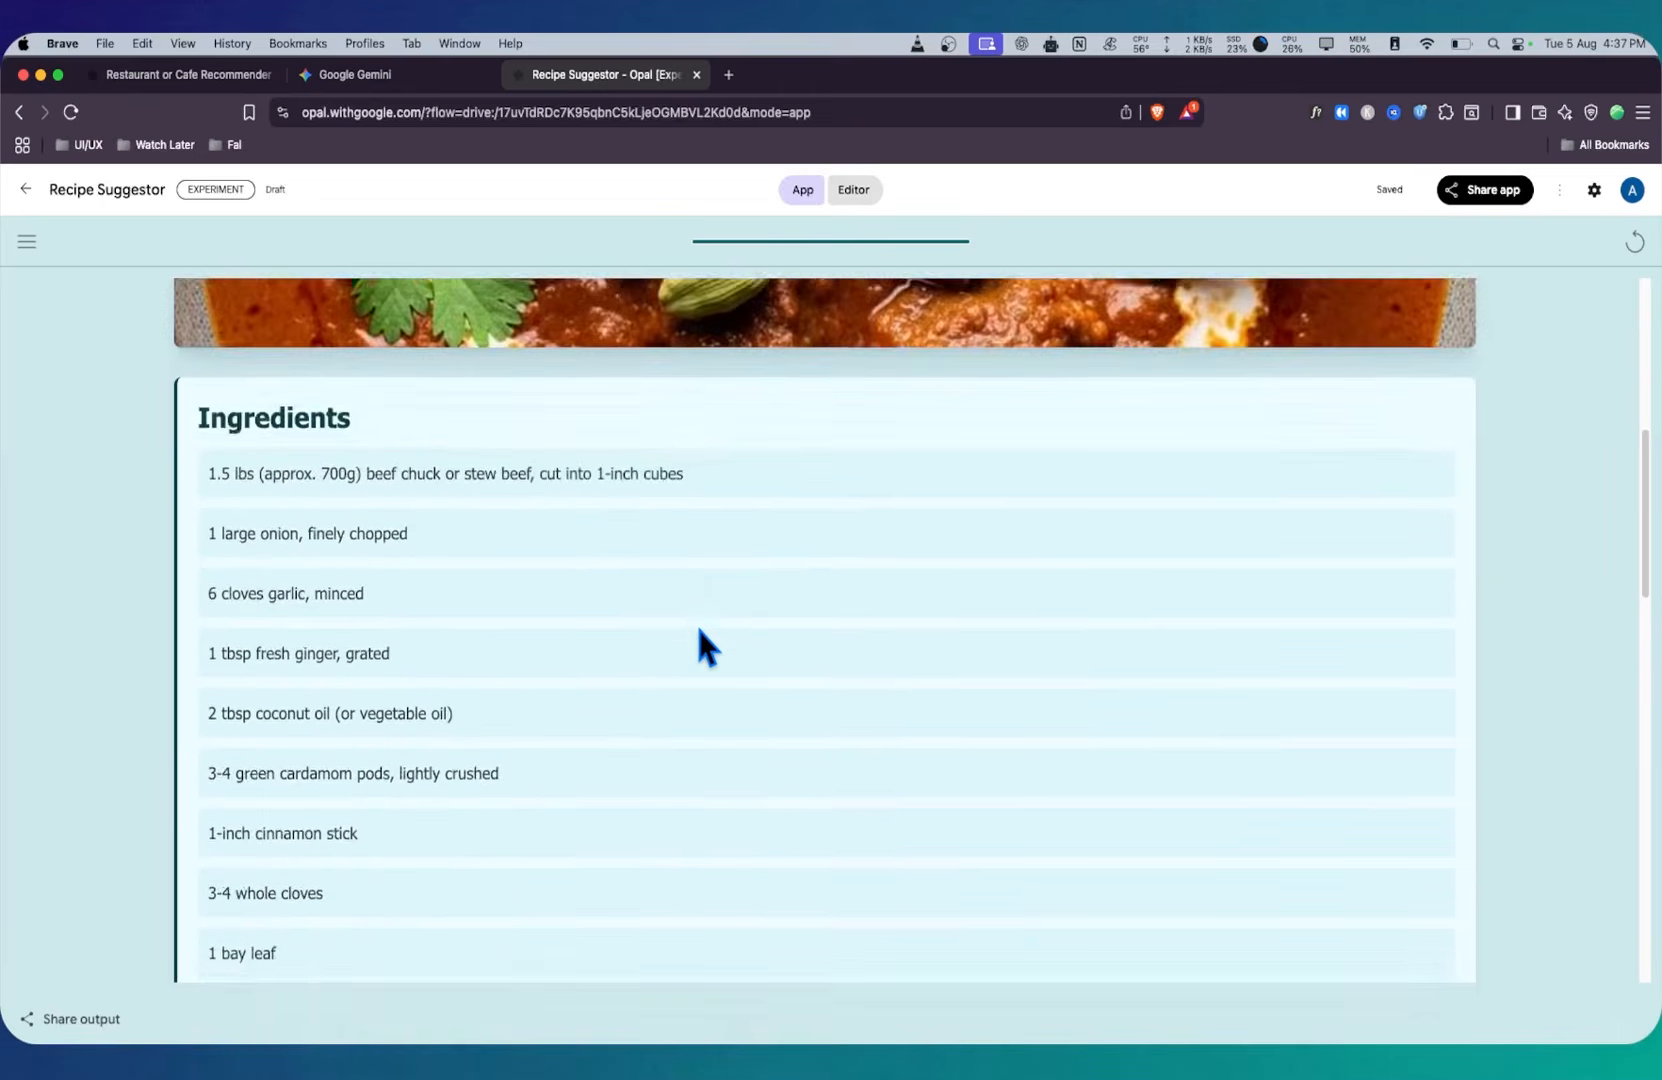
{"action": "scroll", "coordinate": [706, 648], "scroll_direction": "up", "scroll_amount": 8}
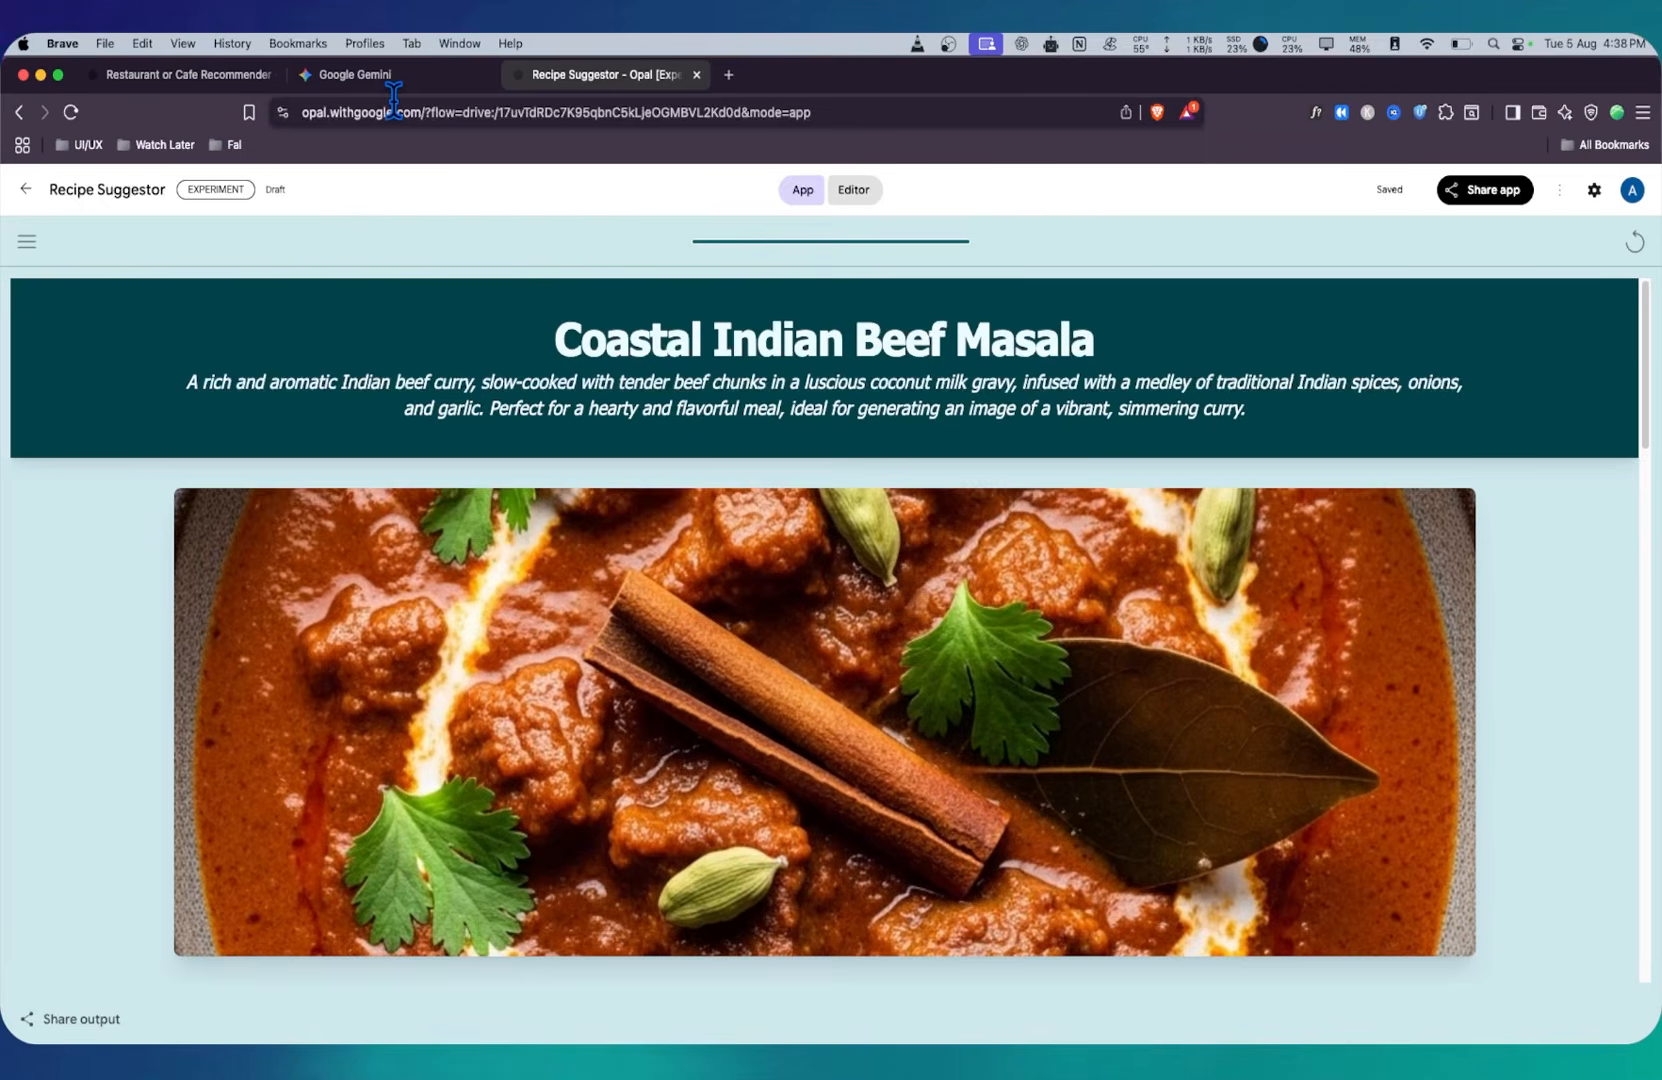
Step: Publish the Recipe Suggestor as public and copy its share link
{"action": "left_click", "coordinate": [1487, 193]}
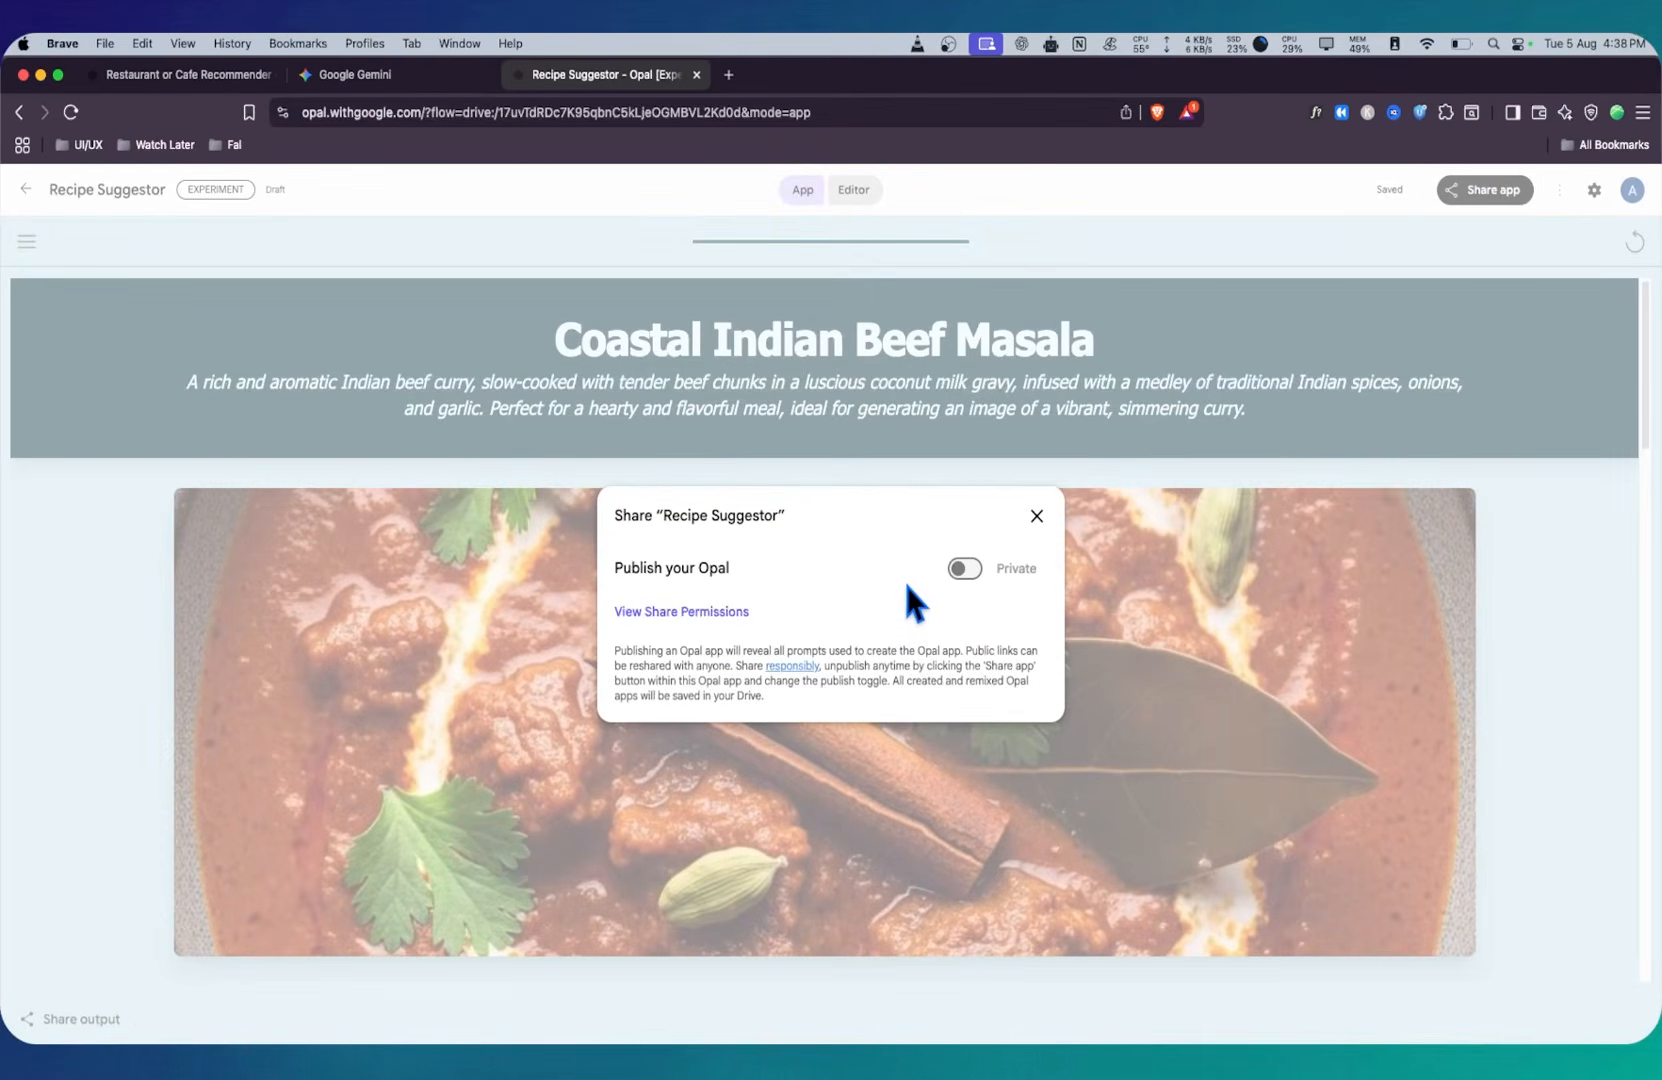
{"action": "left_click", "coordinate": [966, 568]}
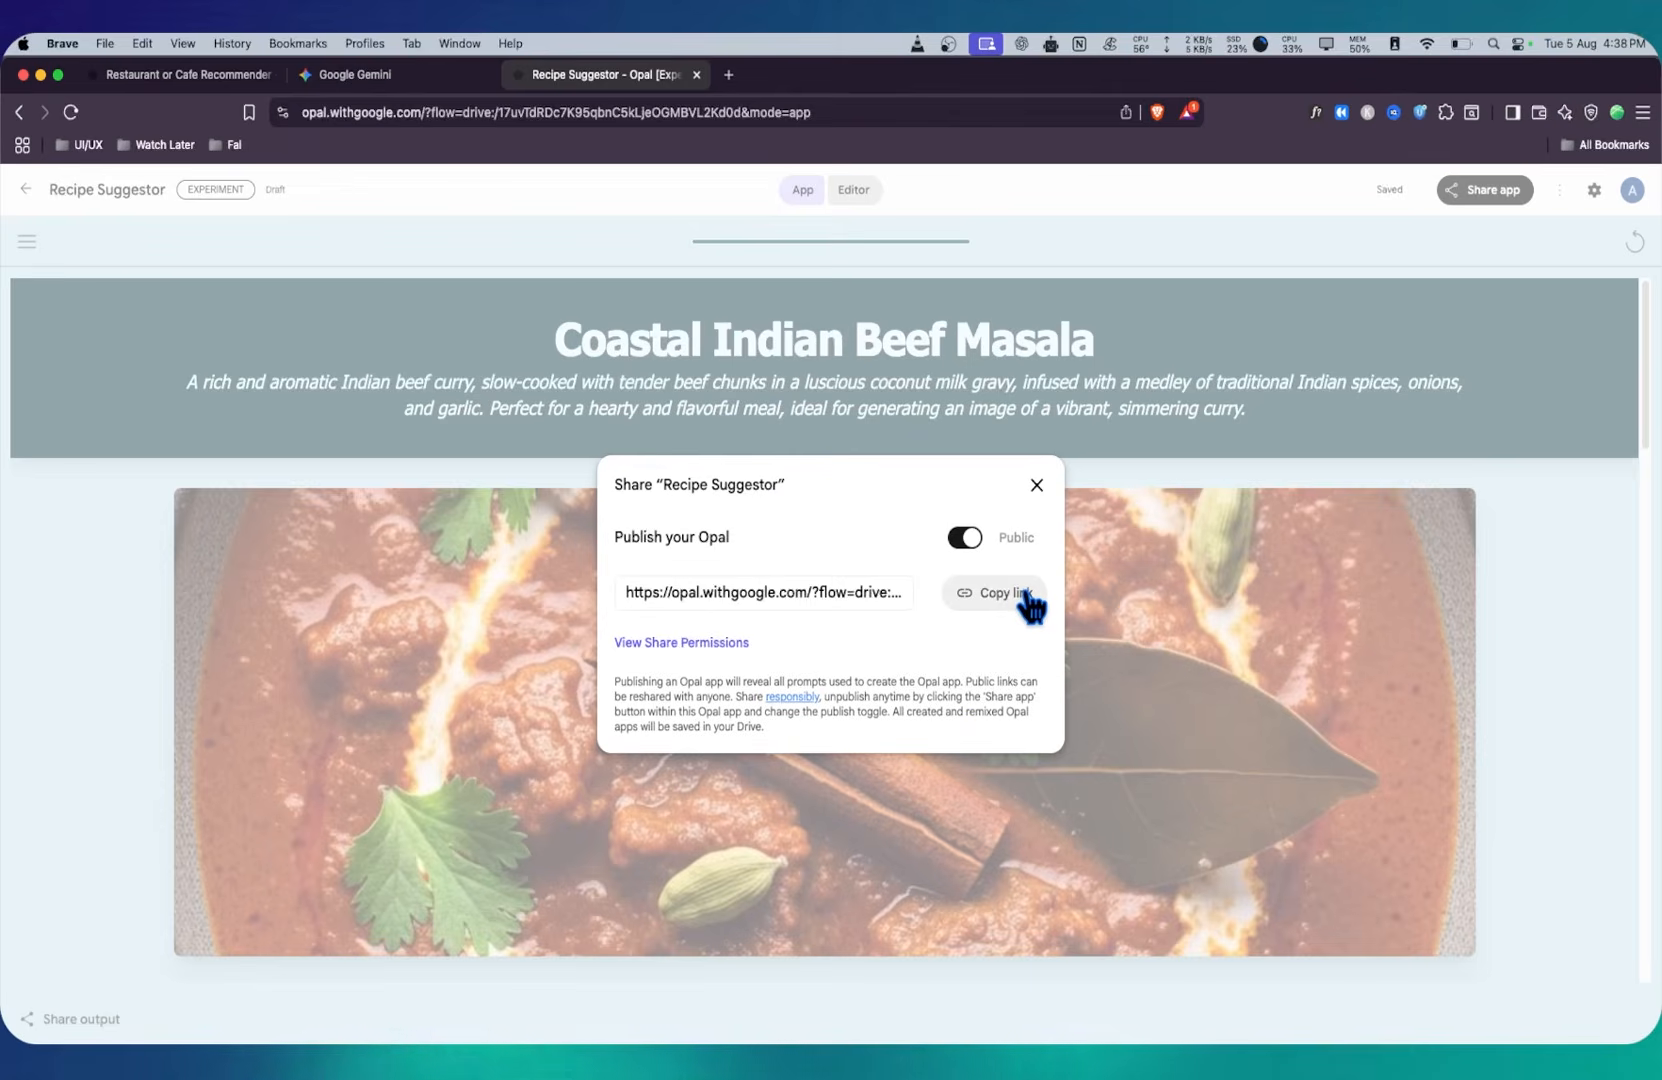
{"action": "left_click", "coordinate": [1024, 598]}
Step: Open the copied share link in a new browser tab and dismiss the content notice on the published app
{"action": "left_click", "coordinate": [729, 75]}
{"action": "key", "text": "super+v"}
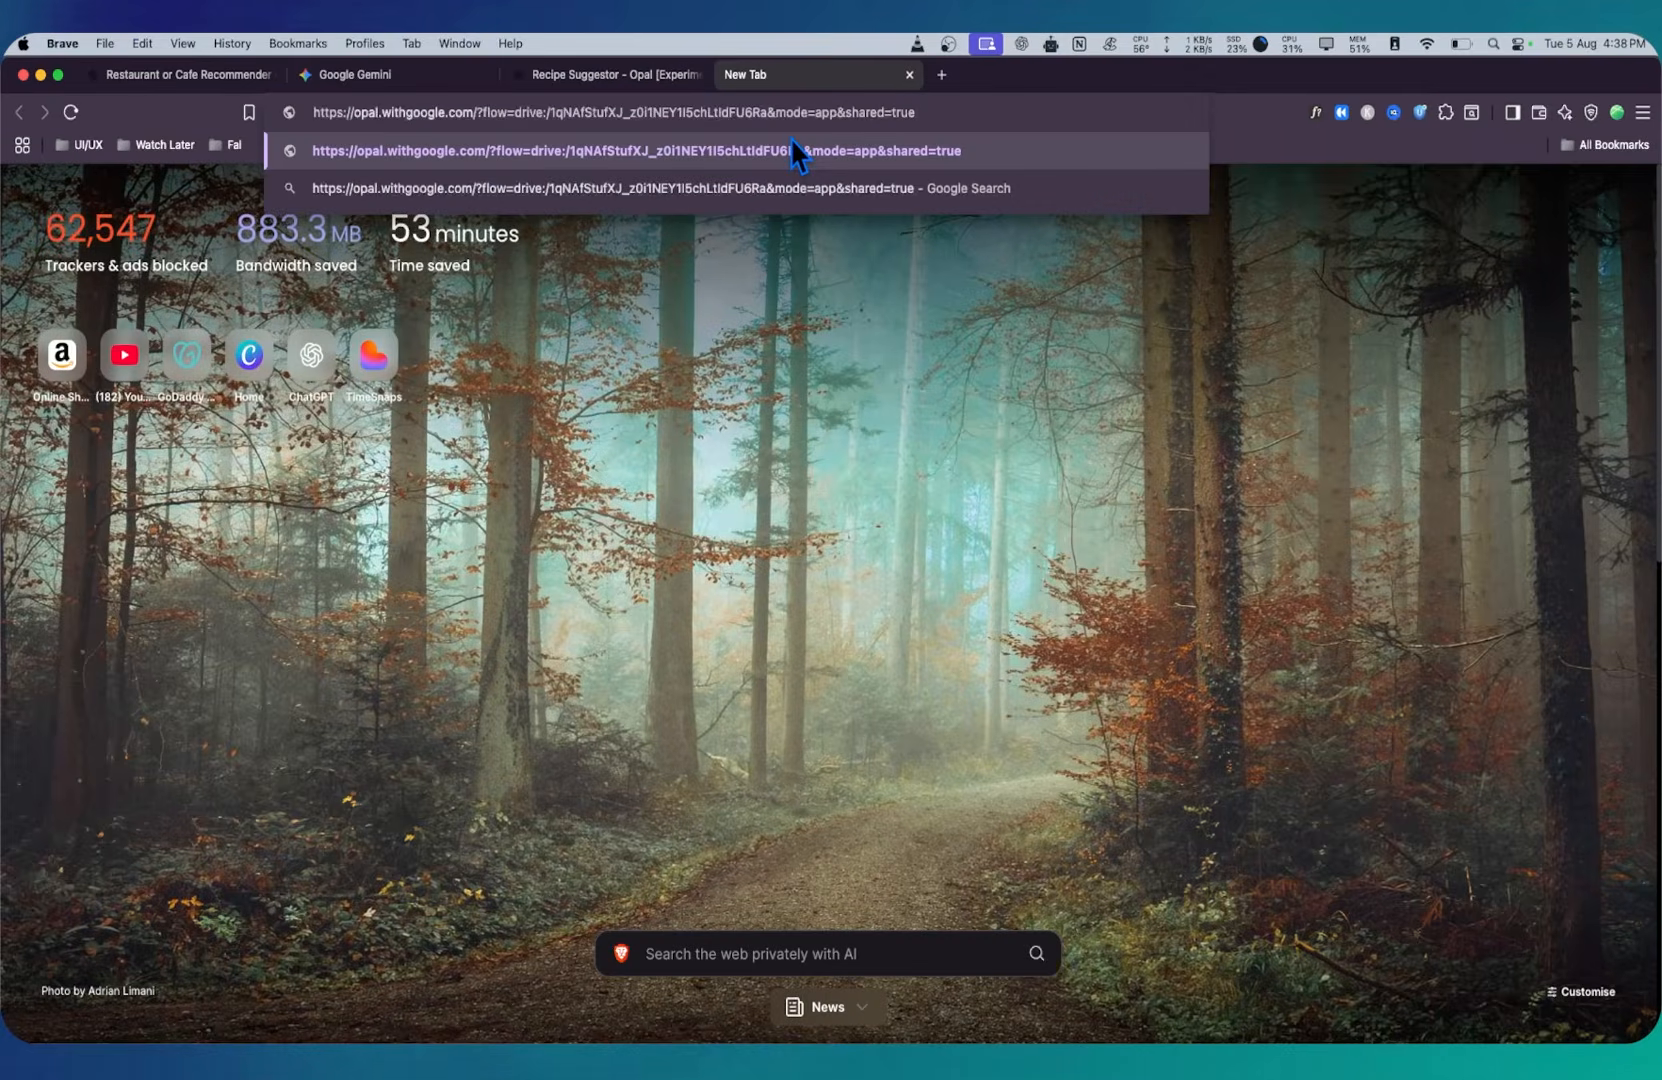
{"action": "key", "text": "Return"}
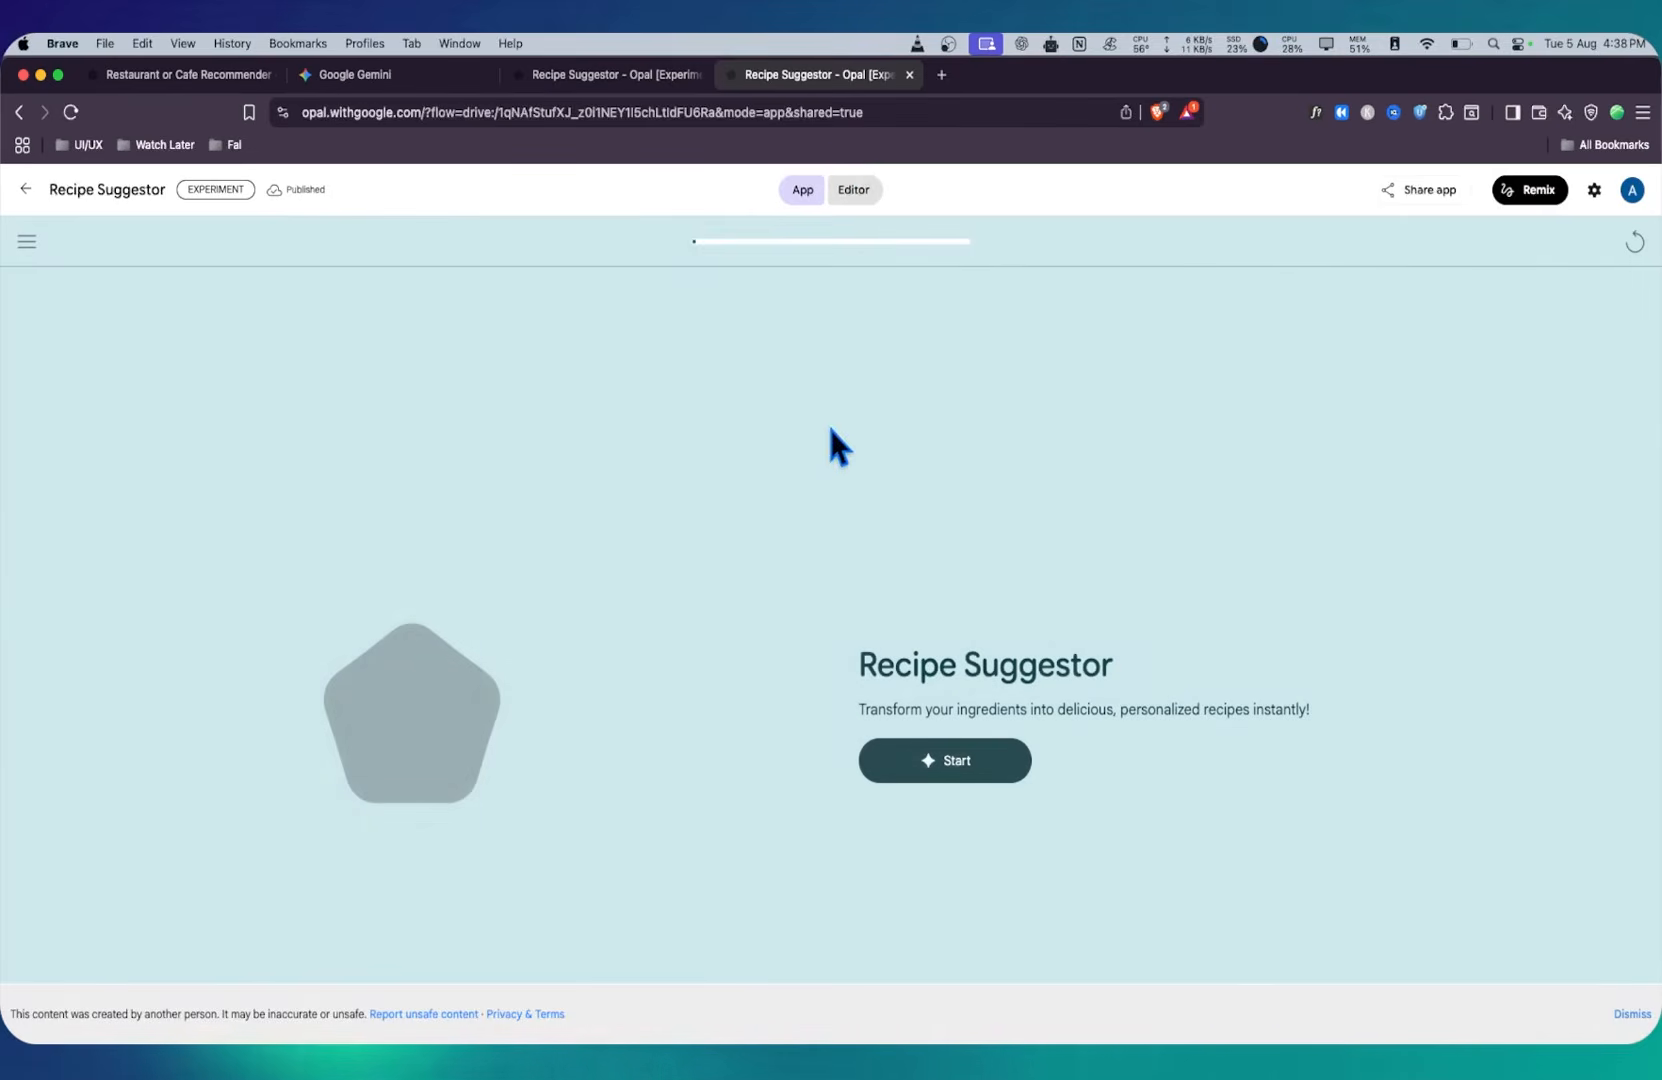
{"action": "left_click", "coordinate": [1627, 1016]}
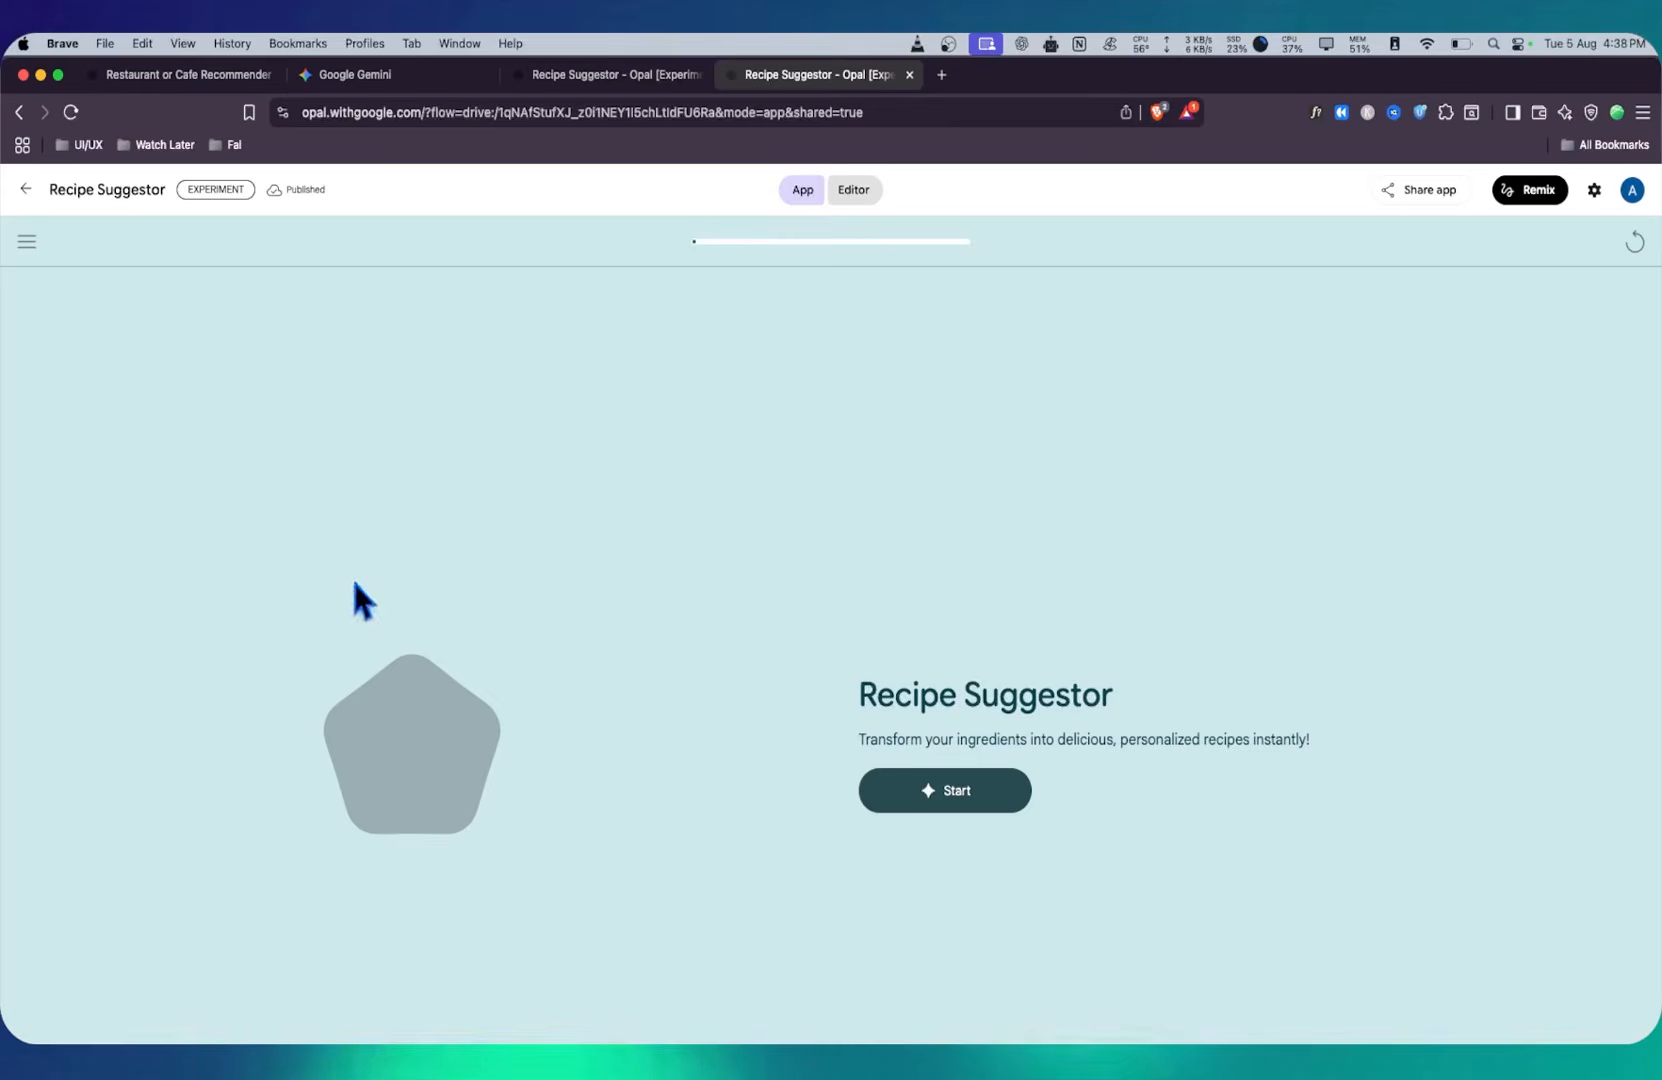